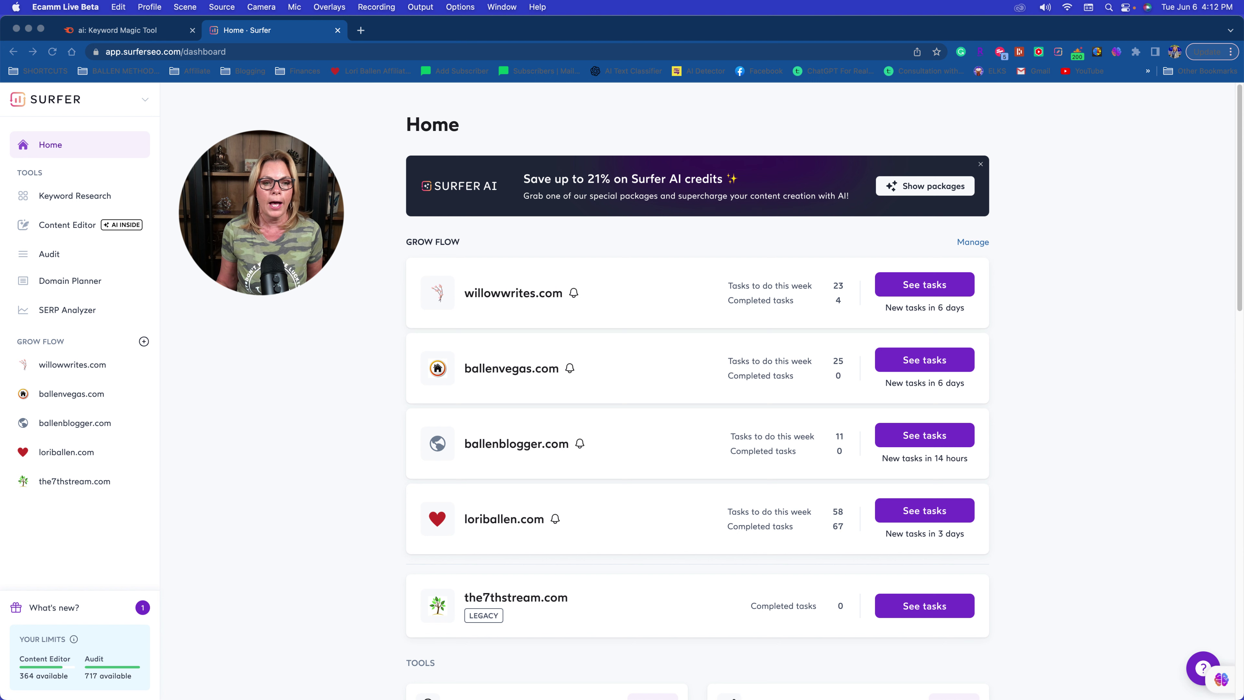
# Open the Keyword Research tool and look over the history of past keyword researches
pyautogui.click(333, 486)
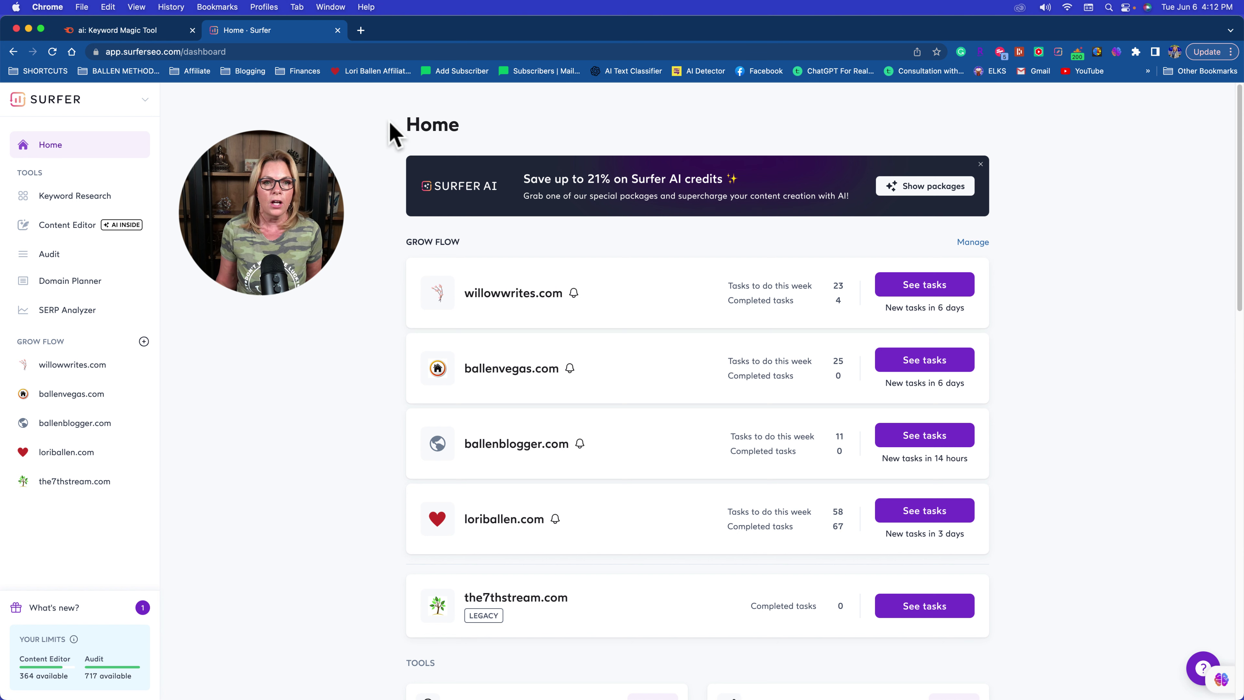
pyautogui.click(351, 227)
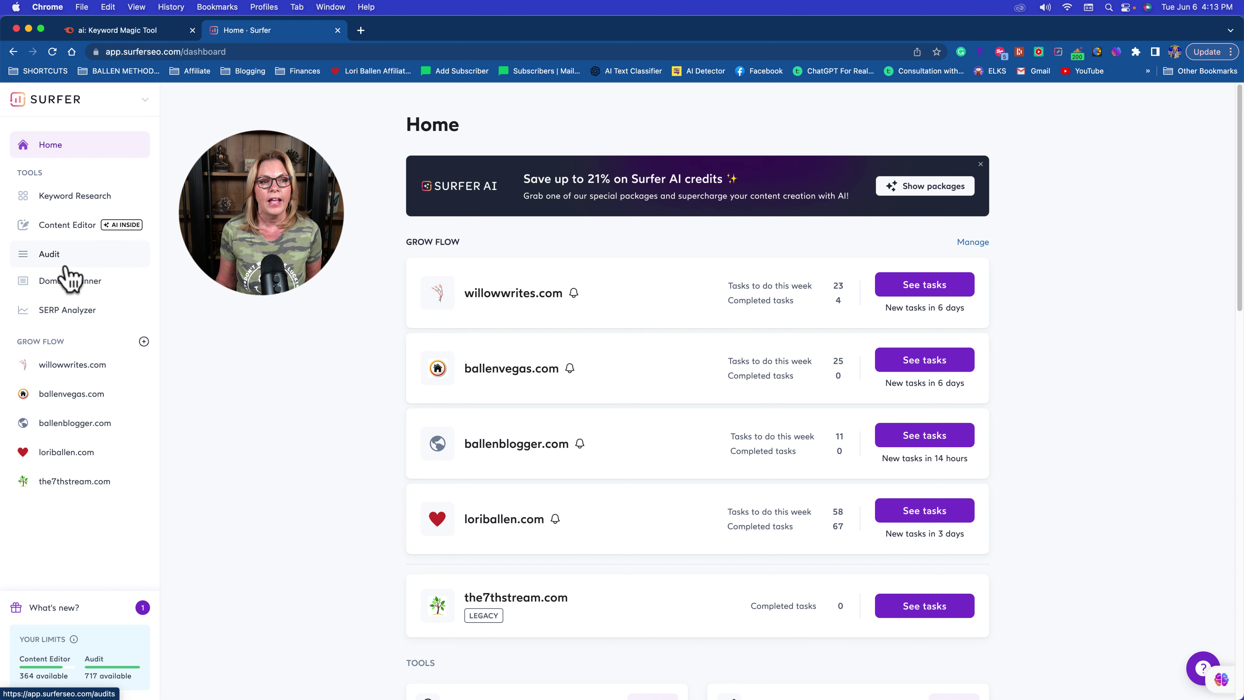
pyautogui.click(79, 201)
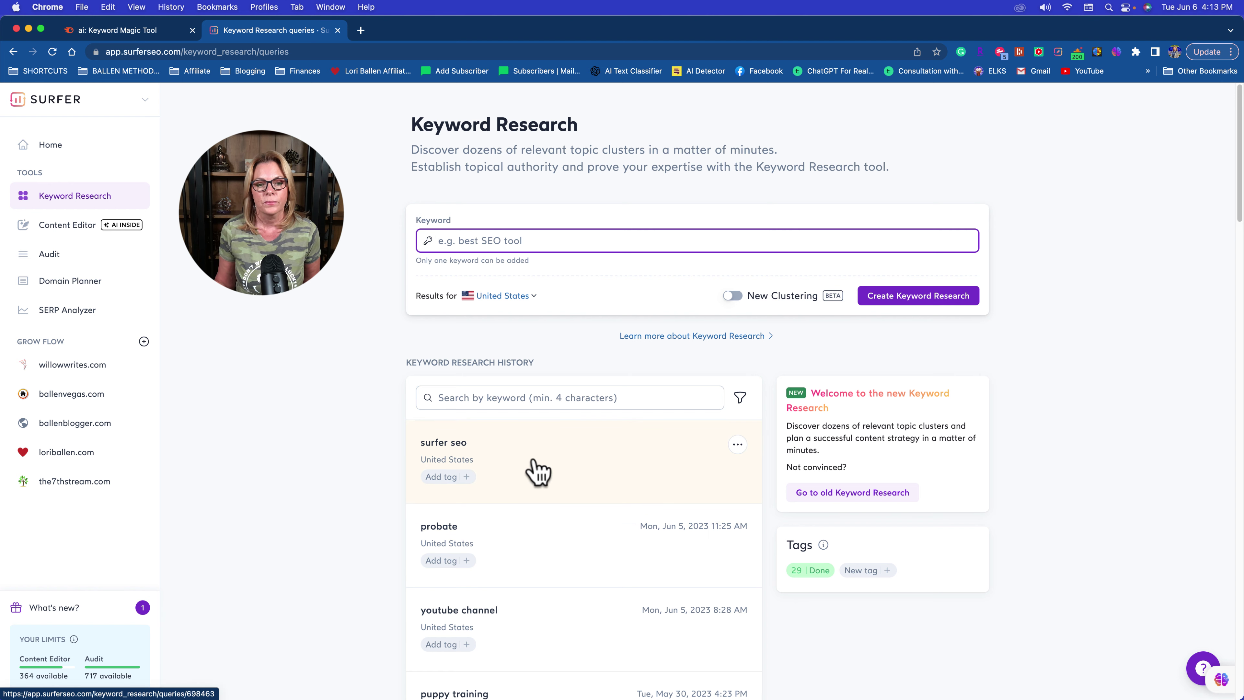
pyautogui.scroll(-3, 537, 472)
pyautogui.scroll(-2, 537, 471)
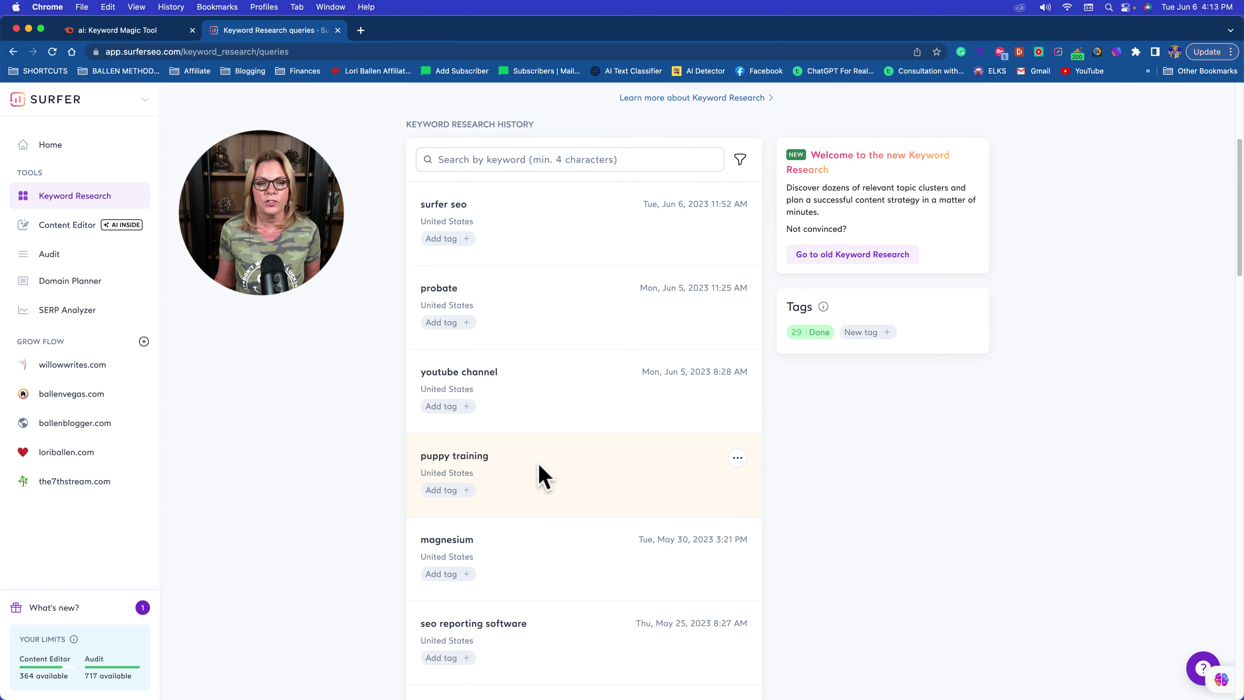
# Create a keyword research for "ai tools" with results for the United States
pyautogui.scroll(3, 543, 416)
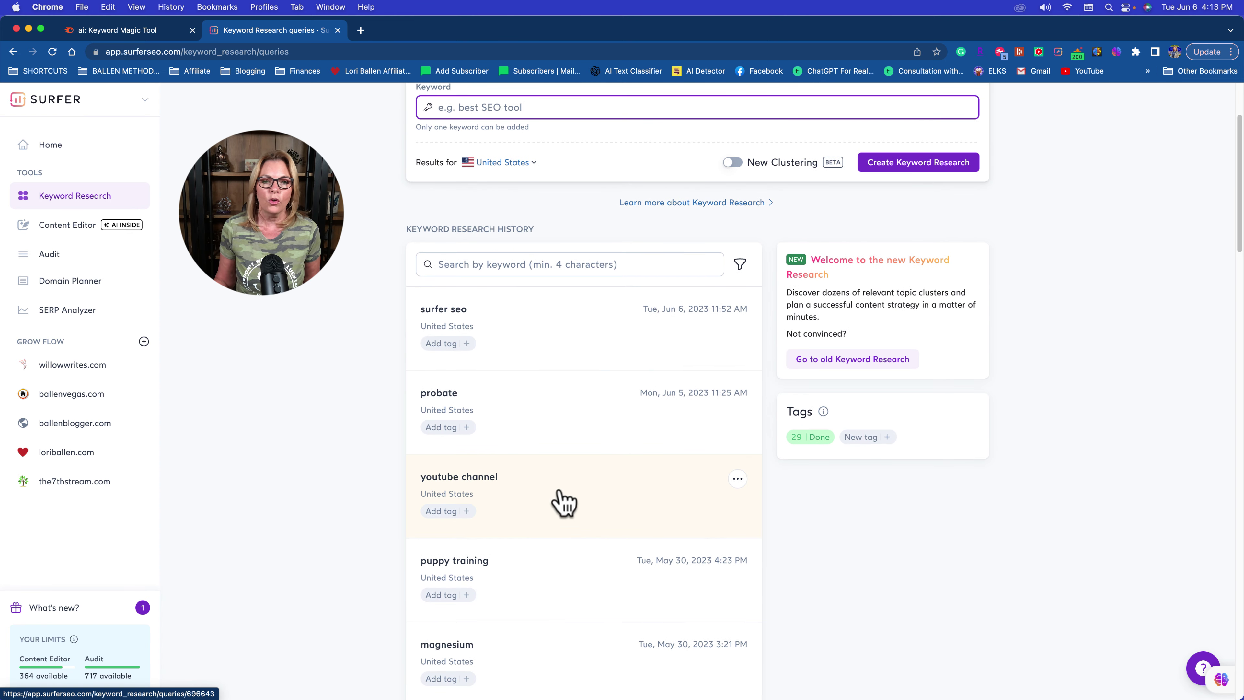
pyautogui.scroll(1, 551, 250)
pyautogui.scroll(1, 551, 250)
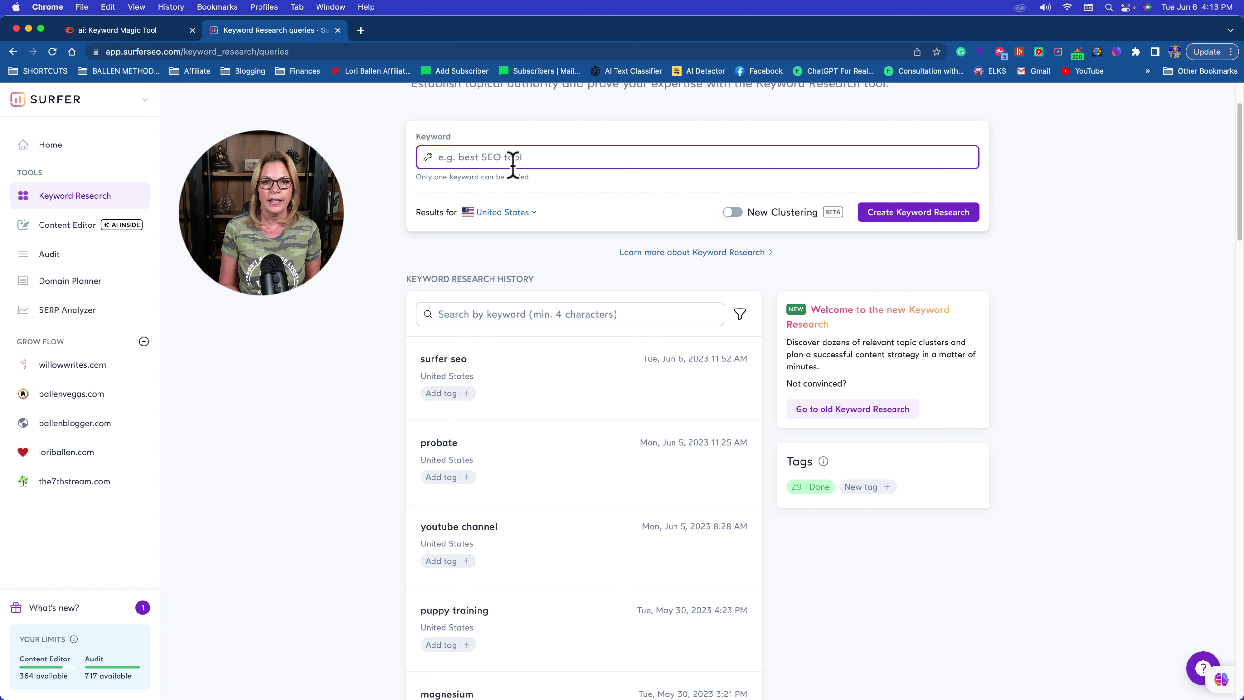
pyautogui.write('ai tools')
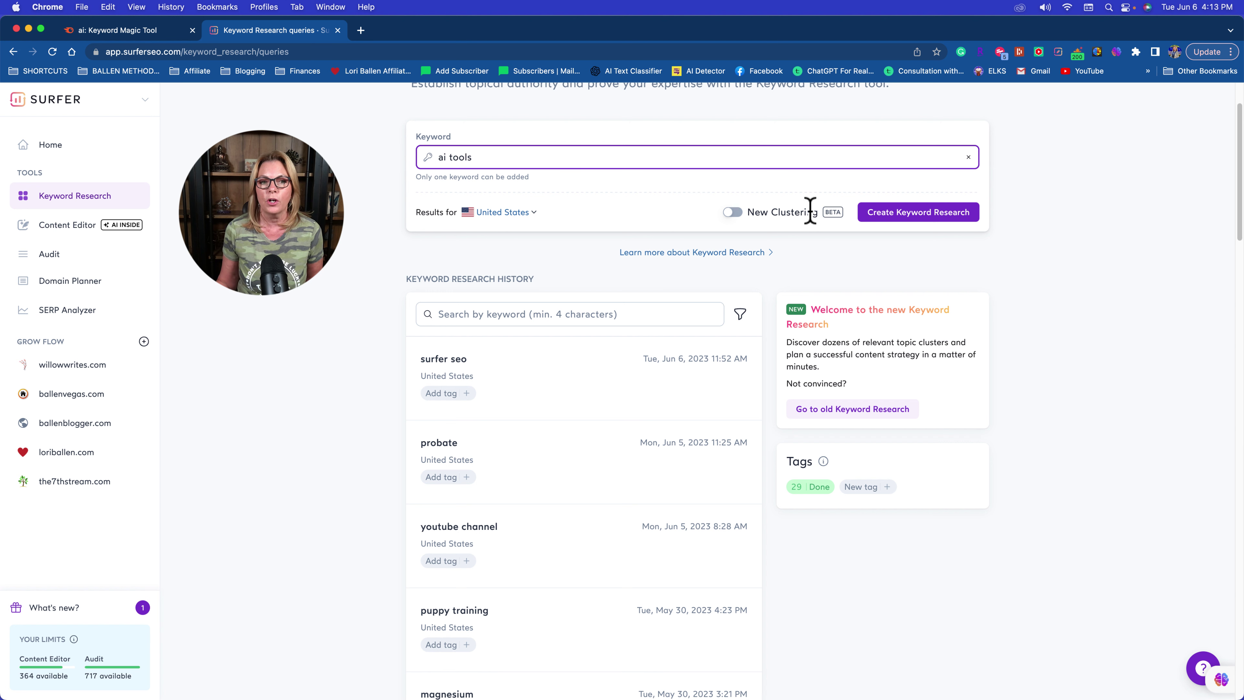
pyautogui.click(901, 220)
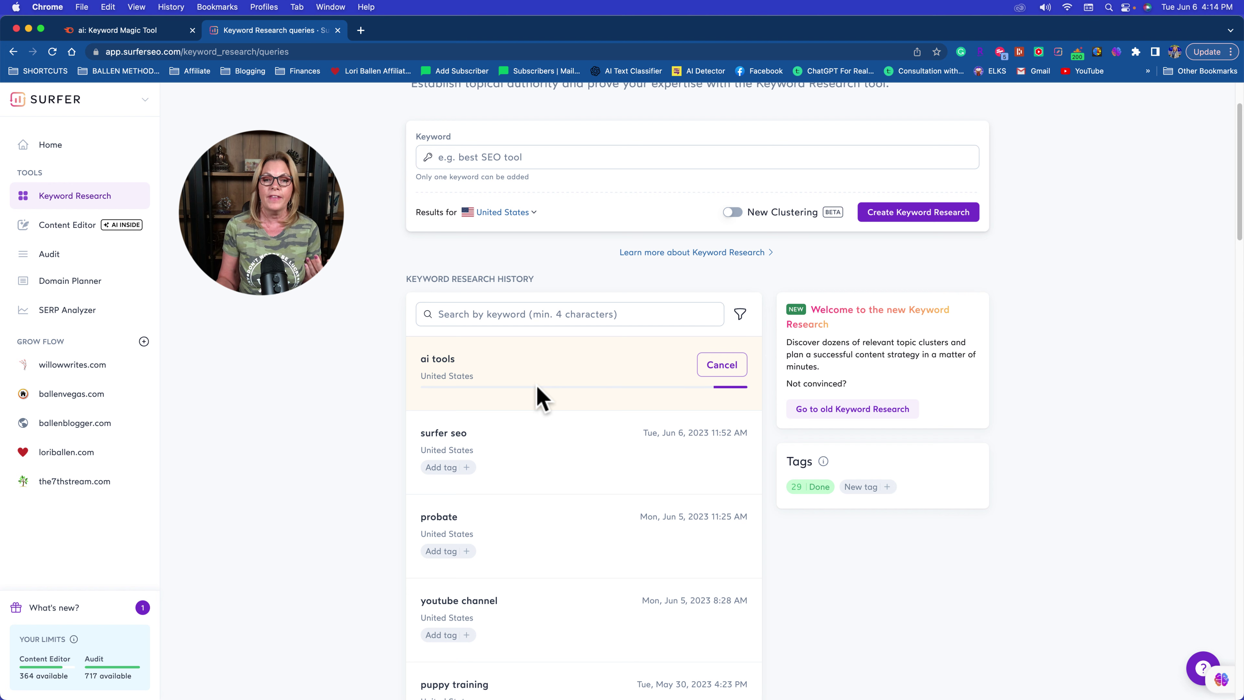
# Open the existing "youtube channel" research from the keyword research history
pyautogui.scroll(-2, 507, 538)
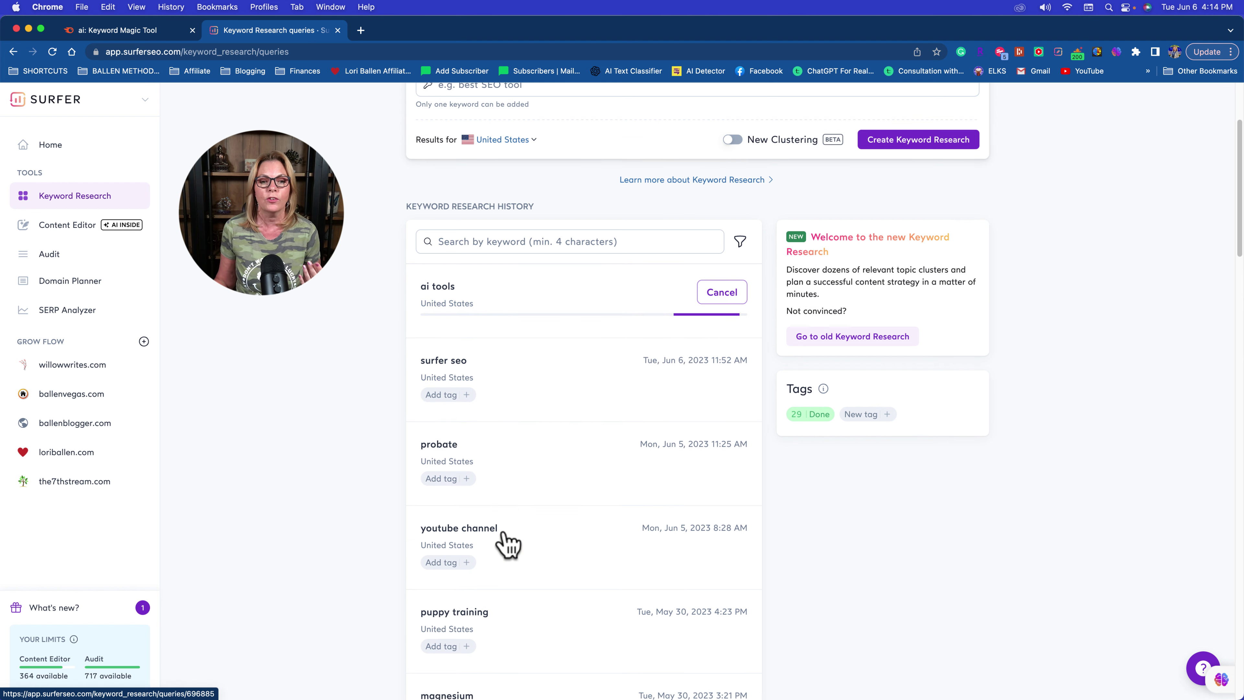
pyautogui.click(505, 543)
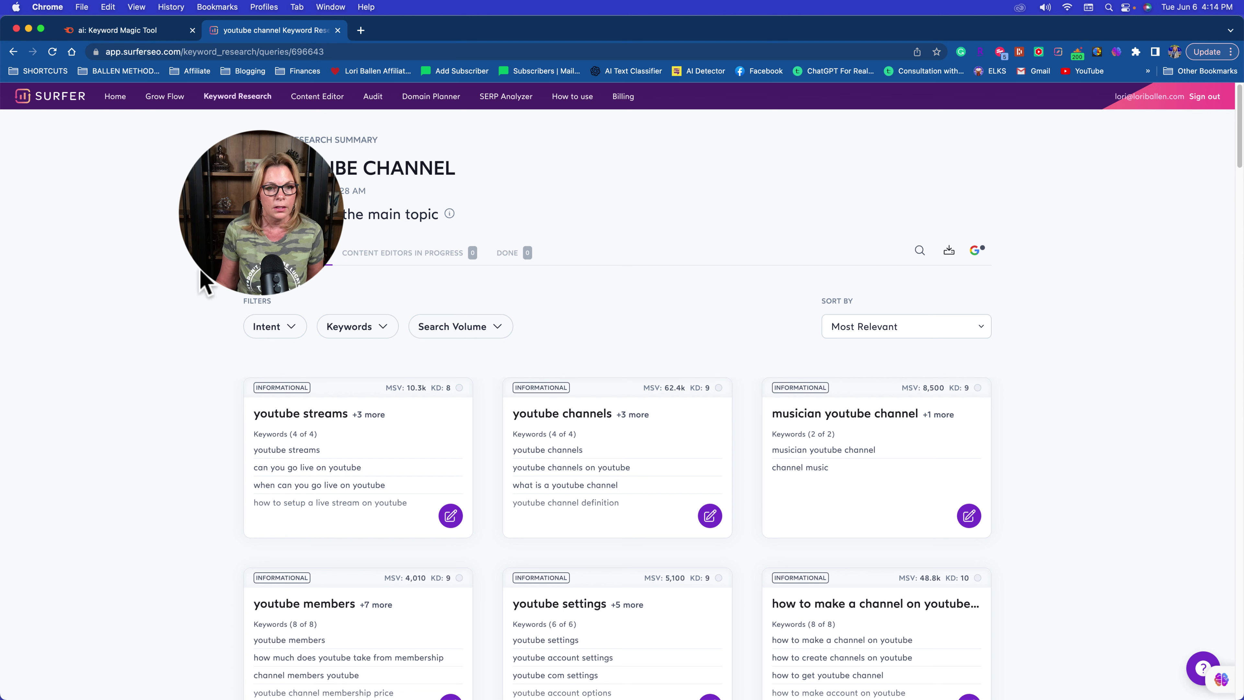
pyautogui.moveTo(916, 681)
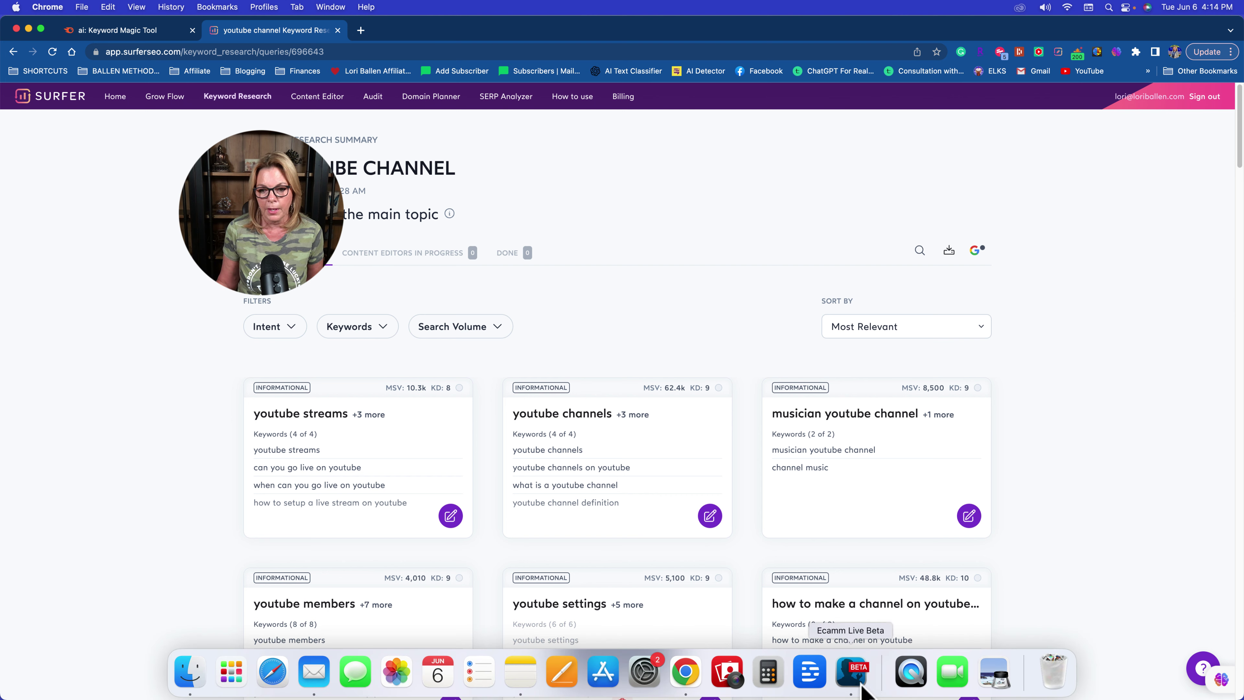
pyautogui.click(852, 671)
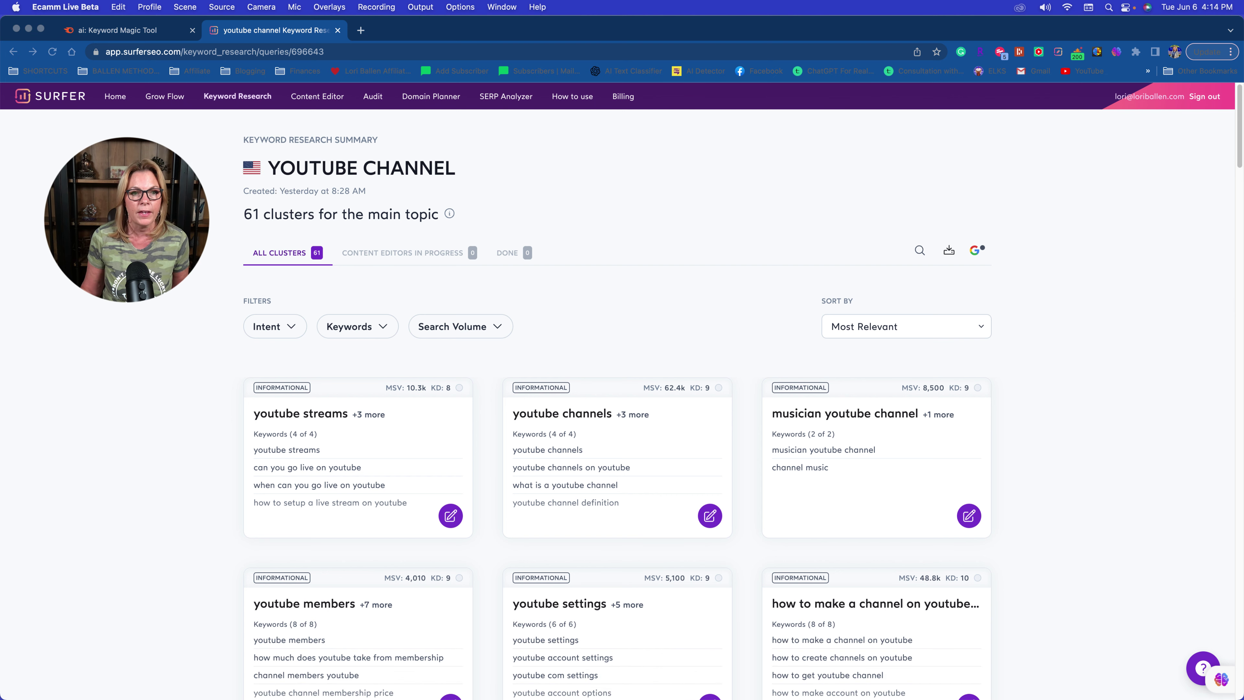
pyautogui.click(95, 291)
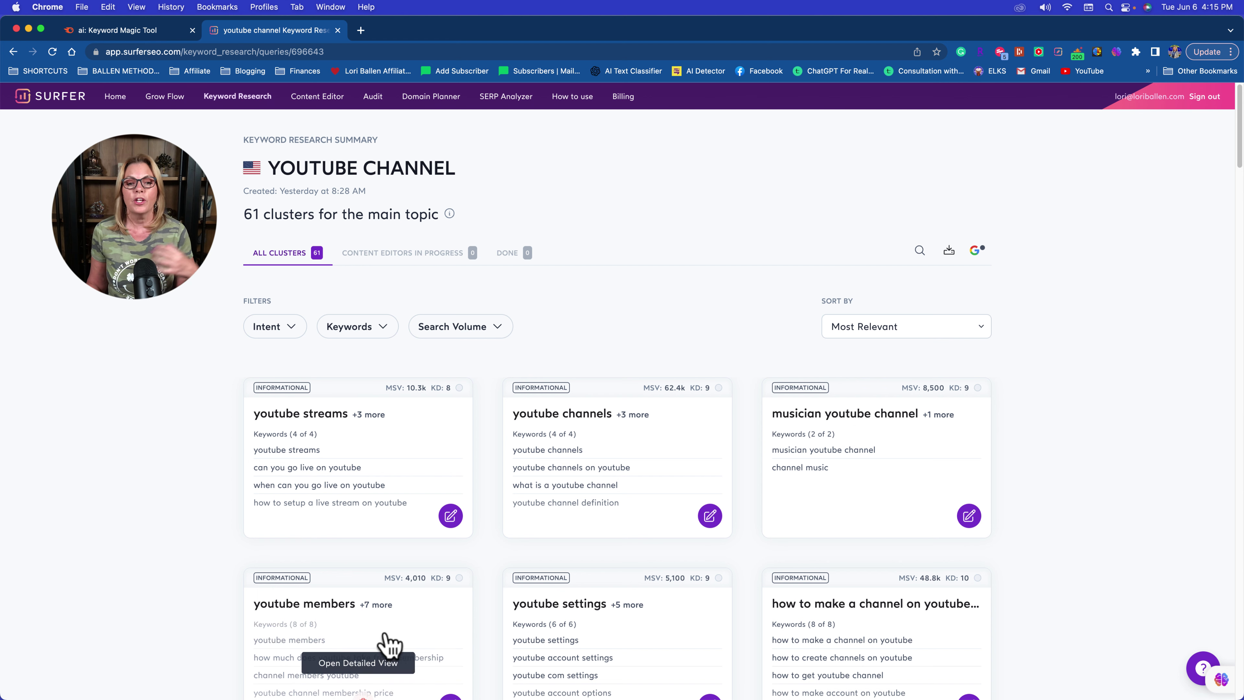
# Examine the topic clusters for "youtube channel", including their intent labels, search volumes, keyword difficulty and grouped keywords
pyautogui.scroll(-1, 543, 556)
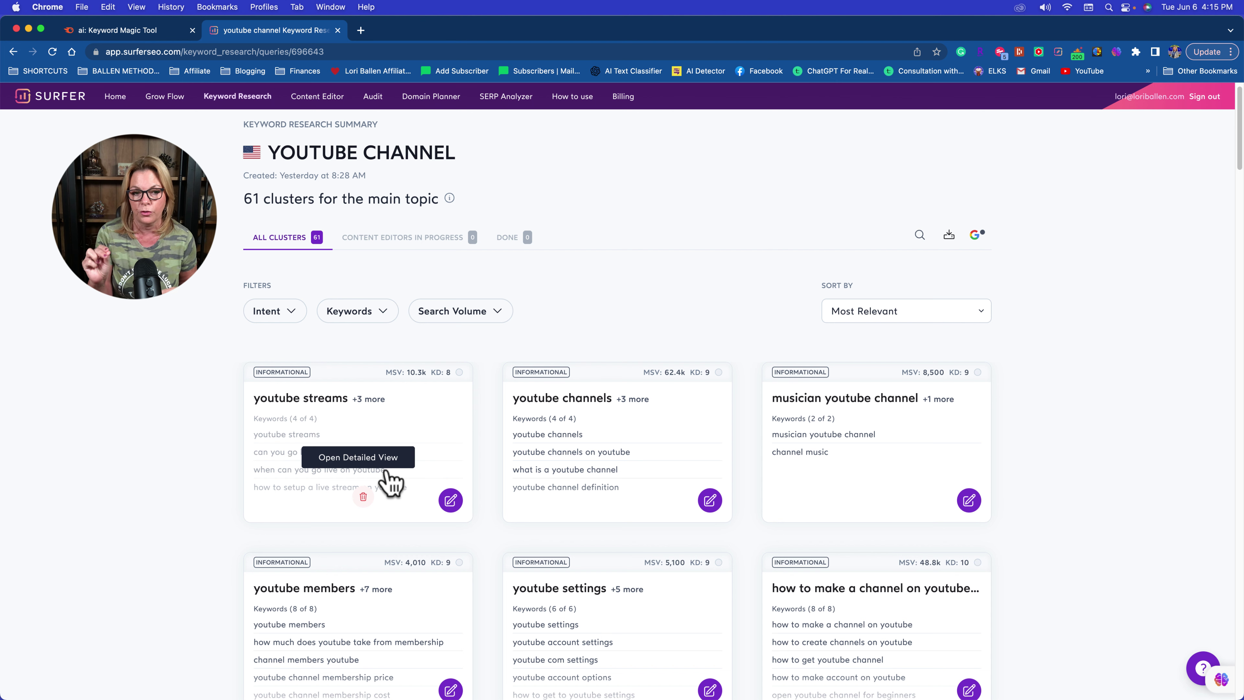
pyautogui.scroll(-1, 576, 255)
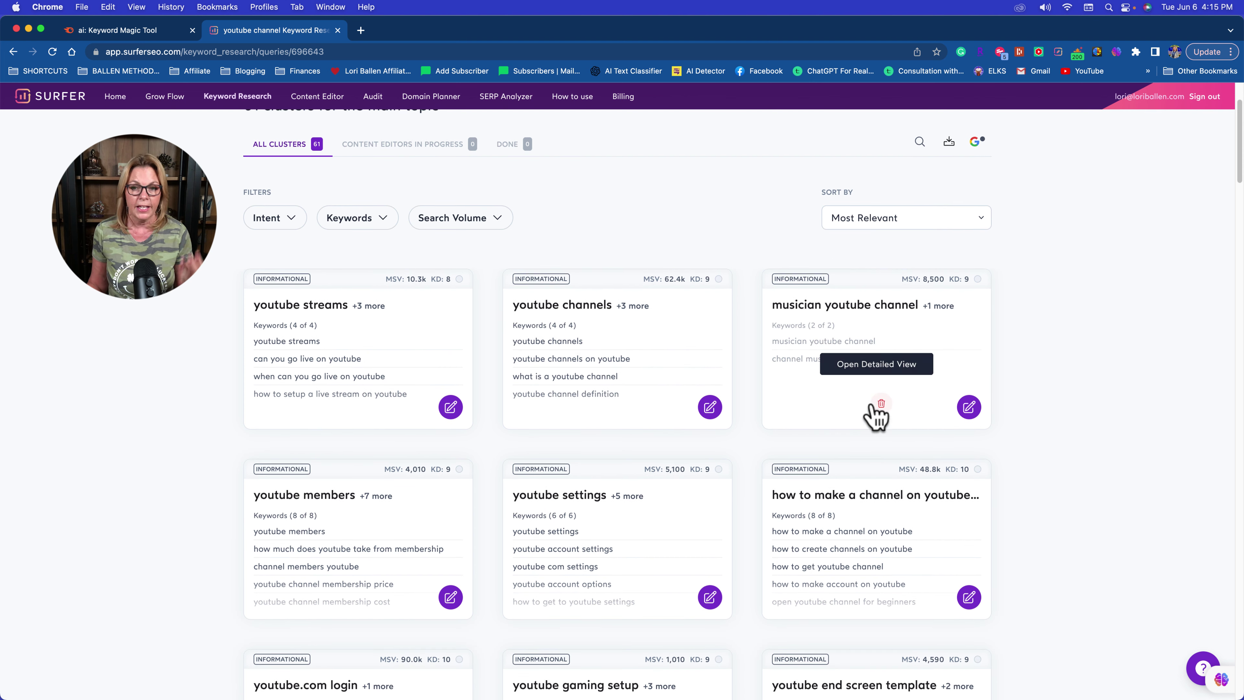
pyautogui.scroll(-3, 875, 412)
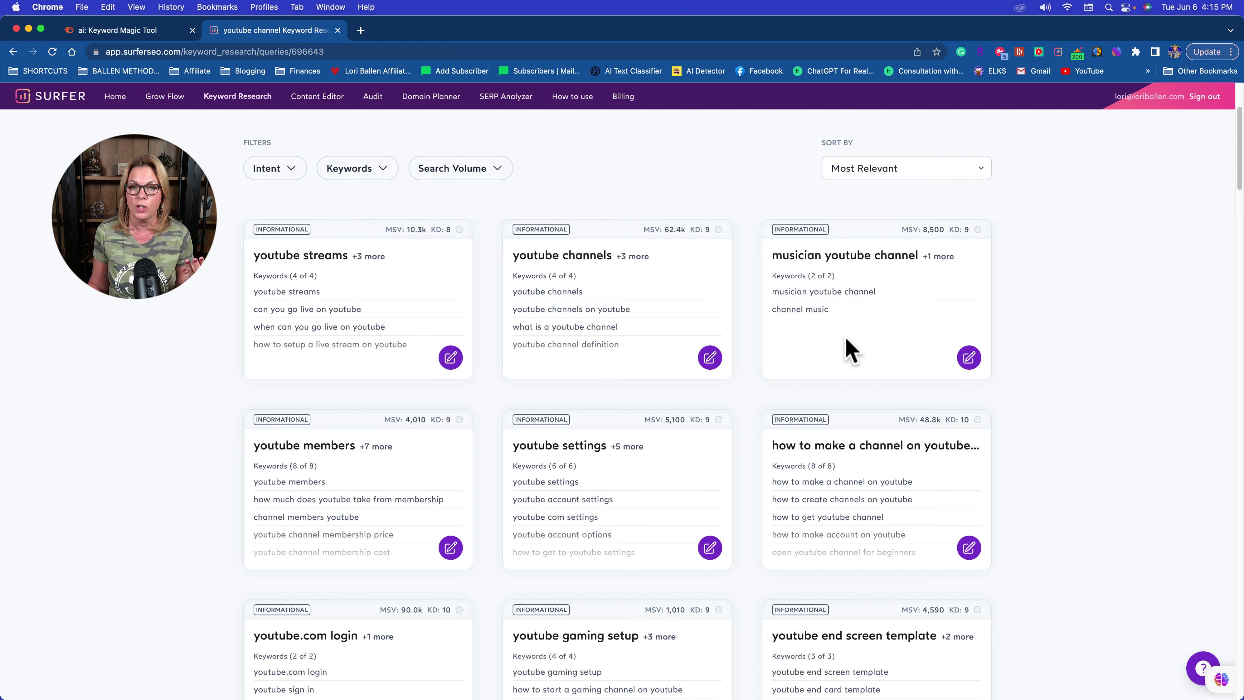
pyautogui.scroll(-1, 750, 361)
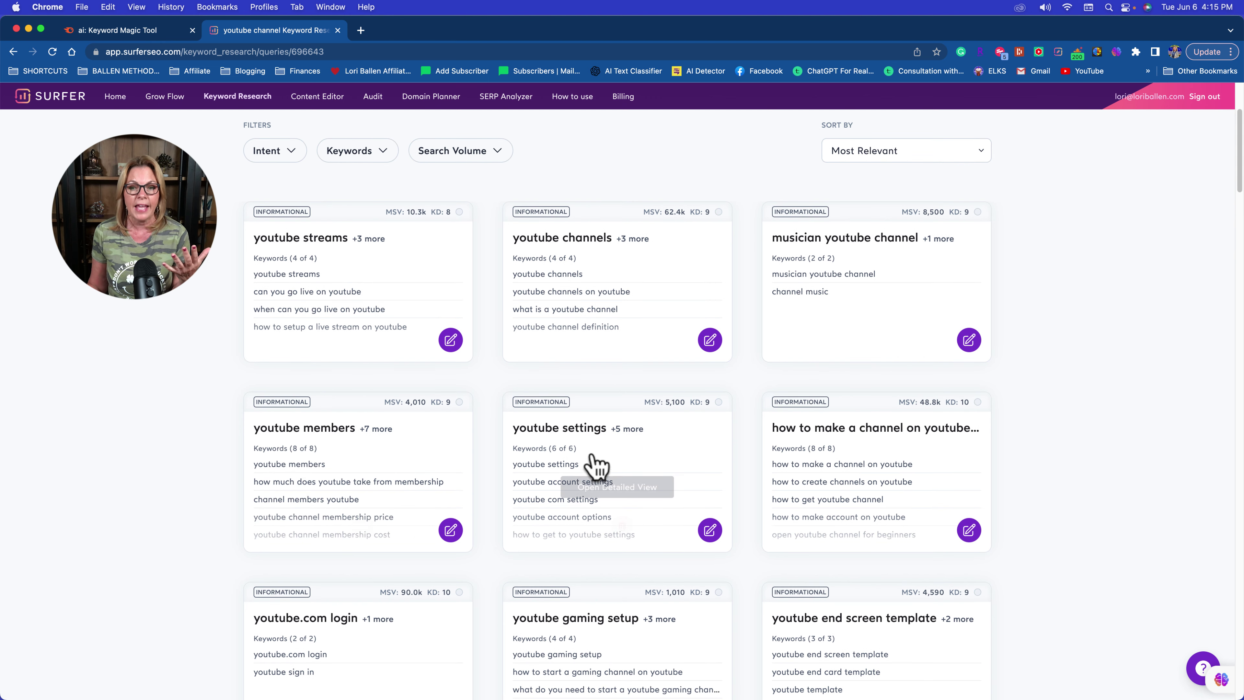
pyautogui.scroll(-1, 891, 490)
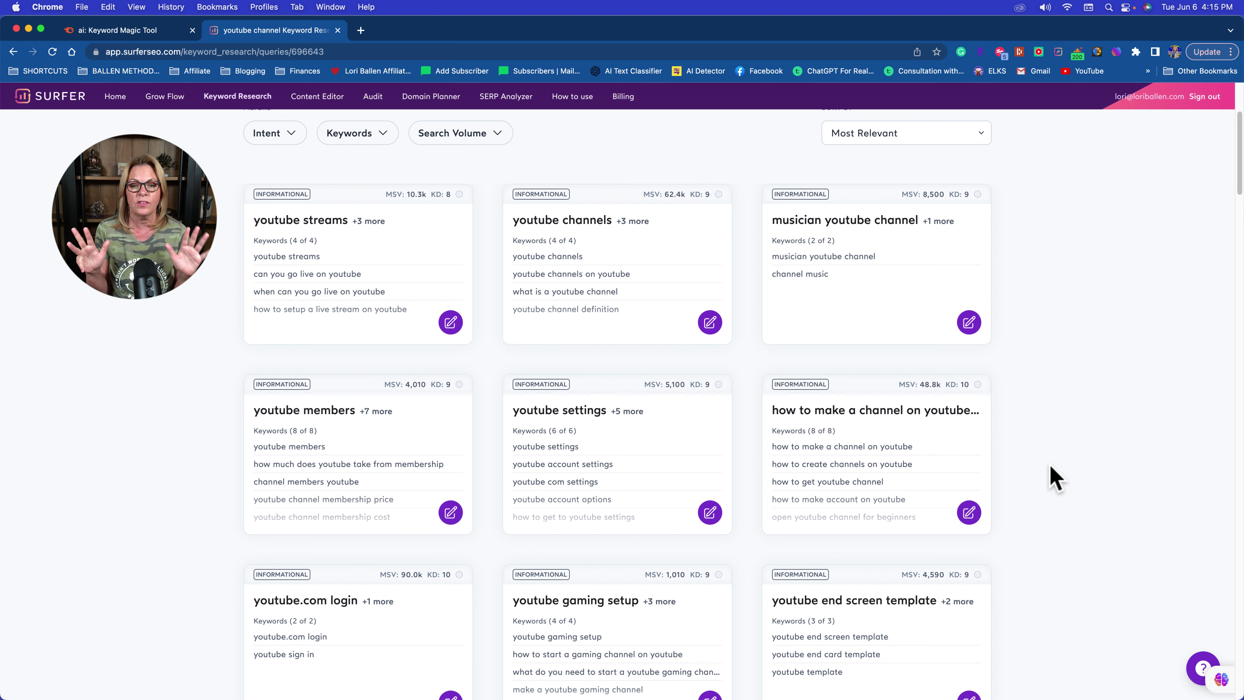
pyautogui.scroll(-5, 1052, 477)
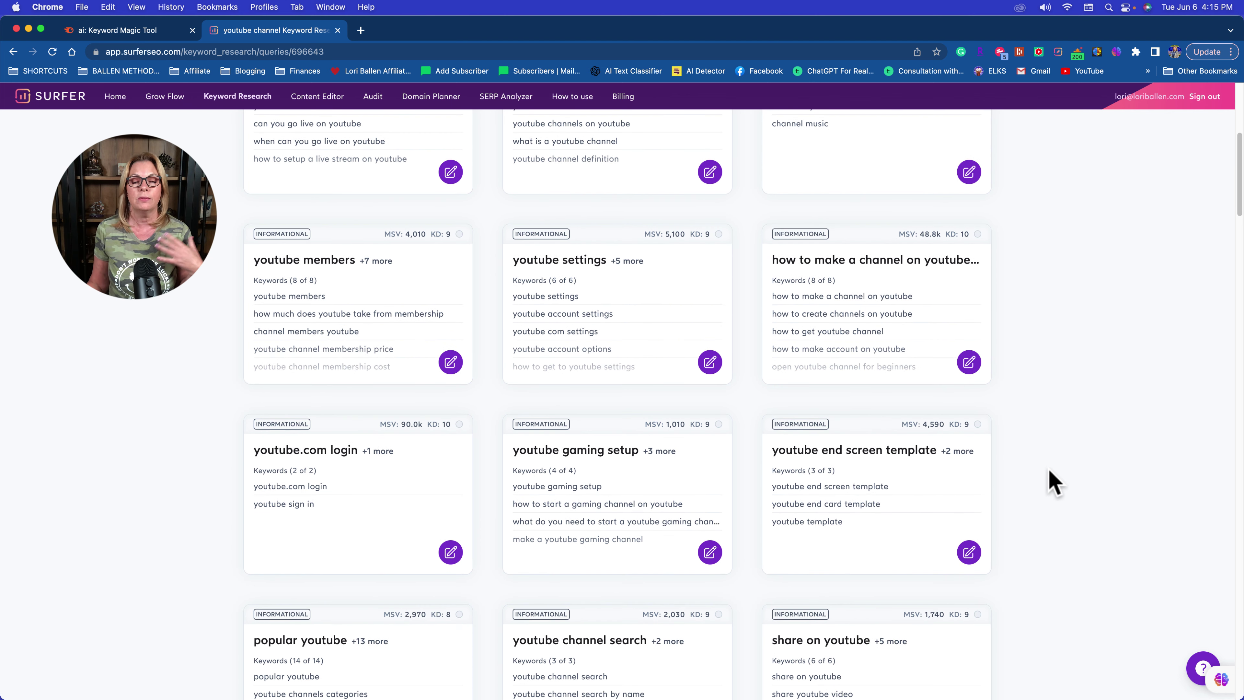
pyautogui.scroll(-2, 1050, 469)
pyautogui.scroll(-8, 1051, 472)
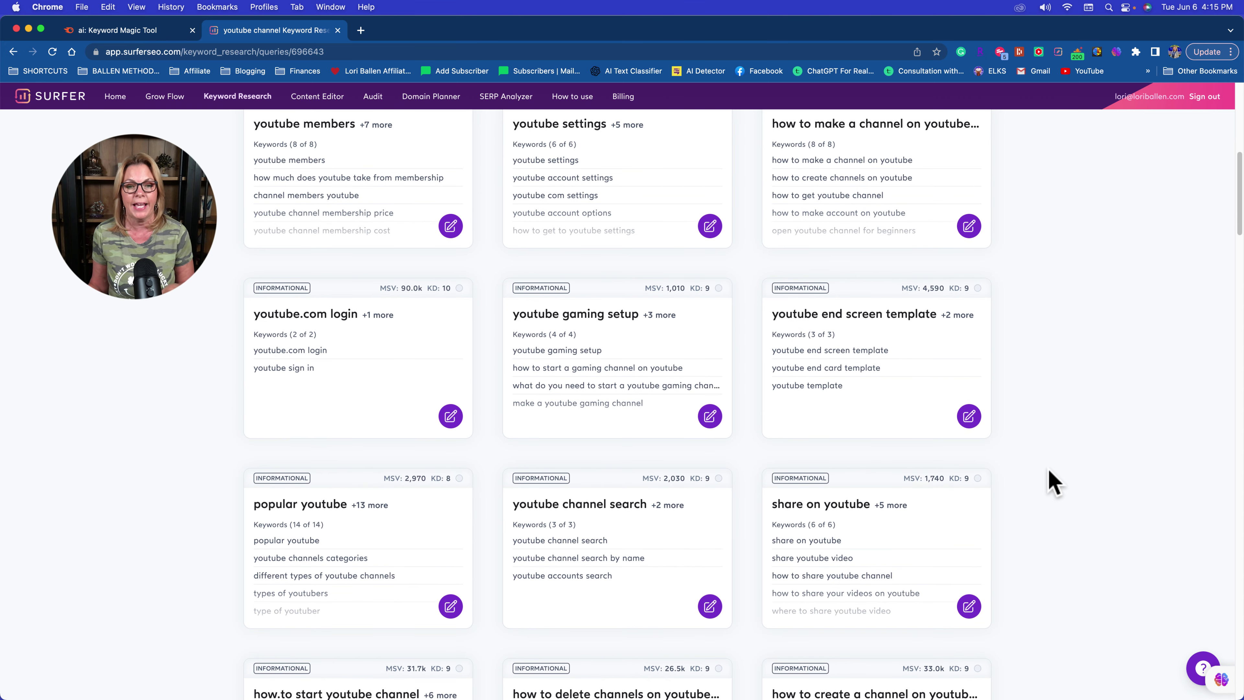
pyautogui.scroll(-15, 1051, 485)
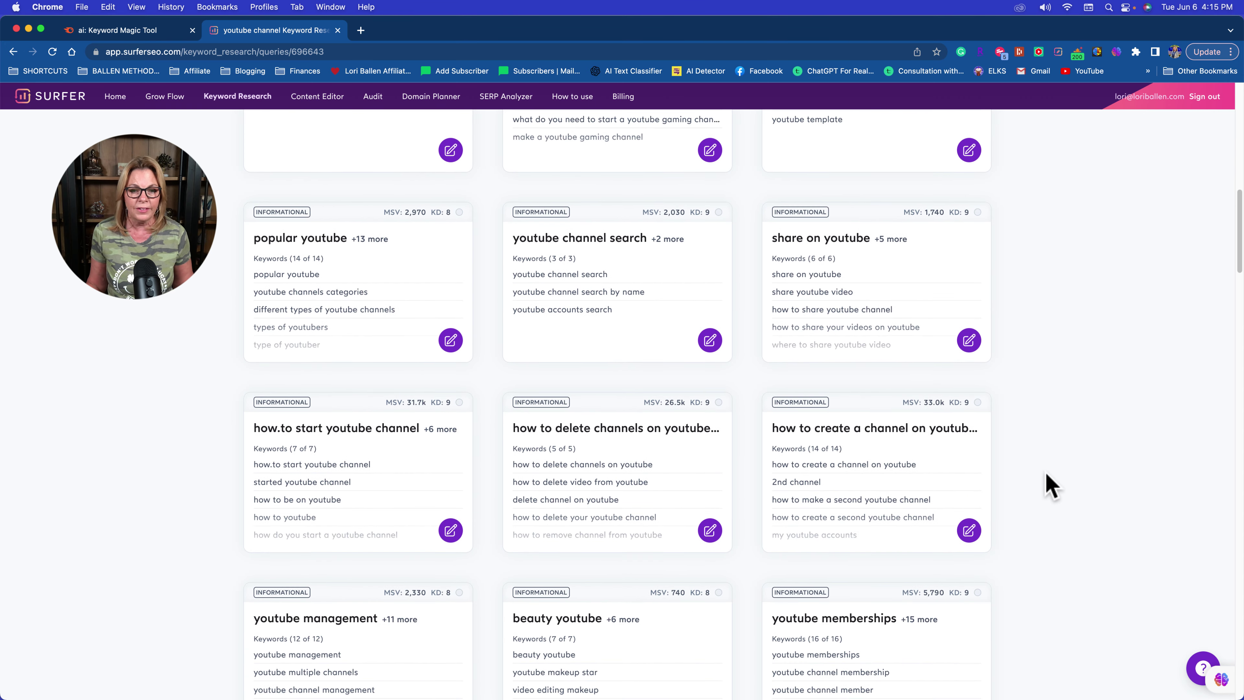
pyautogui.scroll(-8, 1048, 484)
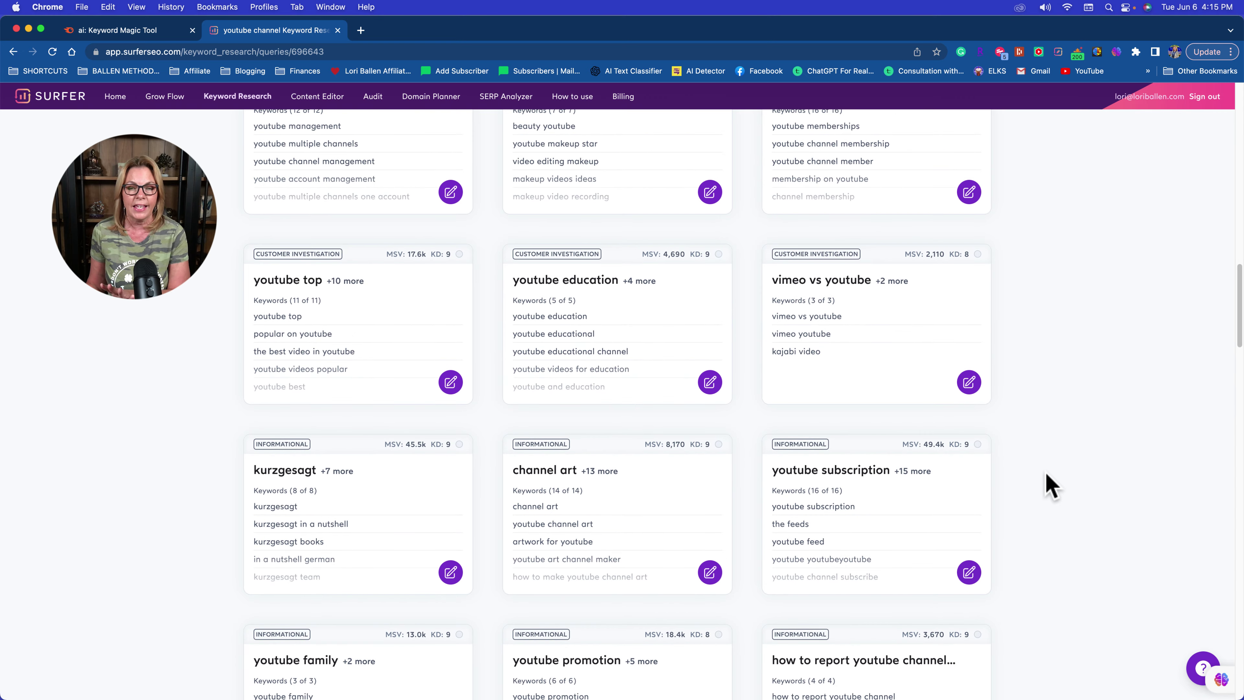
pyautogui.scroll(-2, 1019, 488)
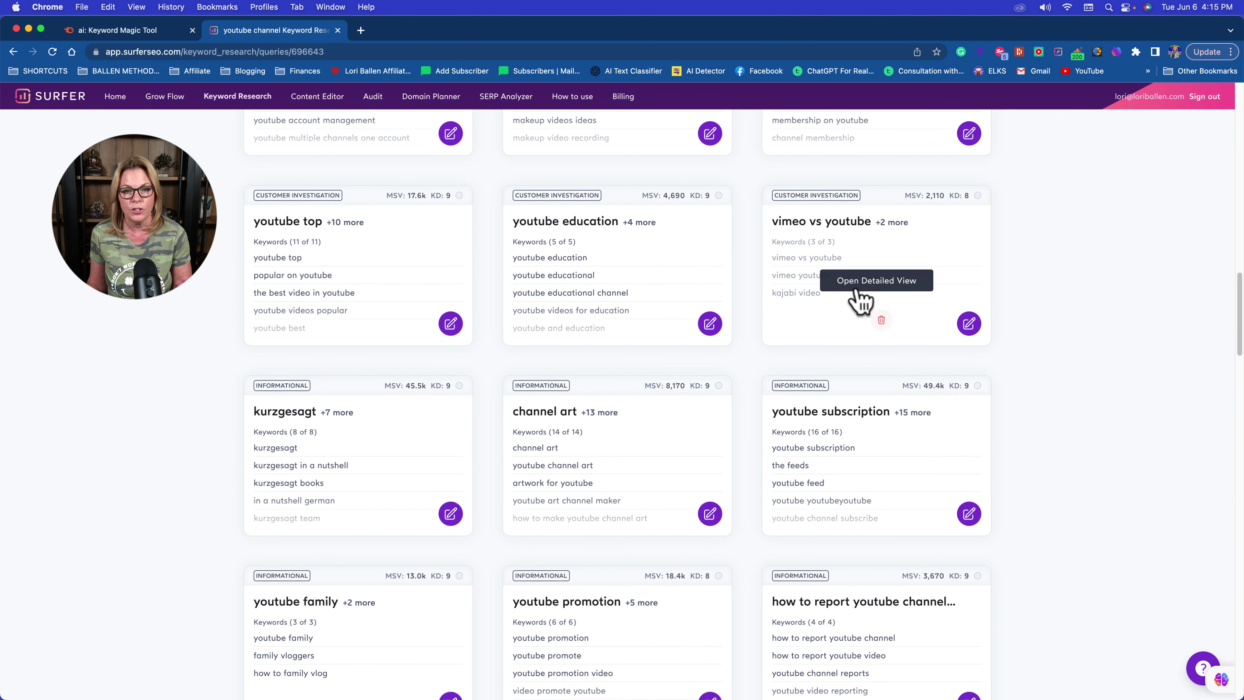
pyautogui.scroll(20, 356, 563)
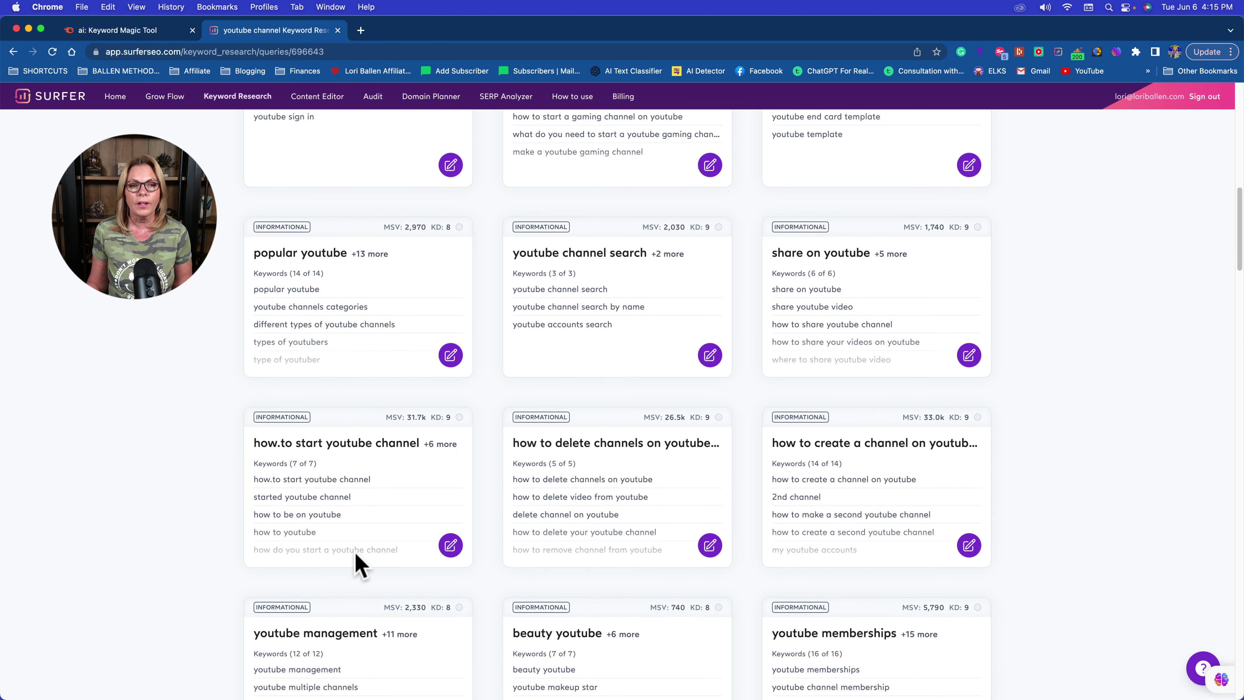
pyautogui.scroll(-2, 356, 563)
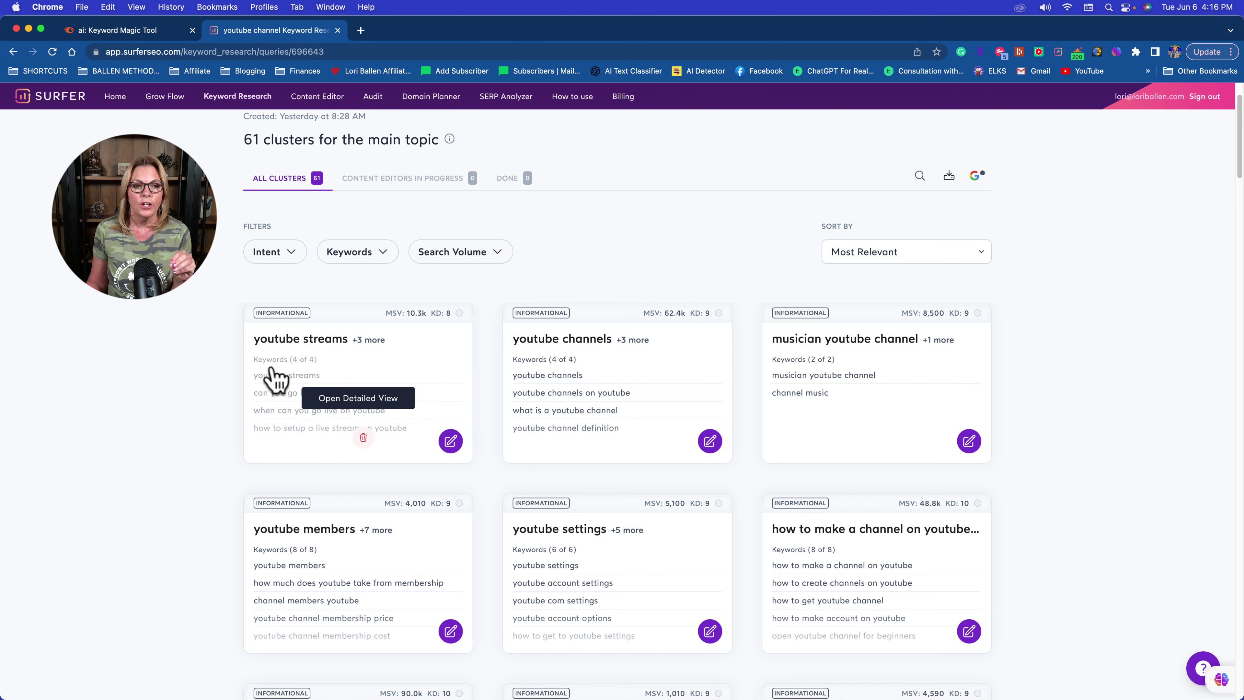
# Check the detailed view of the "youtube streams" cluster, close it, and look over the cluster cards again
pyautogui.click(298, 439)
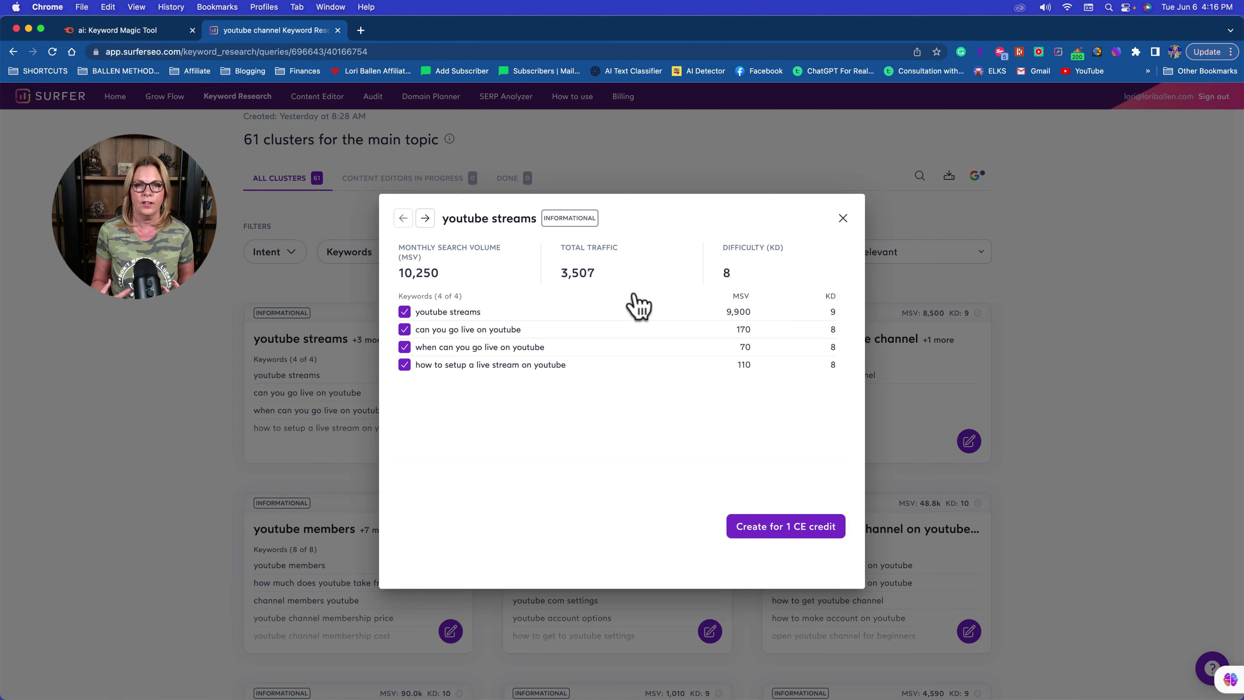
pyautogui.click(843, 218)
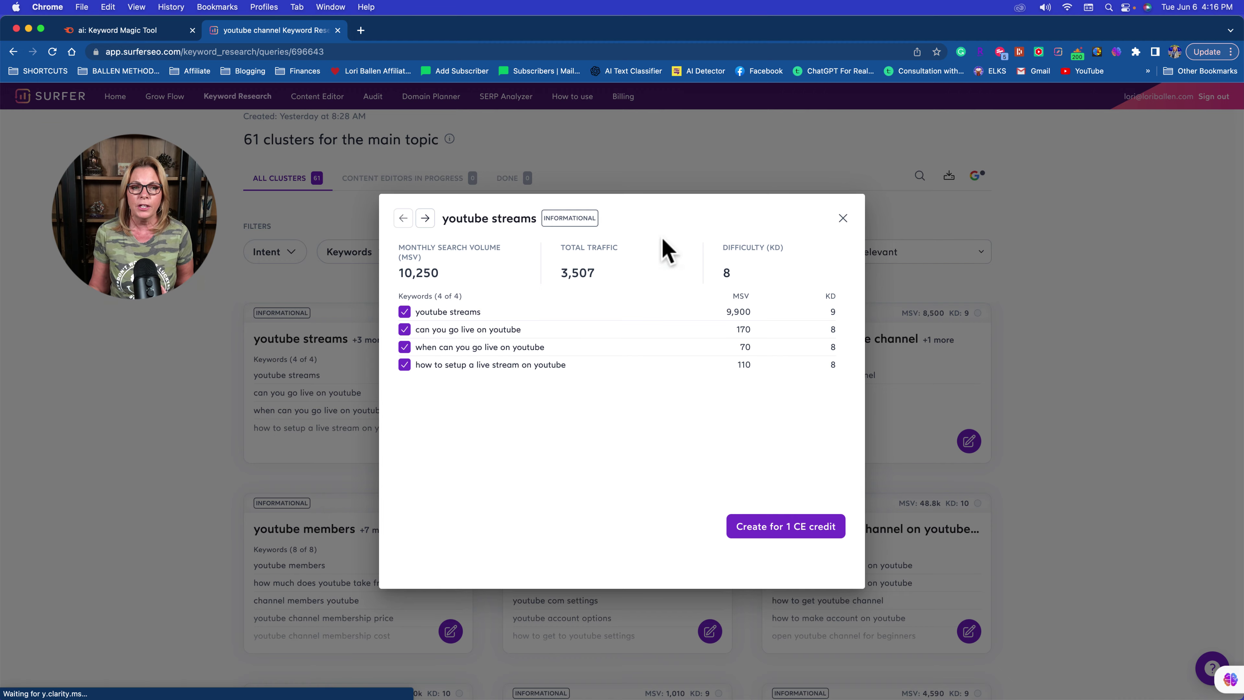
pyautogui.scroll(1, 365, 264)
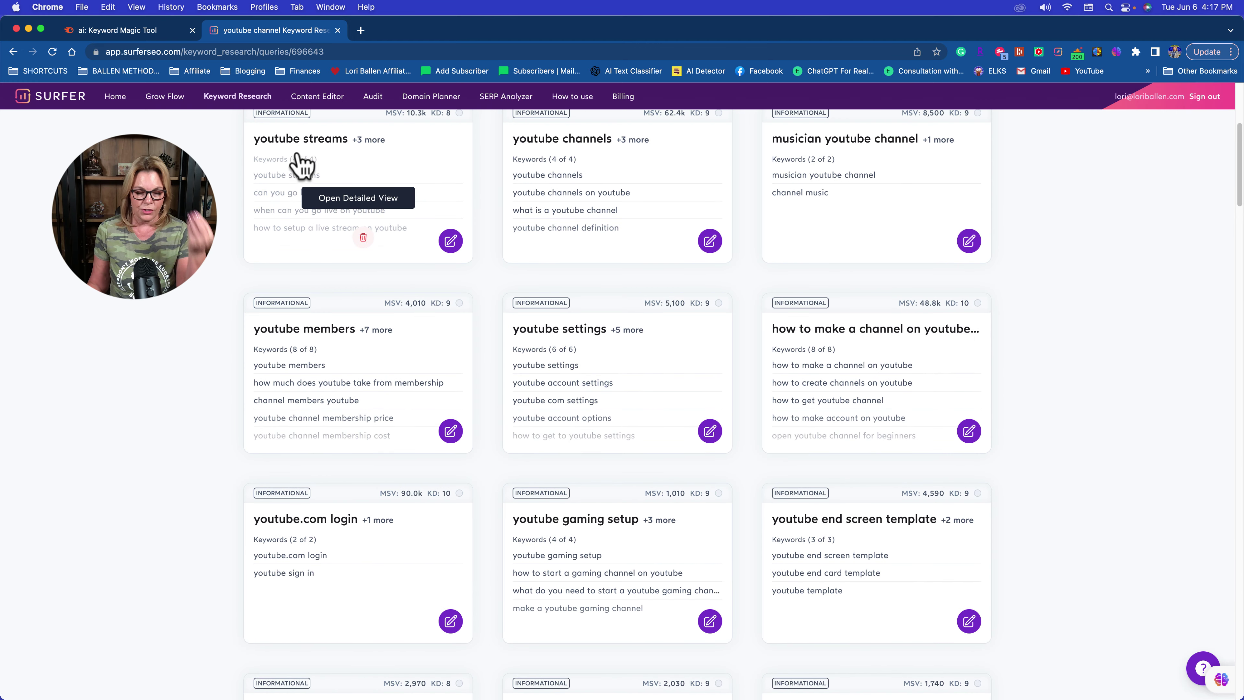
pyautogui.scroll(1, 306, 167)
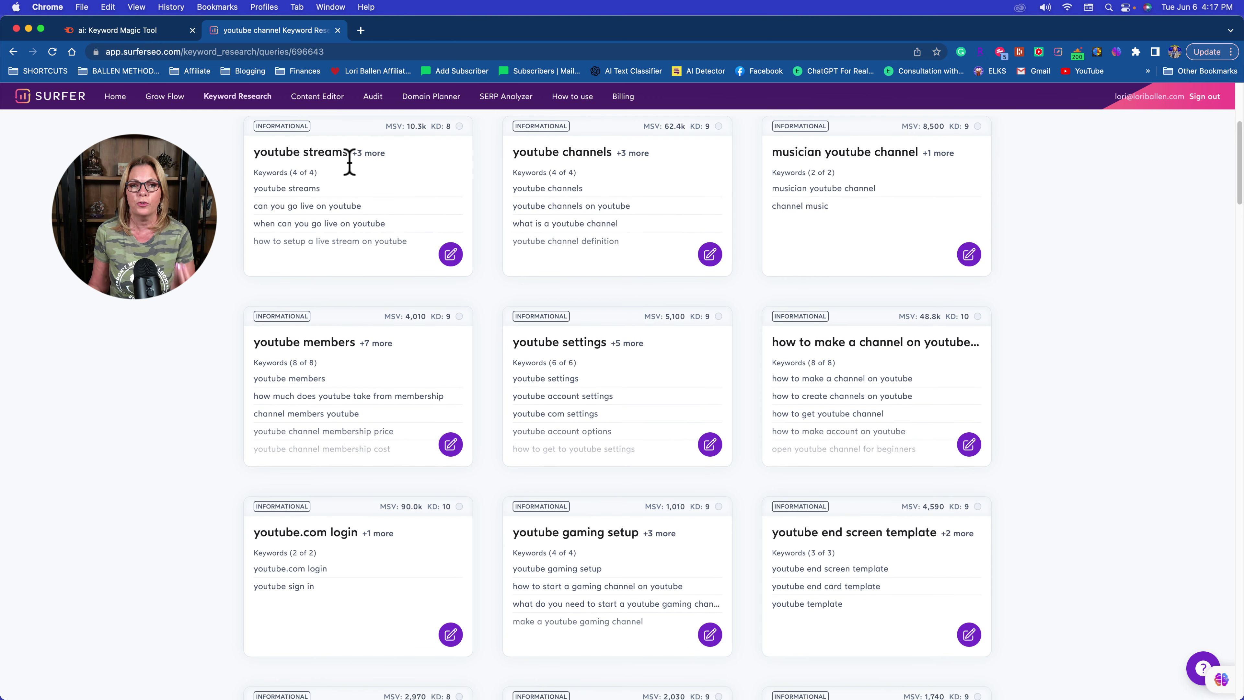
pyautogui.scroll(5, 349, 162)
pyautogui.scroll(-3, 349, 162)
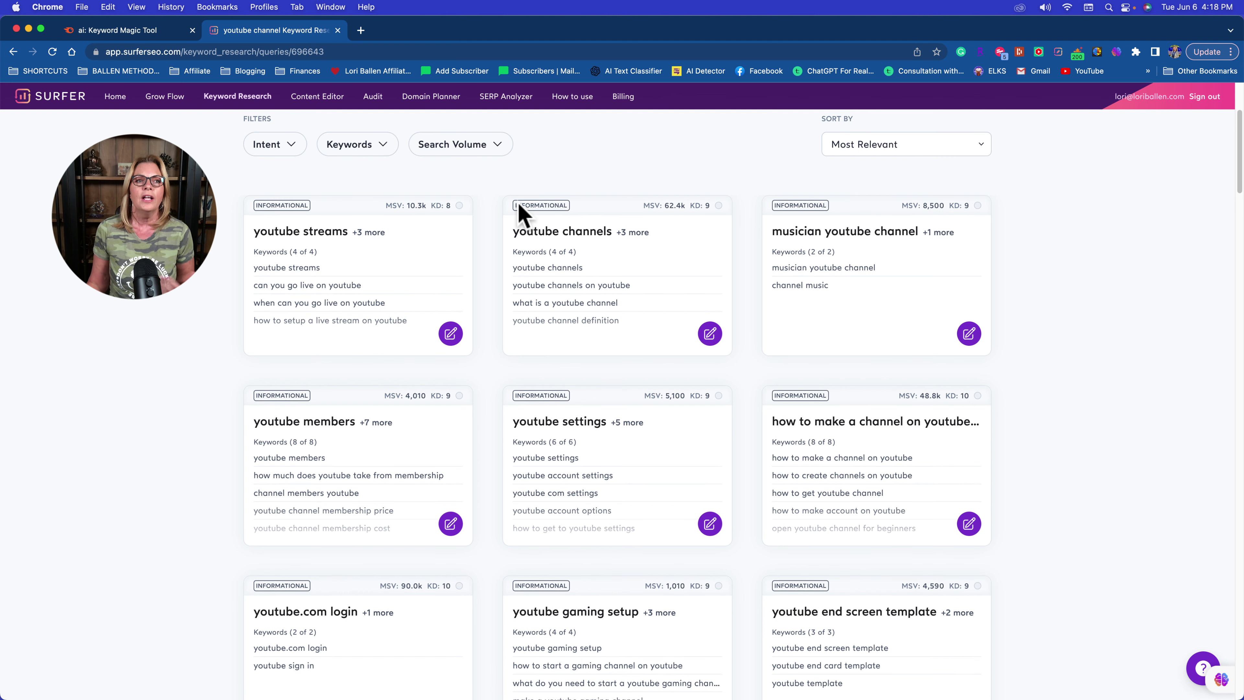
pyautogui.scroll(1, 368, 176)
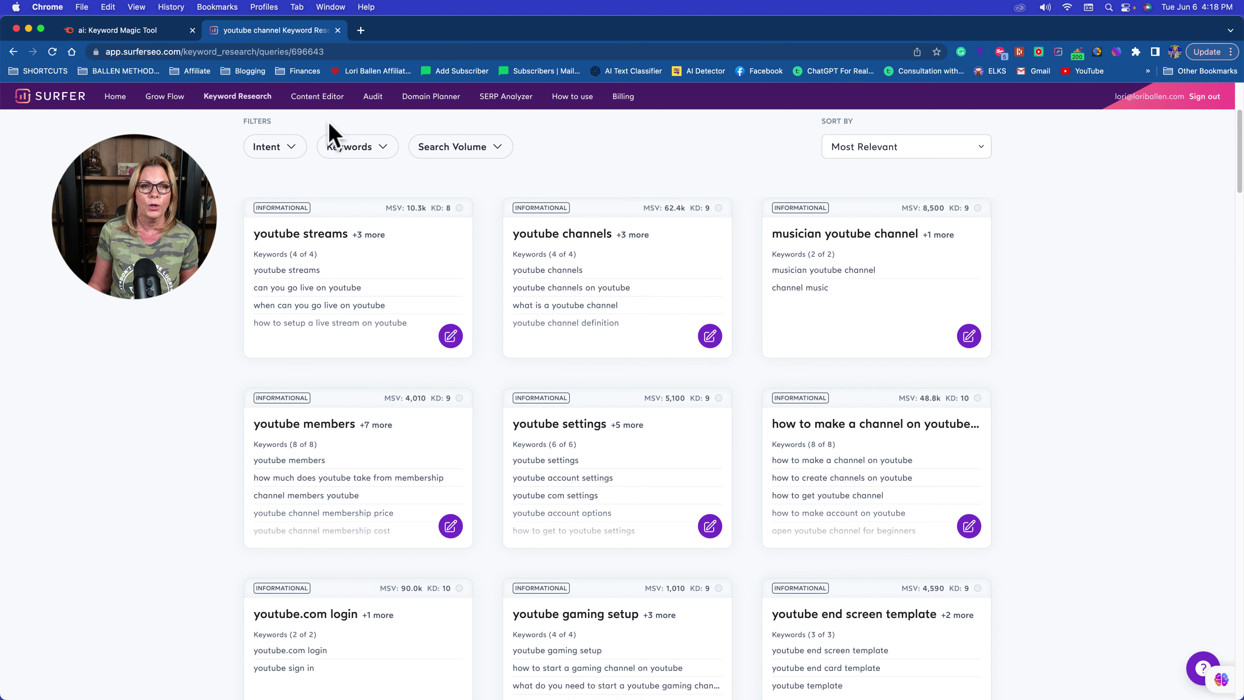
# Open the Content Editor and look through the history of previously created articles
pyautogui.click(326, 98)
pyautogui.scroll(-2, 314, 382)
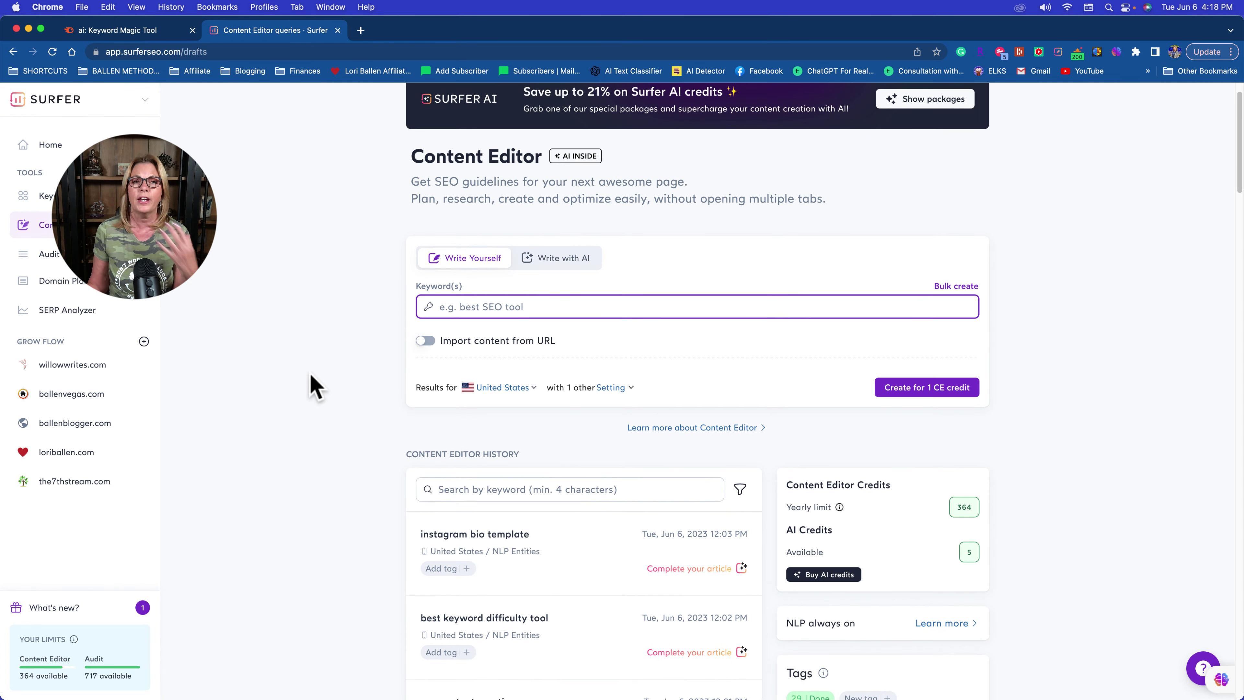
pyautogui.scroll(-3, 316, 387)
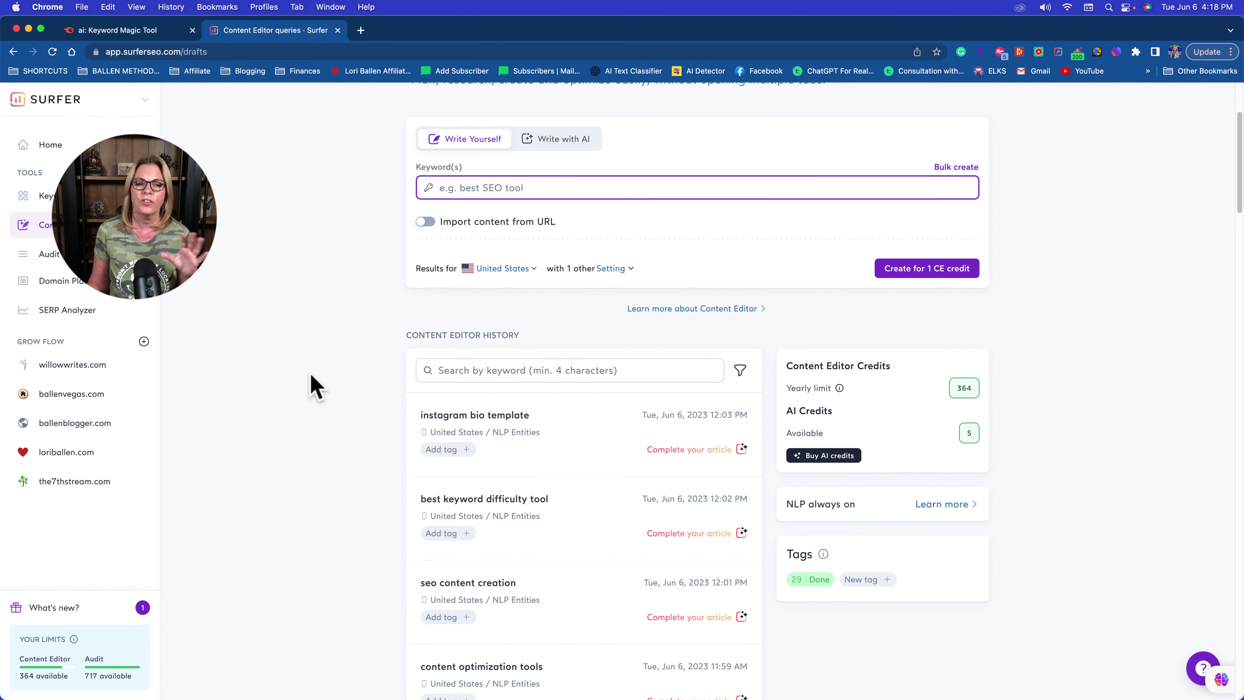
pyautogui.scroll(-15, 313, 379)
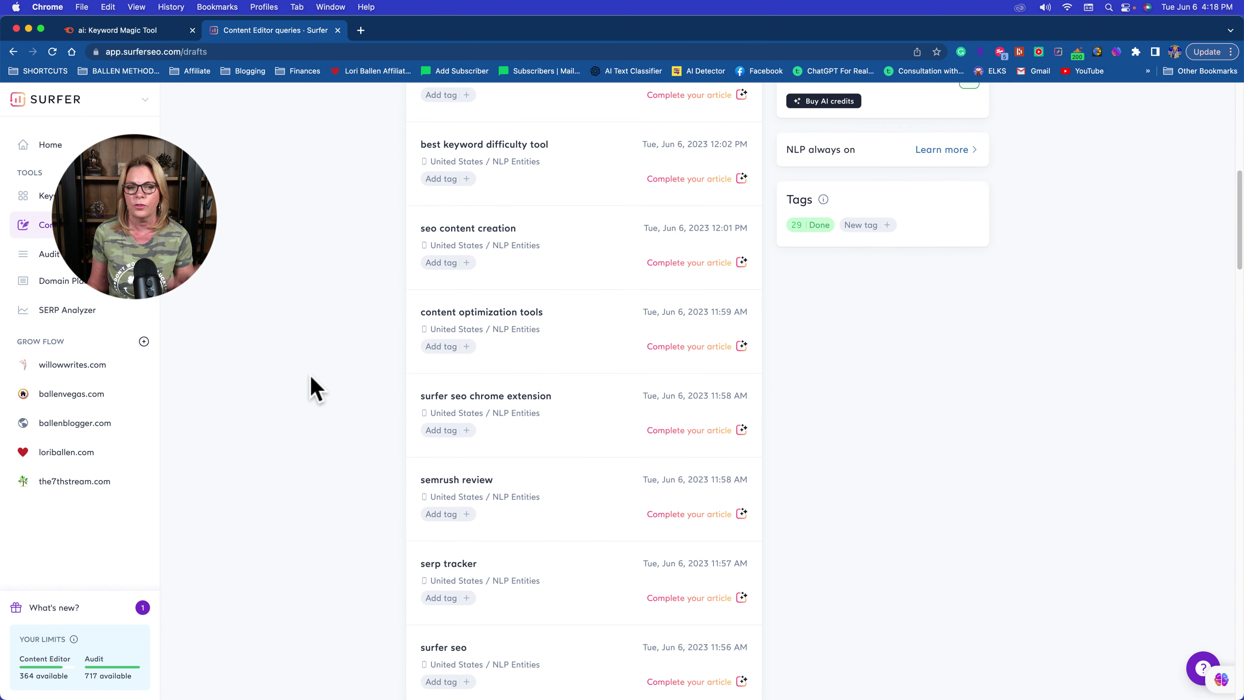
pyautogui.scroll(-3, 313, 384)
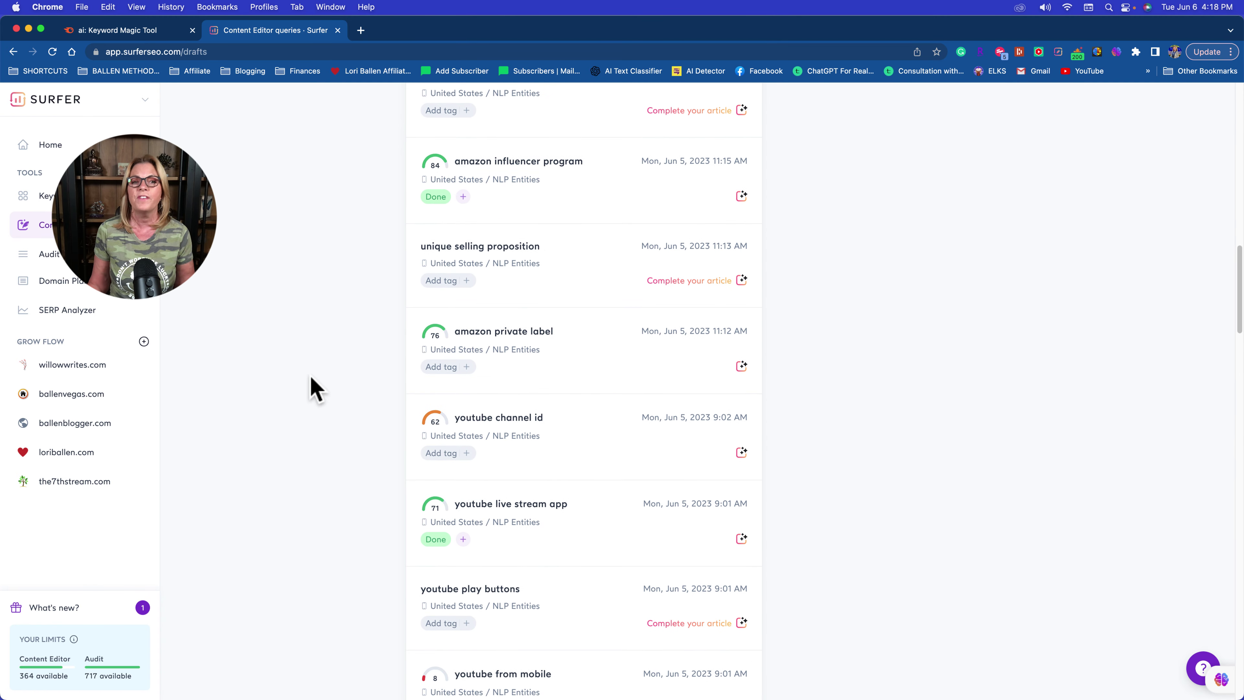
# Search the Content Editor history for "youtube"
pyautogui.scroll(20, 351, 363)
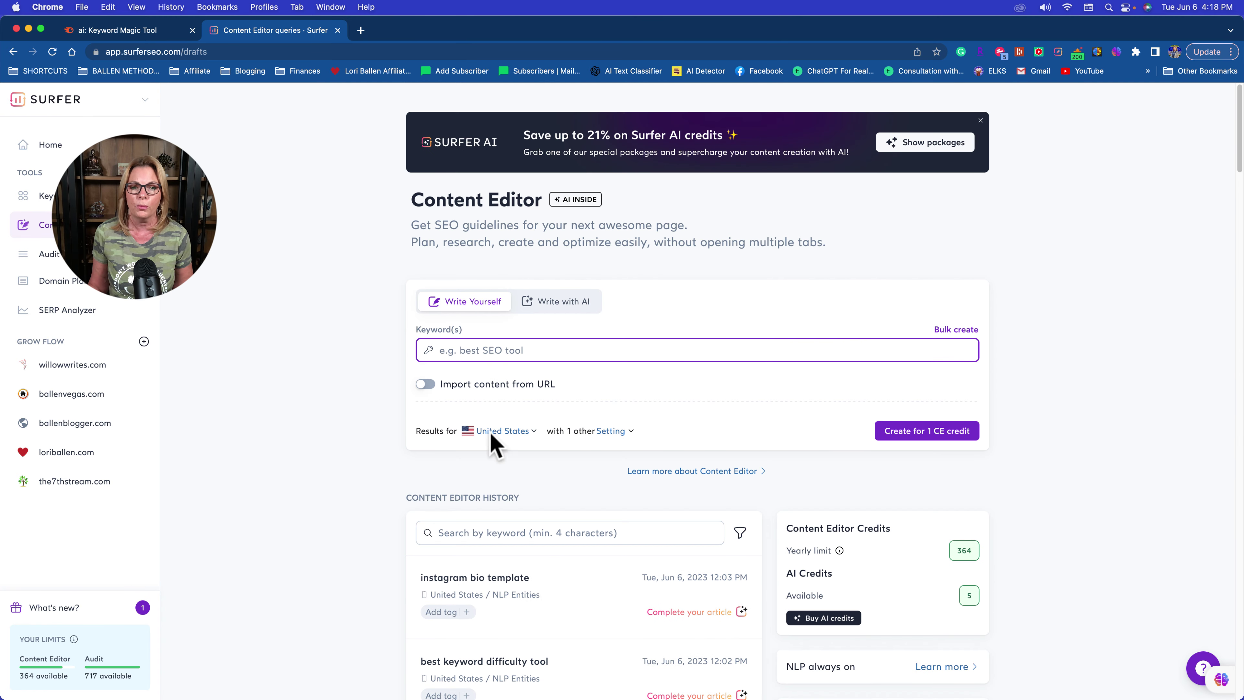
pyautogui.click(470, 533)
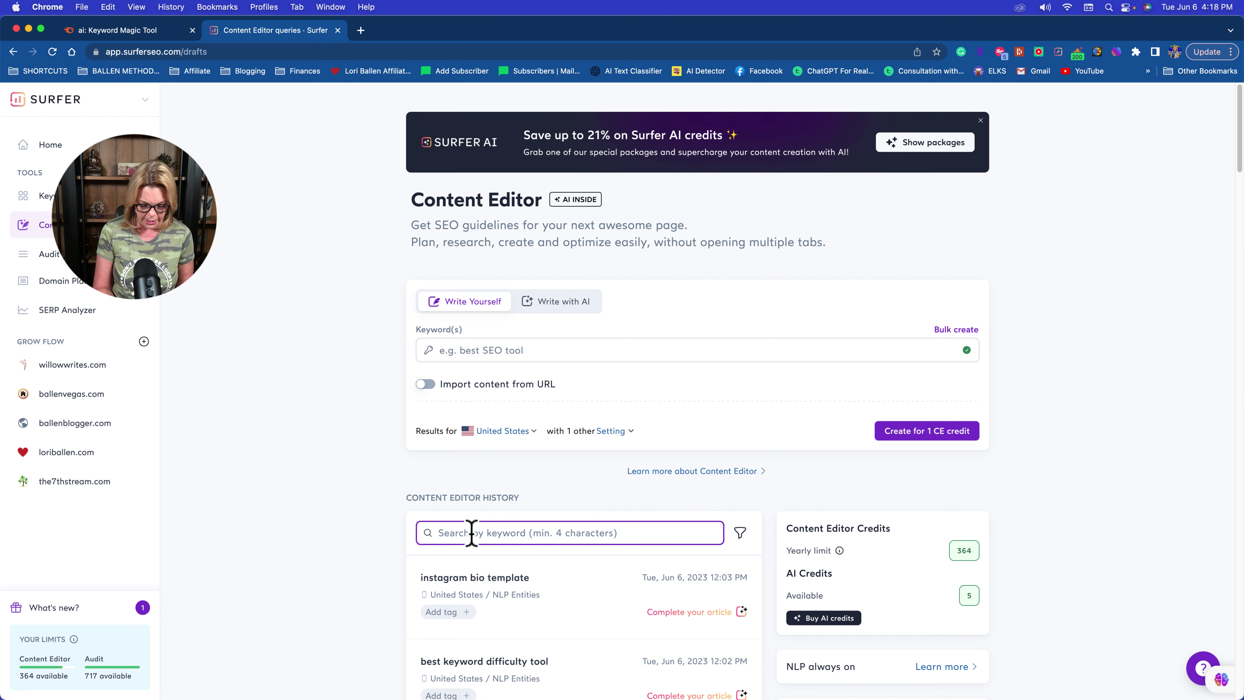
pyautogui.write('youtub')
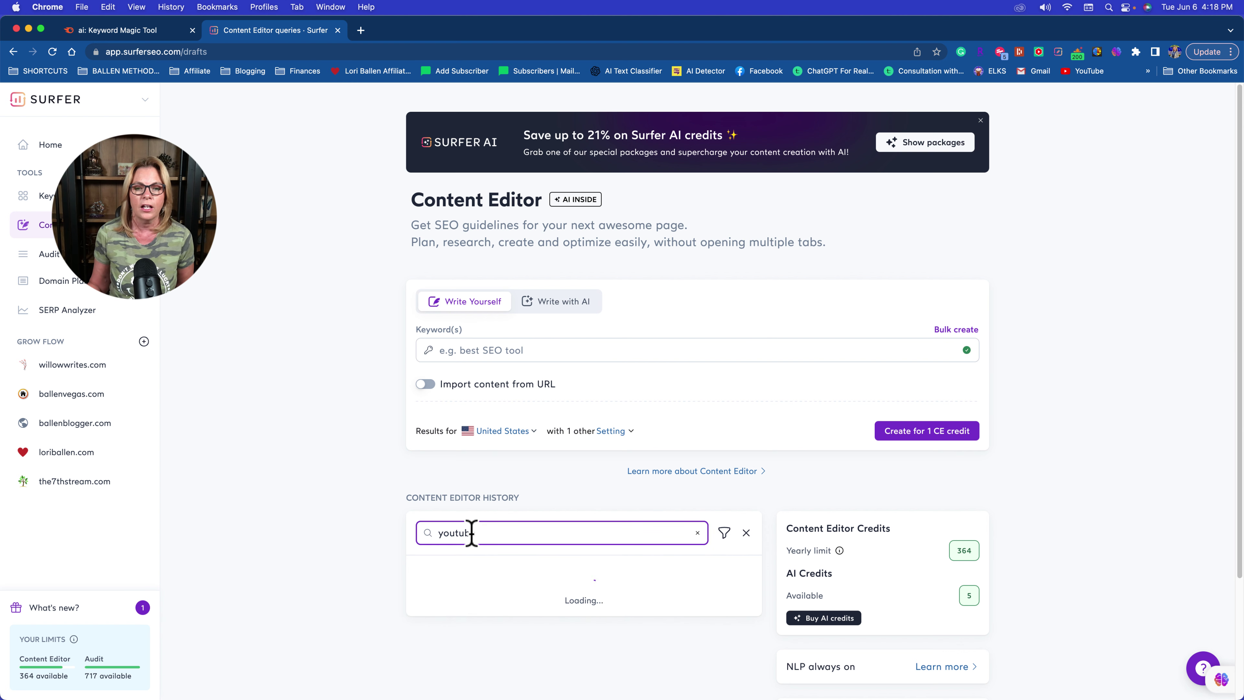
pyautogui.write('e')
# Look through the YouTube-related articles in the filtered history, checking their topics, content scores and completion status
pyautogui.scroll(-2, 384, 552)
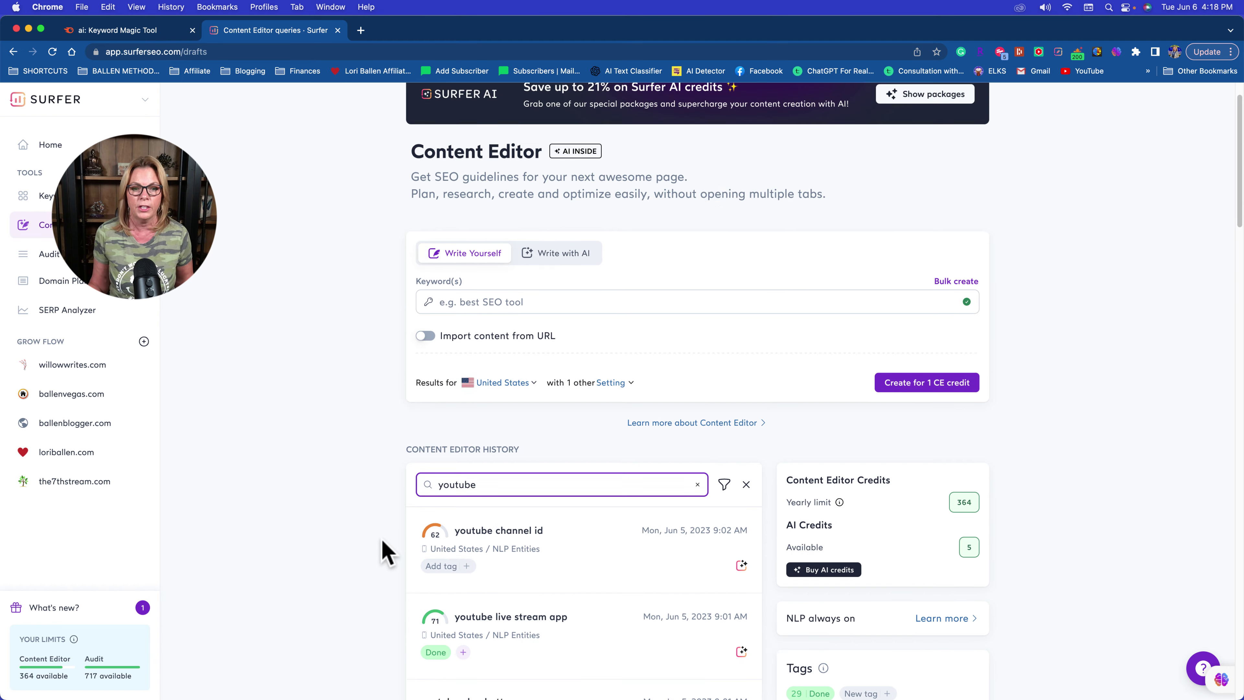
pyautogui.scroll(-15, 522, 459)
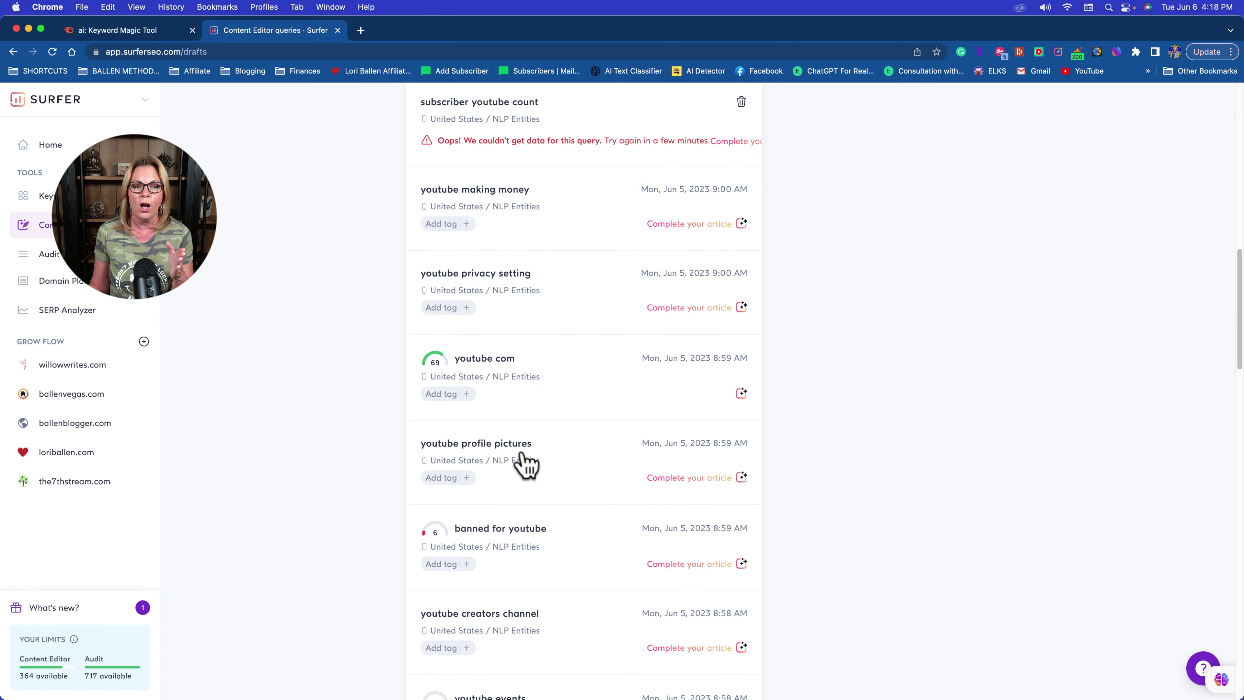
pyautogui.scroll(-20, 525, 465)
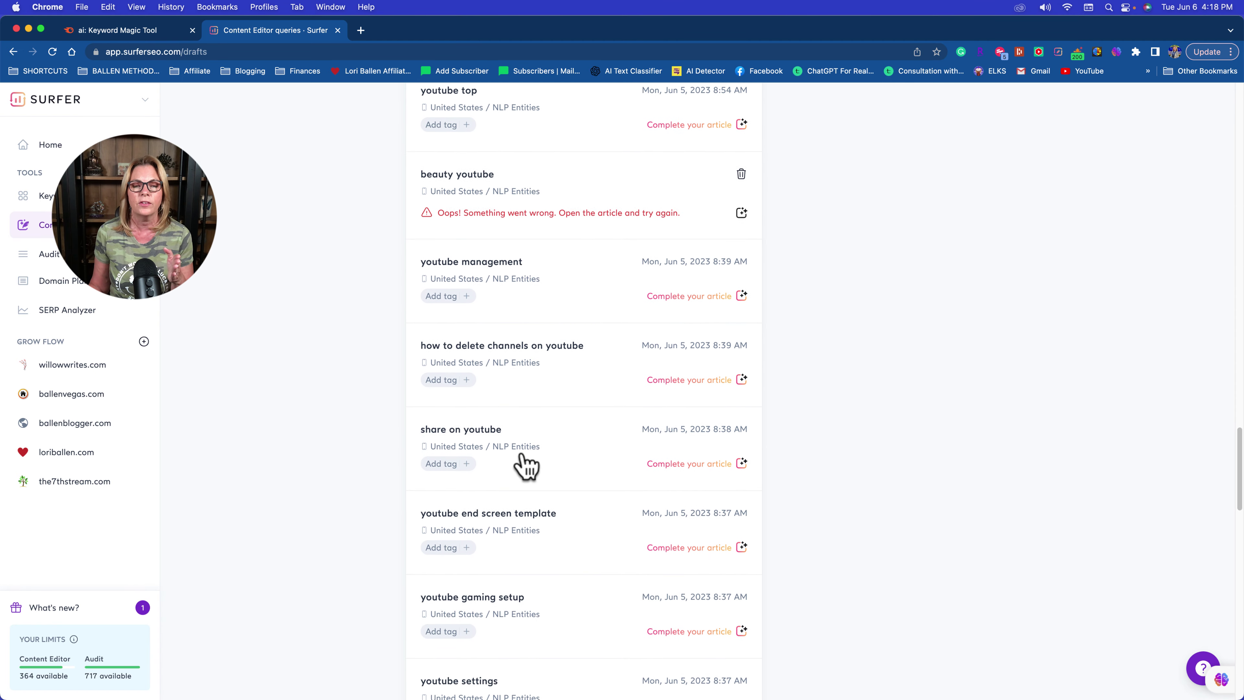
pyautogui.scroll(-20, 525, 465)
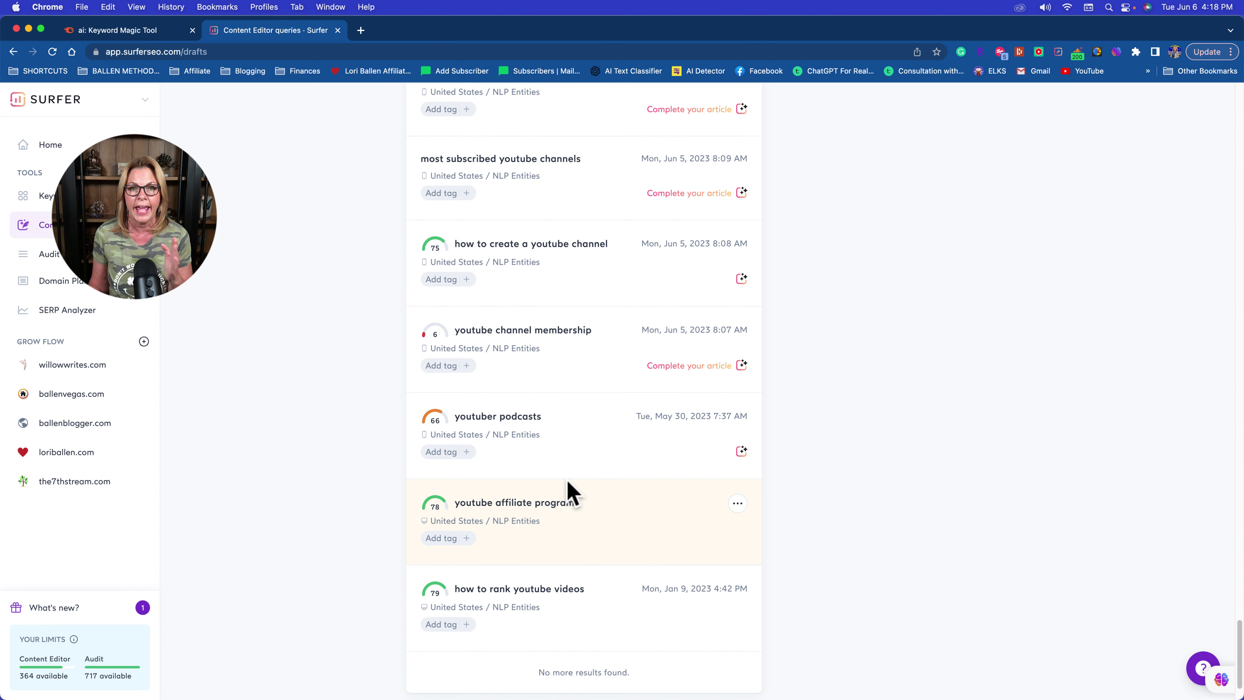
pyautogui.scroll(-2, 568, 482)
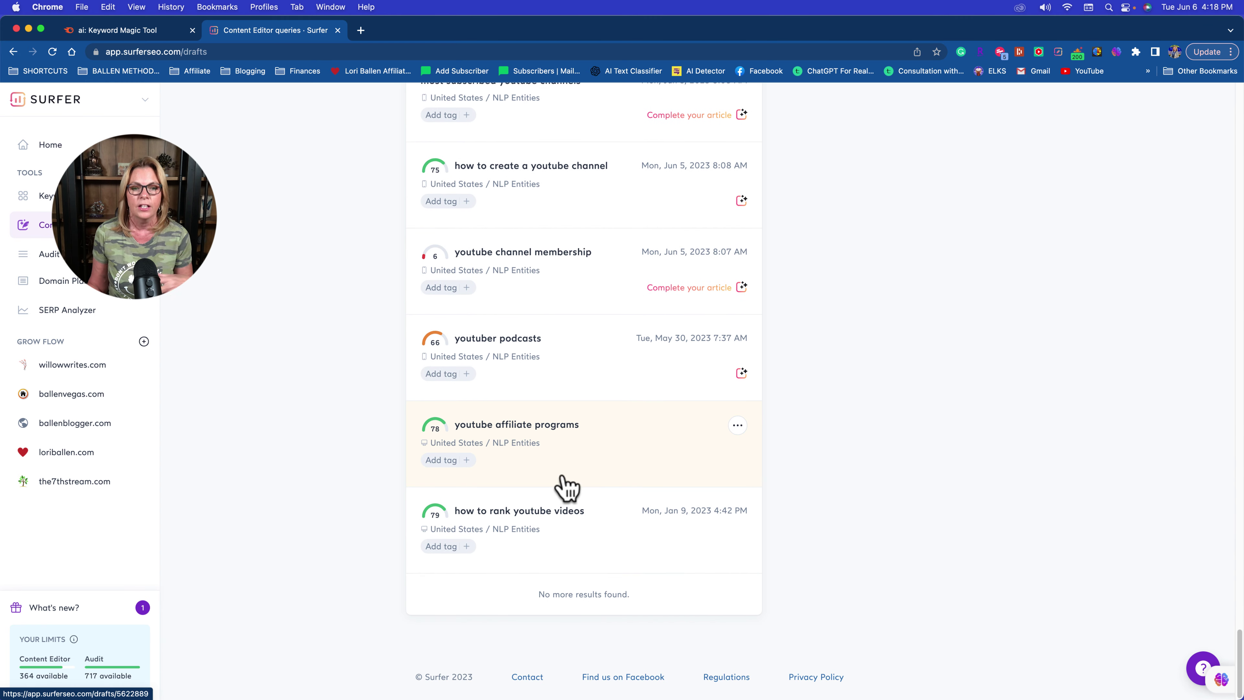
pyautogui.scroll(20, 567, 488)
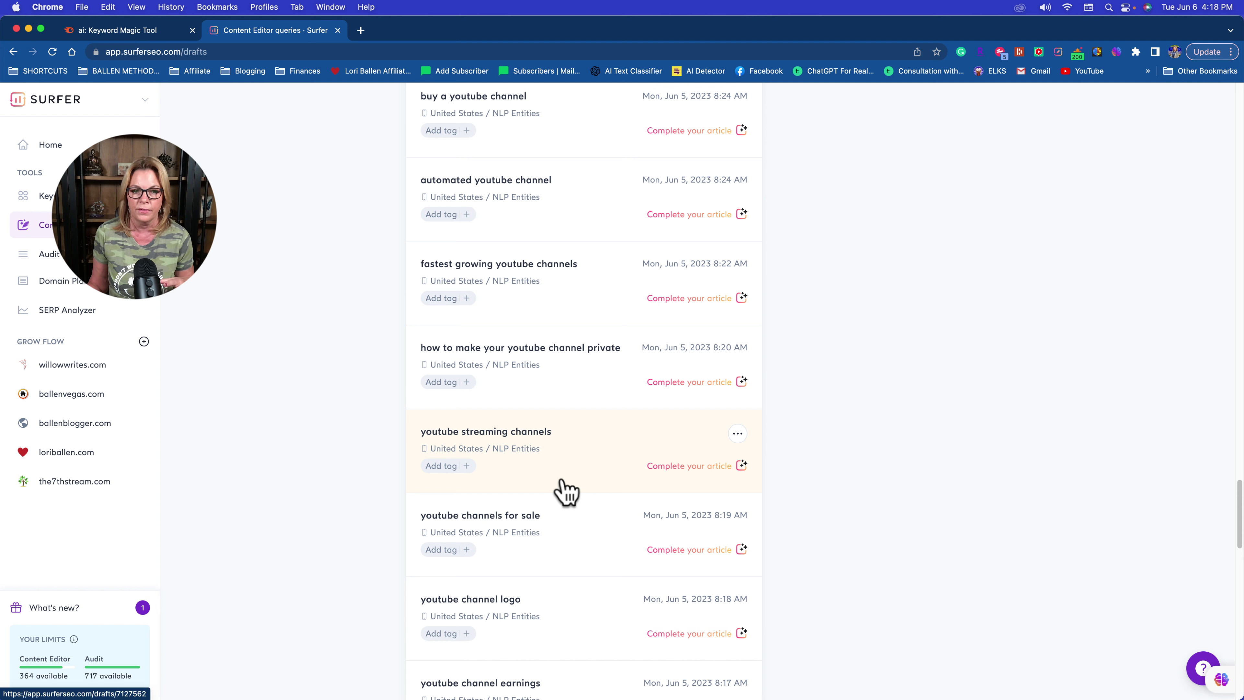
pyautogui.scroll(15, 591, 369)
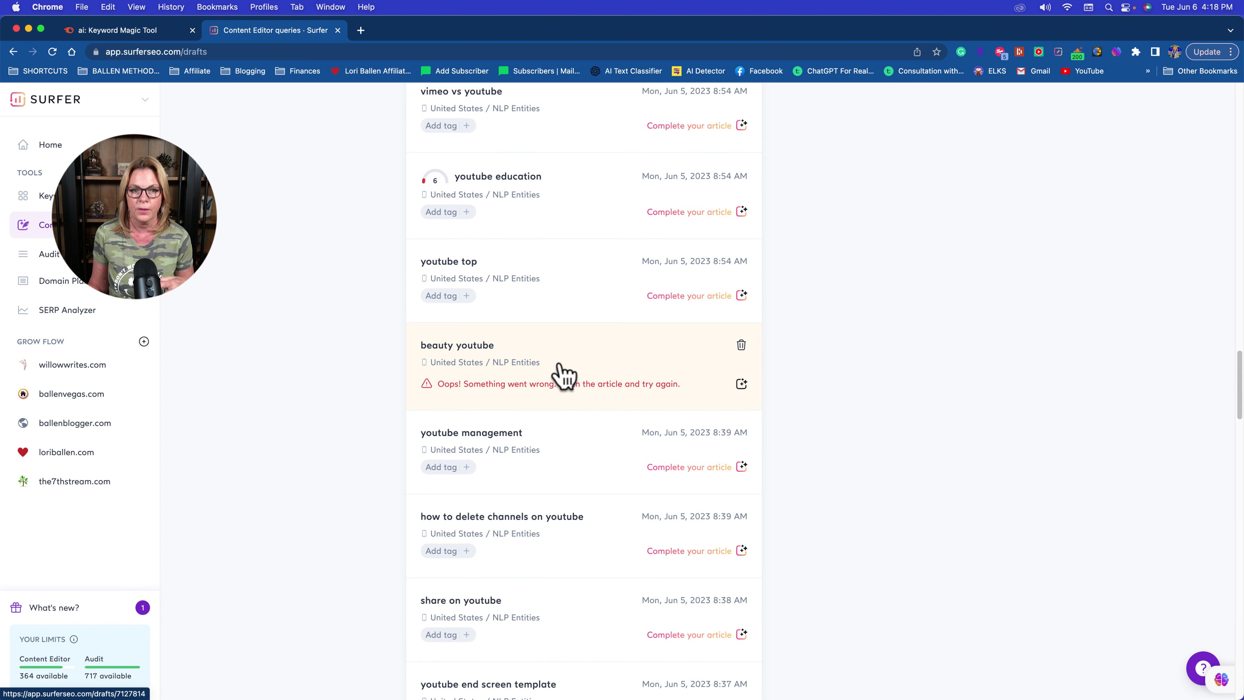
pyautogui.scroll(5, 542, 379)
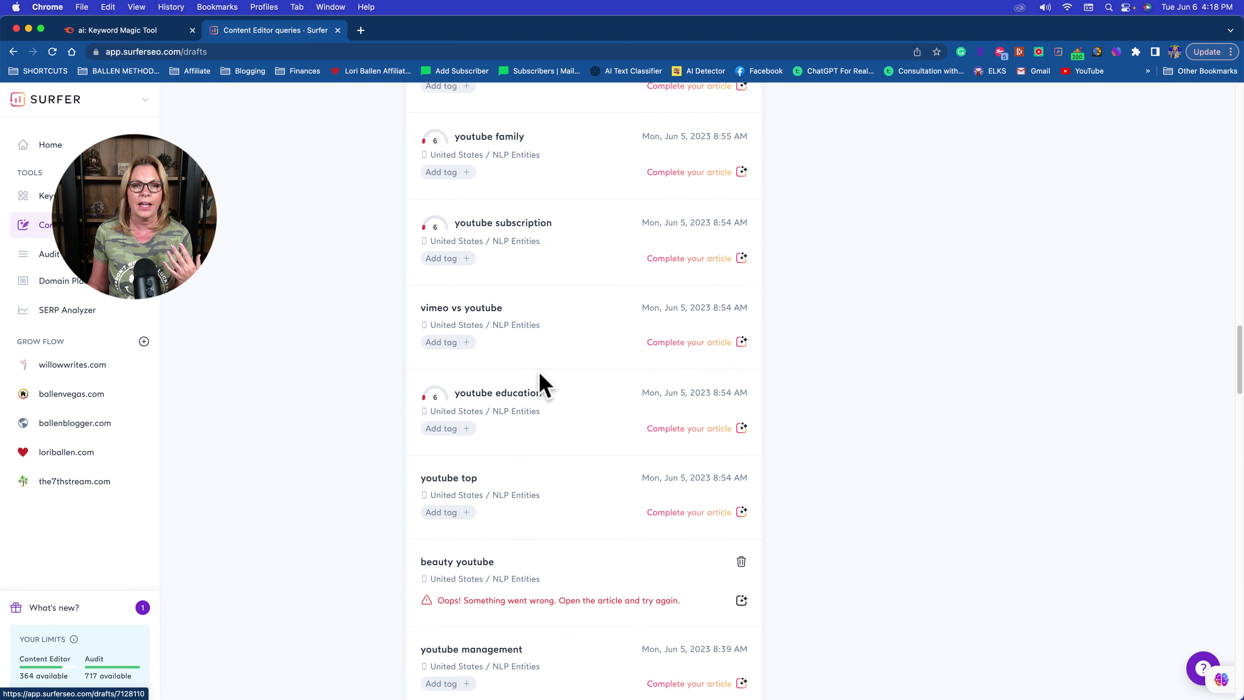
pyautogui.scroll(2, 544, 384)
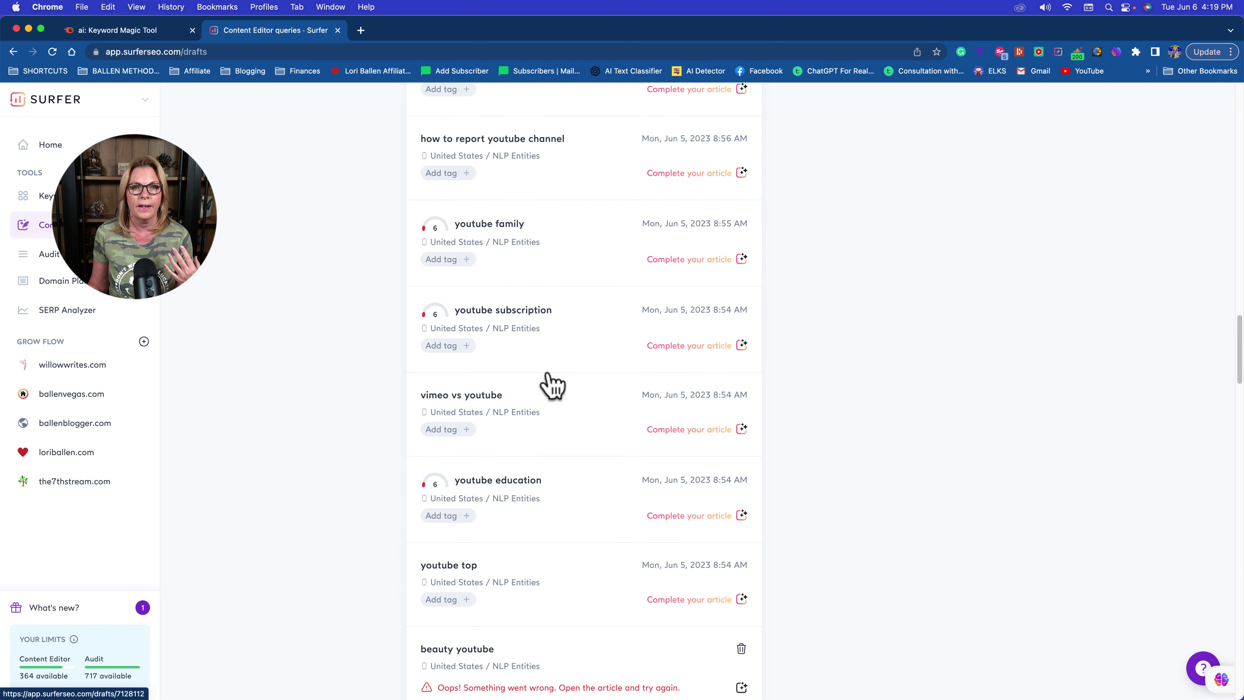
pyautogui.scroll(20, 551, 384)
pyautogui.scroll(-10, 554, 387)
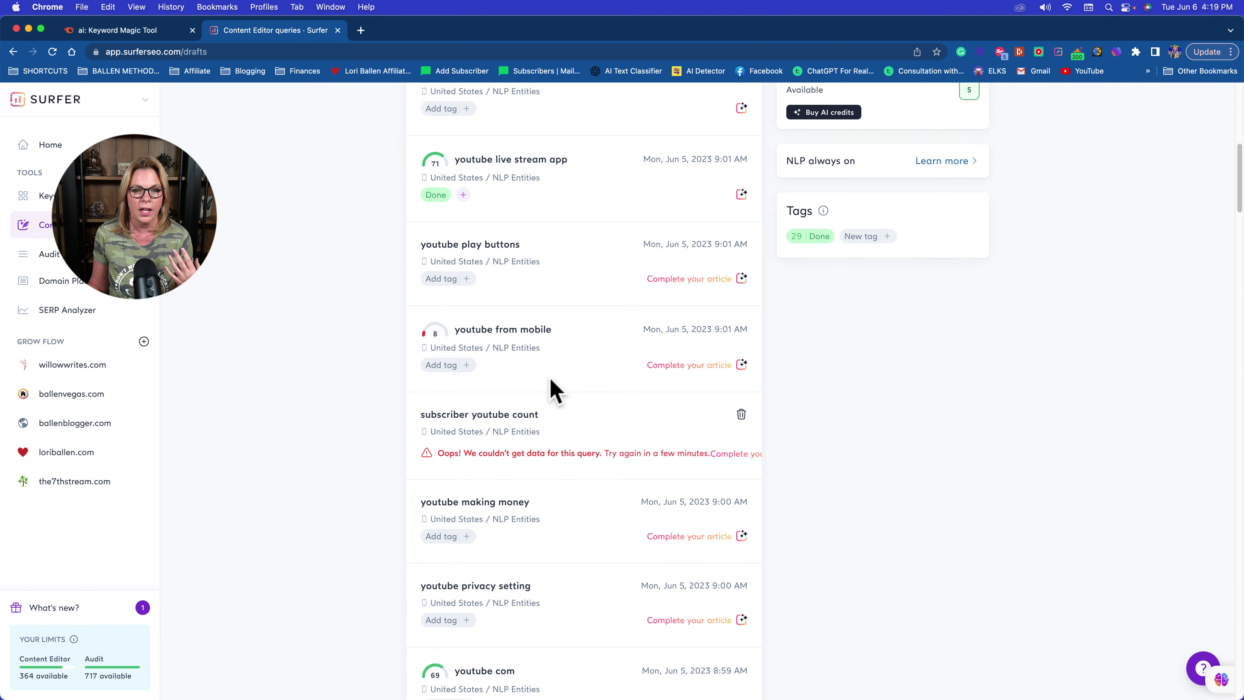
pyautogui.scroll(-1, 553, 391)
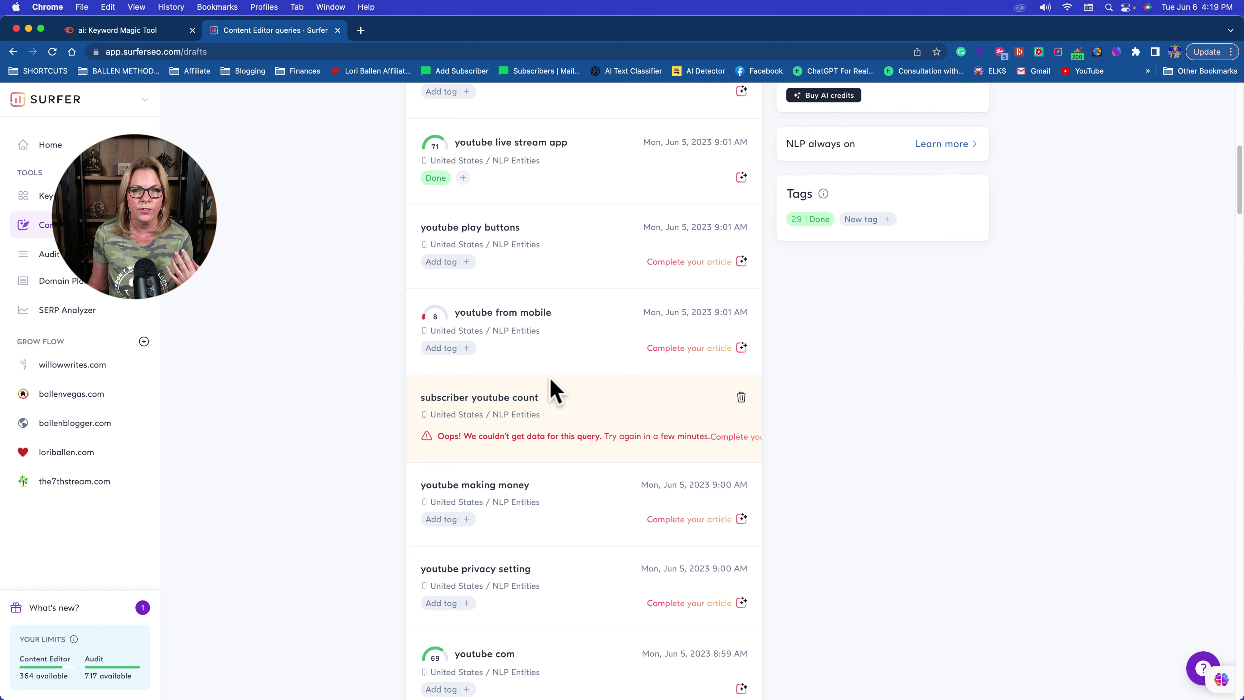
pyautogui.scroll(-3, 563, 500)
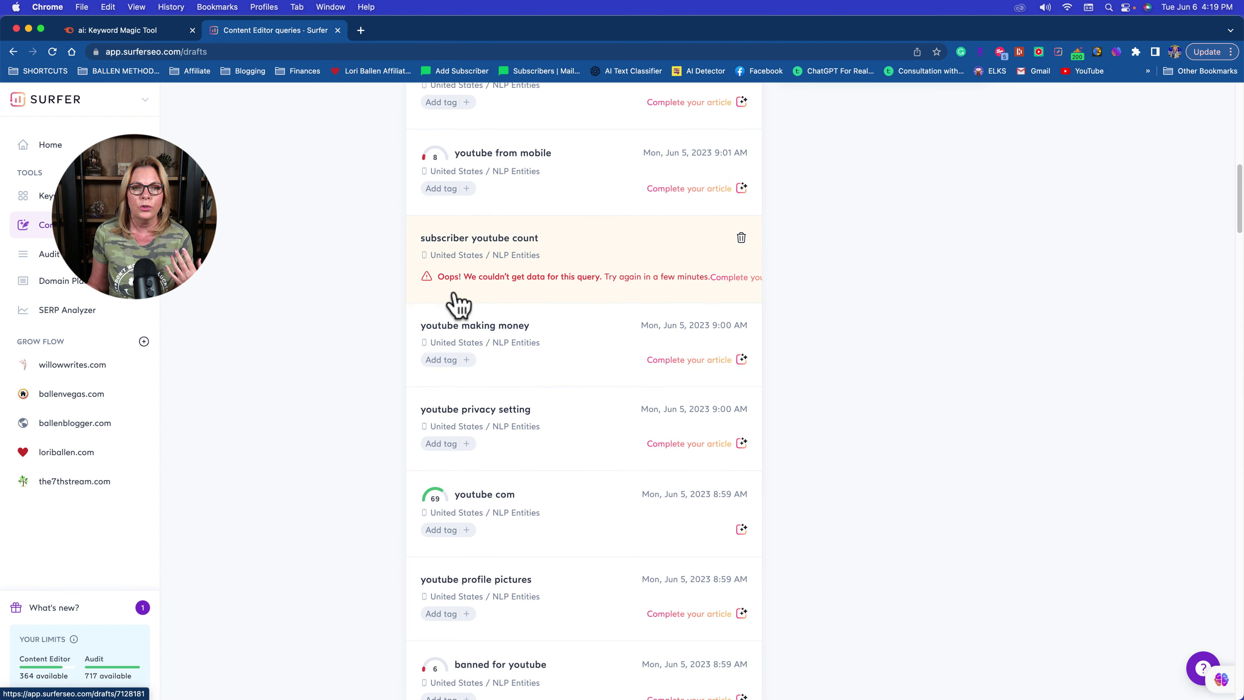
pyautogui.scroll(-2, 478, 353)
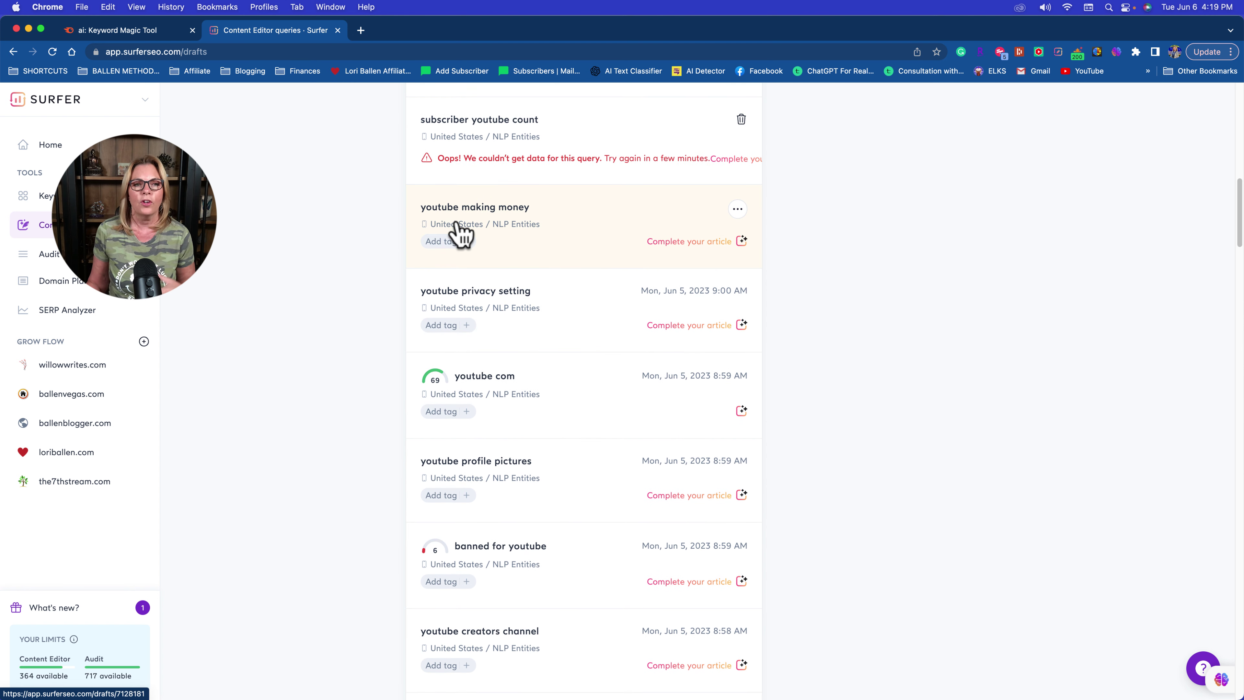
# Glance at the Semrush Keyword Magic Tool, return to Surfer, and open the "youtube making money" article from the history
pyautogui.click(111, 35)
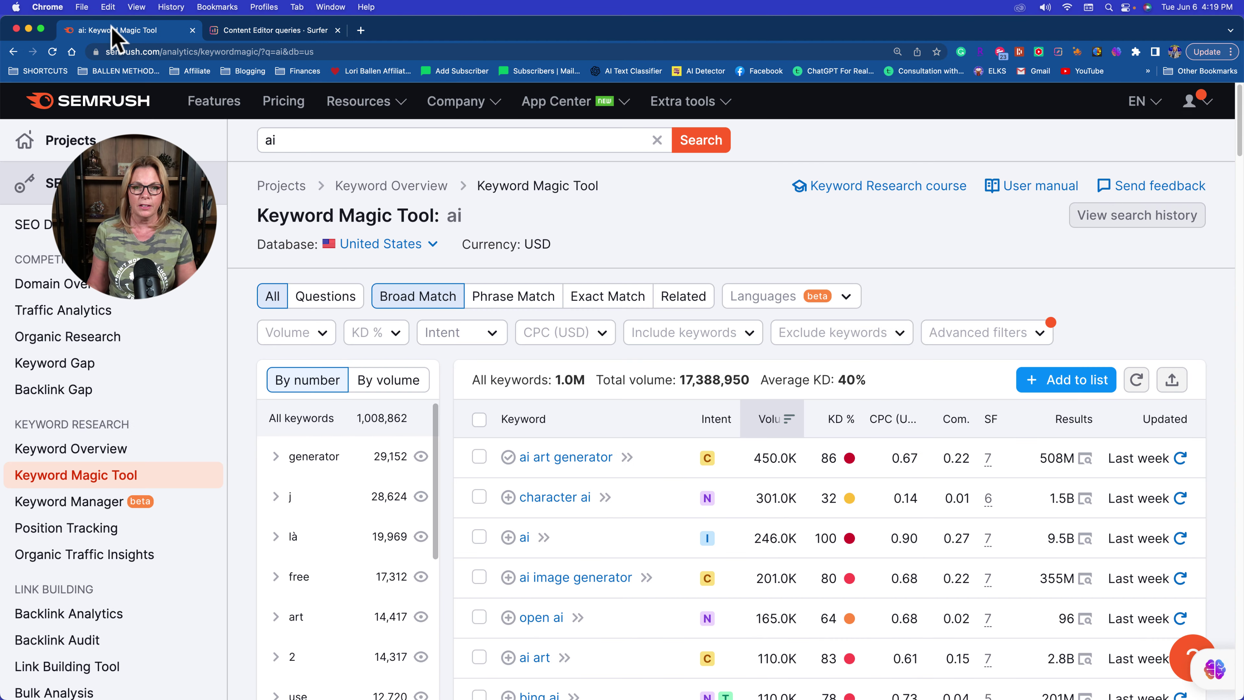
pyautogui.click(228, 33)
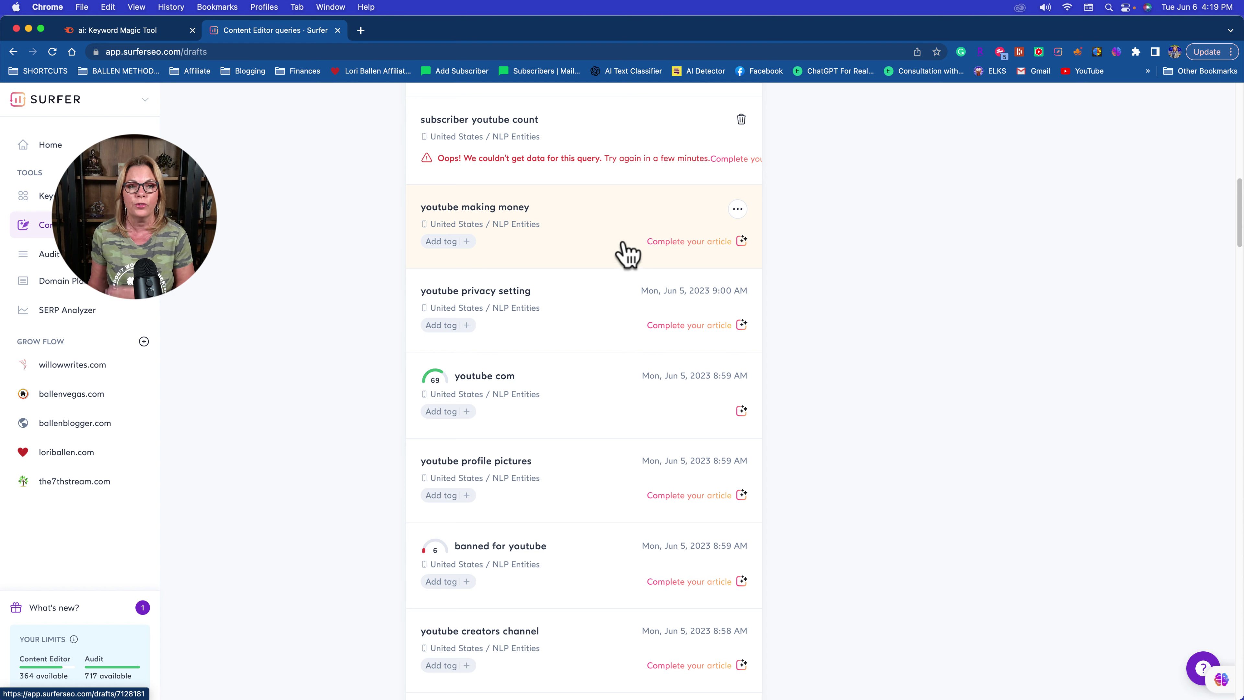
pyautogui.click(655, 244)
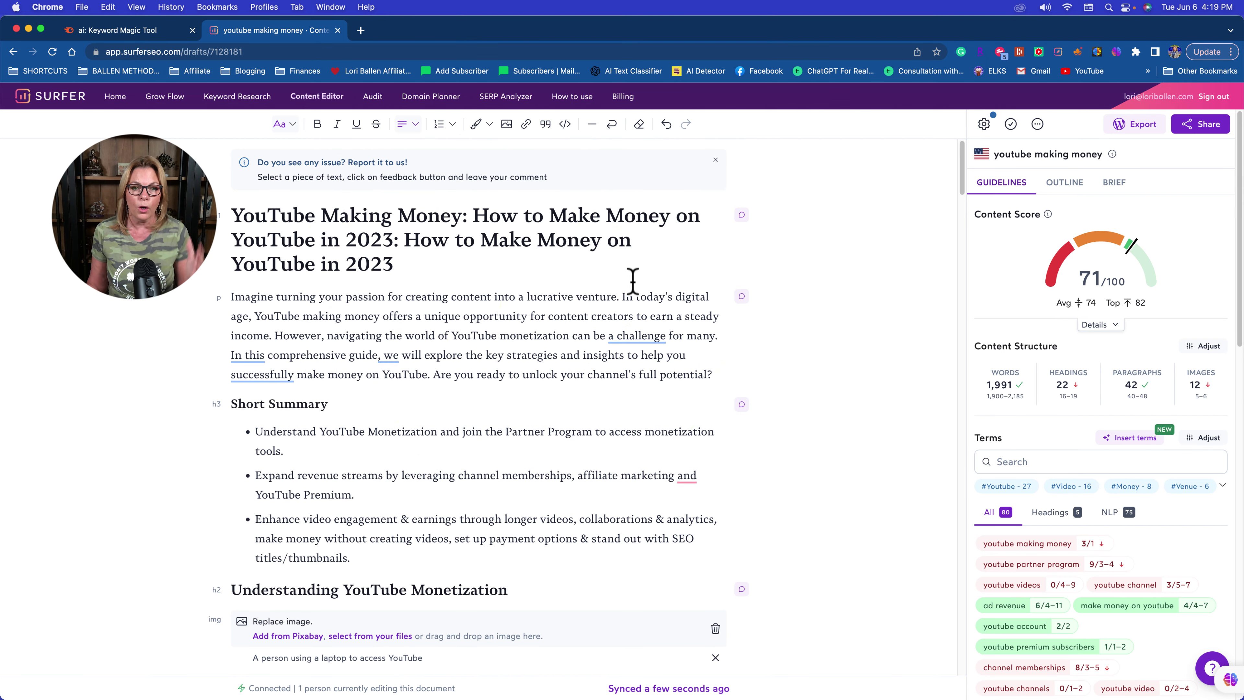
# Examine the article's guidelines, including the content score, structure targets, and suggested terms with their recommended usage, such as "earn money"
pyautogui.moveTo(1090, 271)
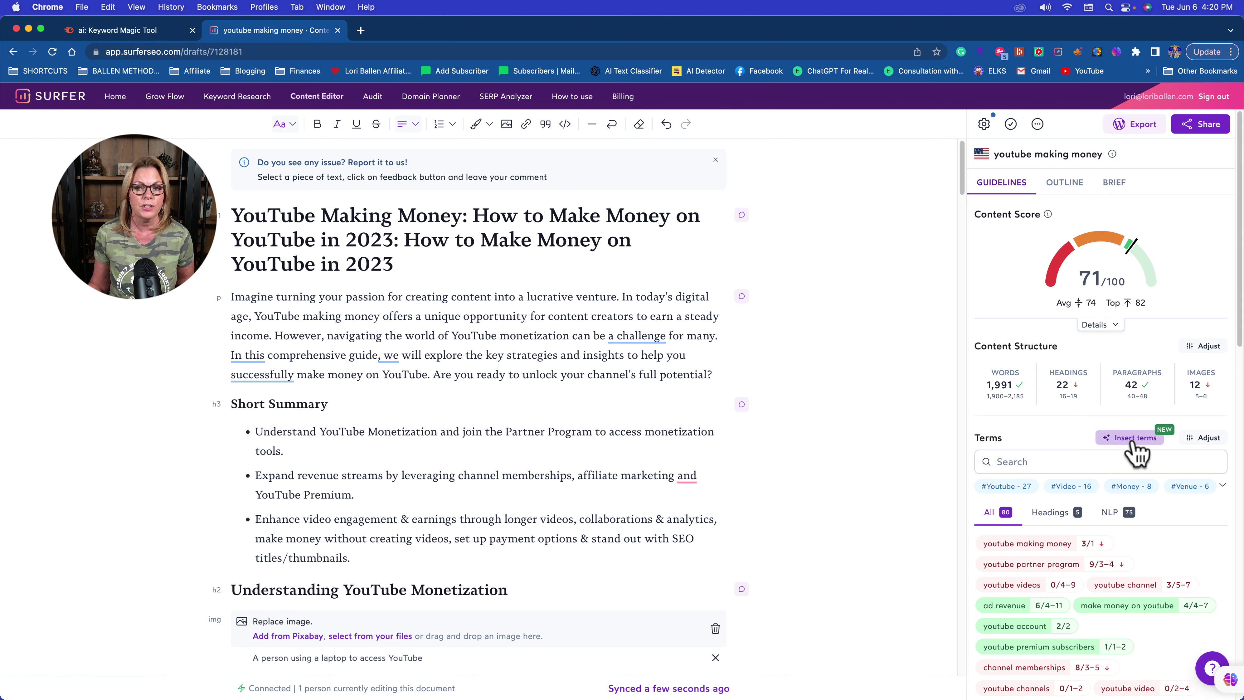
pyautogui.scroll(-5, 1166, 514)
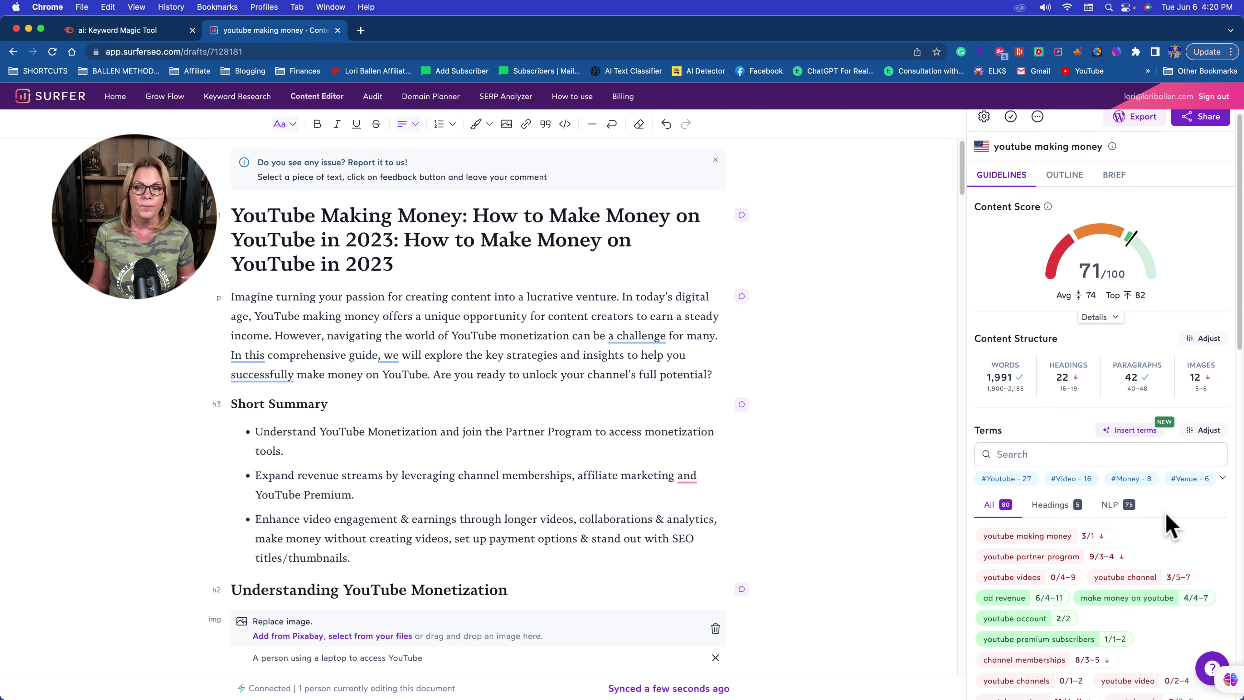
pyautogui.scroll(-2, 1166, 520)
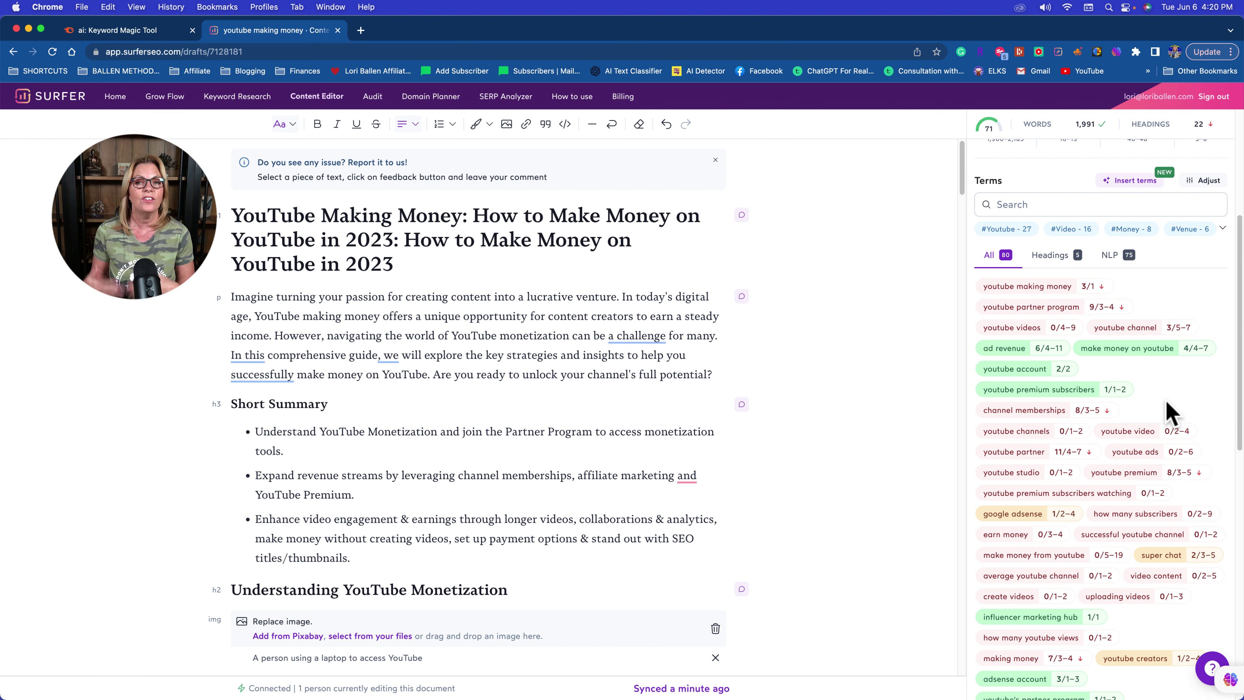
pyautogui.scroll(-5, 1165, 411)
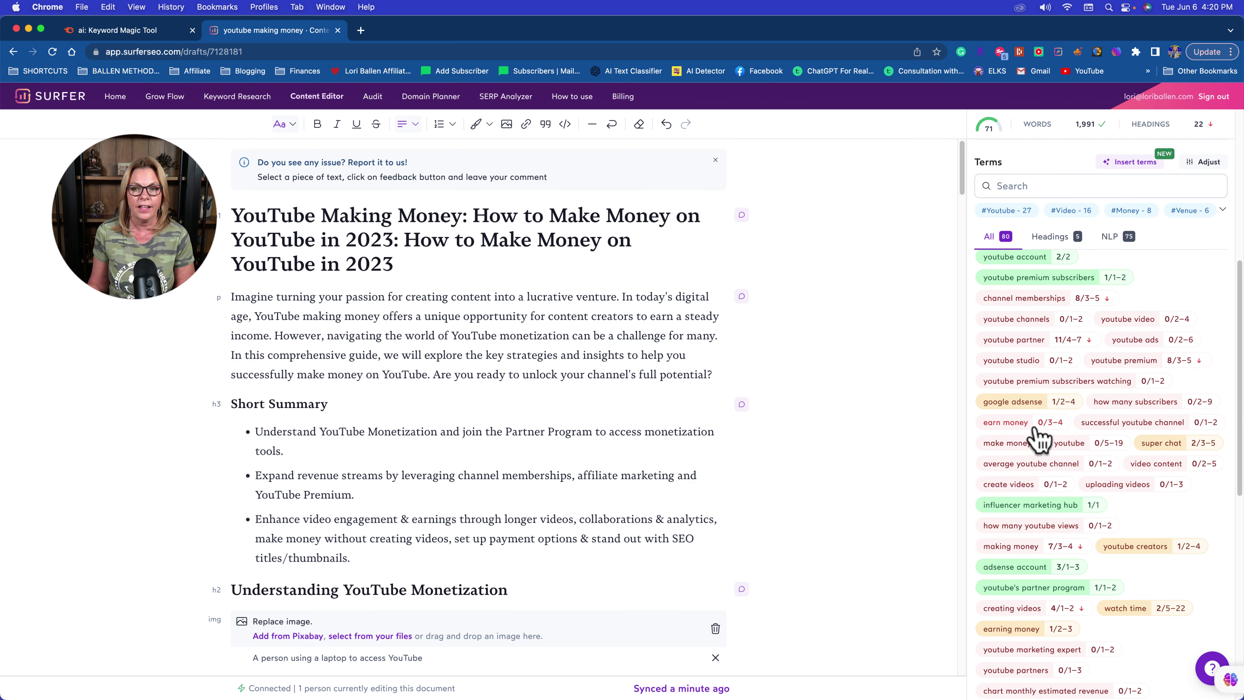
pyautogui.moveTo(1002, 431)
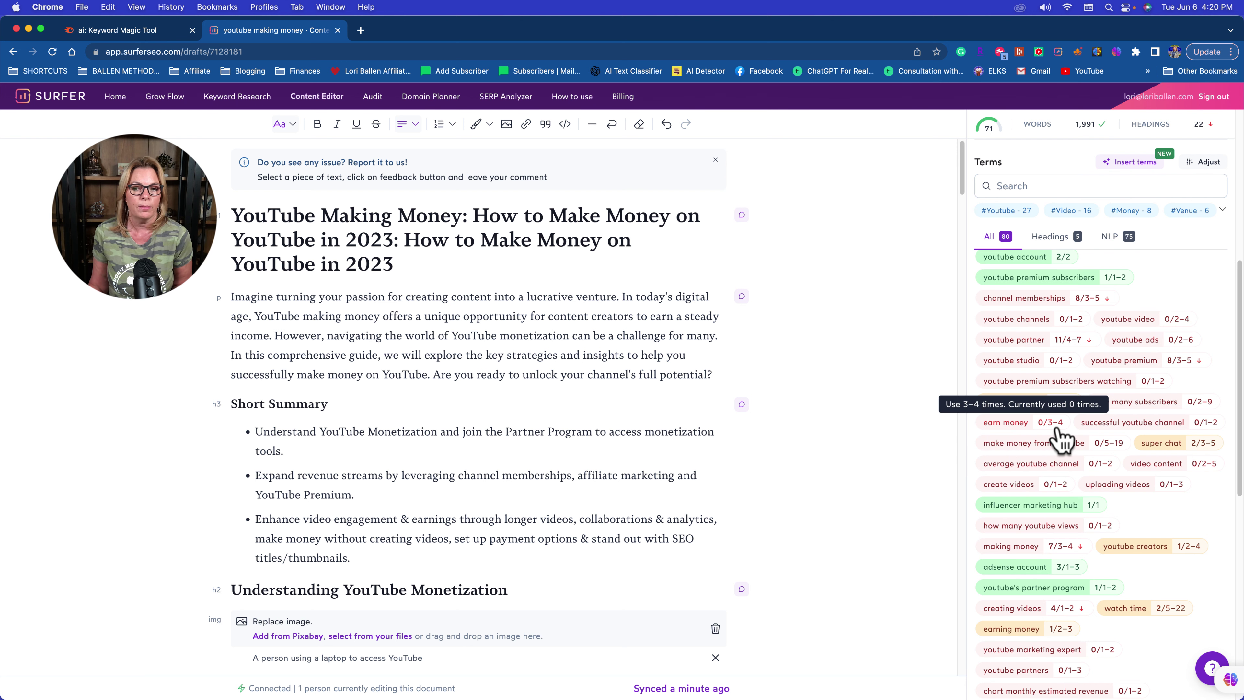
pyautogui.scroll(-1, 1038, 440)
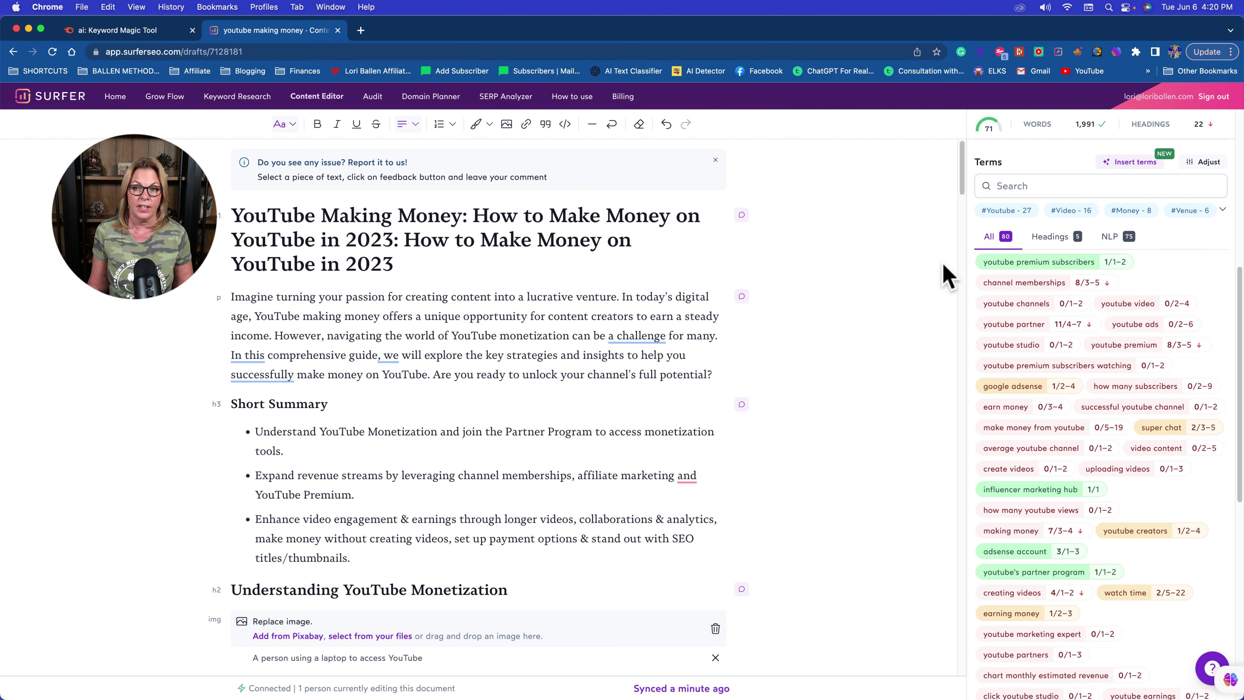
pyautogui.moveTo(999, 147)
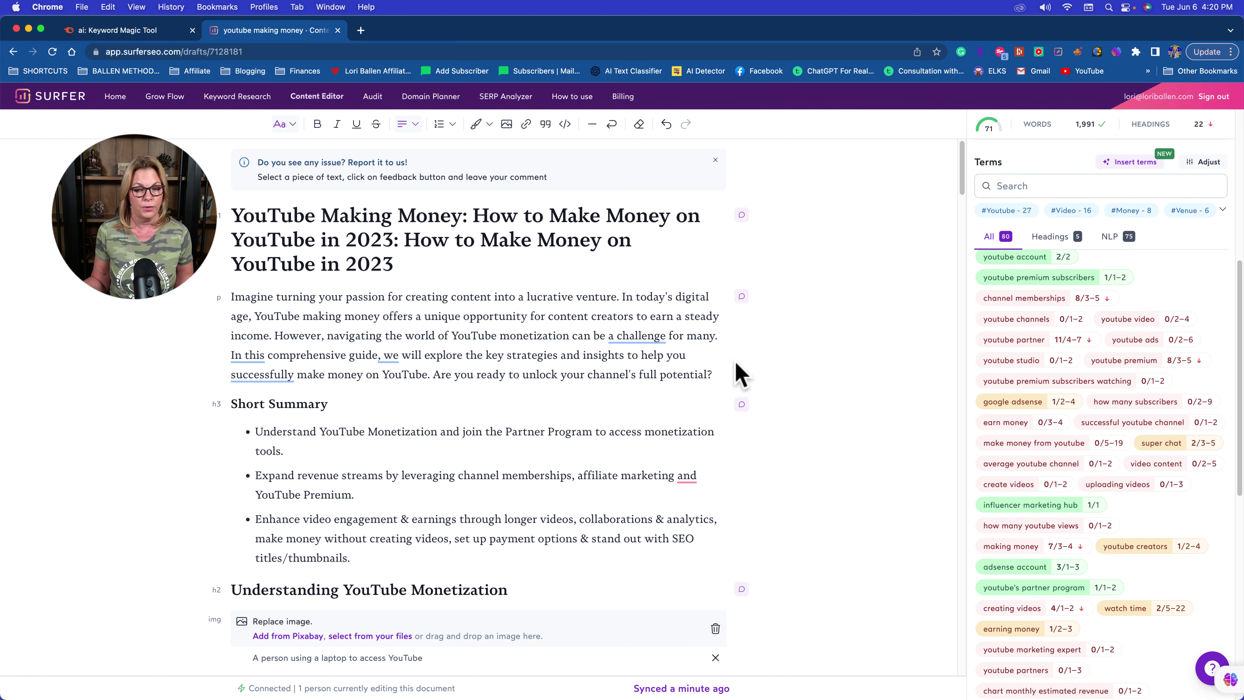
pyautogui.scroll(5, 1195, 543)
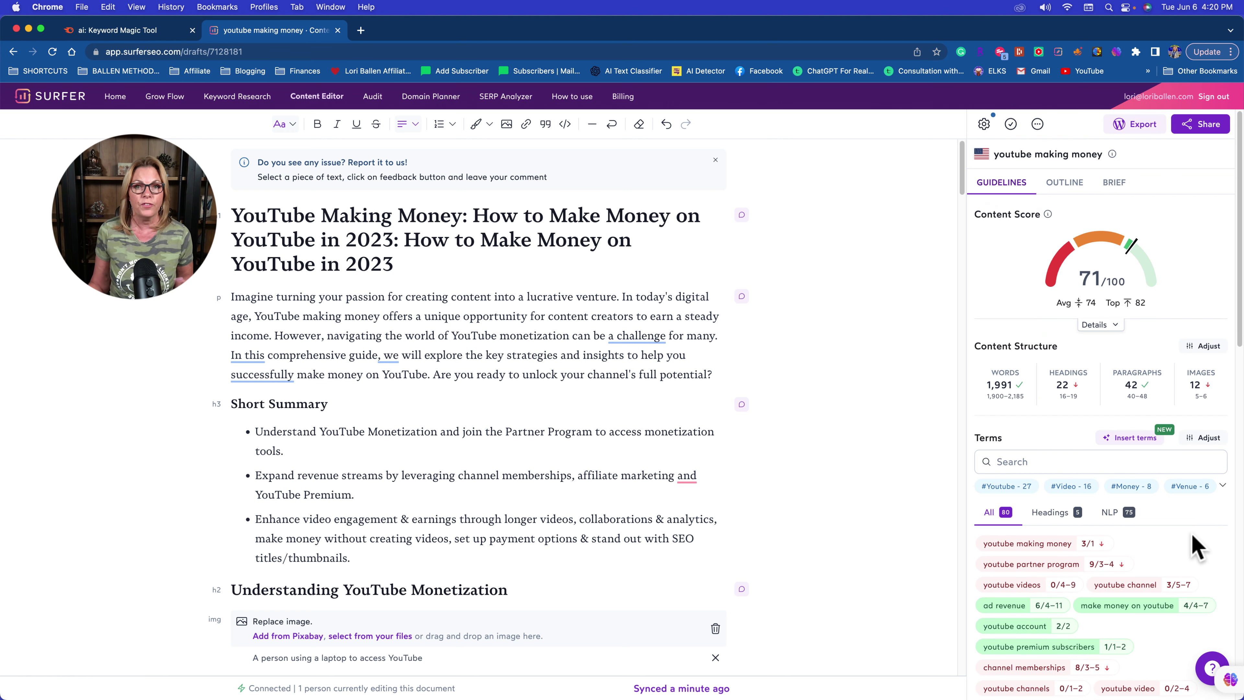
# Generate automatic term insertion suggestions for the article, accept "youtube channels" in the introduction, and dismiss "average youtube channel"
pyautogui.scroll(-1, 1200, 471)
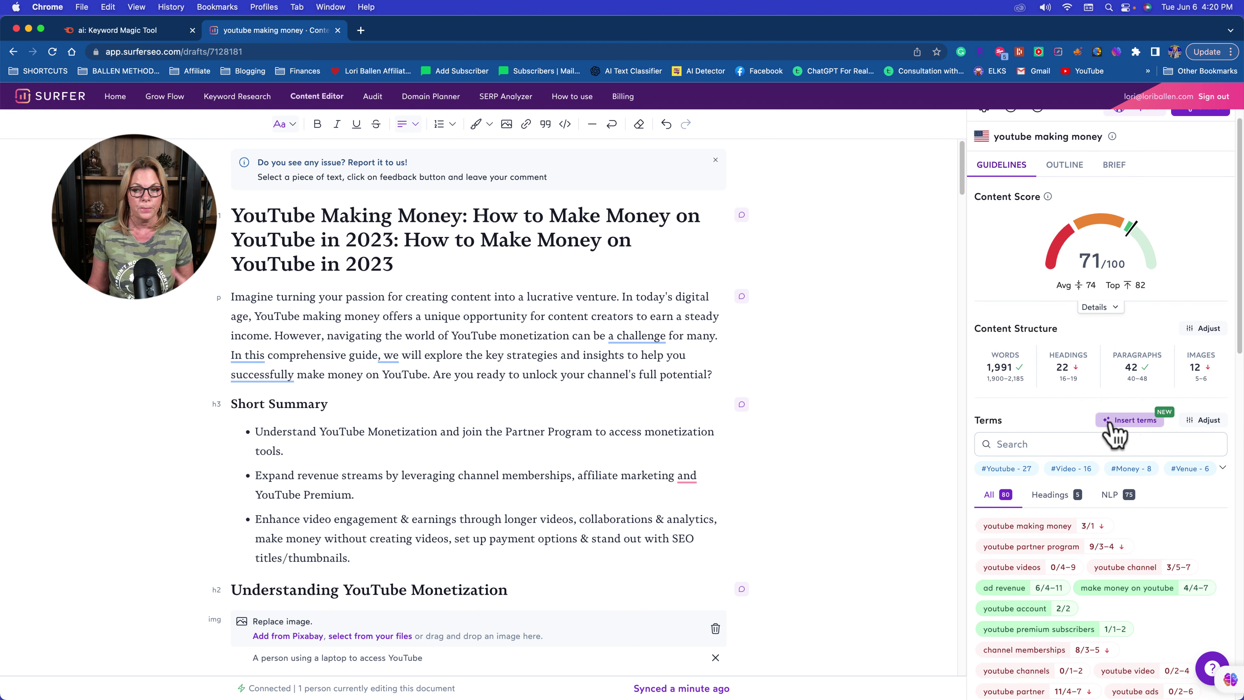
pyautogui.click(1124, 423)
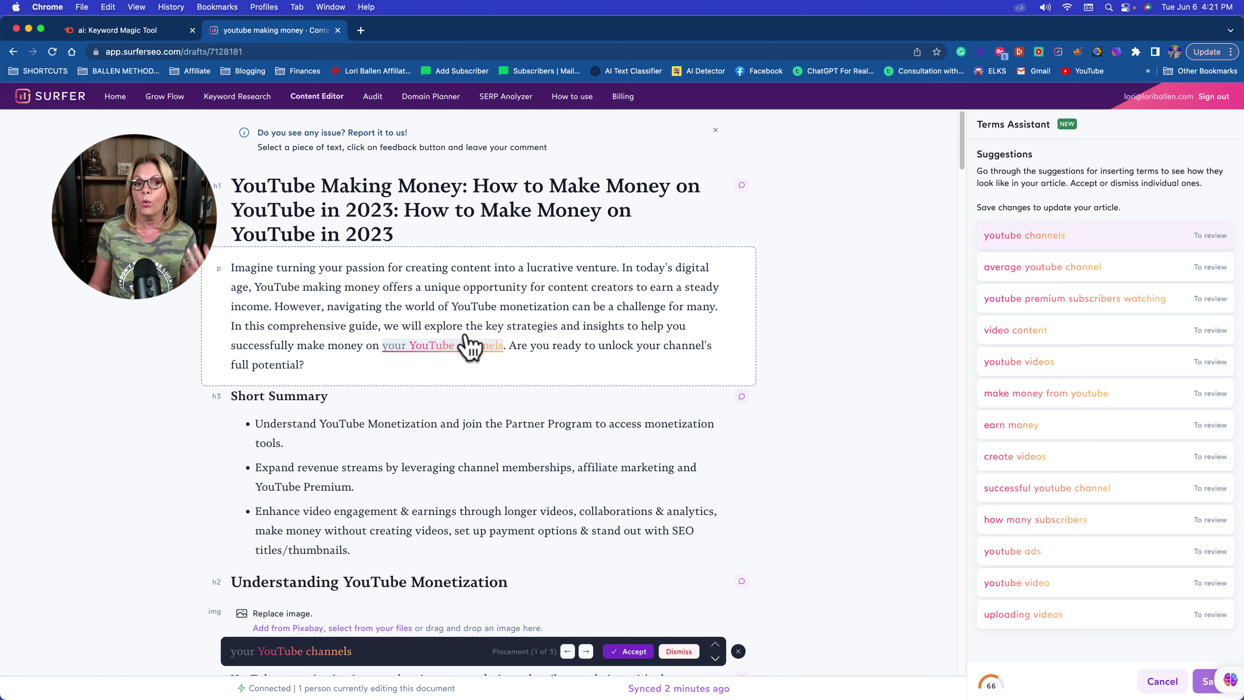
pyautogui.click(630, 655)
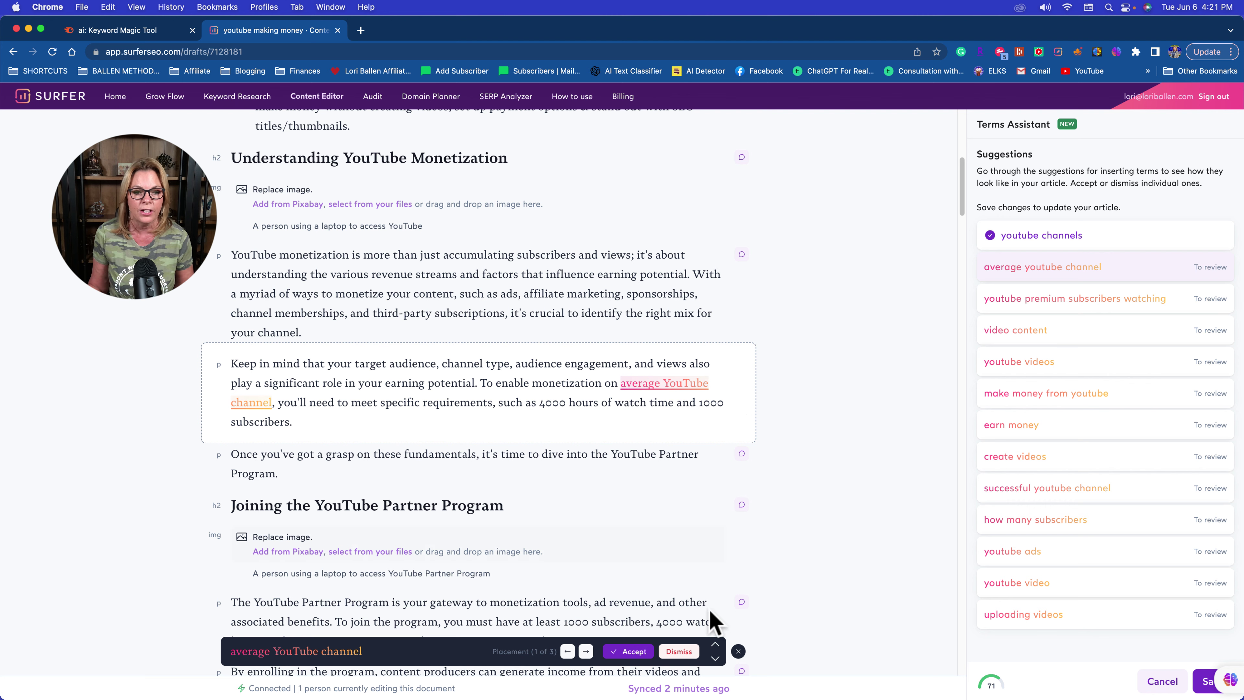
pyautogui.click(677, 652)
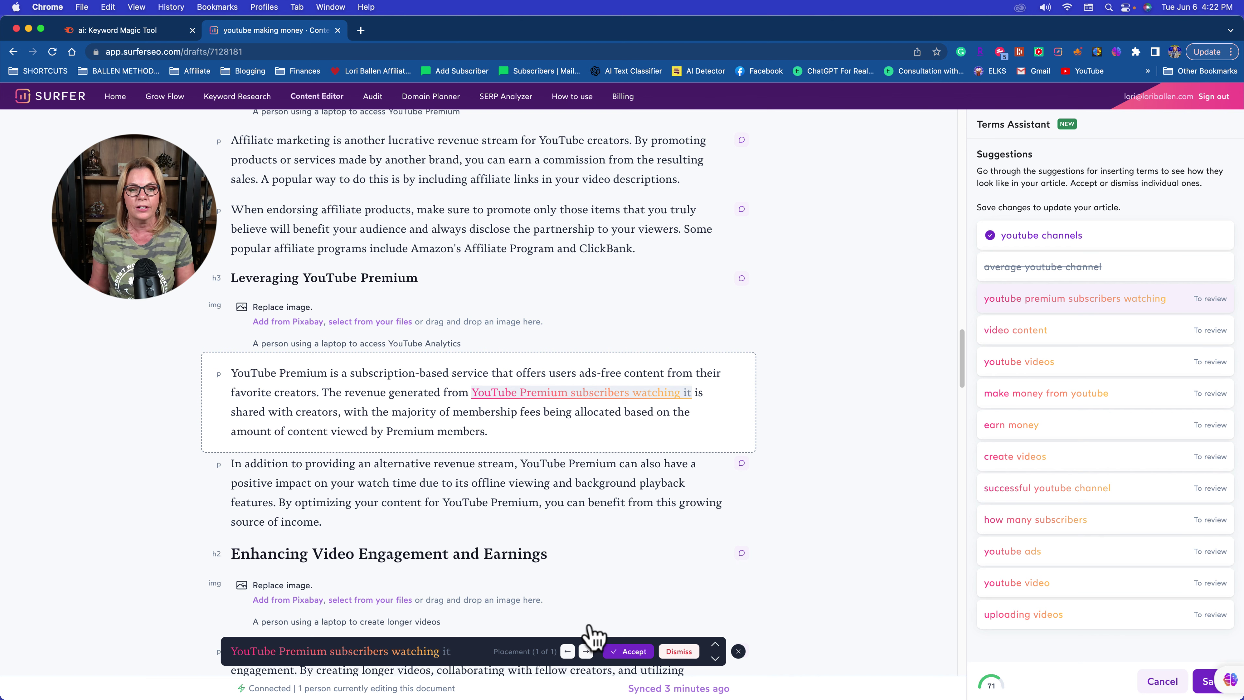
# Accept the suggested insertions for "youtube premium subscribers watching", "video content", "youtube videos" and "make money from youtube"
pyautogui.click(633, 652)
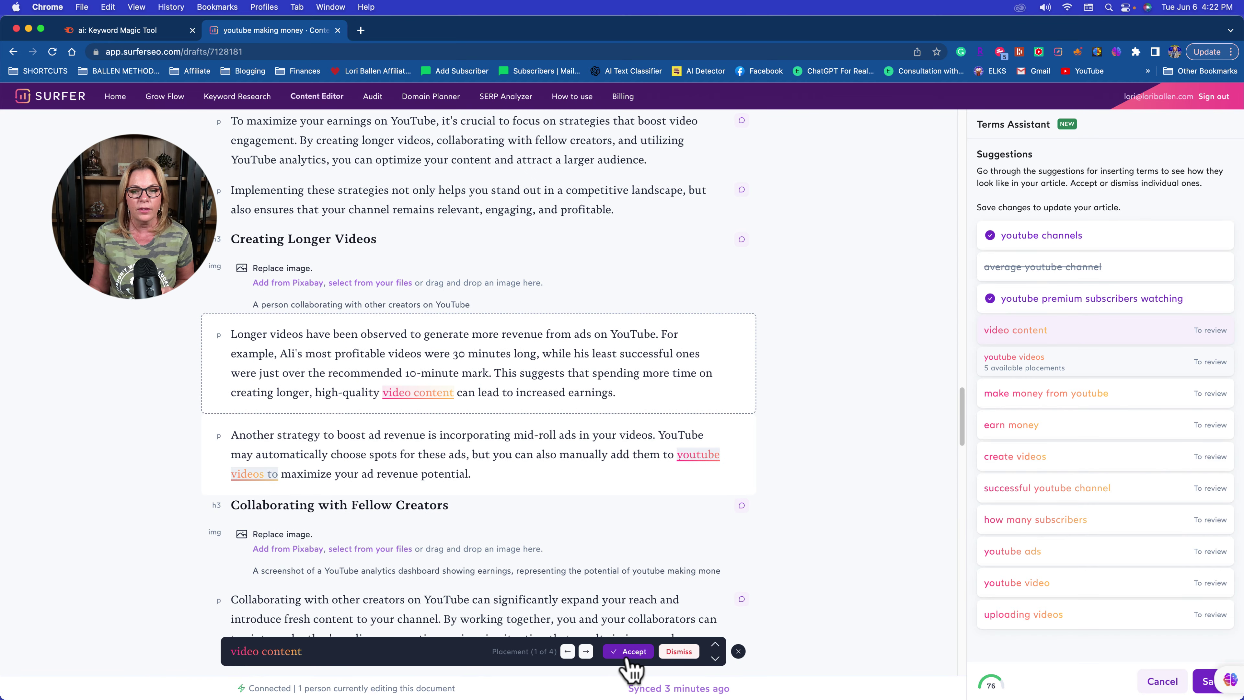
pyautogui.click(631, 651)
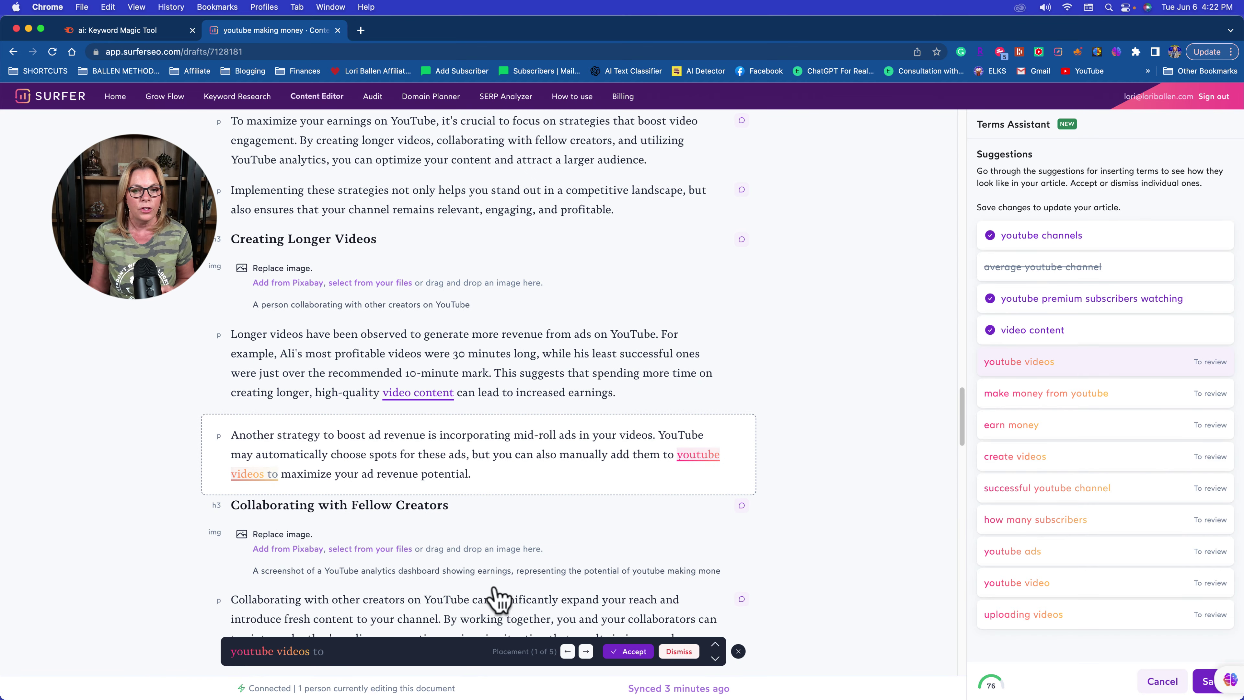
pyautogui.click(632, 652)
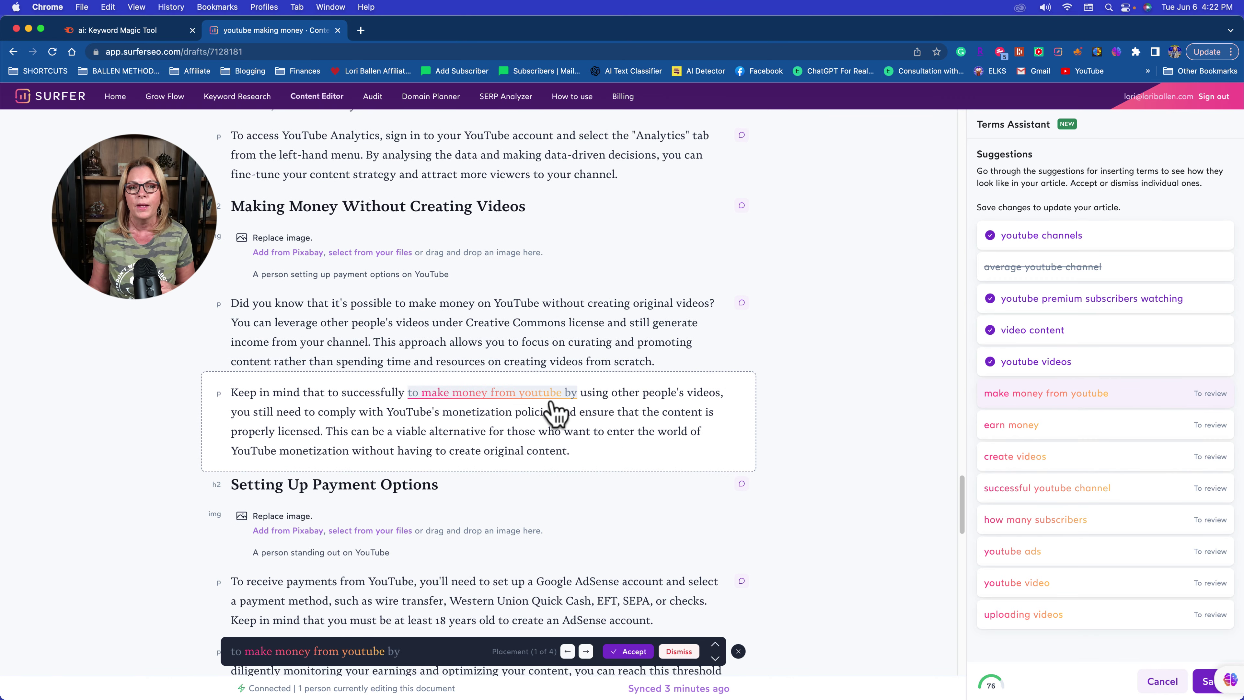
pyautogui.click(634, 652)
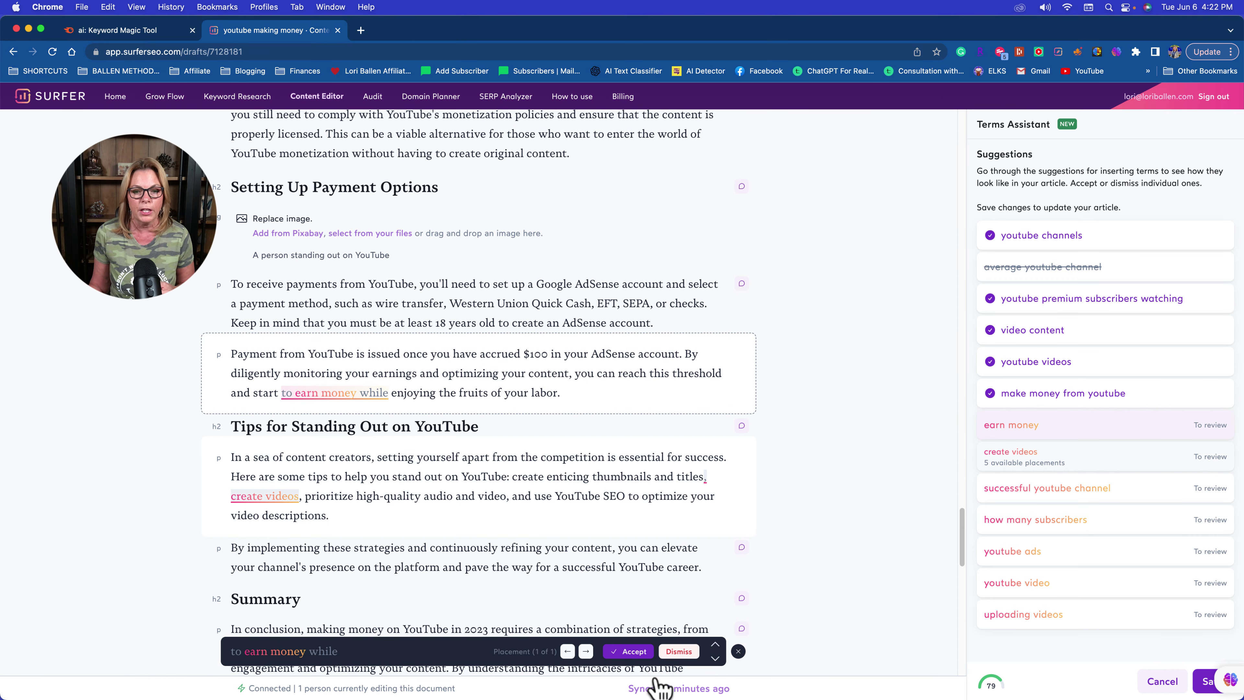
# Accept the suggested insertions for "earn money" and "create videos", and dismiss "successful youtube channel" and "how many subscribers"
pyautogui.click(631, 656)
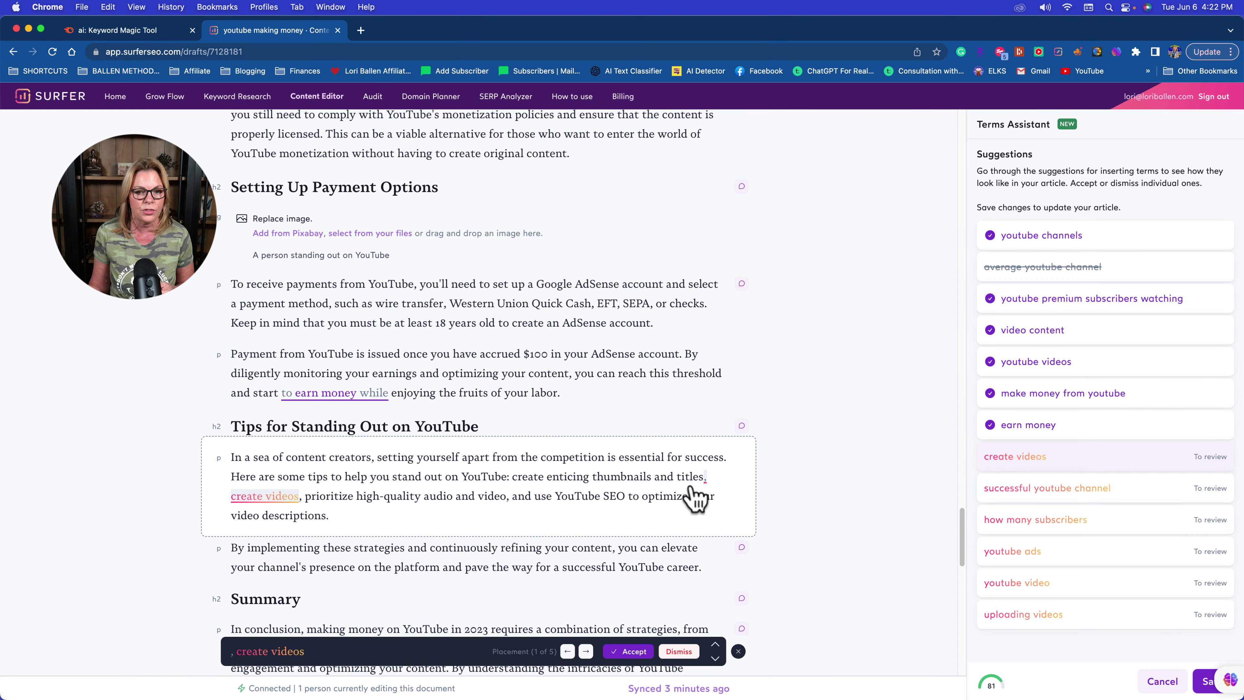
pyautogui.click(635, 651)
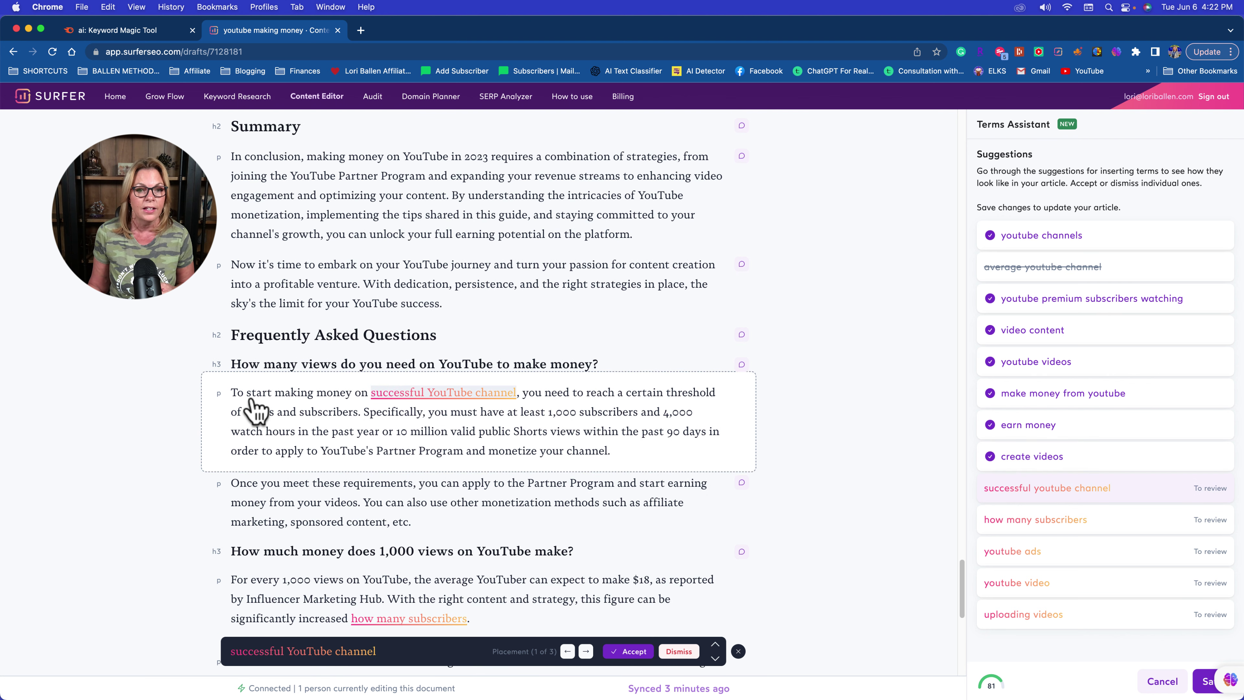
pyautogui.click(679, 651)
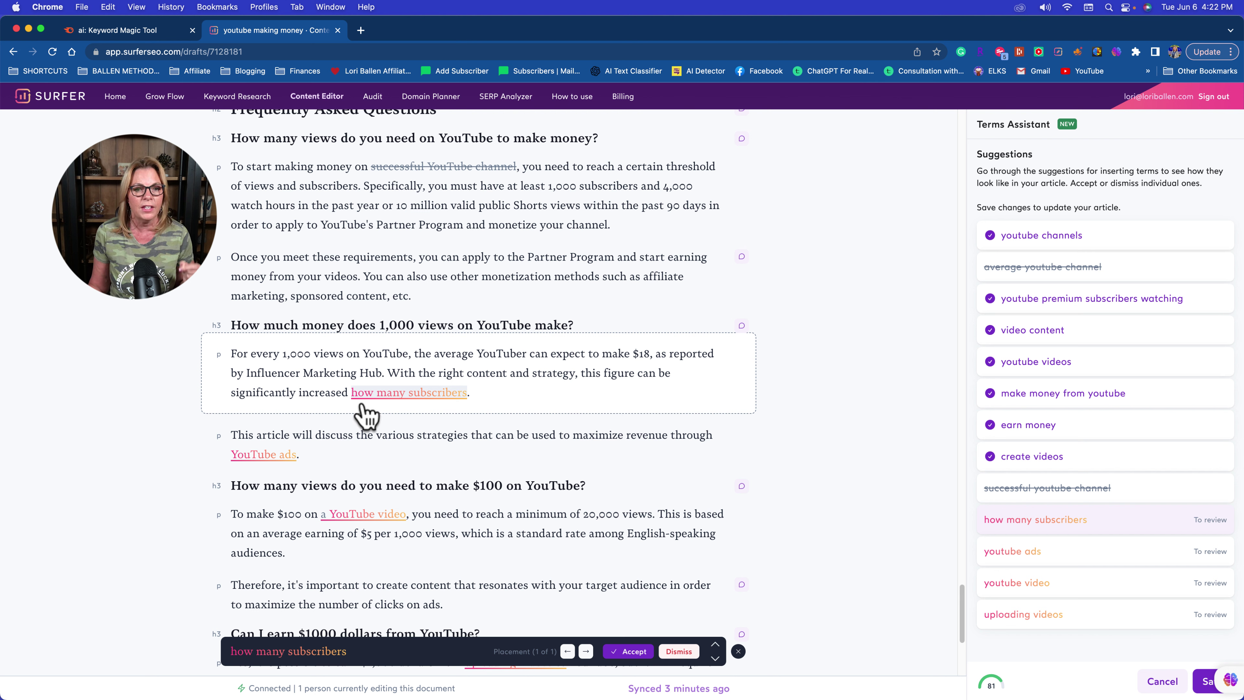
pyautogui.click(681, 652)
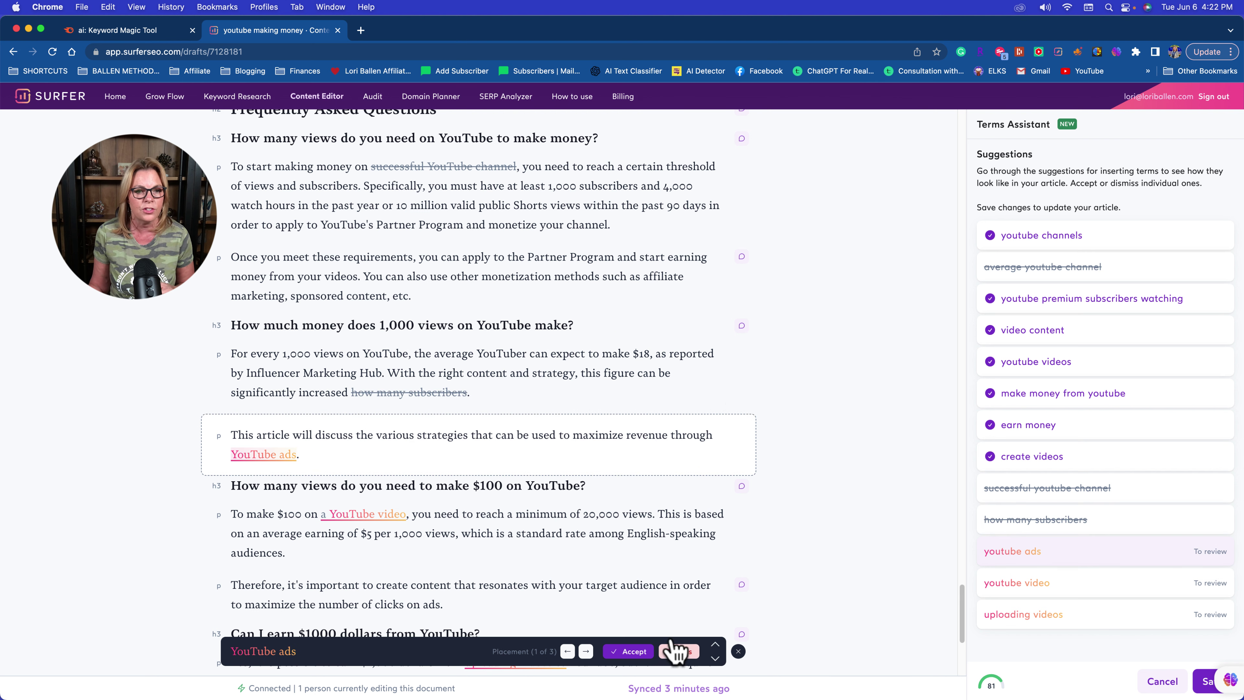
# Accept the suggested insertions for "youtube ads", "youtube video" and "uploading videos", and save the changes to the article
pyautogui.click(613, 654)
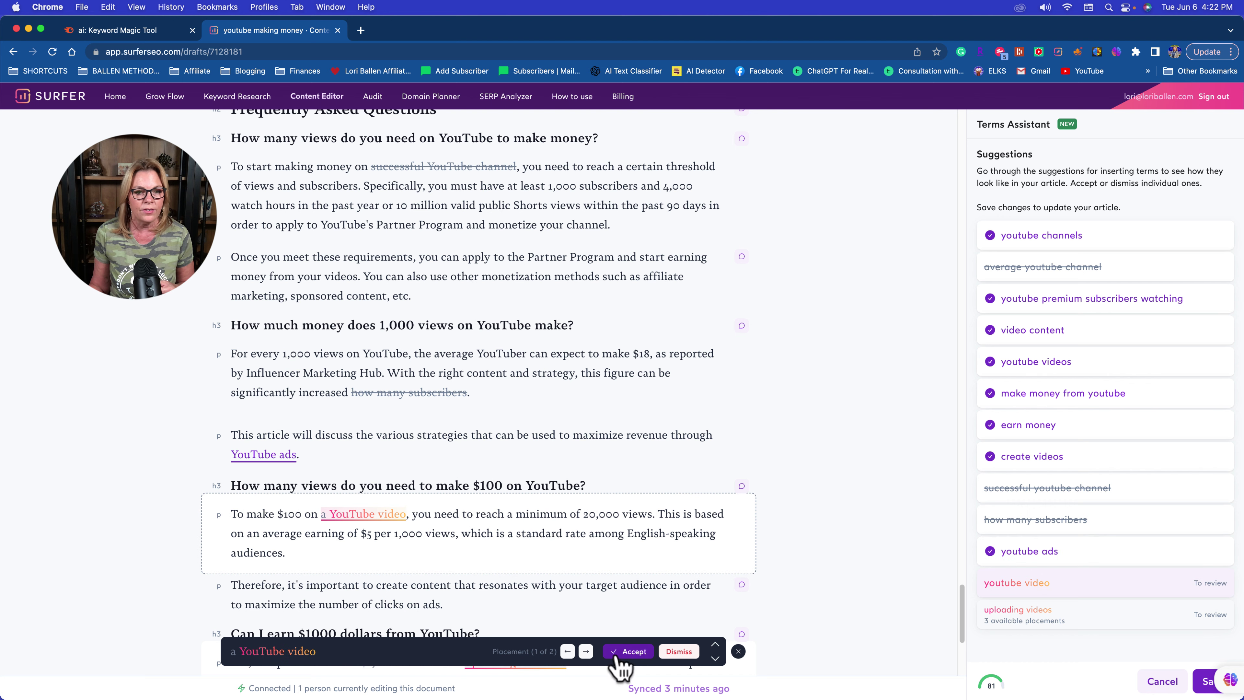
pyautogui.click(631, 653)
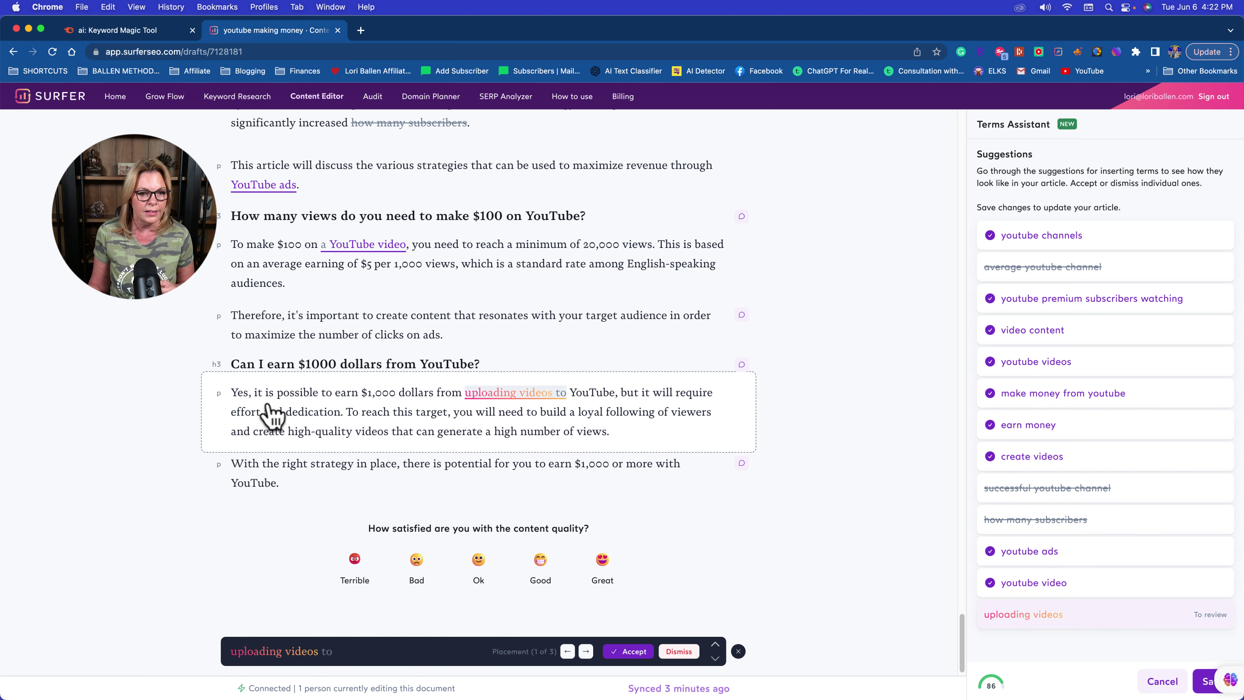
pyautogui.click(632, 651)
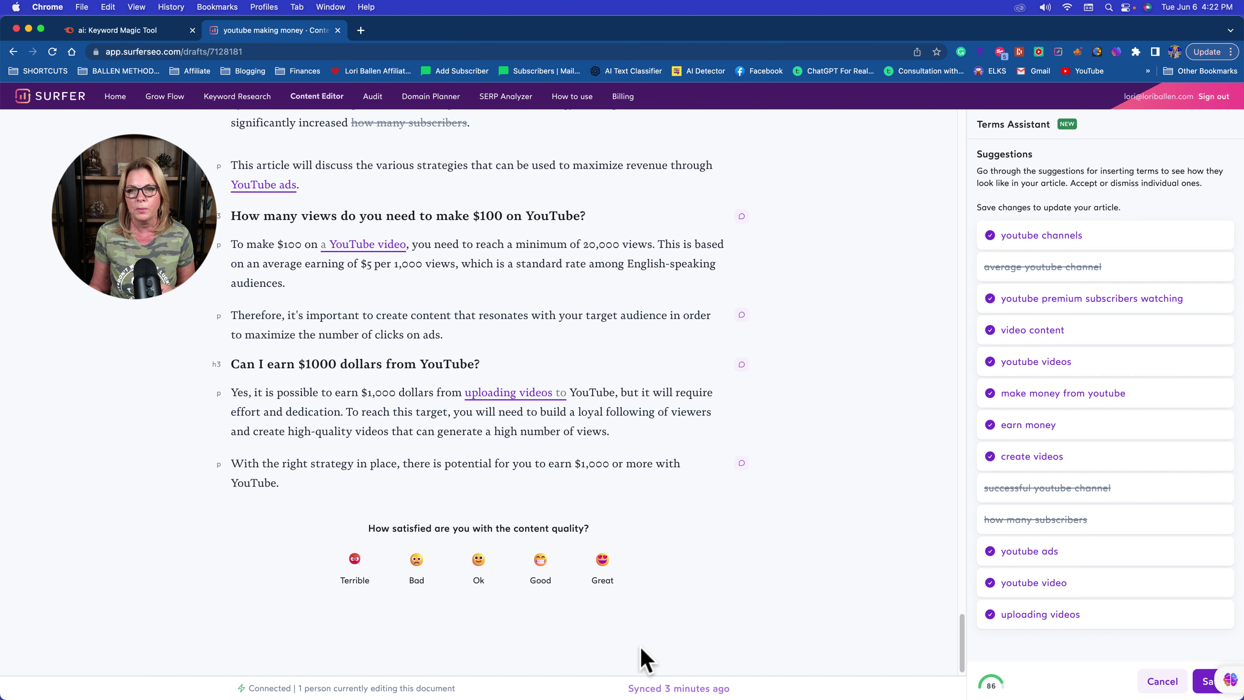
pyautogui.click(1205, 681)
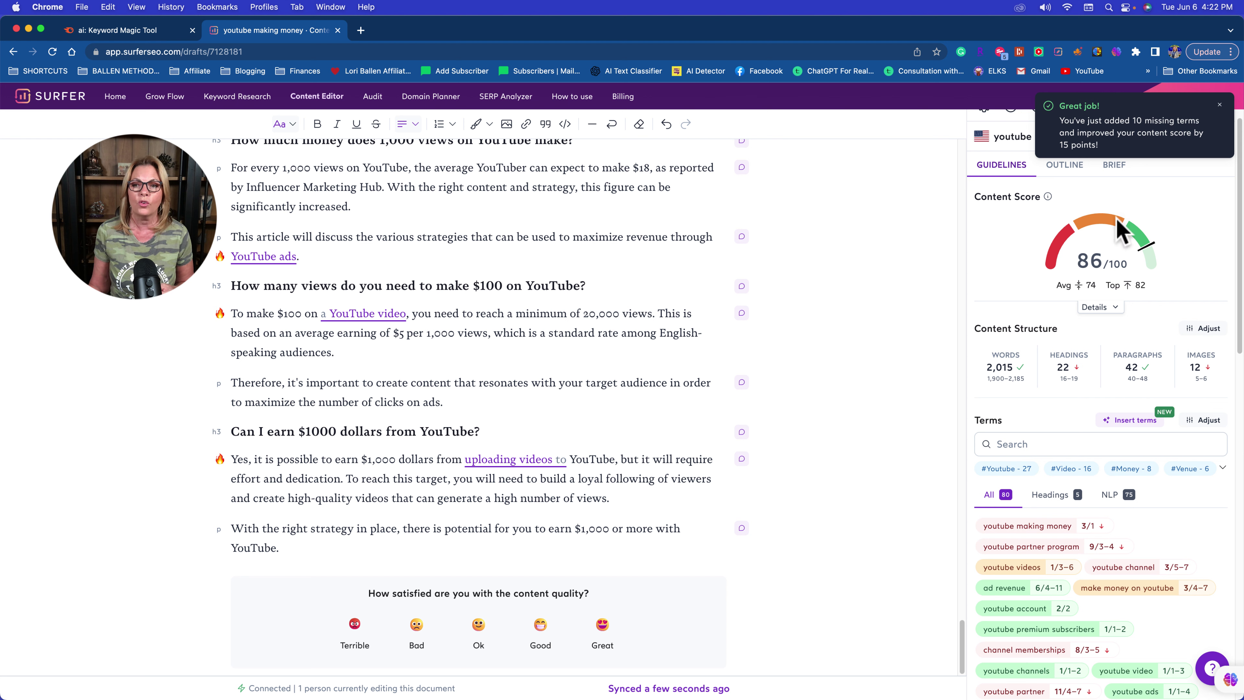
pyautogui.moveTo(1099, 254)
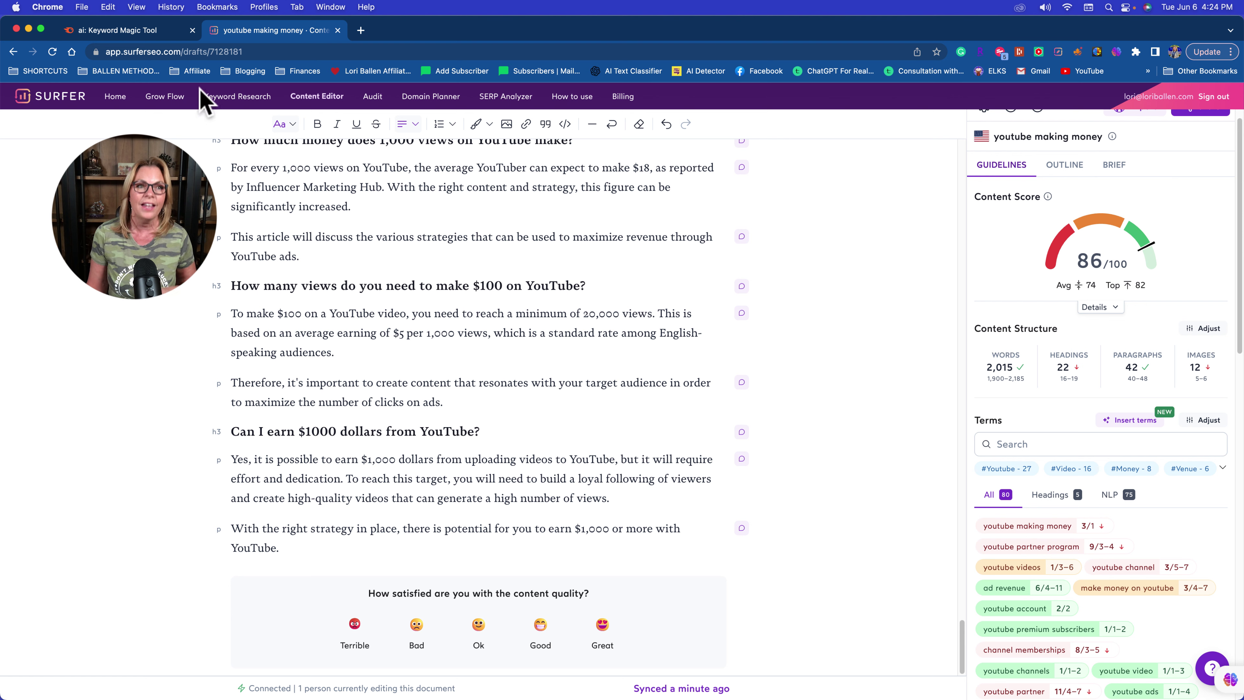
# Review the updated article from its title through the Short Summary to "Understanding YouTube Monetization", along with the content structure's image target
pyautogui.click(139, 39)
pyautogui.click(238, 33)
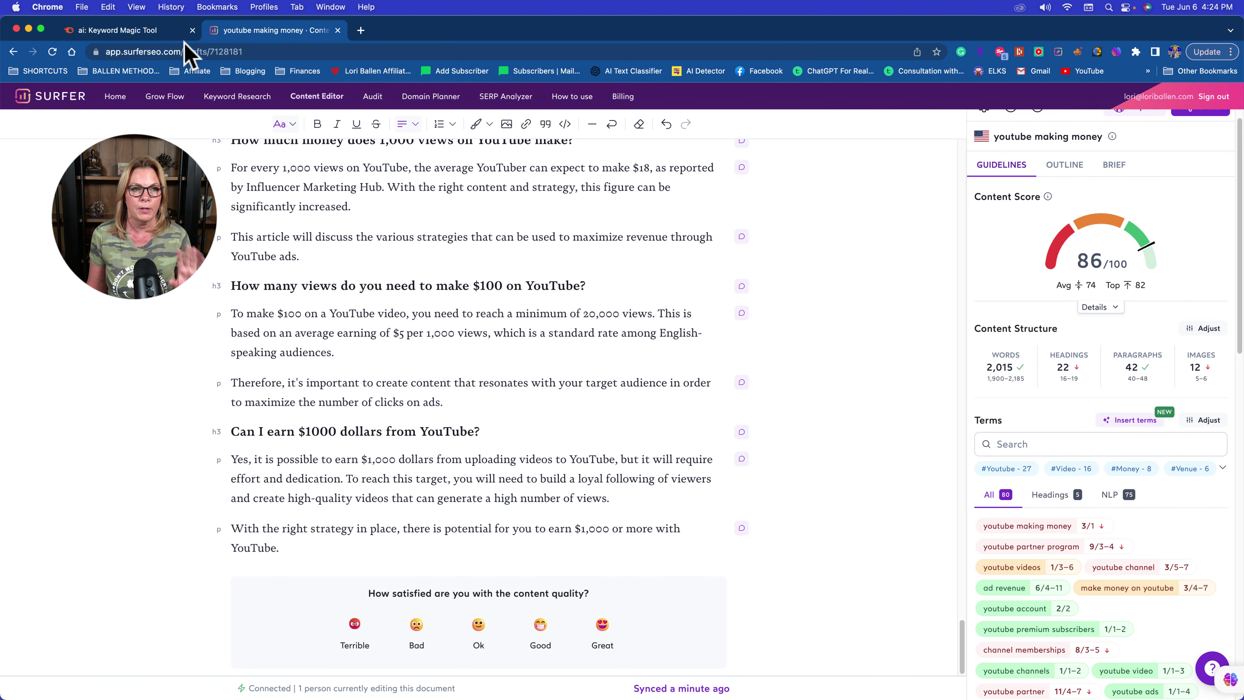
pyautogui.scroll(10, 568, 413)
pyautogui.scroll(20, 560, 409)
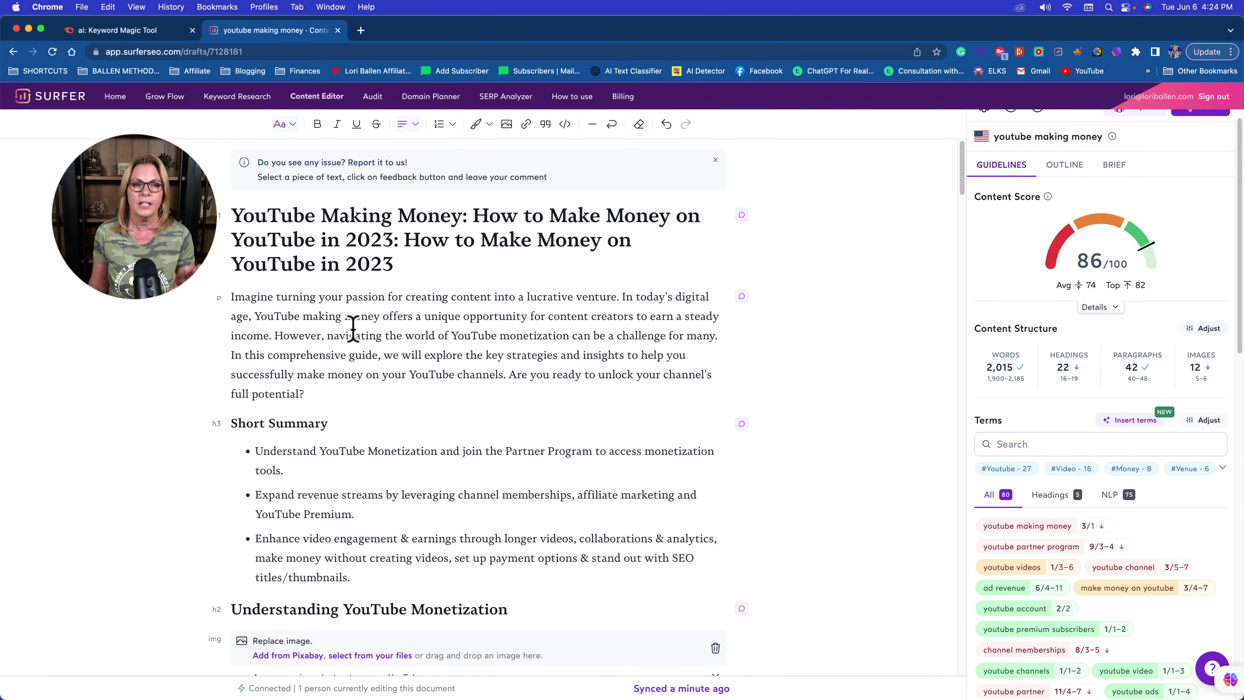
pyautogui.scroll(-4, 380, 272)
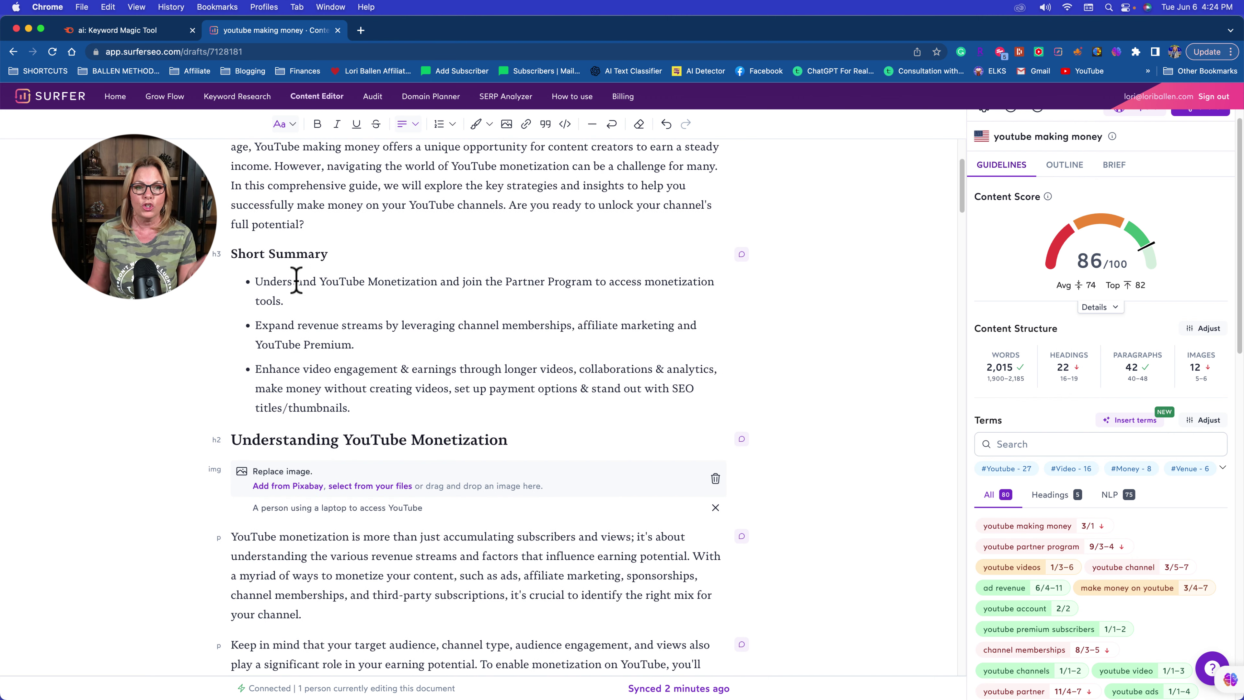
pyautogui.scroll(-2, 321, 426)
pyautogui.scroll(-2, 318, 429)
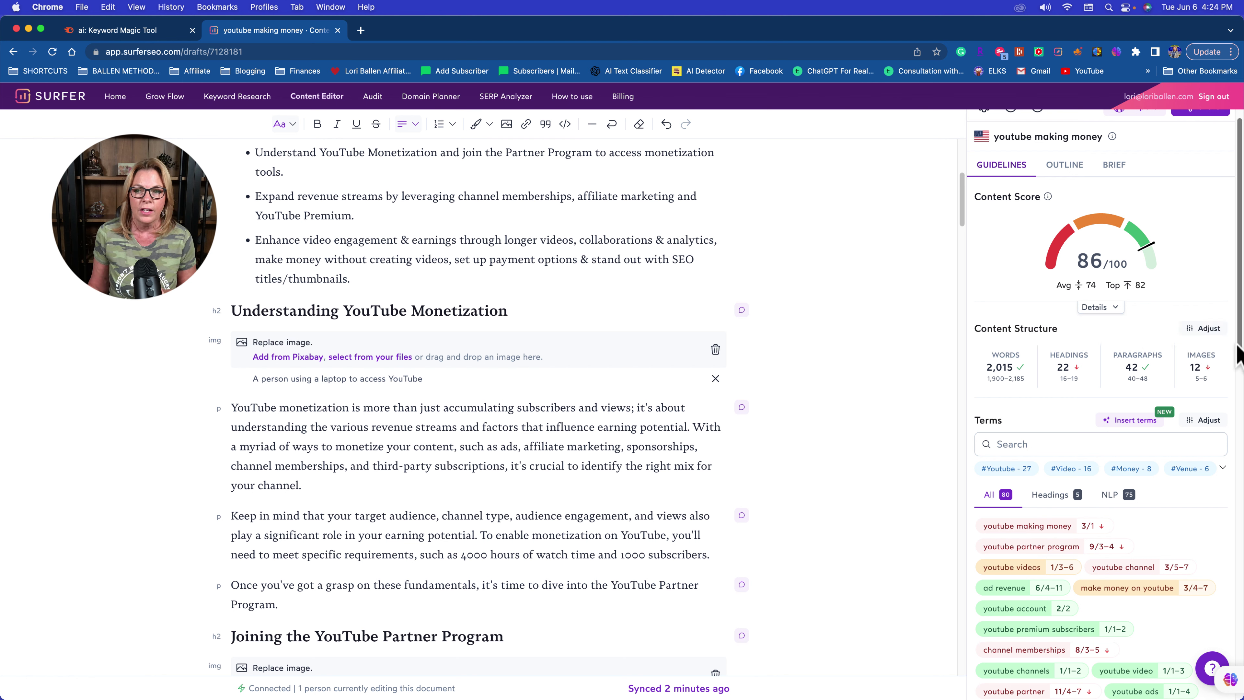
pyautogui.moveTo(1210, 365)
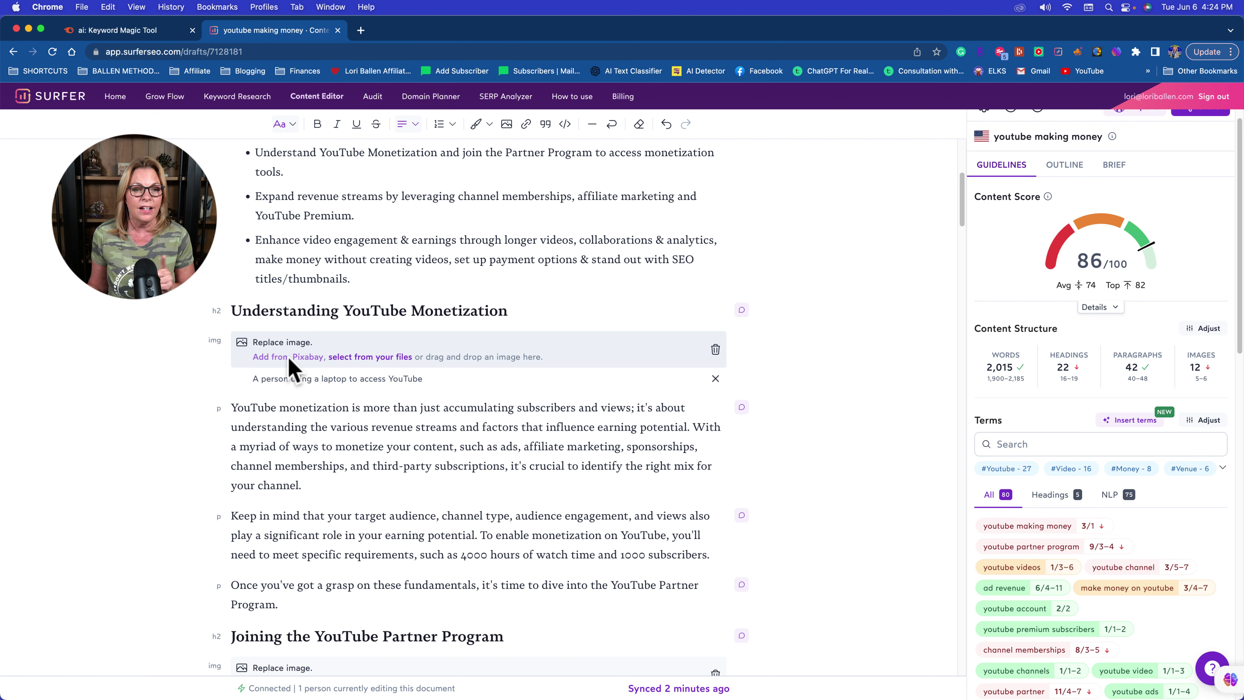
# Search Pixabay for "youtube" and insert the "projector, film projector, movie theater" image under the "Understanding YouTube Monetization" heading
pyautogui.click(304, 360)
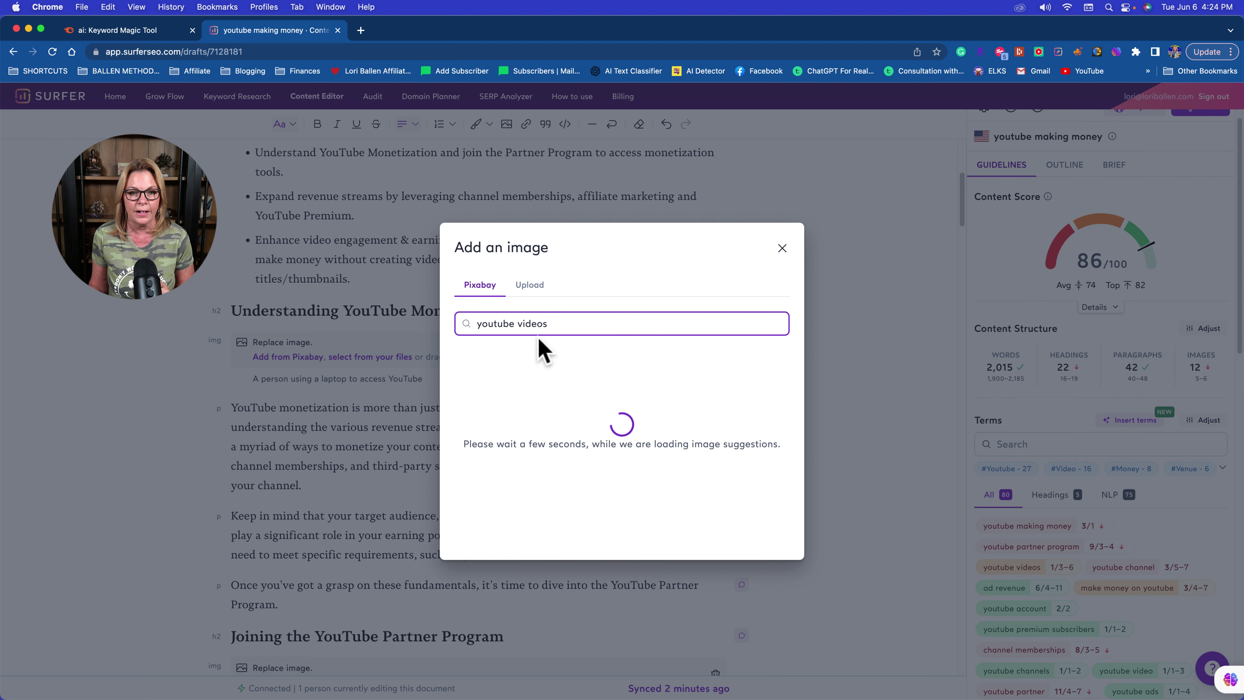
pyautogui.moveTo(552, 325); pyautogui.dragTo(447, 321)
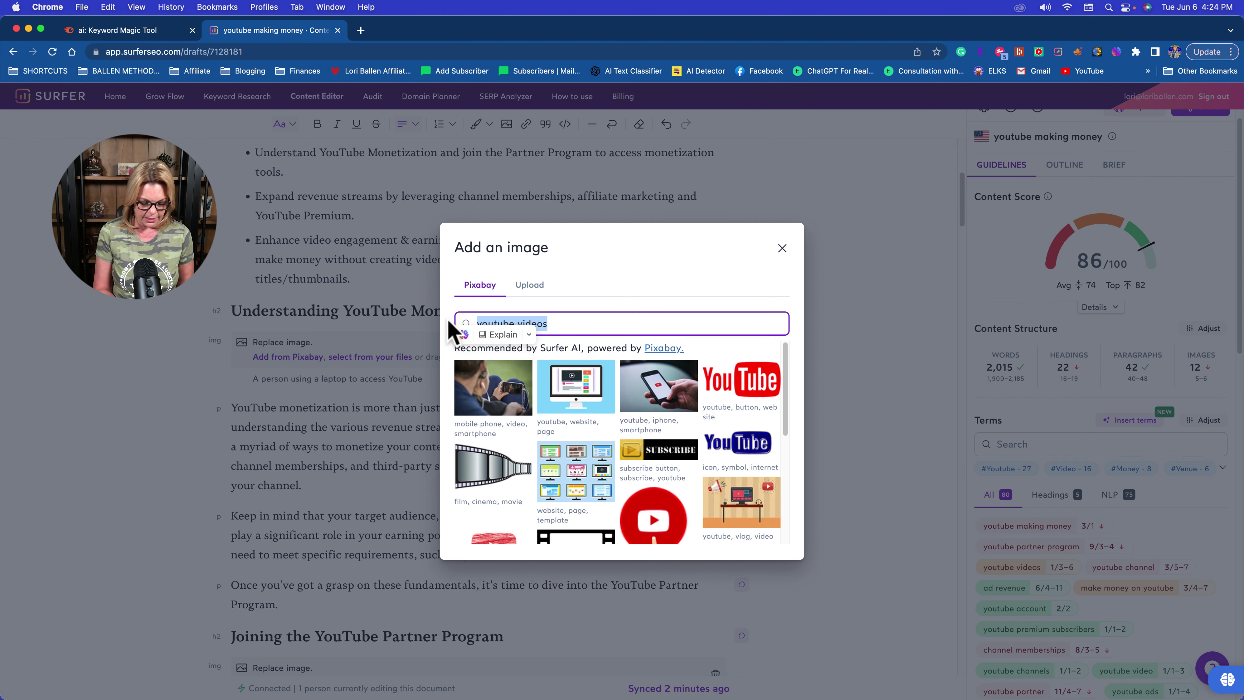
pyautogui.write('youtube')
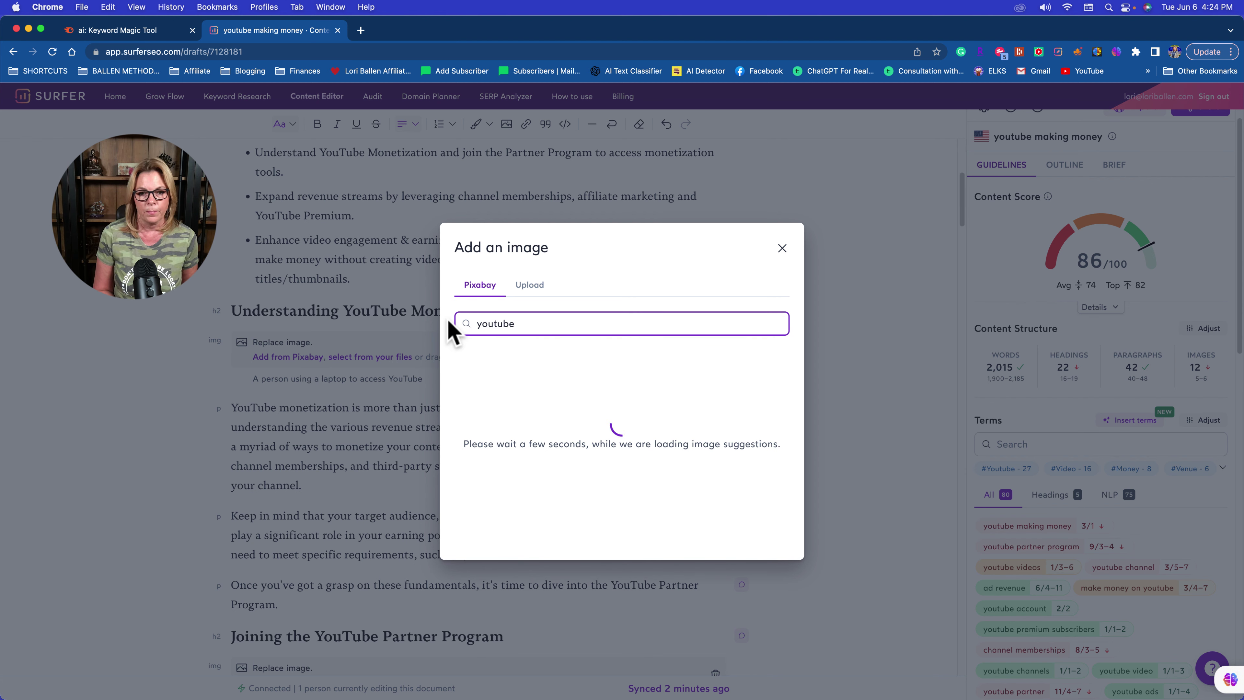
pyautogui.scroll(-6, 606, 389)
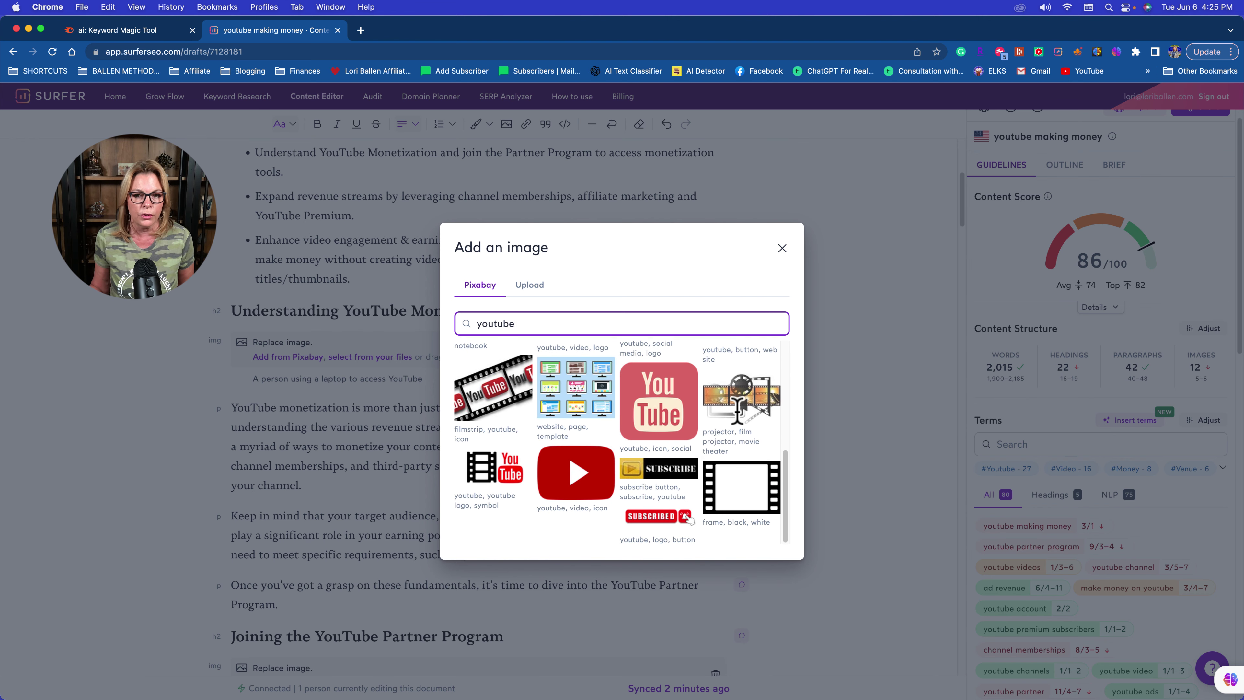
pyautogui.click(749, 404)
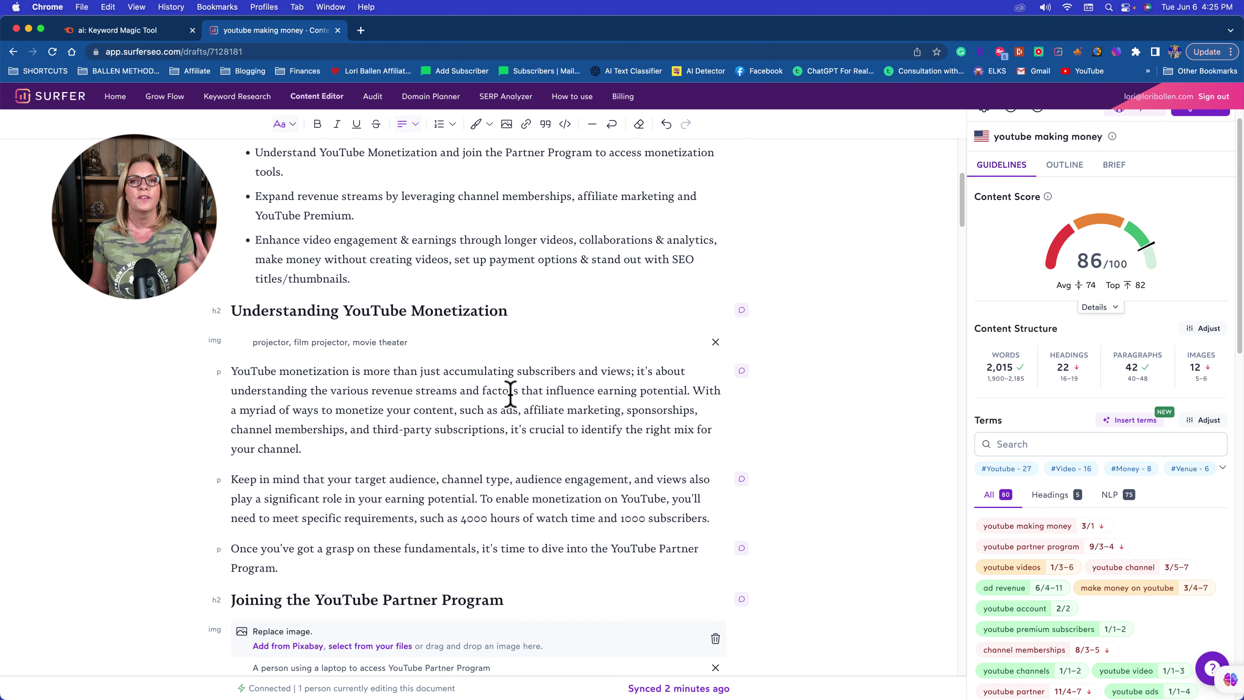
# Read the suggested image description below the "Joining the YouTube Partner Program" heading, highlighting its text
pyautogui.scroll(-3, 325, 387)
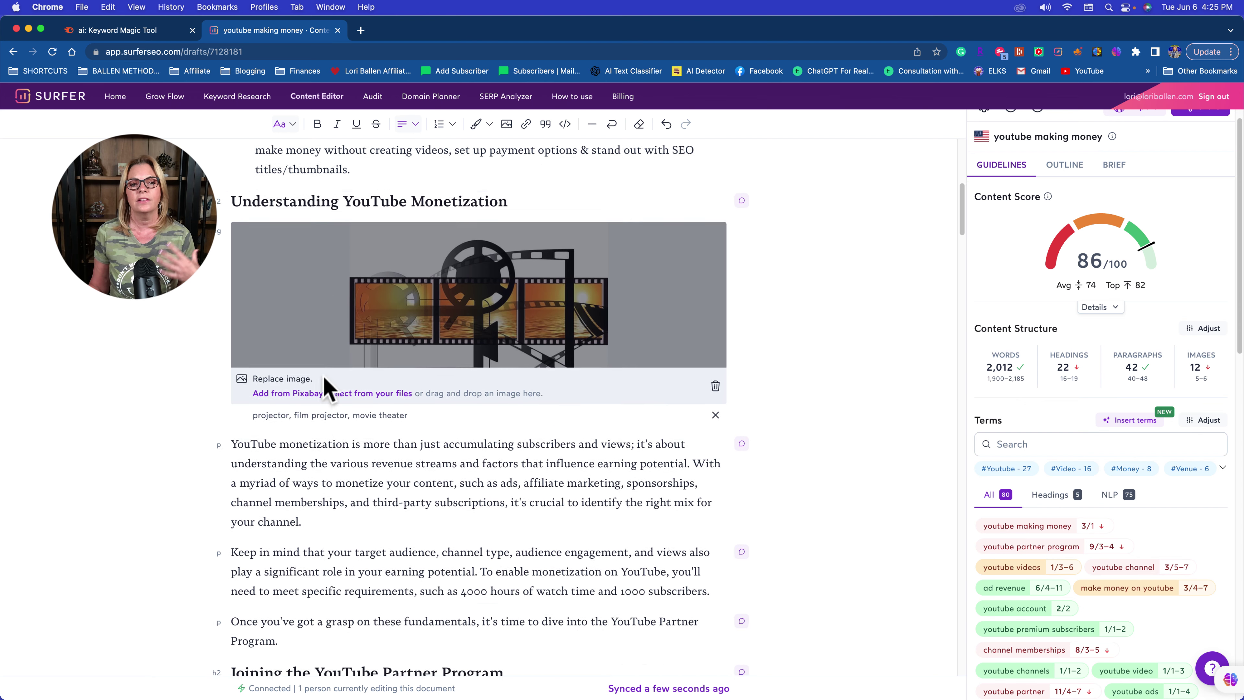
pyautogui.scroll(-6, 369, 384)
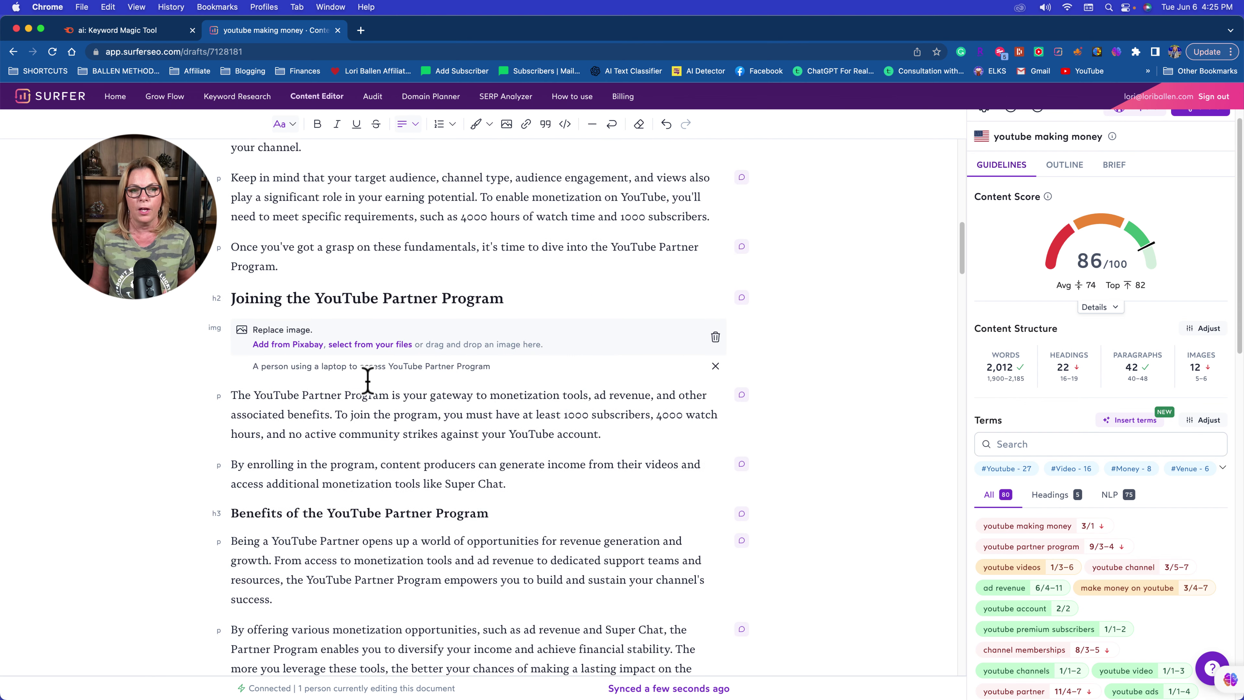
pyautogui.scroll(-1, 367, 378)
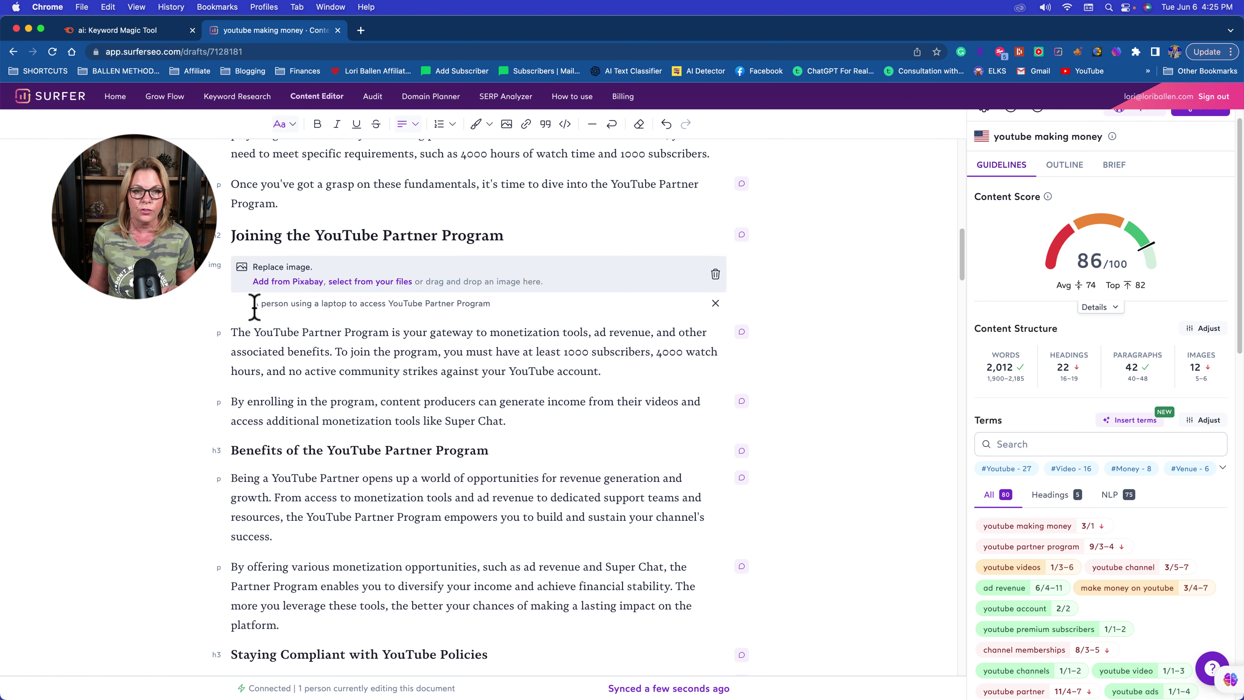
pyautogui.click(267, 304)
pyautogui.moveTo(267, 304); pyautogui.dragTo(498, 304)
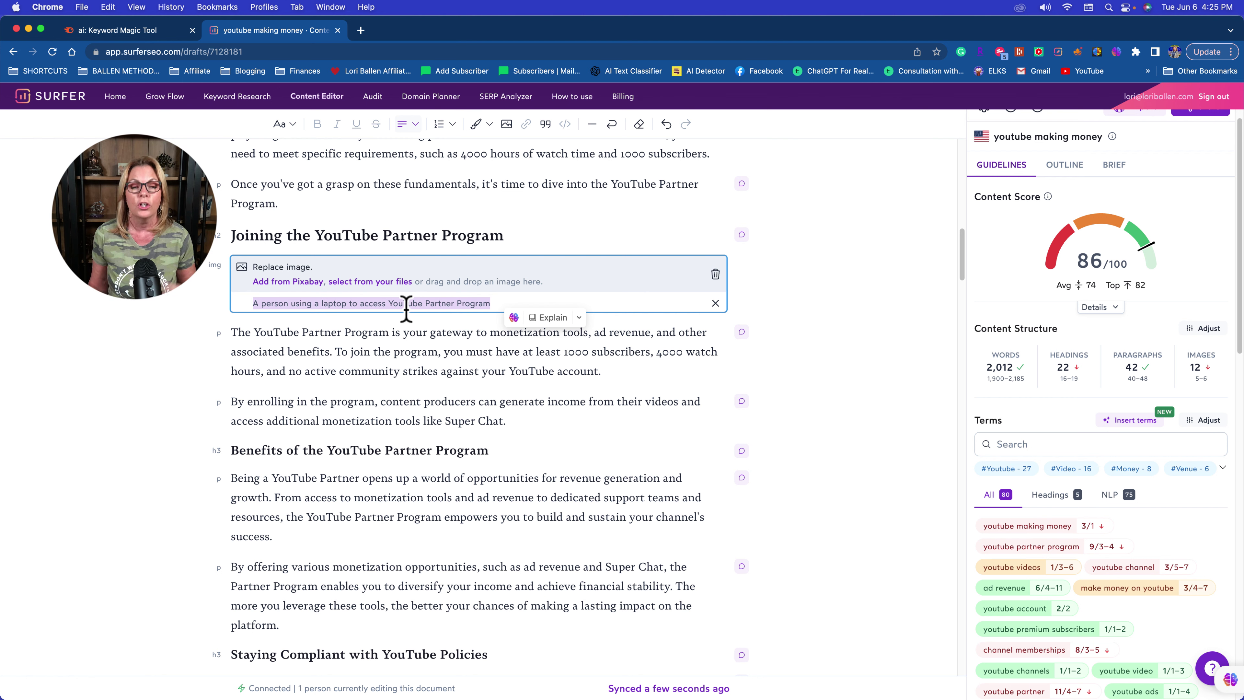
pyautogui.click(491, 307)
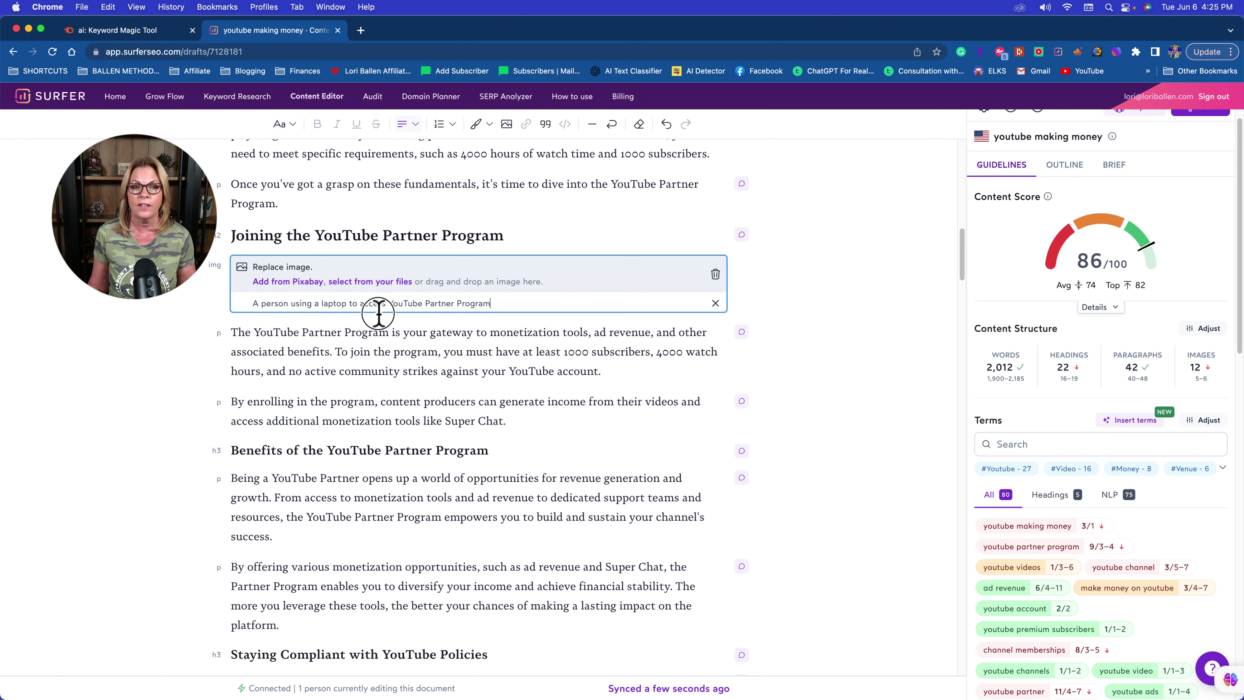
pyautogui.moveTo(379, 313); pyautogui.dragTo(250, 305)
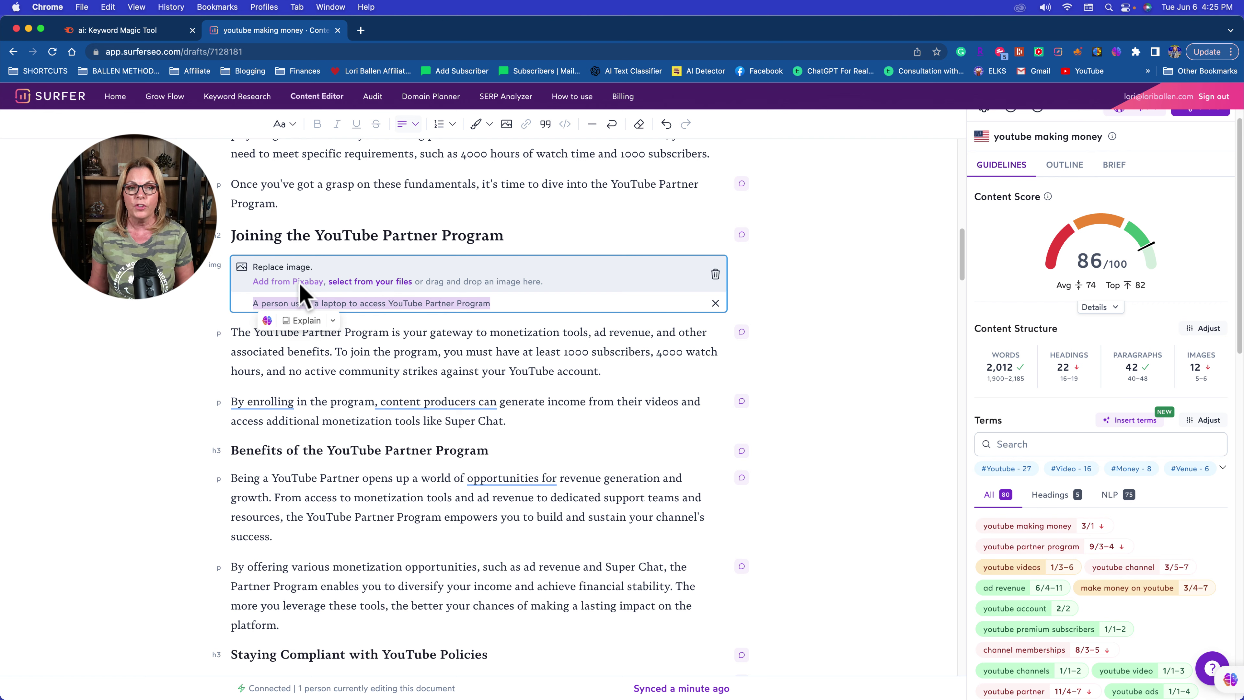
# Search Pixabay for "laptop" and insert the "office, business, accountant" image under the "Joining the YouTube Partner Program" heading
pyautogui.click(314, 282)
pyautogui.moveTo(549, 324); pyautogui.dragTo(468, 324)
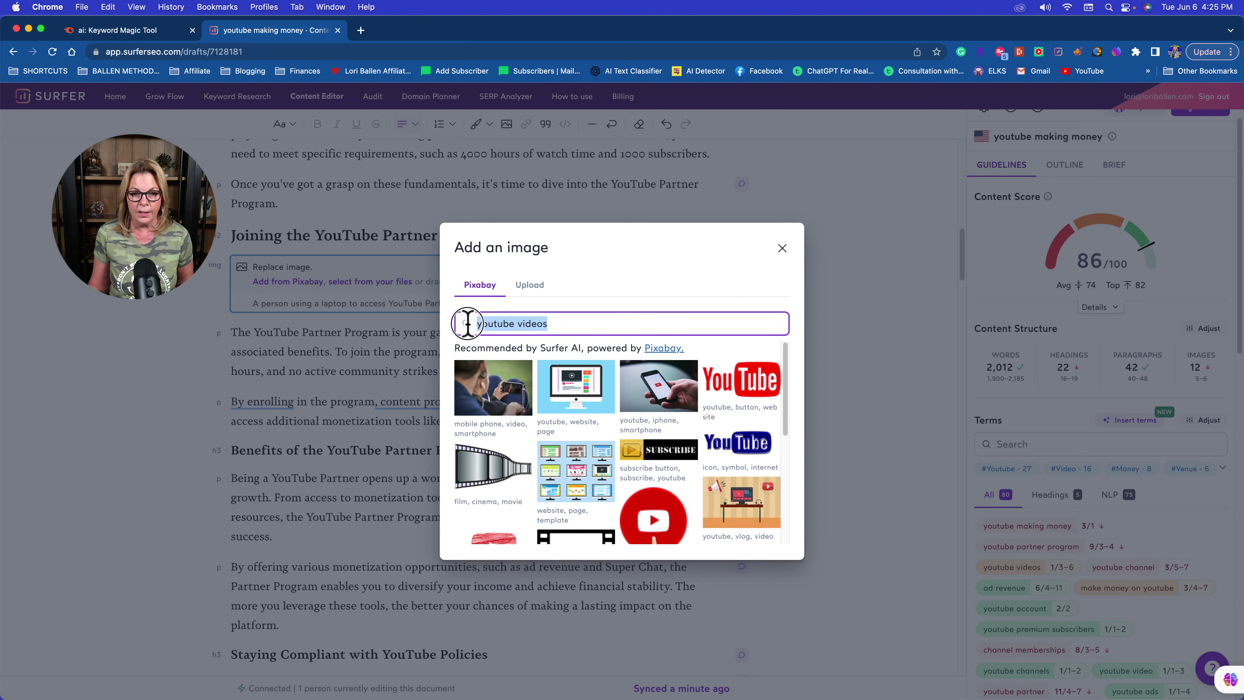
pyautogui.press('BackSpace')
pyautogui.write('laptop')
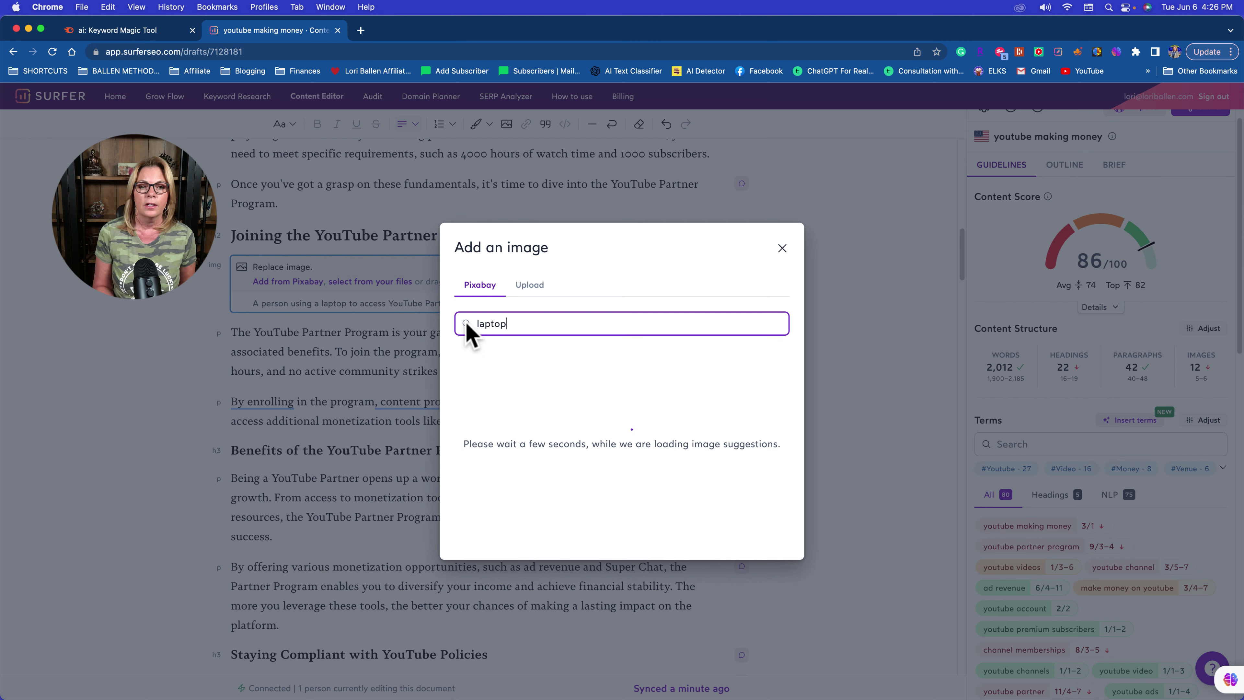
pyautogui.click(495, 392)
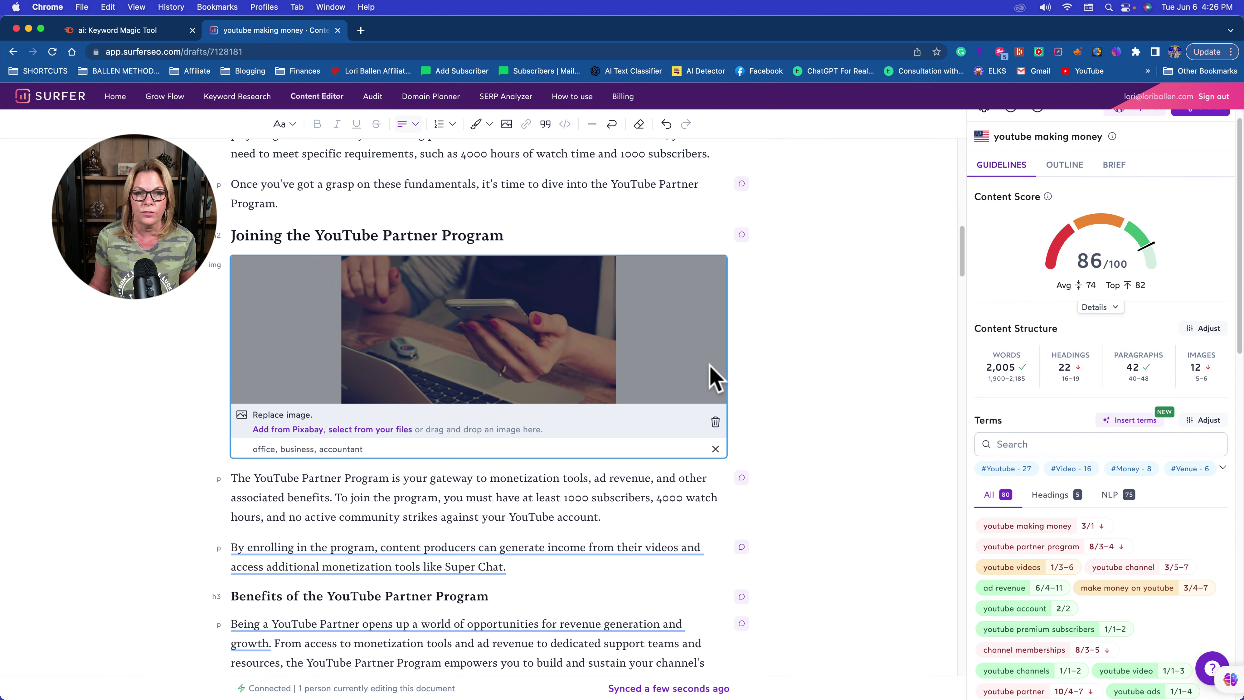
# Review the article's inserted images and sections from "Understanding YouTube Monetization" down to "Expanding Your Revenue Streams"
pyautogui.scroll(-2, 819, 382)
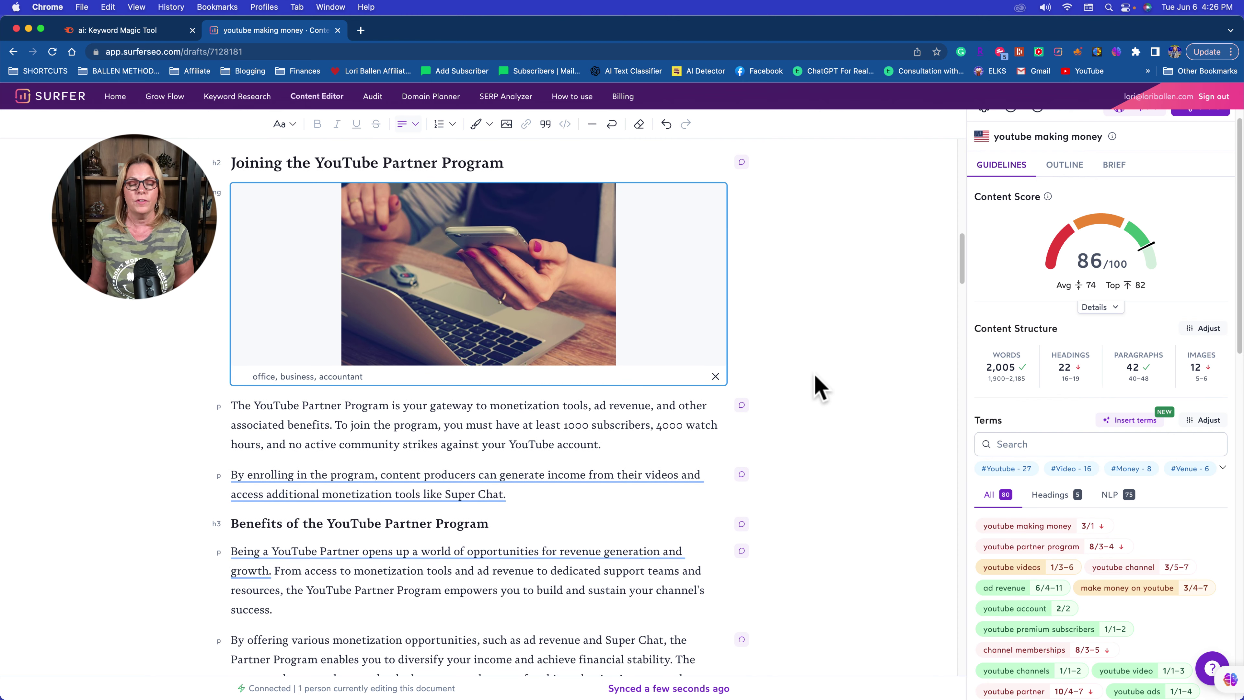
pyautogui.scroll(9, 816, 377)
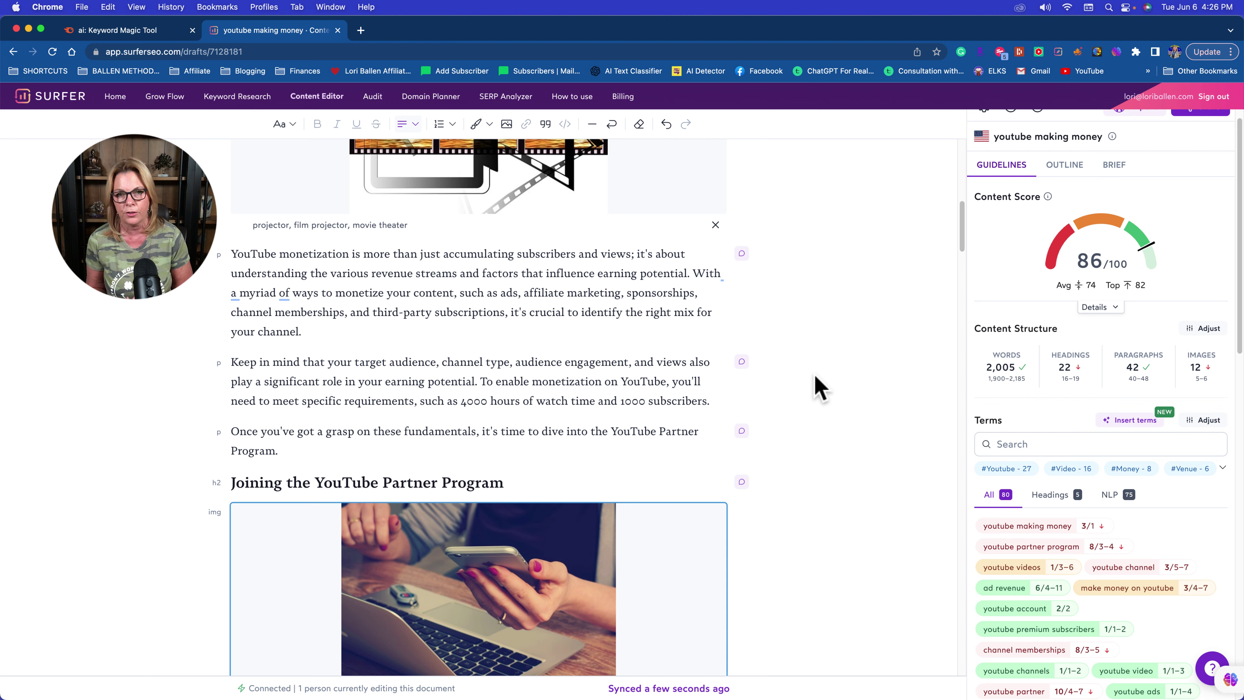
pyautogui.scroll(-5, 803, 387)
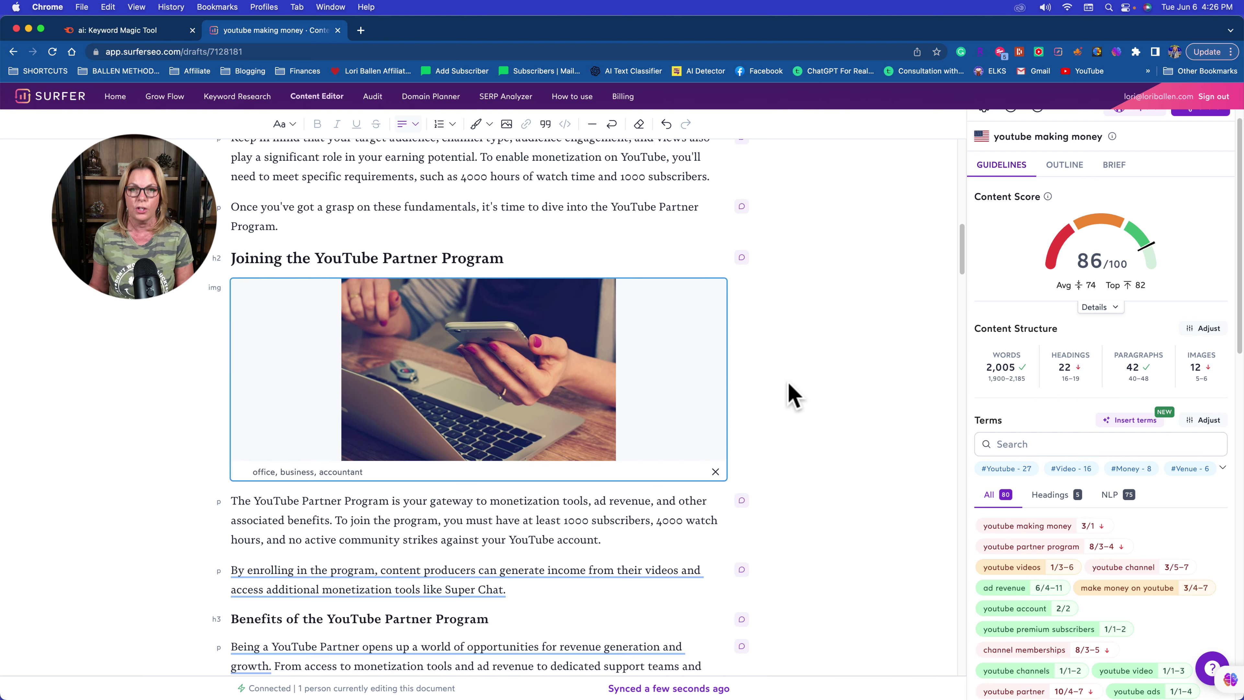
pyautogui.scroll(-7, 793, 394)
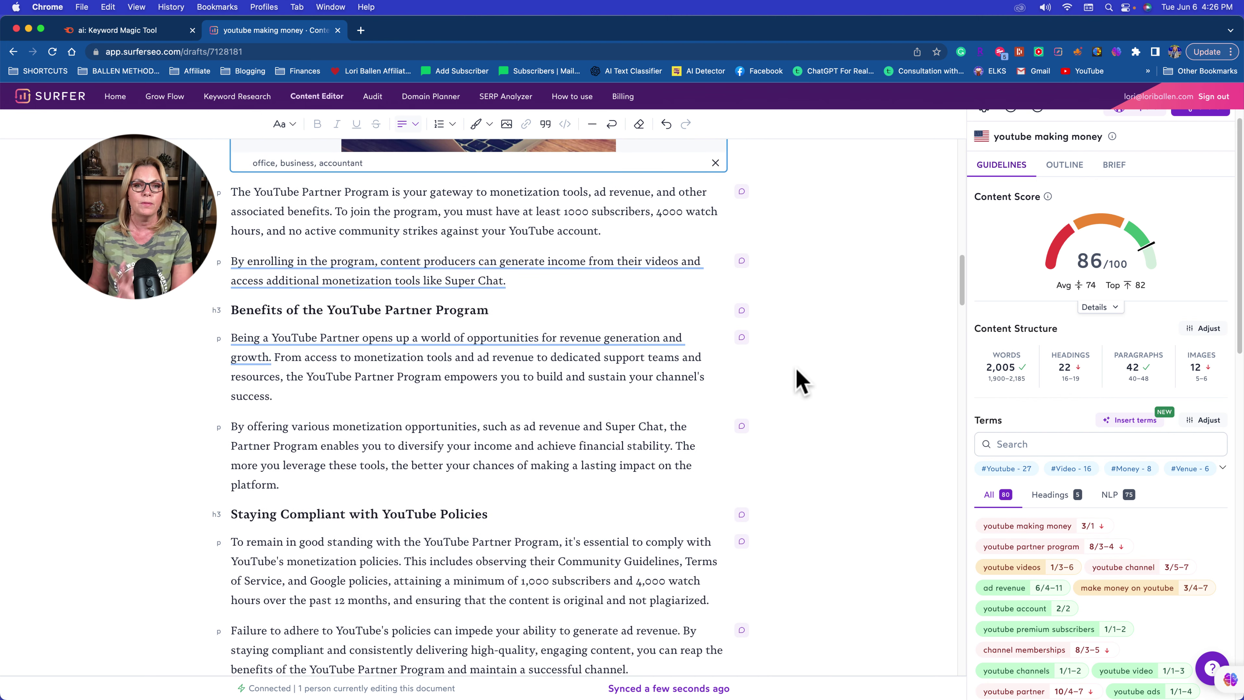
pyautogui.scroll(-3, 788, 372)
pyautogui.scroll(-8, 789, 387)
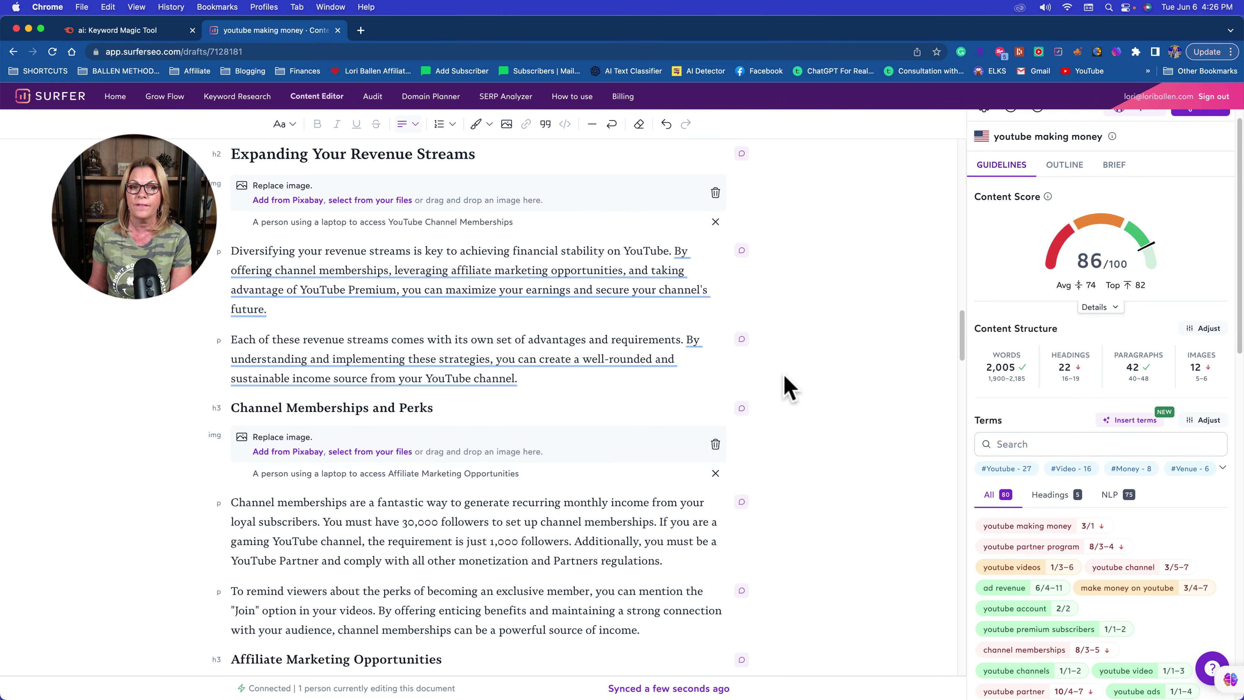
# Search Pixabay for "affiliate marketing" and insert the "makeup, cosmetics, perfume" image under the "Channel Memberships and Perks" heading
pyautogui.scroll(-1, 786, 387)
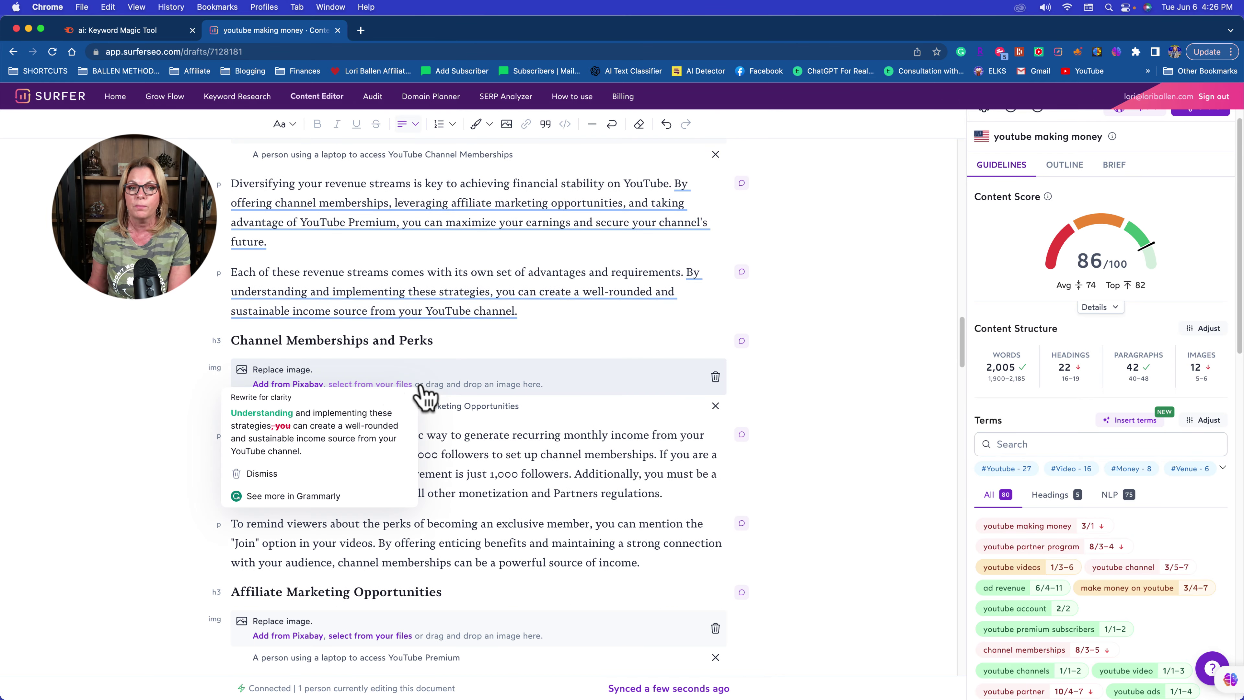
pyautogui.click(288, 384)
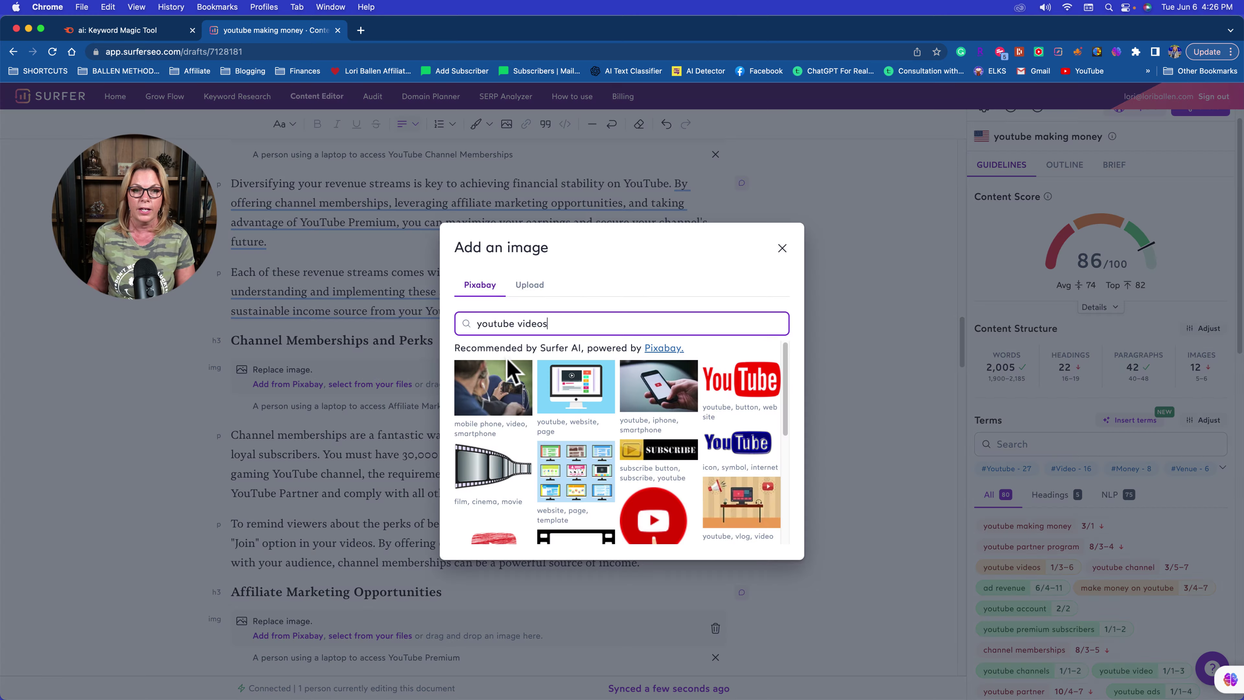
pyautogui.moveTo(551, 323); pyautogui.dragTo(470, 318)
pyautogui.press('BackSpace')
pyautogui.write('af')
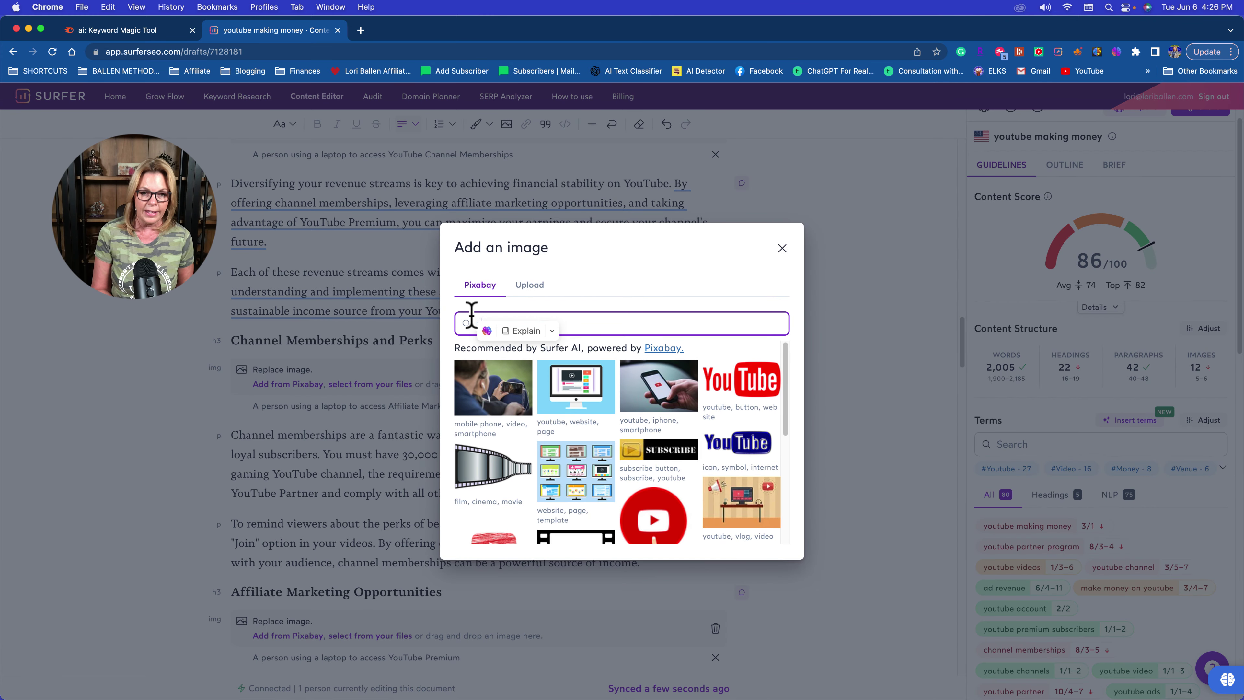
pyautogui.write('filiate marketing')
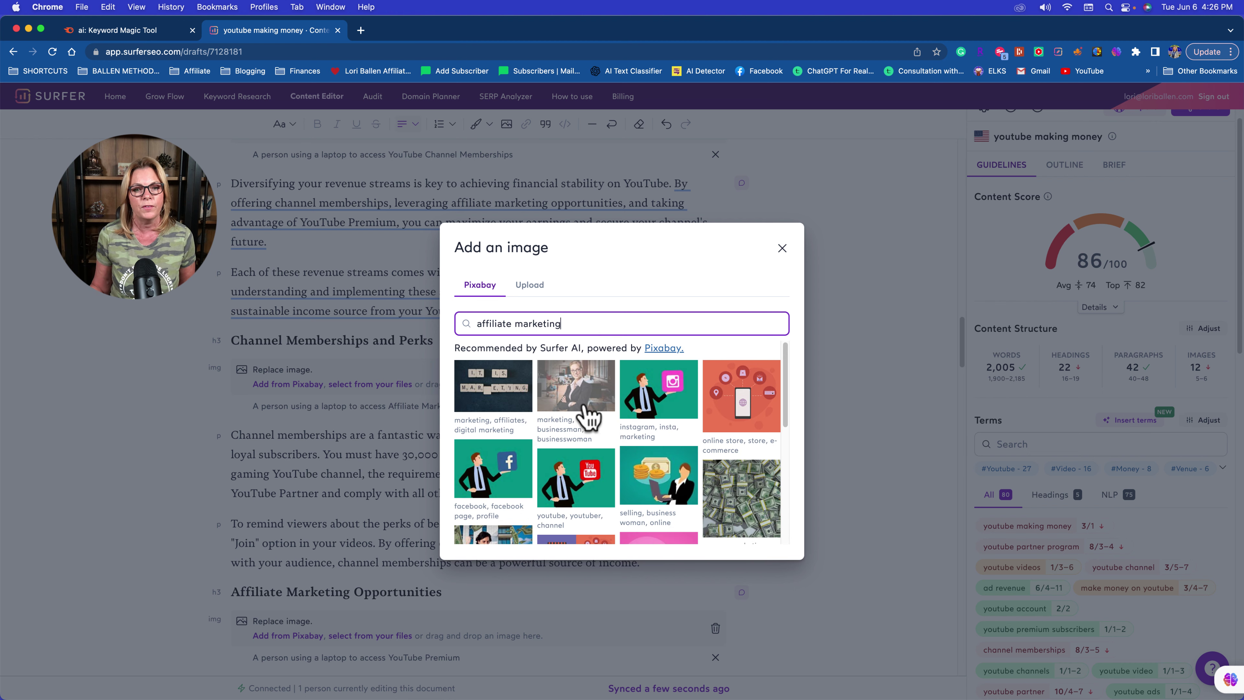
pyautogui.scroll(-3, 554, 416)
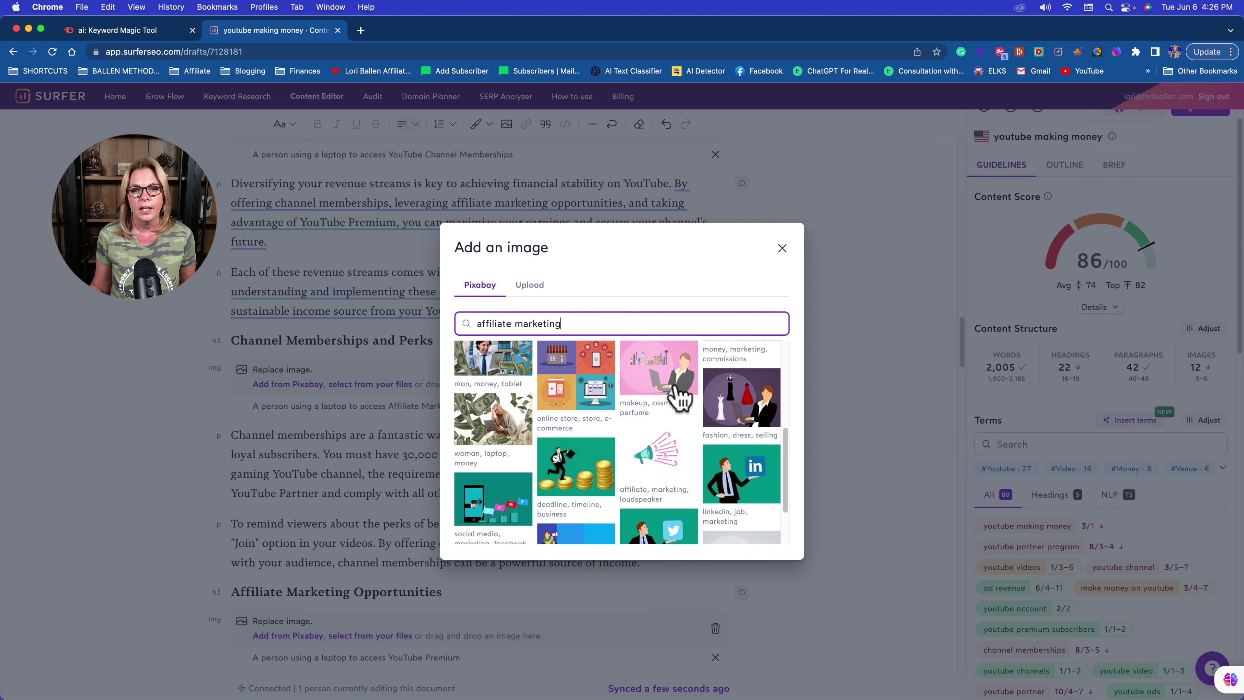
pyautogui.click(673, 400)
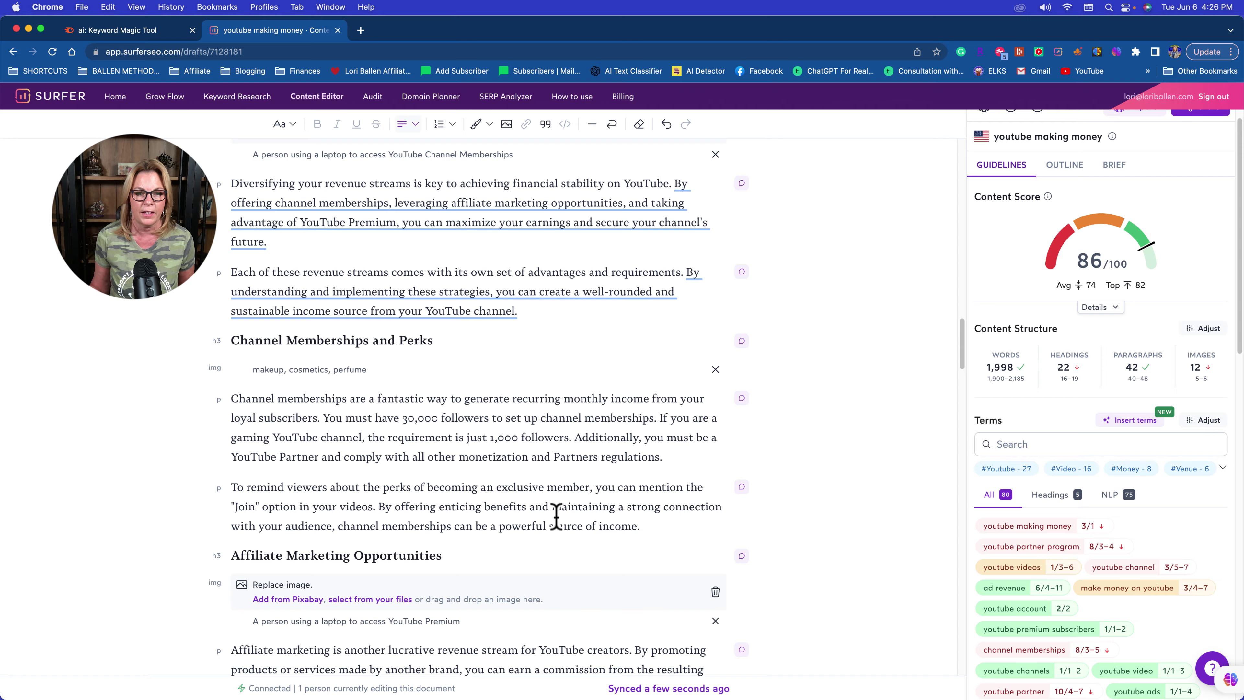
# Look over the rest of the article, its title and Short Summary, and the "Understanding YouTube Monetization" section
pyautogui.scroll(-5, 556, 509)
pyautogui.scroll(-5, 556, 510)
pyautogui.scroll(20, 553, 505)
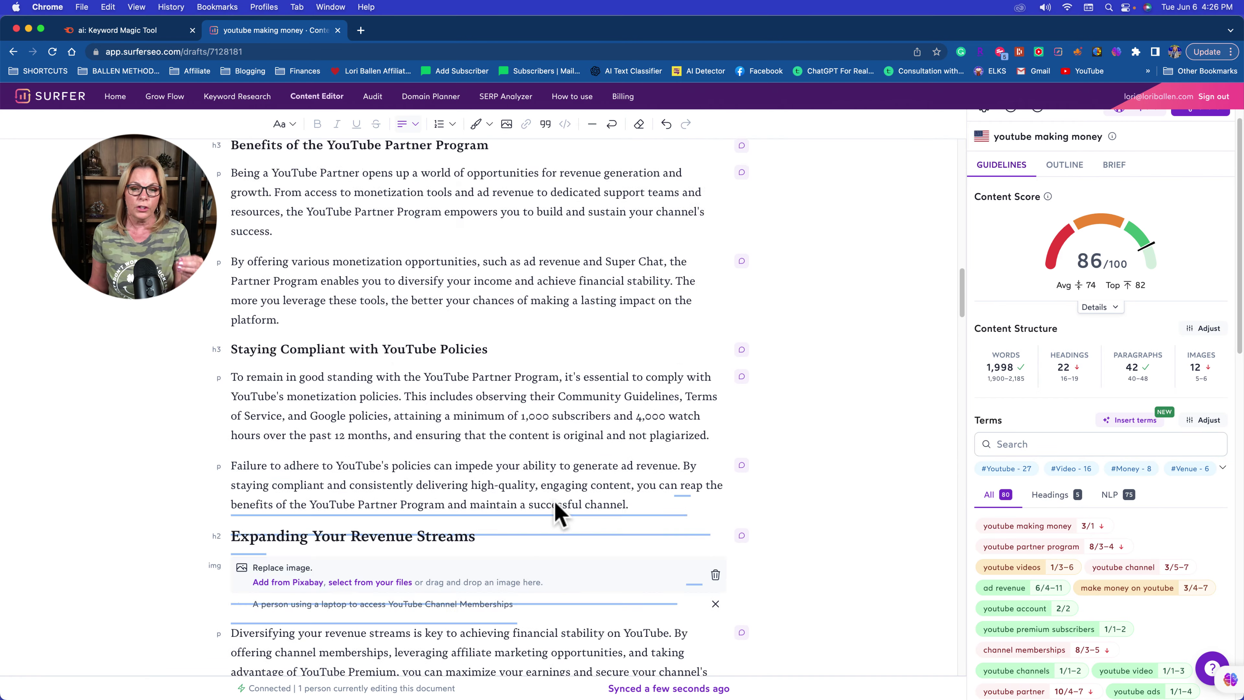
pyautogui.scroll(5, 552, 500)
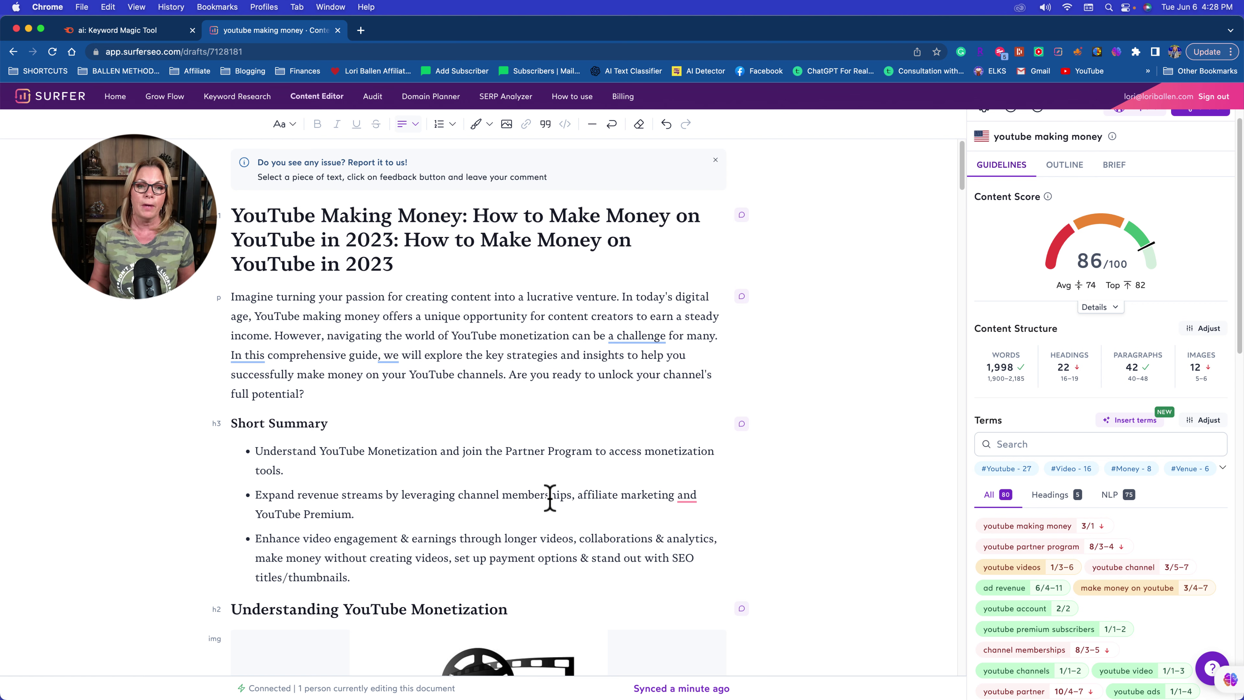
pyautogui.scroll(-10, 406, 383)
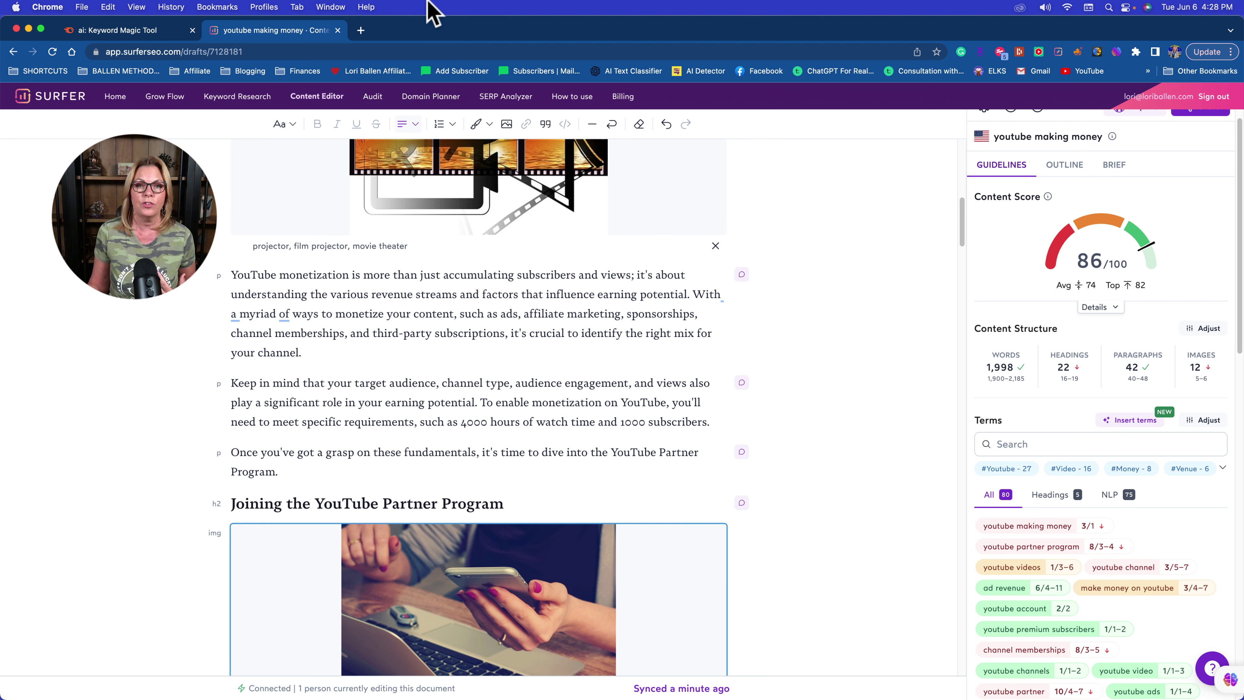
# Open ChatGPT in a new browser tab and highlight "YouTube monetization" in the Surfer article's paragraph below the film projector image
pyautogui.click(361, 31)
pyautogui.write('cha')
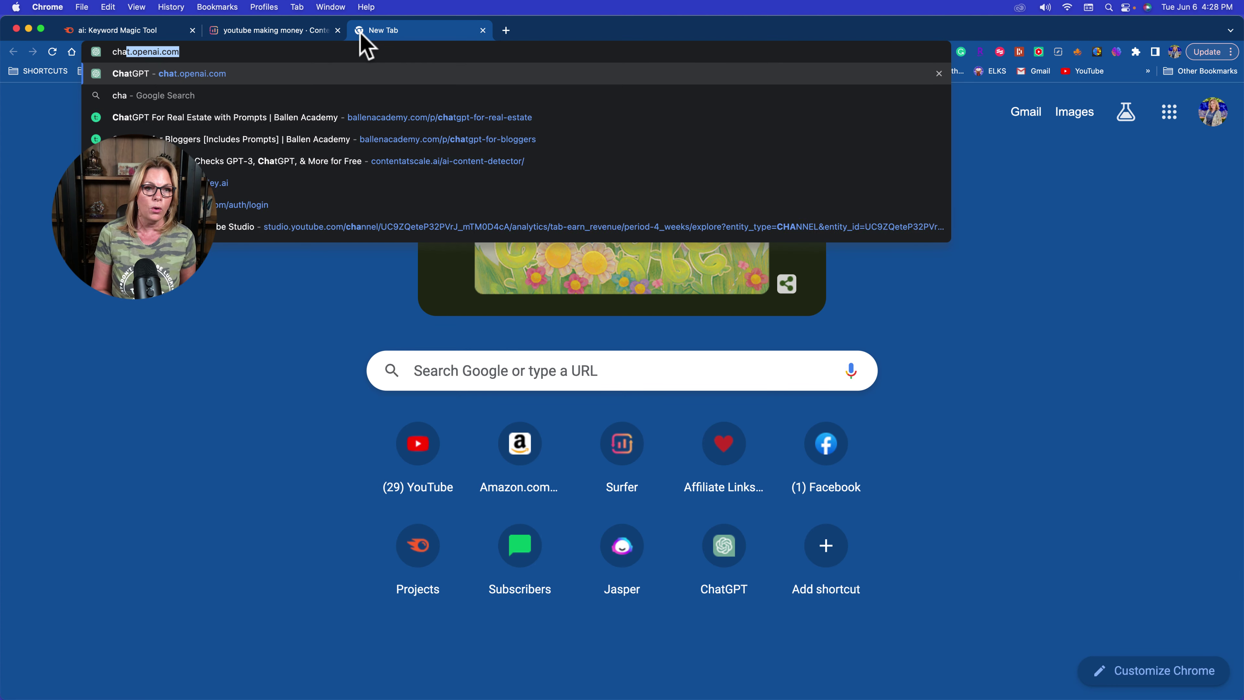
pyautogui.press('Return')
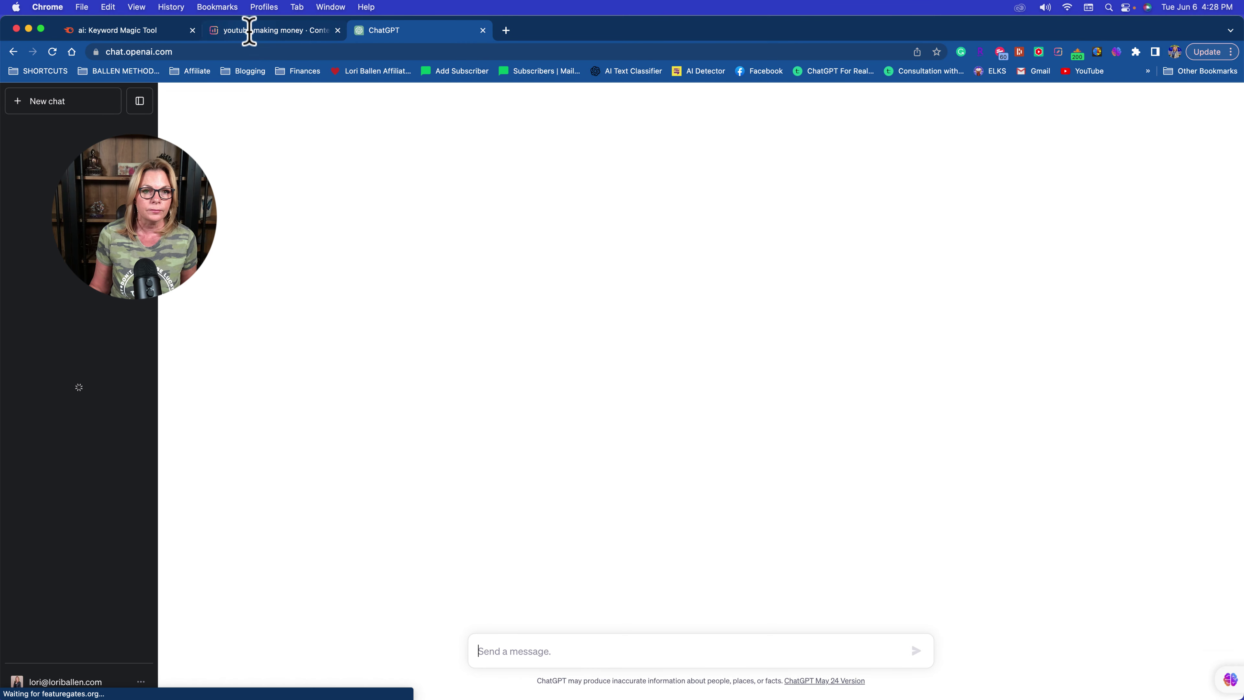
pyautogui.click(250, 31)
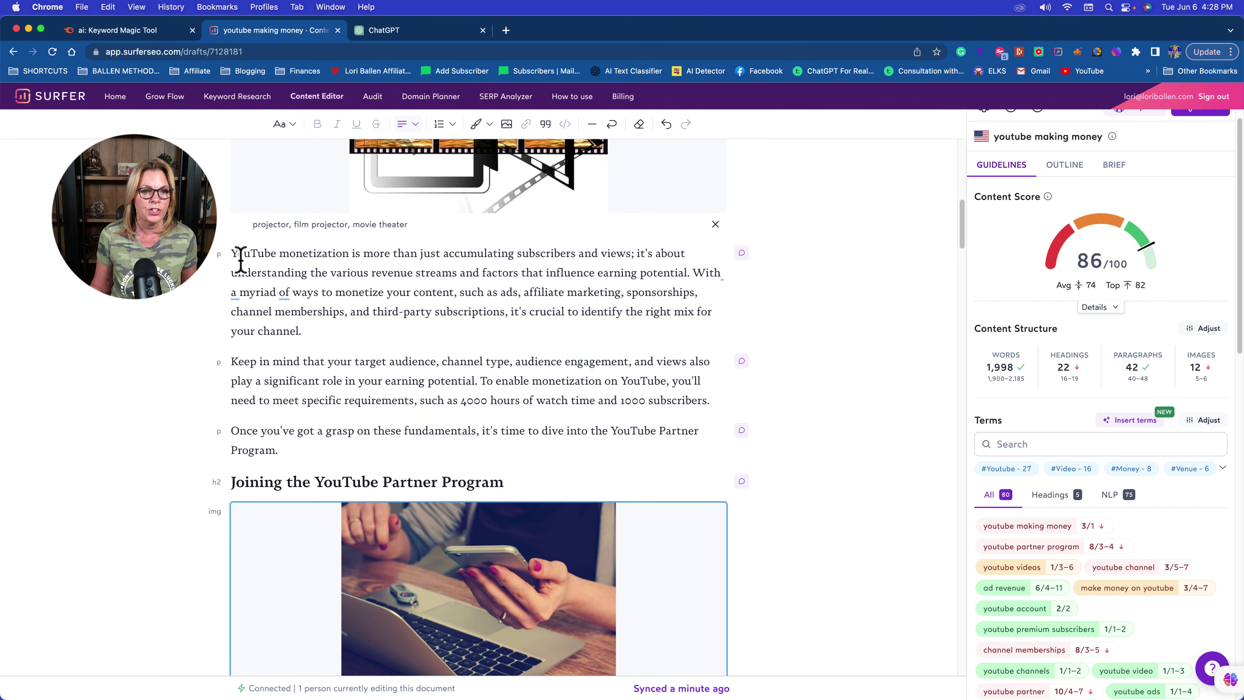
pyautogui.moveTo(234, 254); pyautogui.dragTo(347, 250)
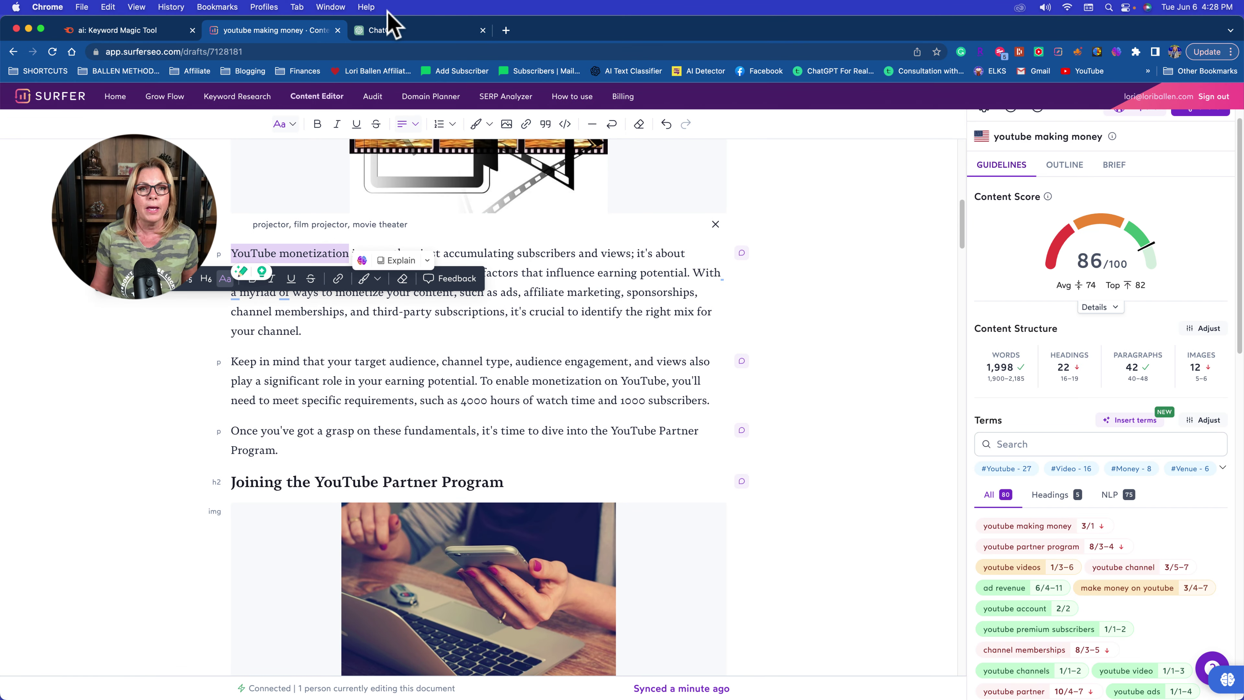
# Switch to ChatGPT, choose GPT-4 with web browsing, and send the prompt "find stats related to having a youtube channel"
pyautogui.click(390, 29)
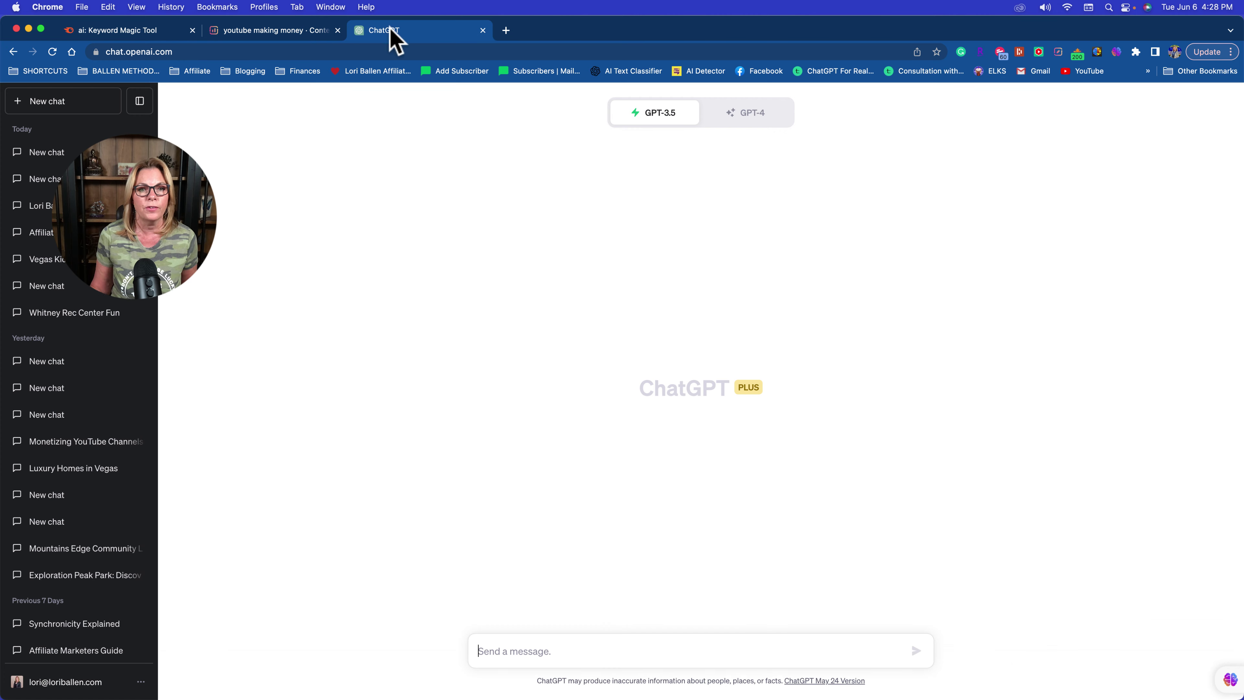
pyautogui.click(751, 116)
pyautogui.click(706, 257)
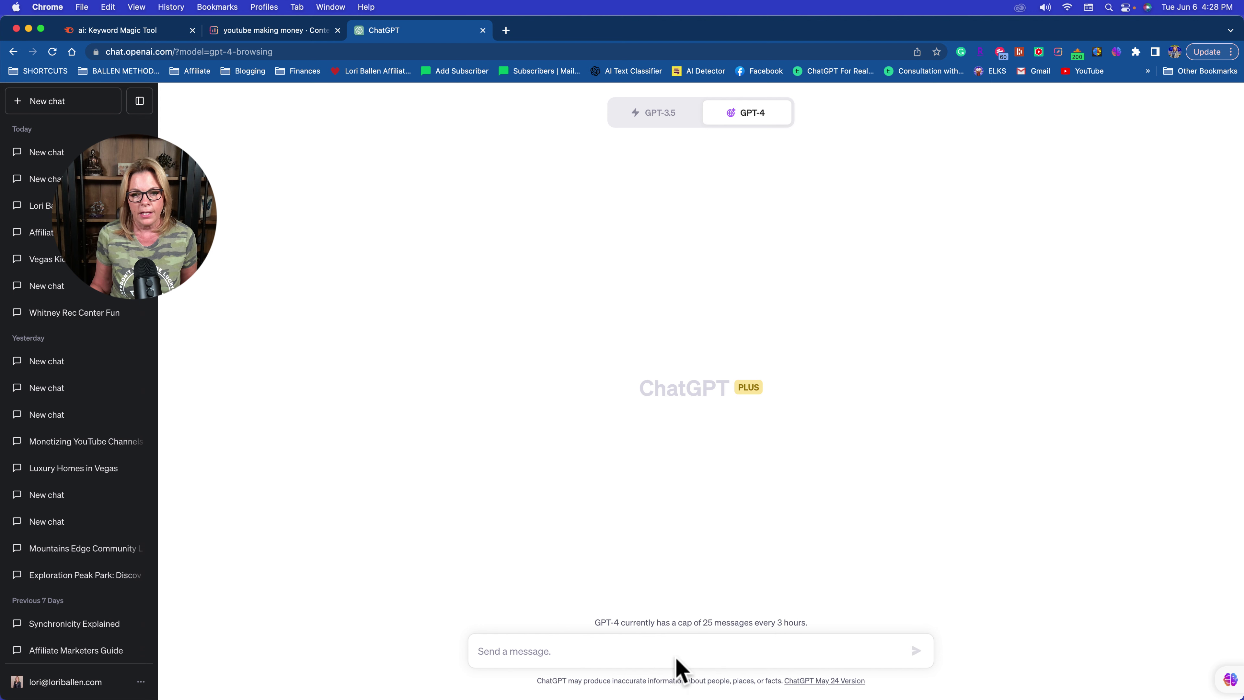
pyautogui.click(664, 648)
pyautogui.write('find sta')
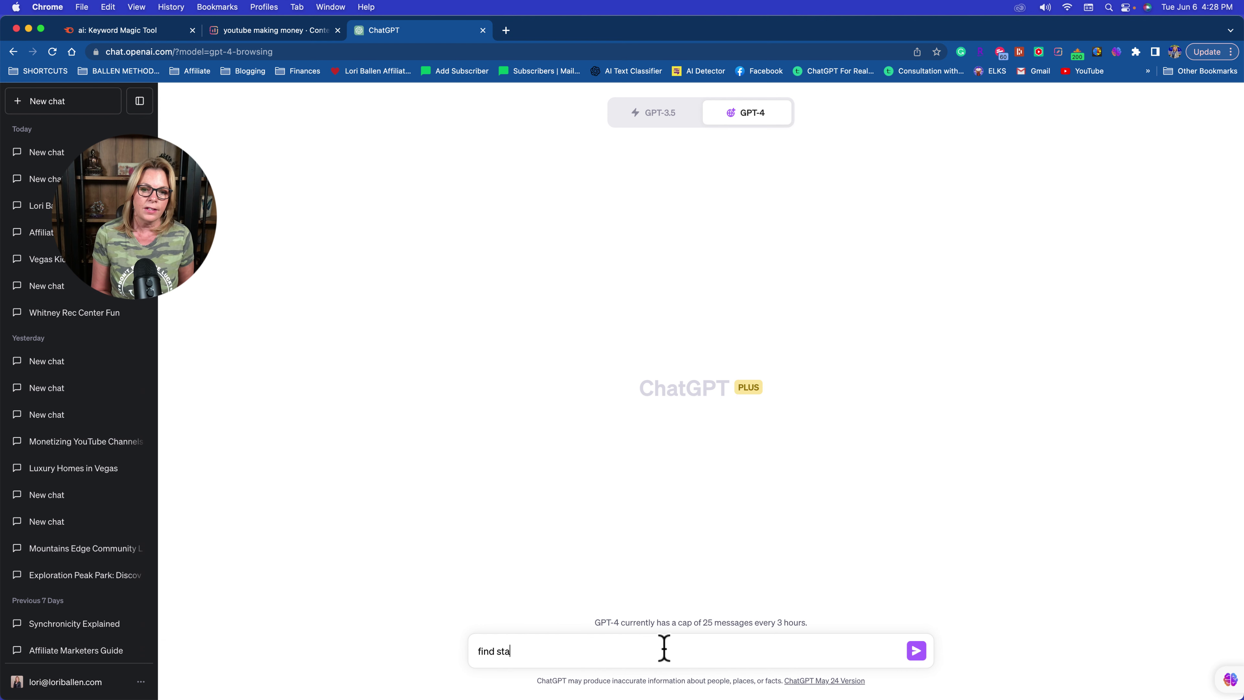
pyautogui.write('ts related to havin')
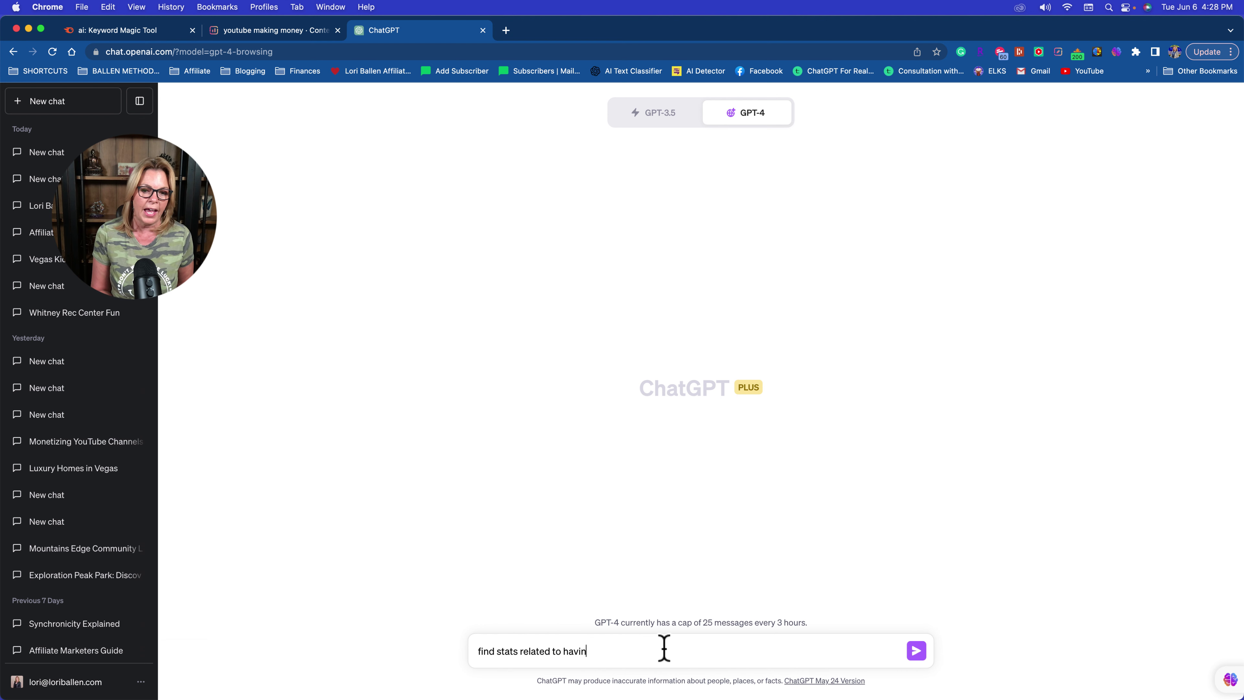
pyautogui.write('g a youtube channe')
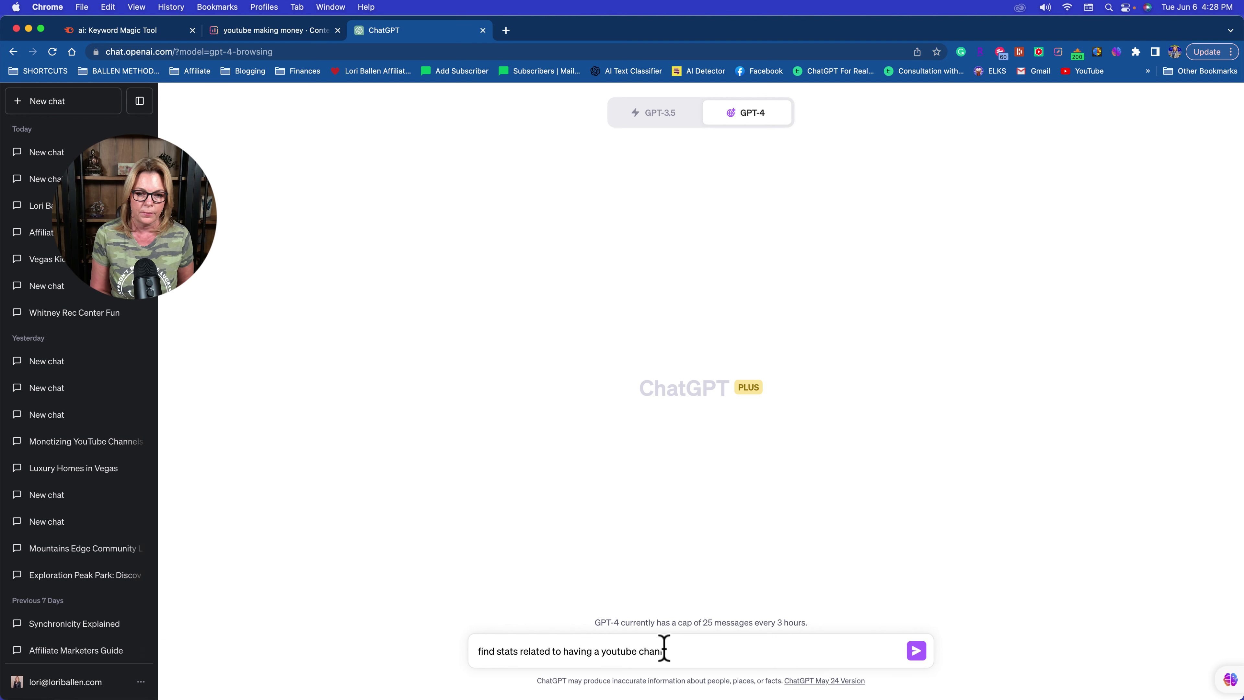
pyautogui.press('super+a')
pyautogui.press('BackSpace')
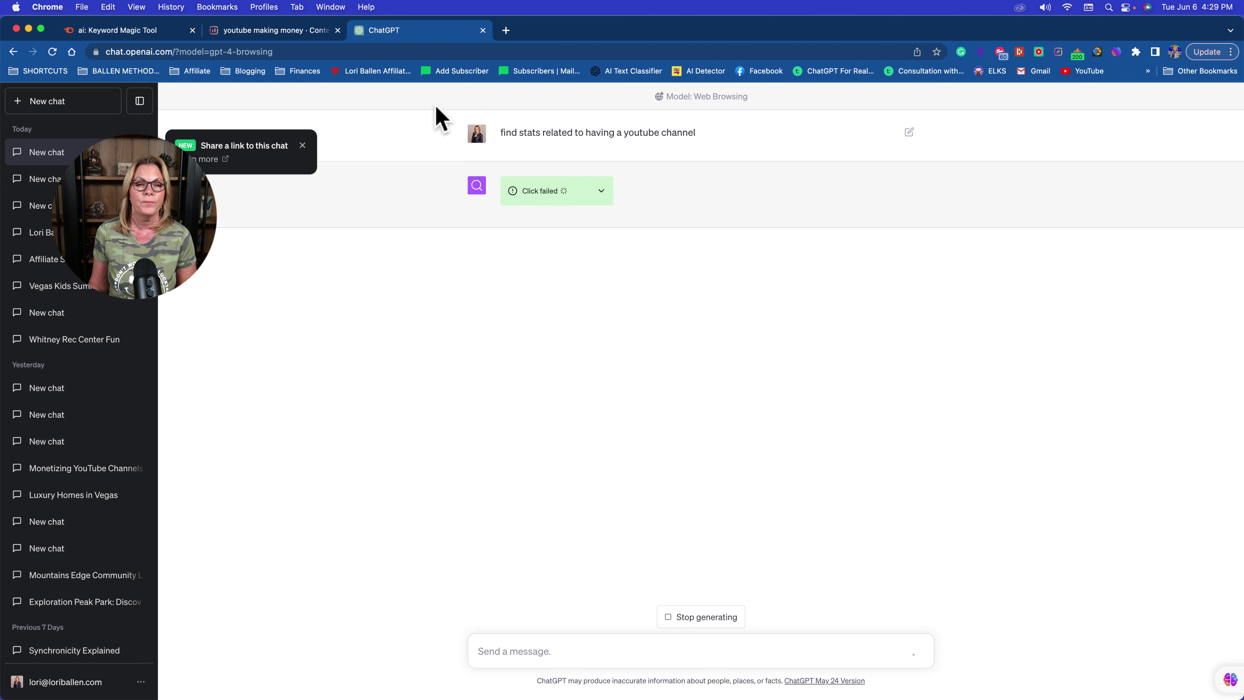
# Return to the Surfer article, select its entire content and bookmark the page in the Bookmarks Bar
pyautogui.click(290, 29)
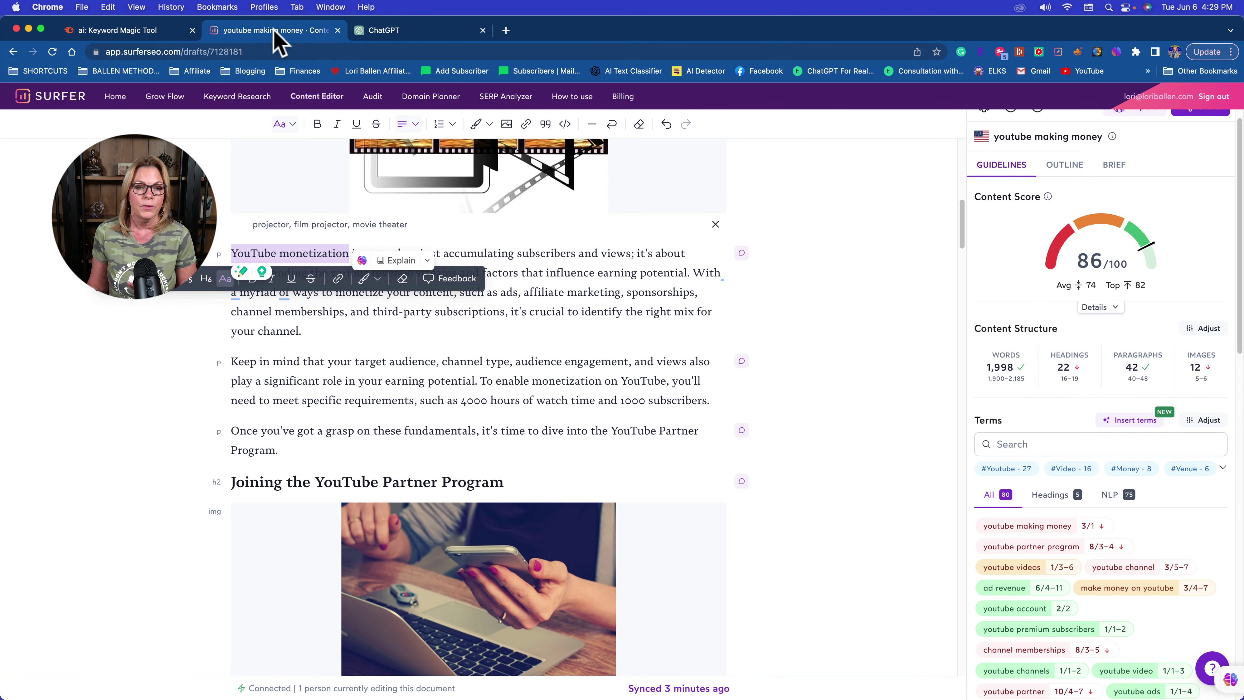
pyautogui.scroll(5, 455, 392)
pyautogui.scroll(7, 468, 397)
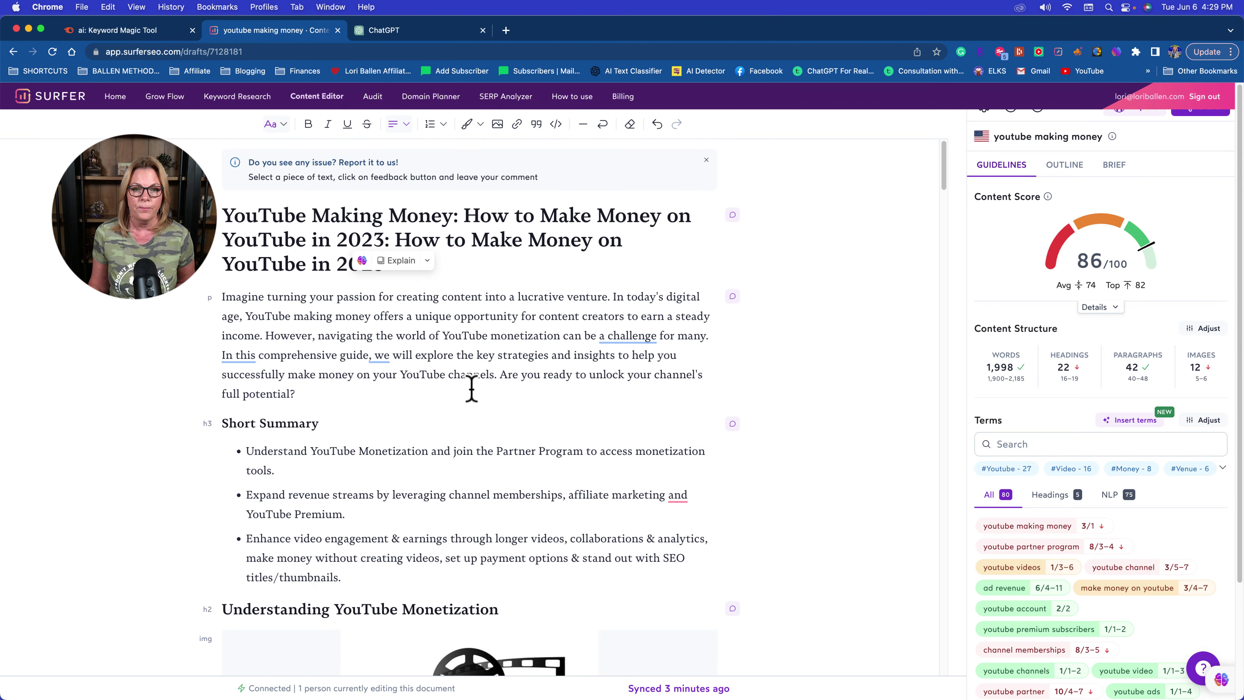
pyautogui.scroll(-3, 471, 389)
pyautogui.scroll(1, 456, 325)
pyautogui.moveTo(455, 325); pyautogui.dragTo(456, 322)
pyautogui.scroll(3, 455, 322)
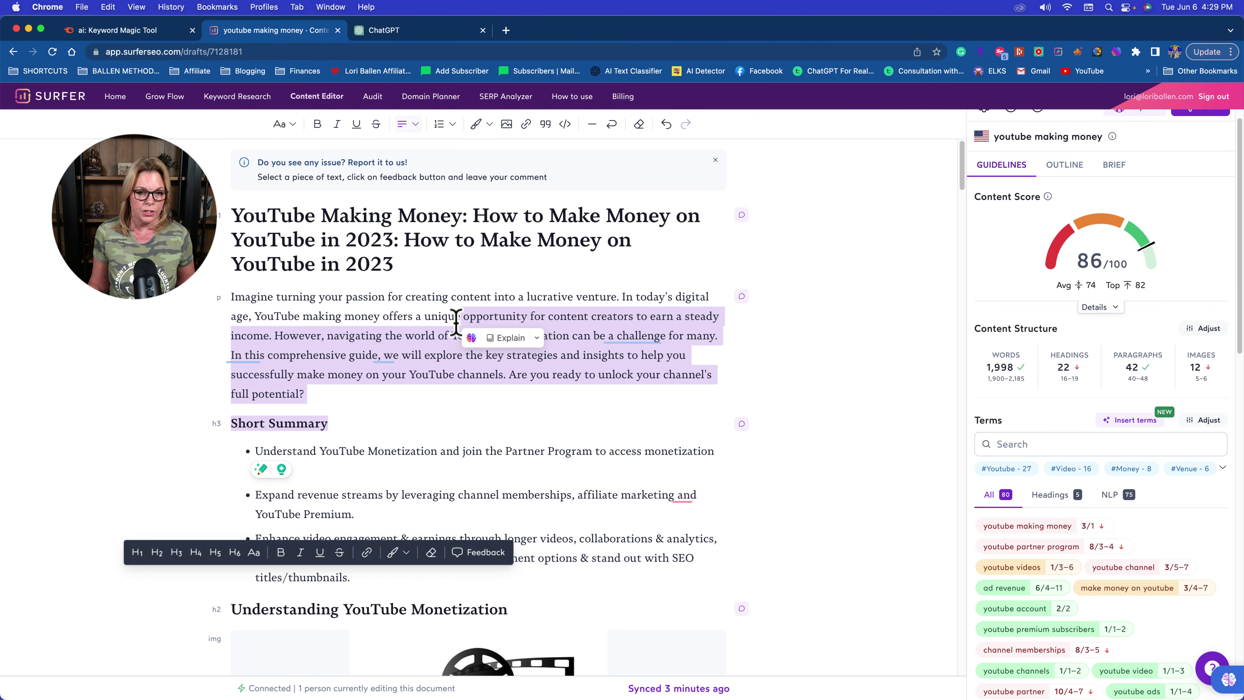
pyautogui.click(410, 315)
pyautogui.press('super+a')
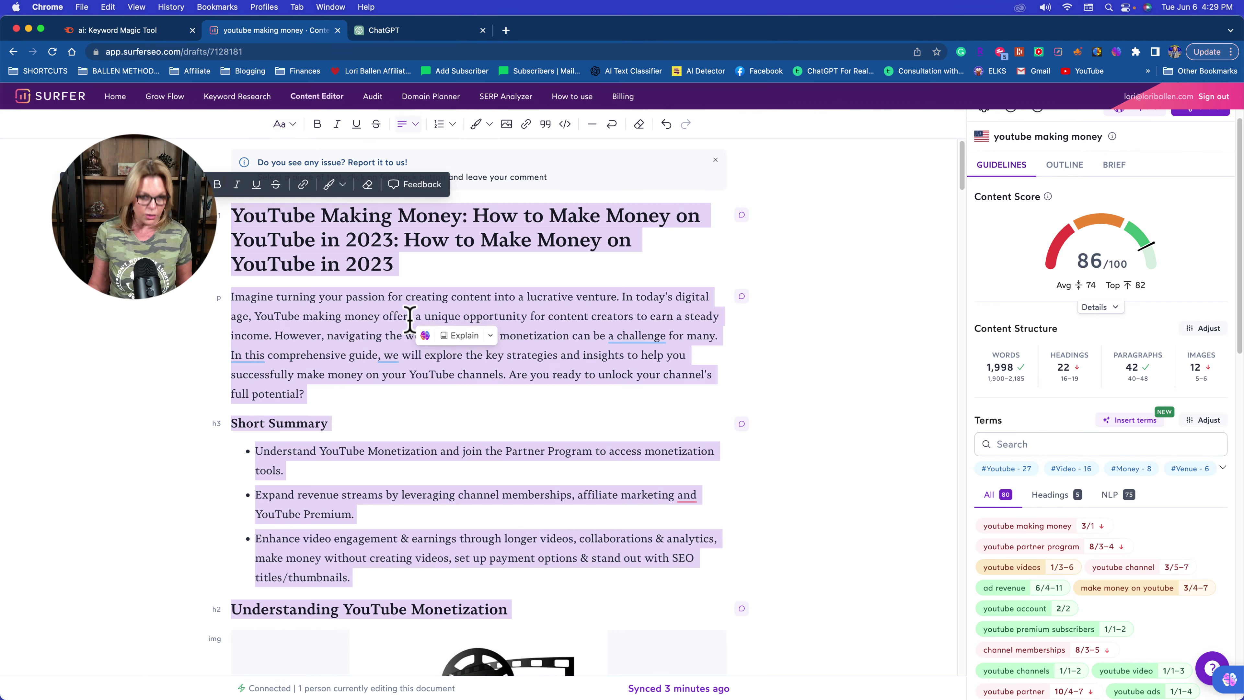
pyautogui.press('super+d')
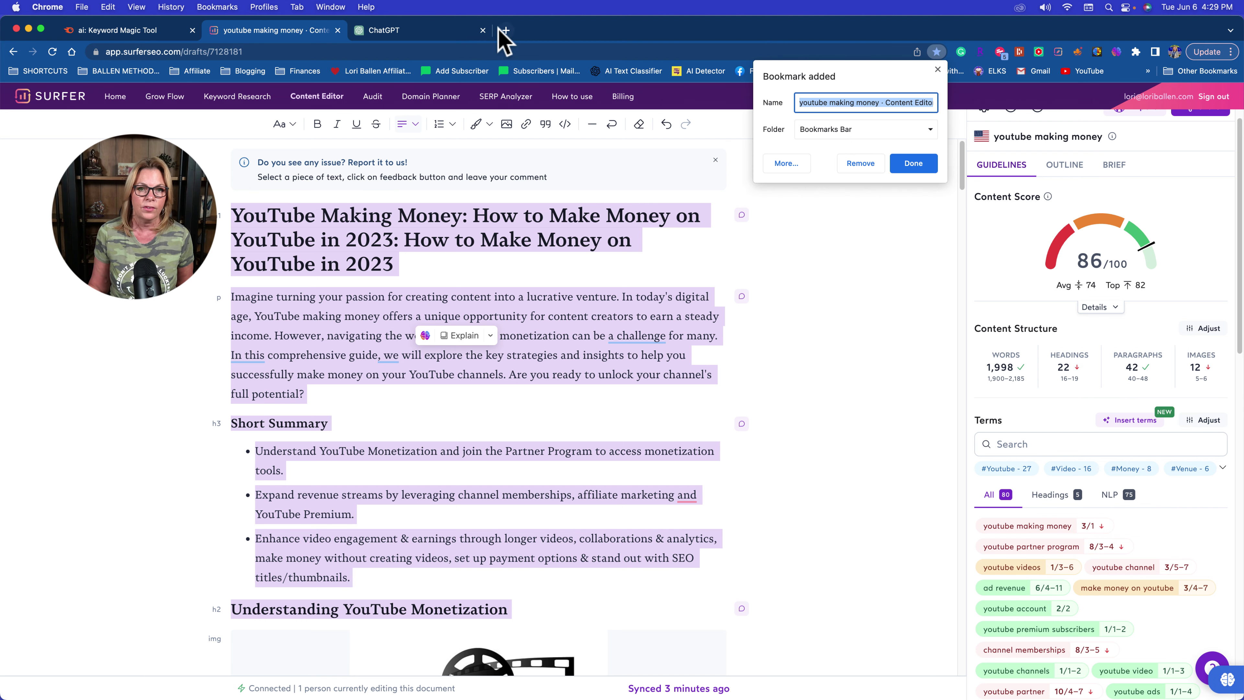
# Open the blogger's own website in a new browser tab and view the "How to Create a YouTube Live Stream in 2023" article
pyautogui.click(505, 31)
pyautogui.write('lori')
pyautogui.press('Return')
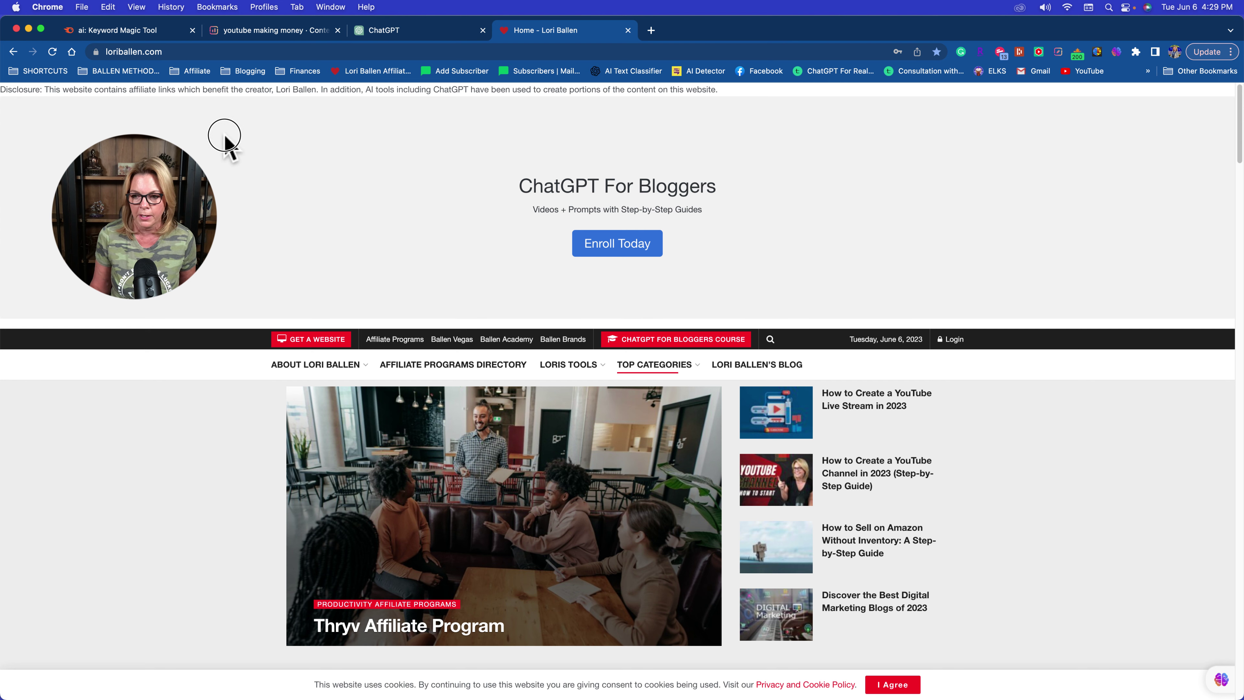
pyautogui.scroll(-2, 380, 142)
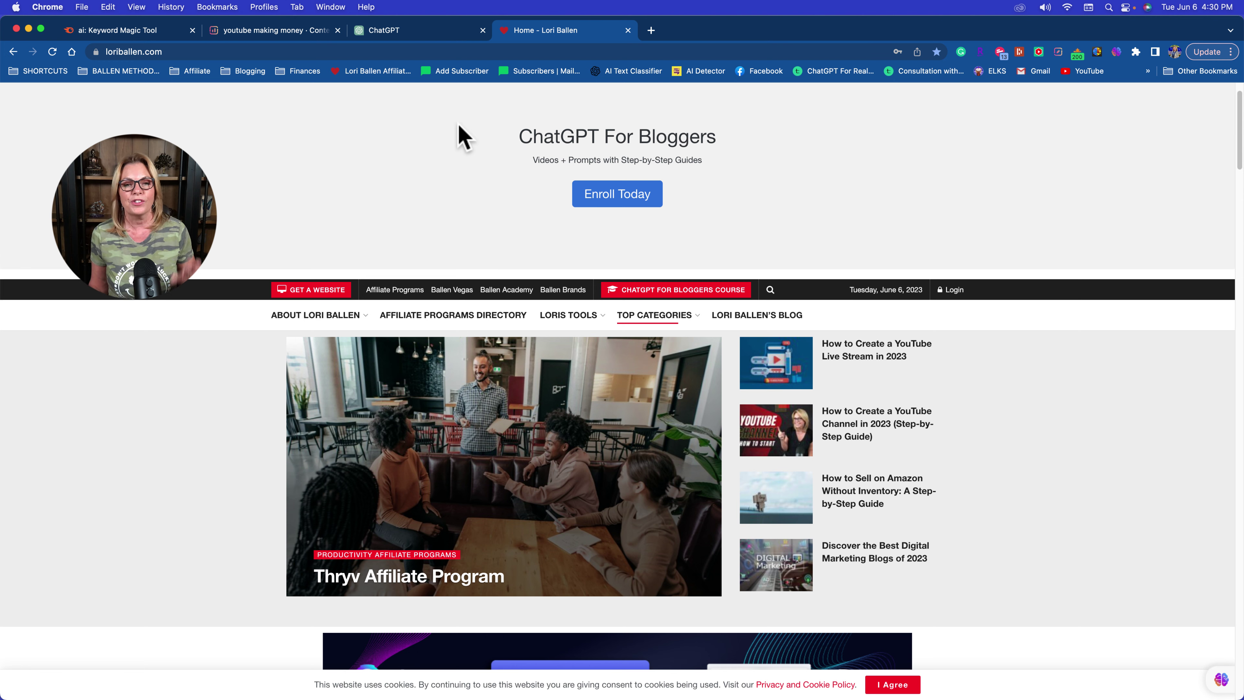
pyautogui.scroll(-1, 519, 244)
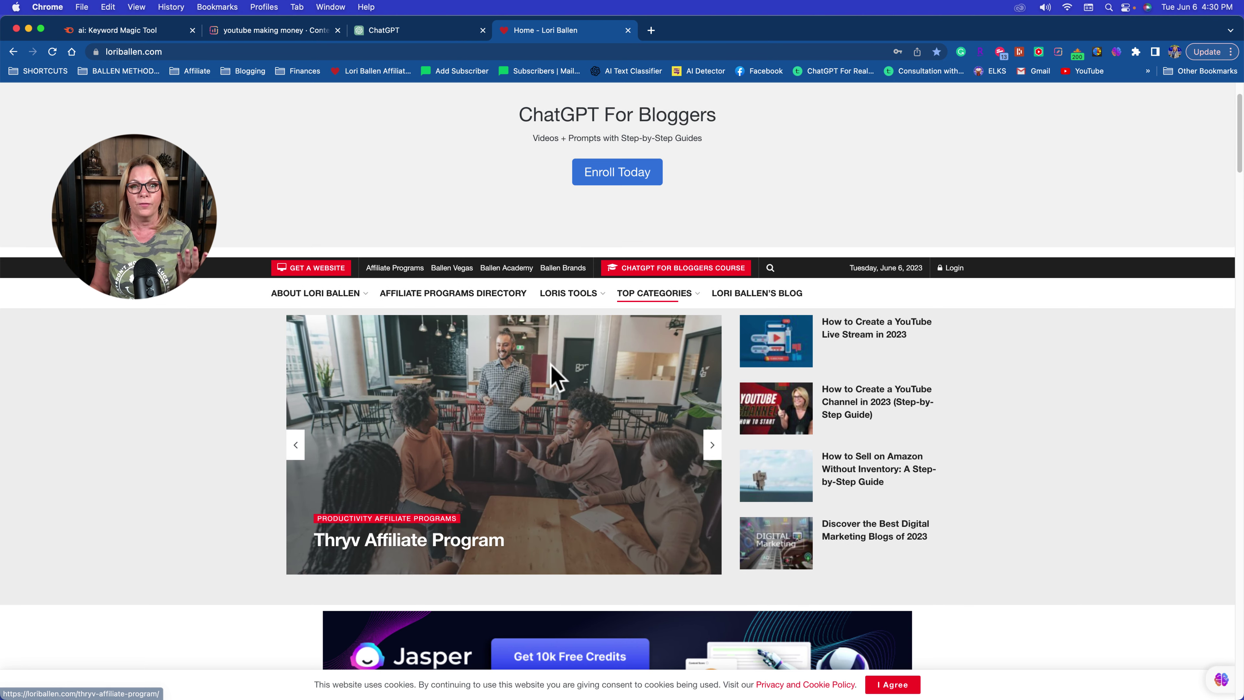
pyautogui.scroll(-4, 555, 375)
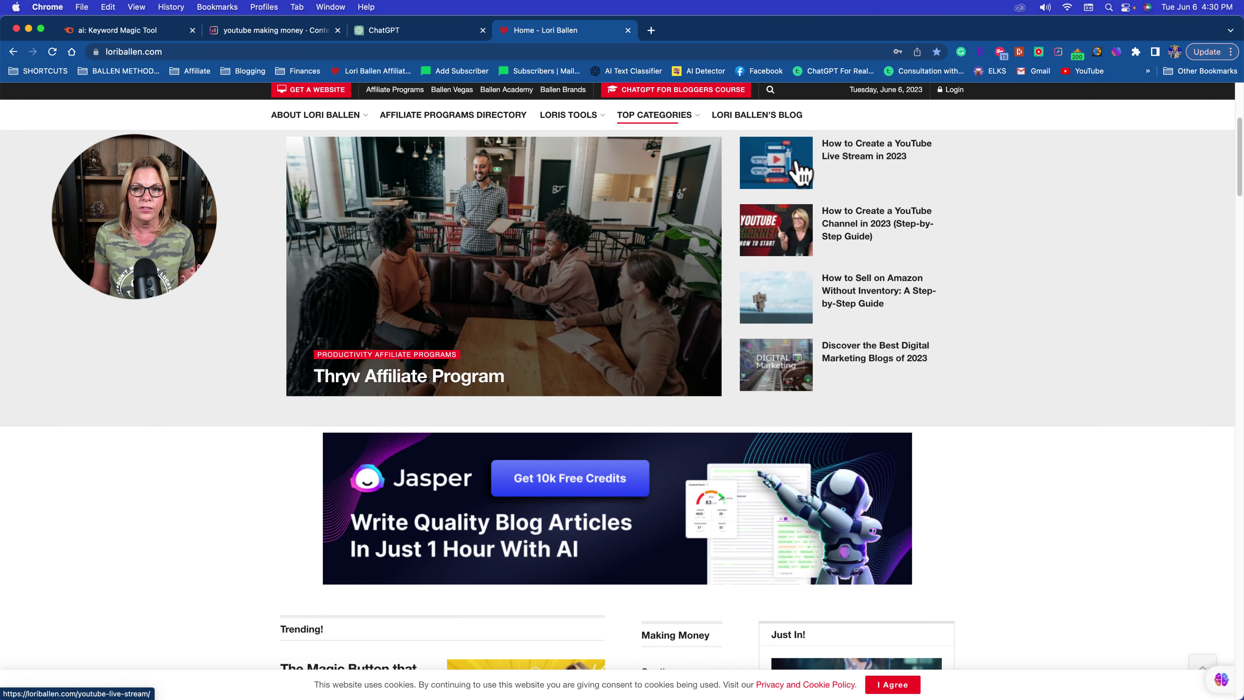
pyautogui.click(793, 166)
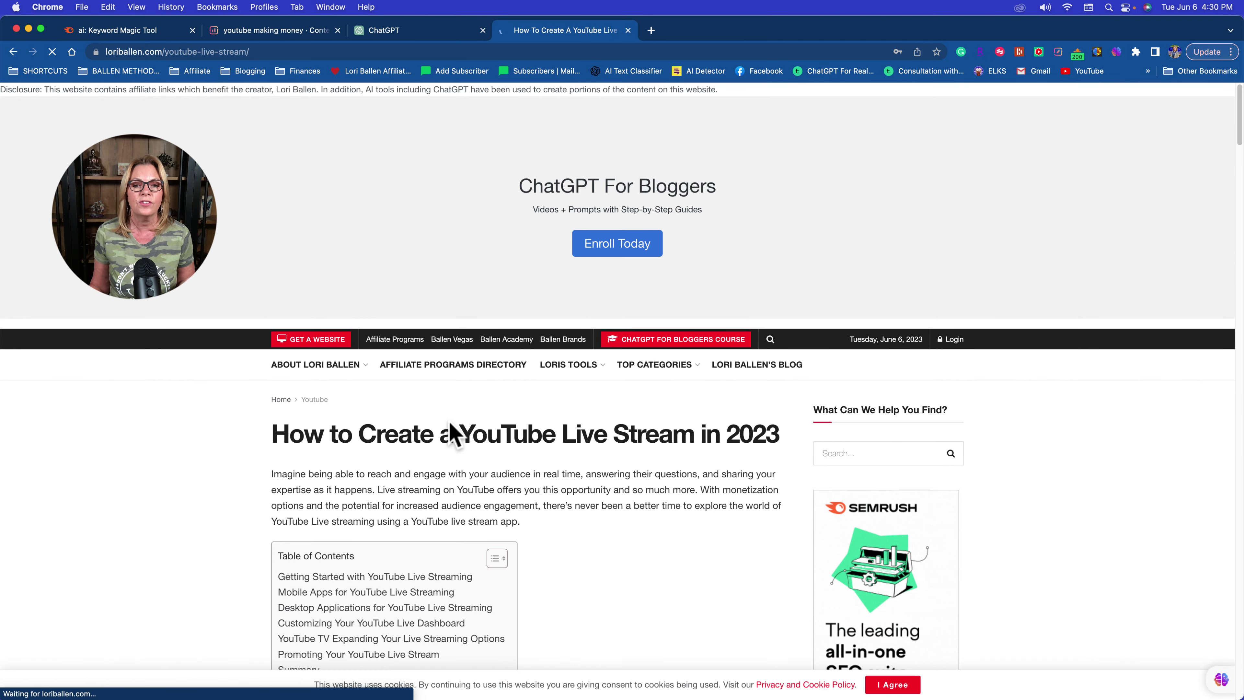
pyautogui.scroll(-3, 200, 433)
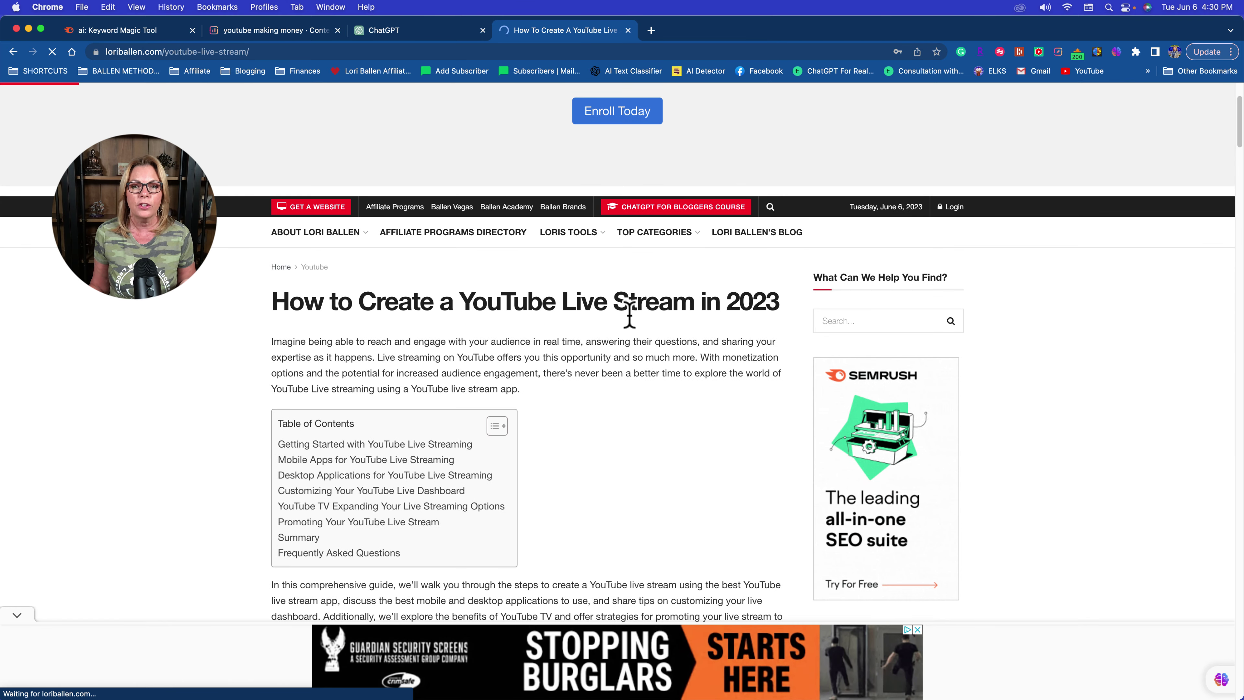
# Look through the published "How to Create a YouTube Live Stream in 2023" article, including its sections, ads, related posts and comment form
pyautogui.scroll(-4, 708, 391)
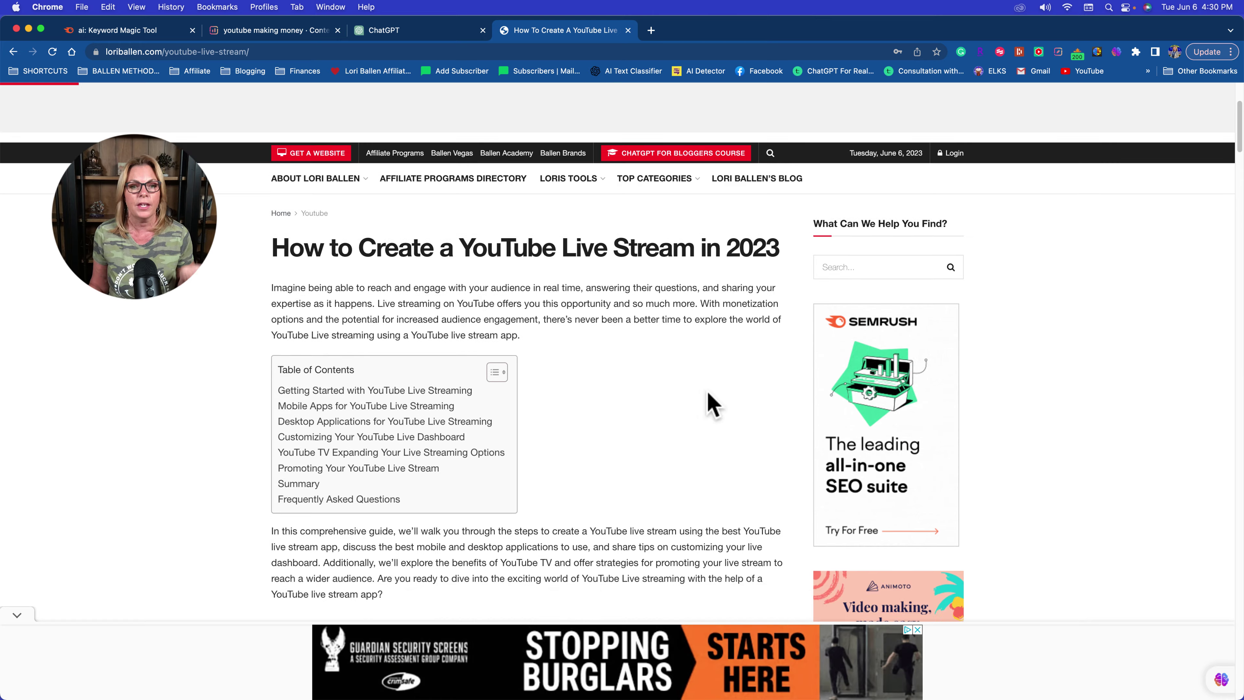
pyautogui.scroll(-10, 700, 403)
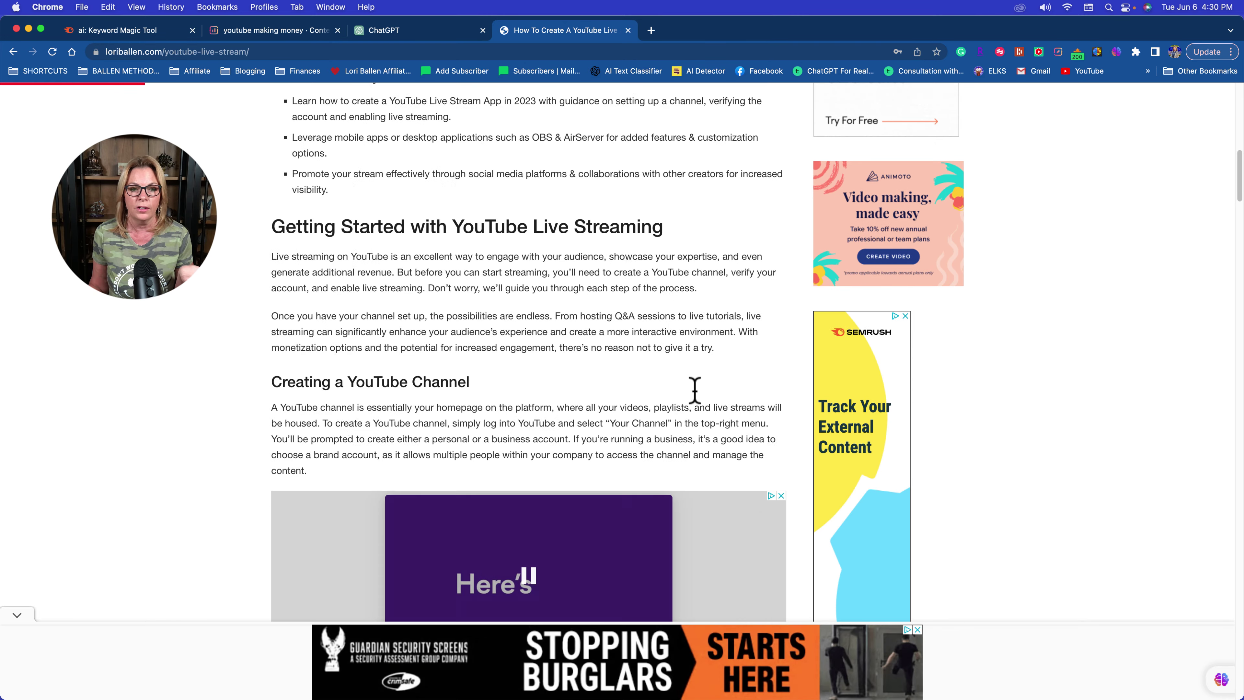
pyautogui.scroll(-15, 700, 402)
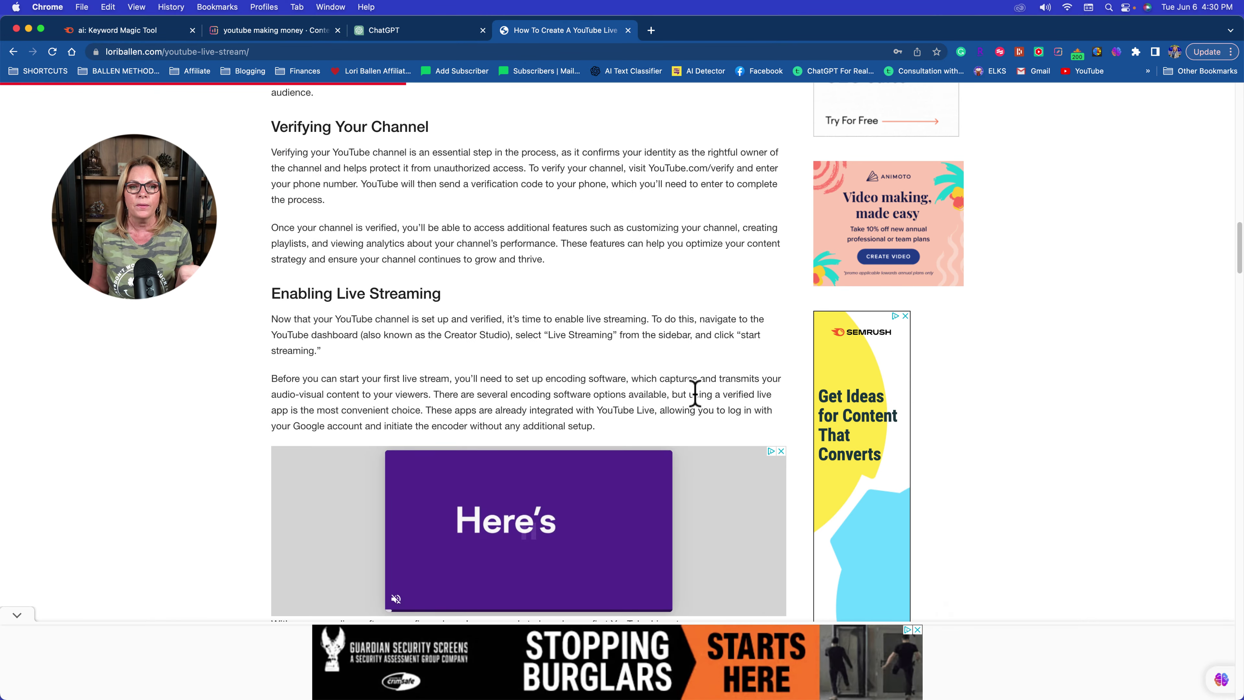
pyautogui.scroll(-15, 696, 394)
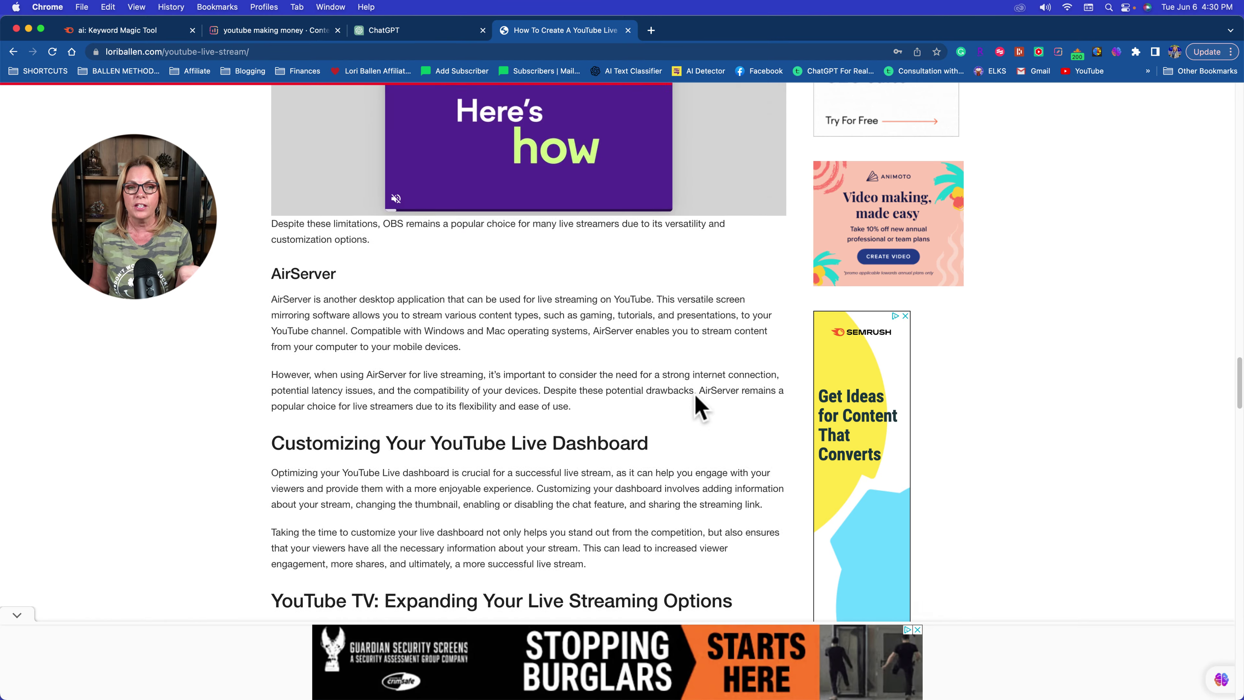
pyautogui.scroll(-15, 696, 406)
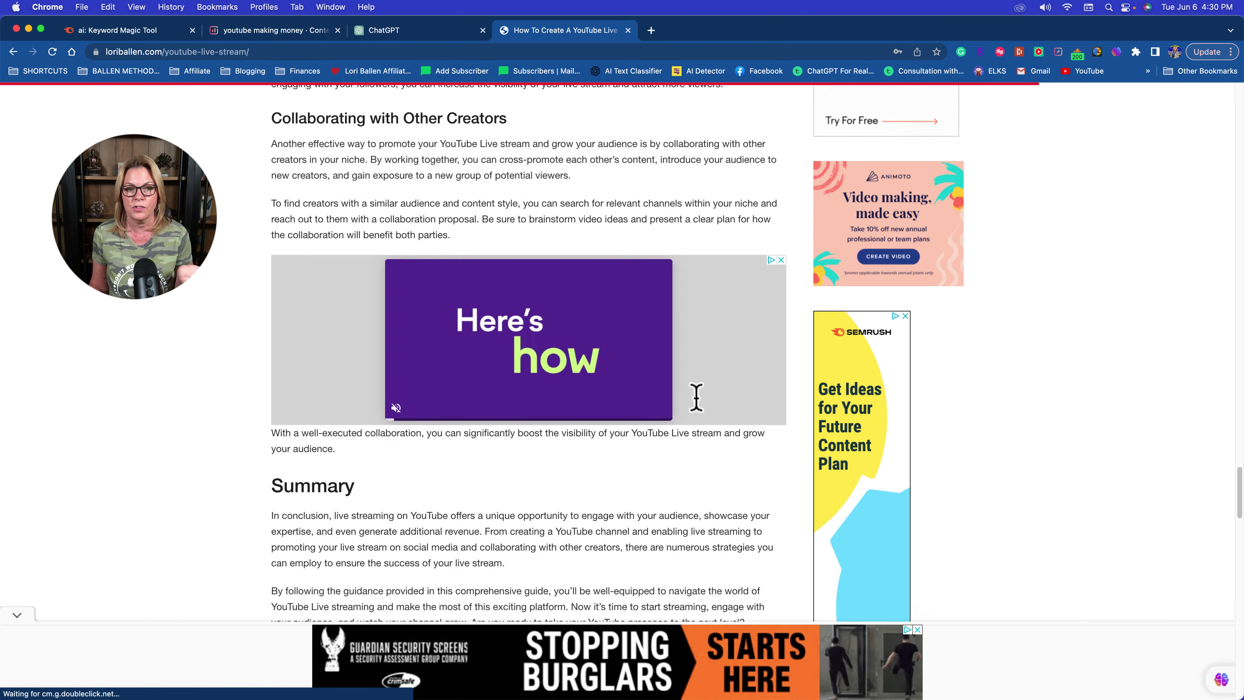
pyautogui.scroll(10, 586, 411)
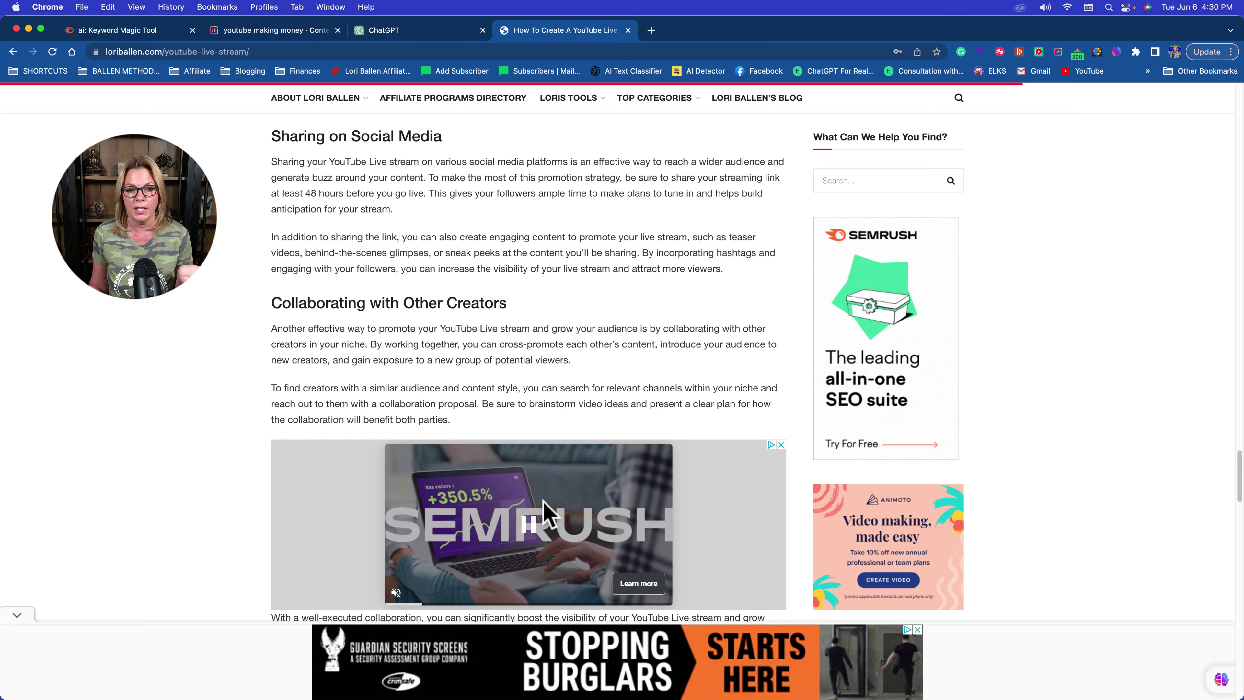
pyautogui.scroll(-20, 544, 514)
pyautogui.scroll(-10, 536, 516)
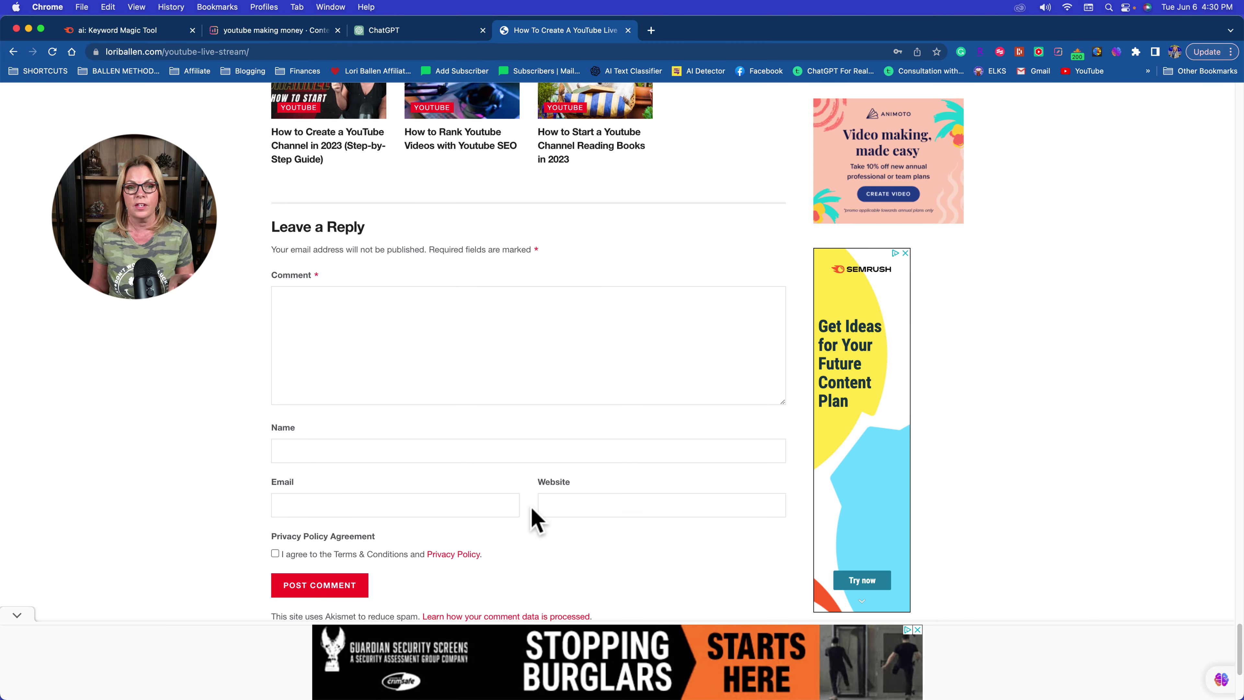
pyautogui.scroll(20, 535, 515)
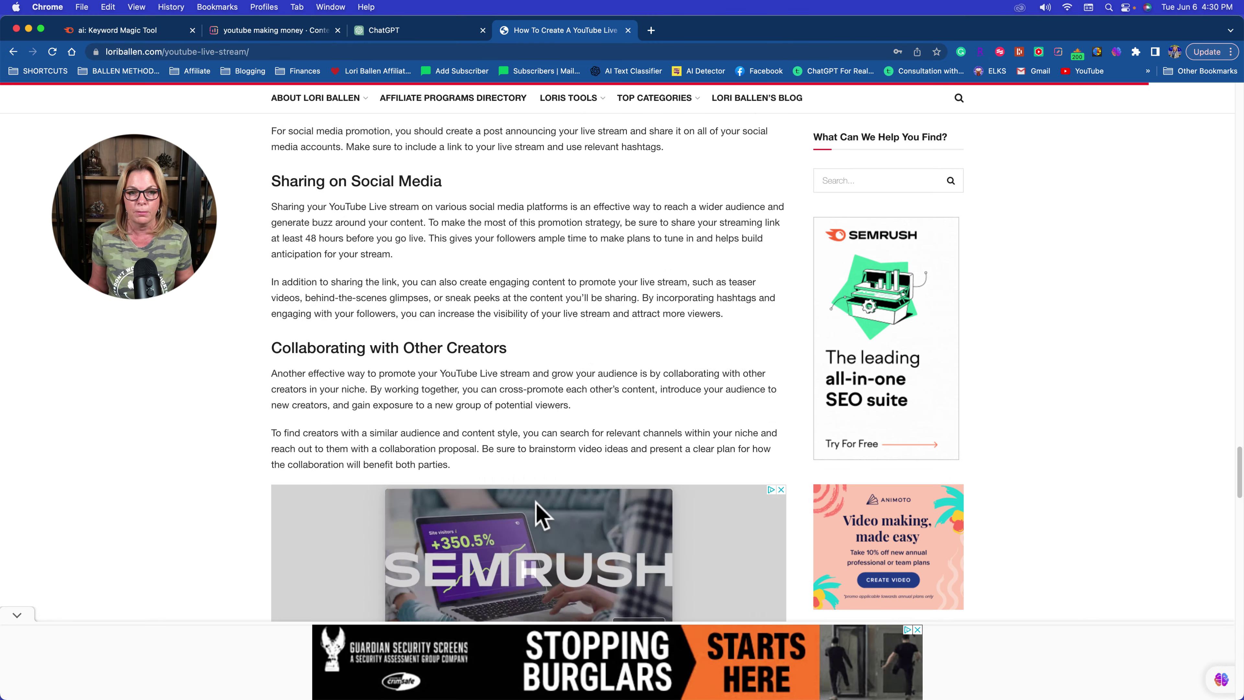
pyautogui.scroll(15, 541, 517)
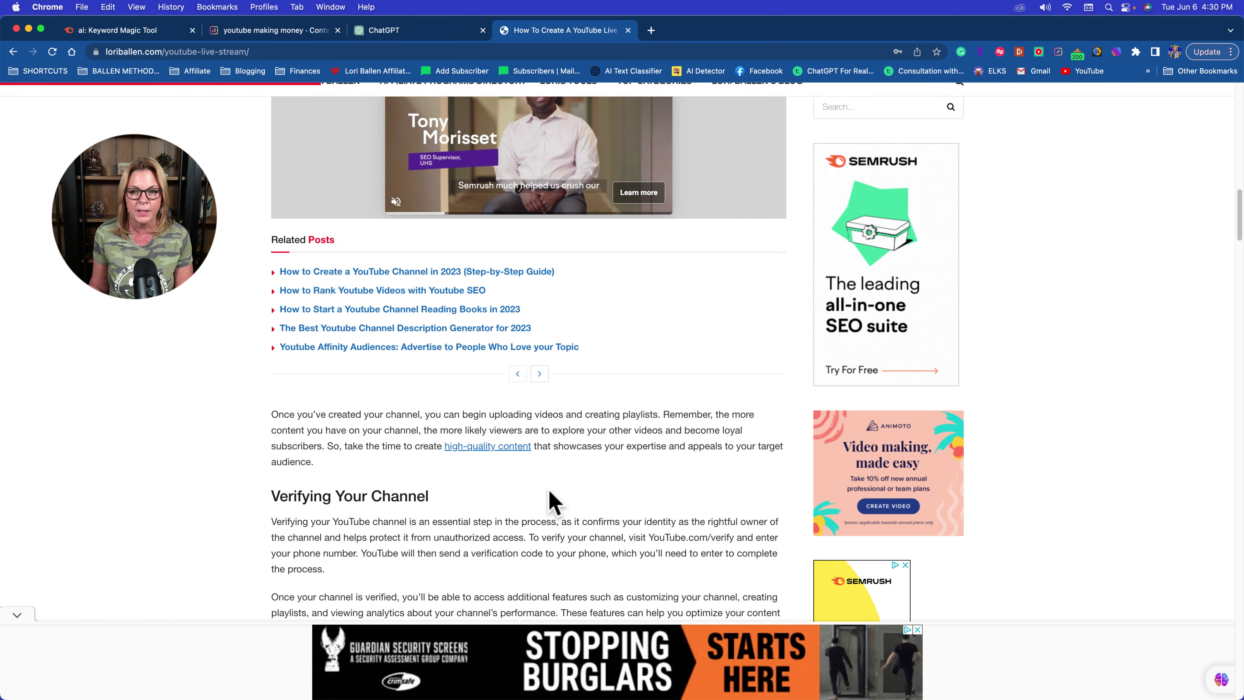
pyautogui.scroll(15, 538, 490)
pyautogui.scroll(5, 549, 495)
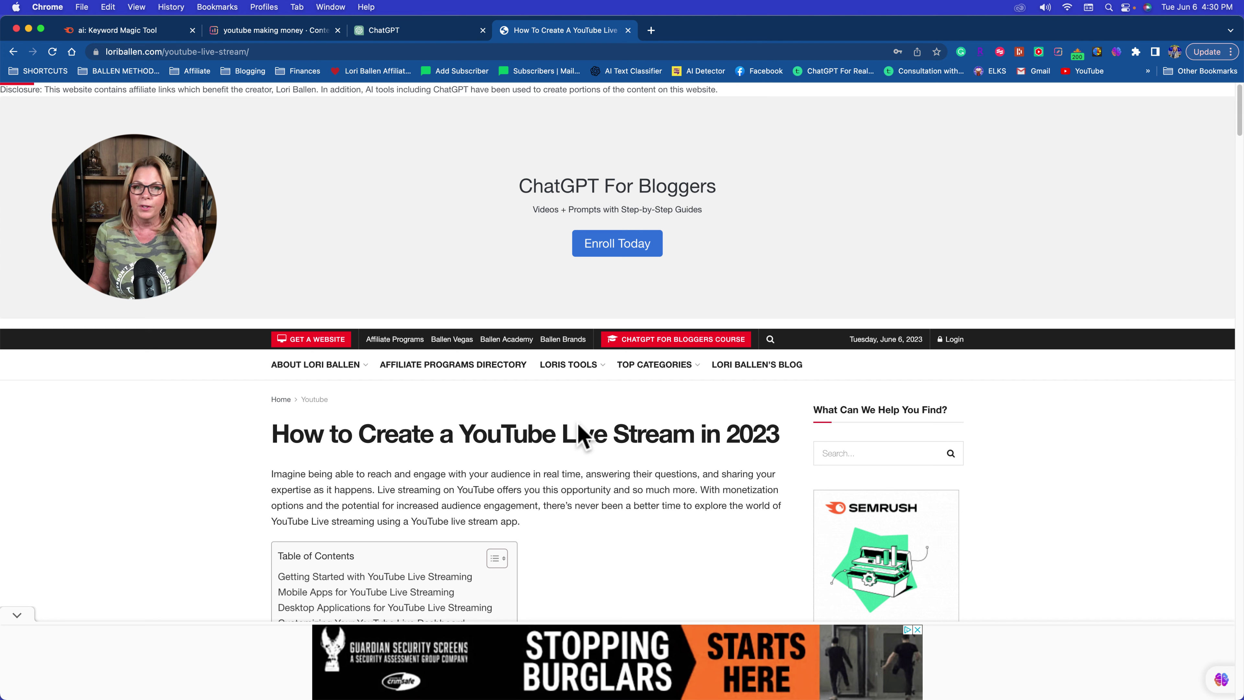
pyautogui.moveTo(657, 357)
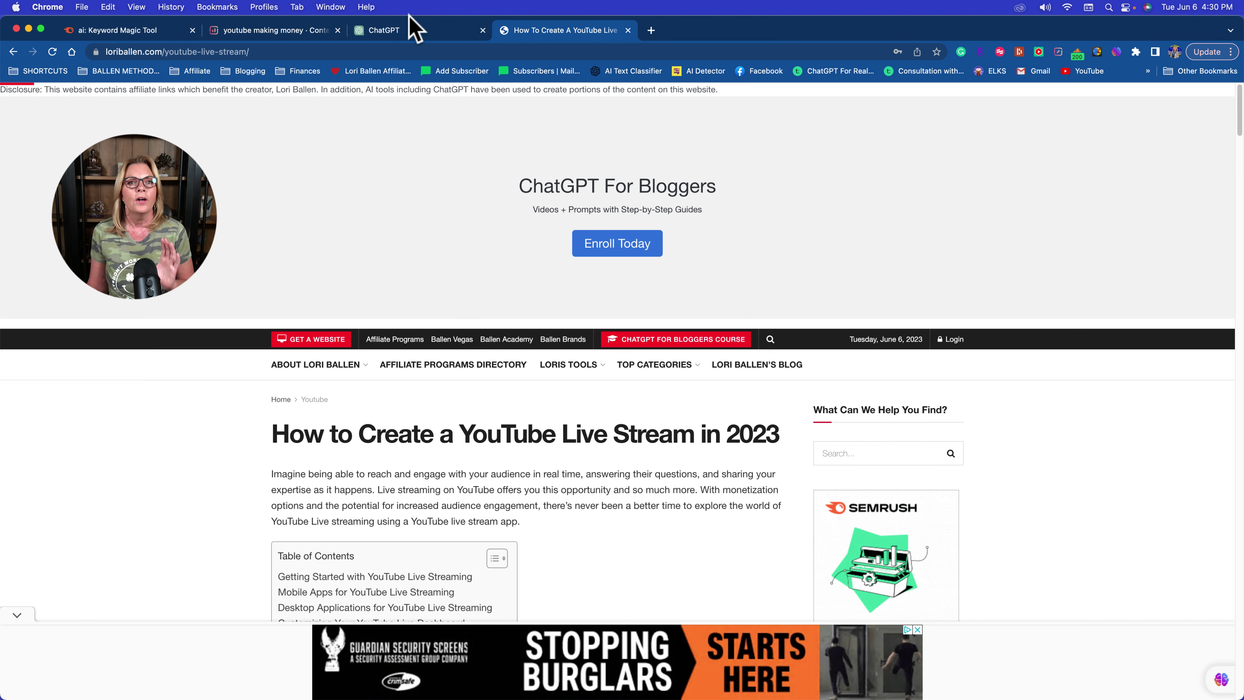
# Switch to ChatGPT and try to copy the first statistic, about YouTube's monthly and daily active users
pyautogui.click(405, 30)
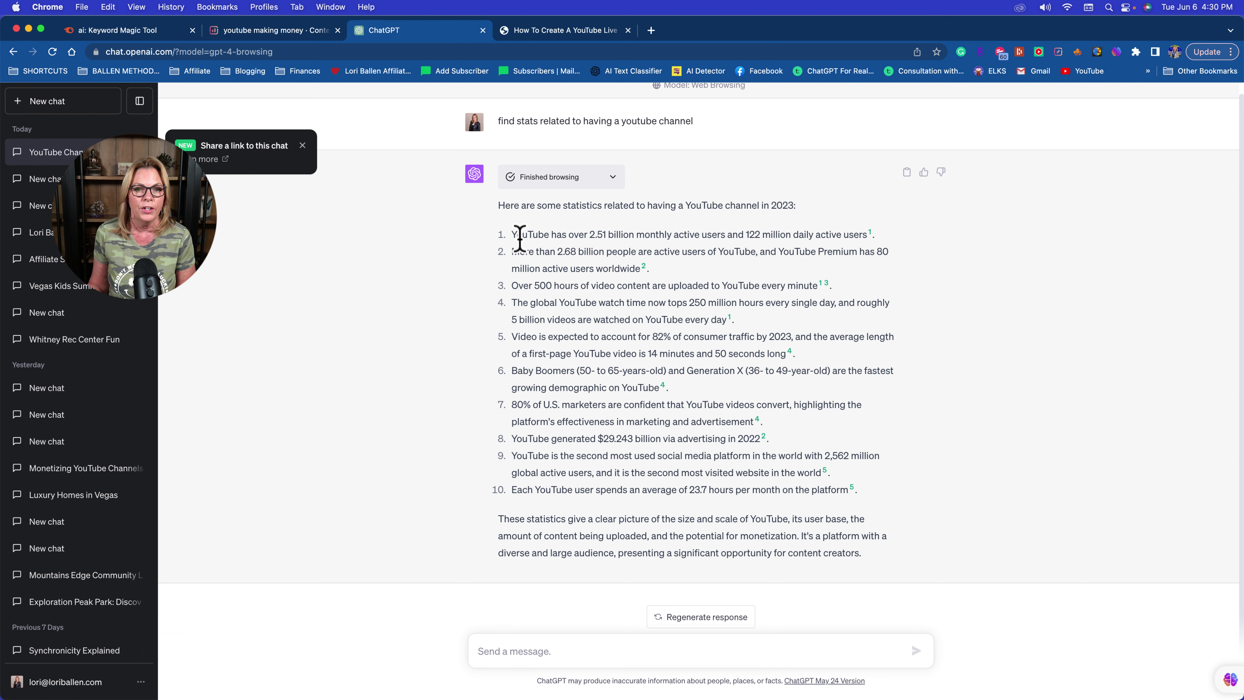
pyautogui.moveTo(510, 234); pyautogui.dragTo(869, 233)
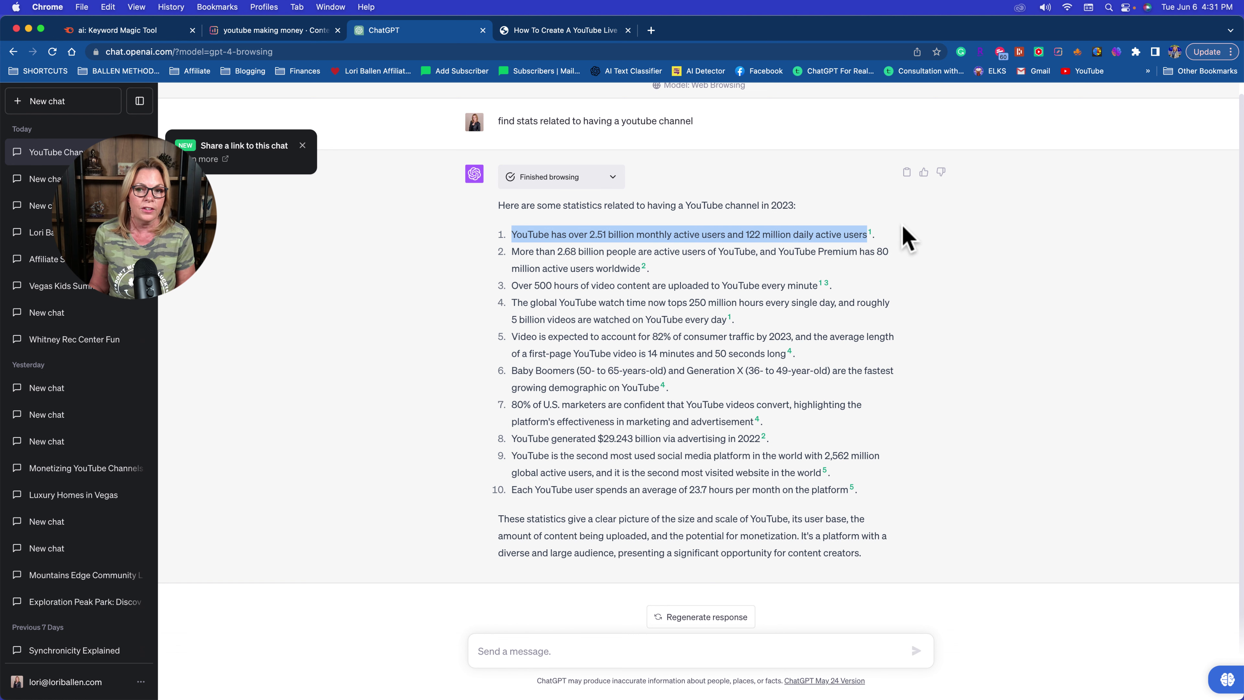
pyautogui.click(891, 239)
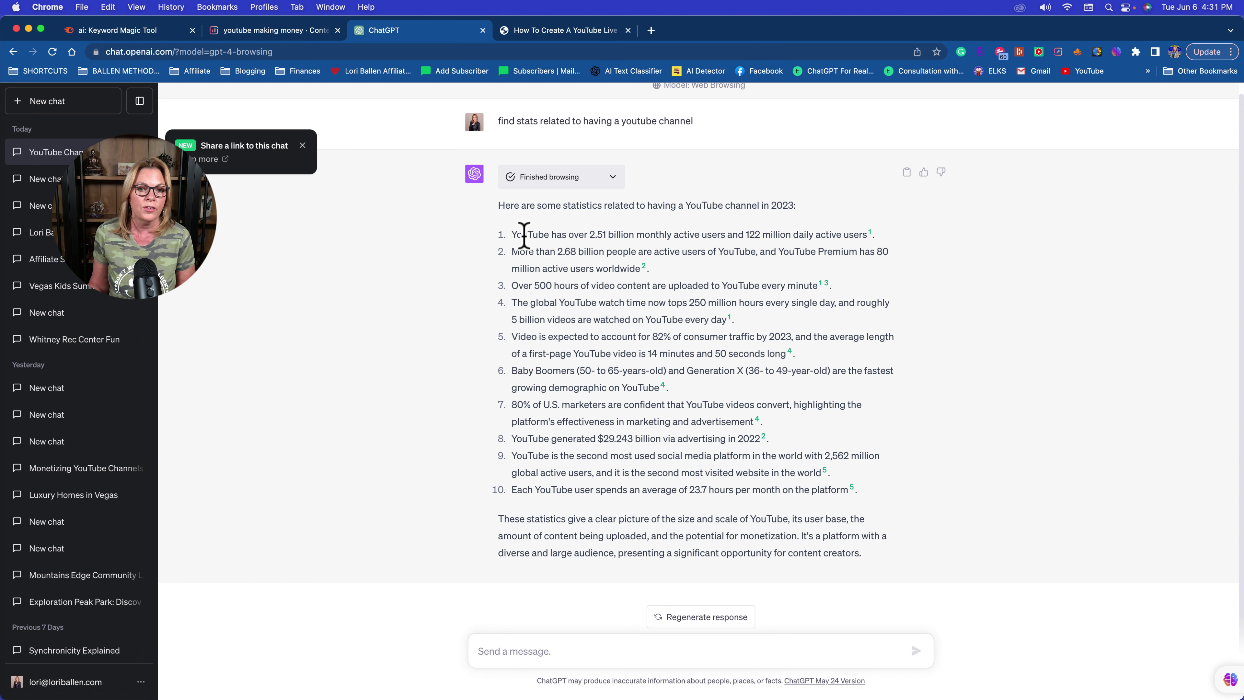
pyautogui.moveTo(512, 235); pyautogui.dragTo(888, 234)
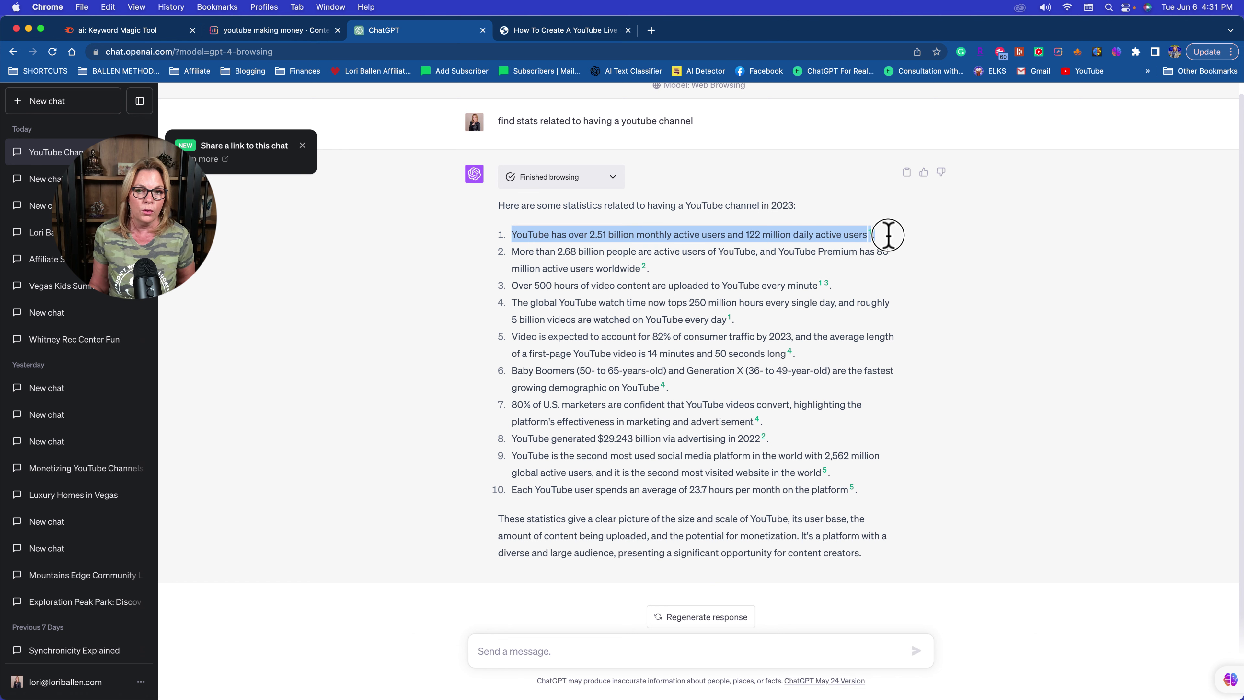
pyautogui.press('super+space')
# In the Surfer article, start a new paragraph below the "Understanding YouTube Monetization" heading and paste the clipboard text
pyautogui.click(271, 30)
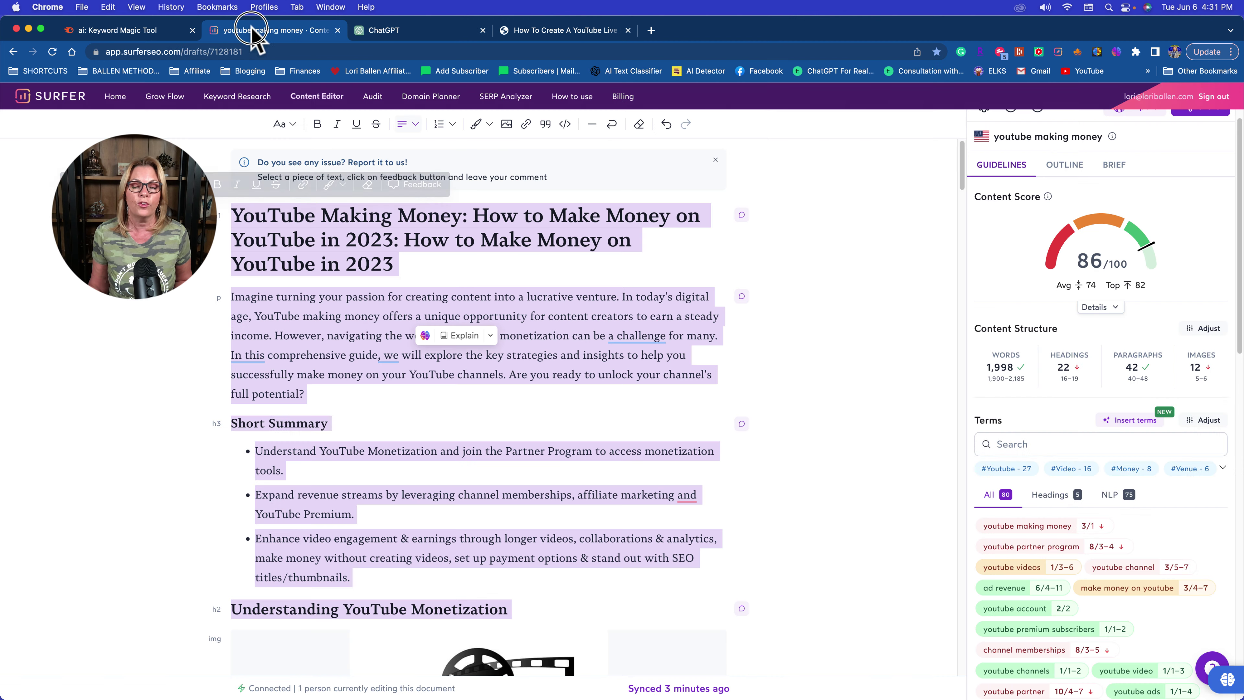
pyautogui.click(490, 262)
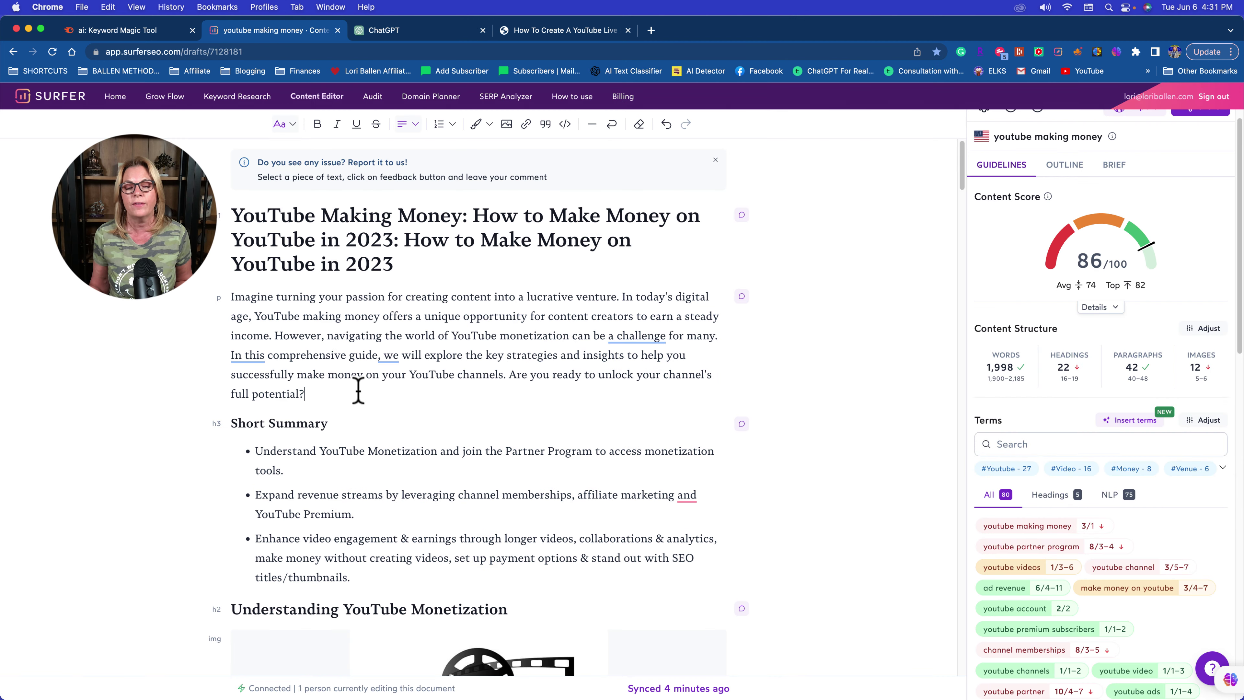
pyautogui.scroll(-5, 358, 391)
pyautogui.click(553, 416)
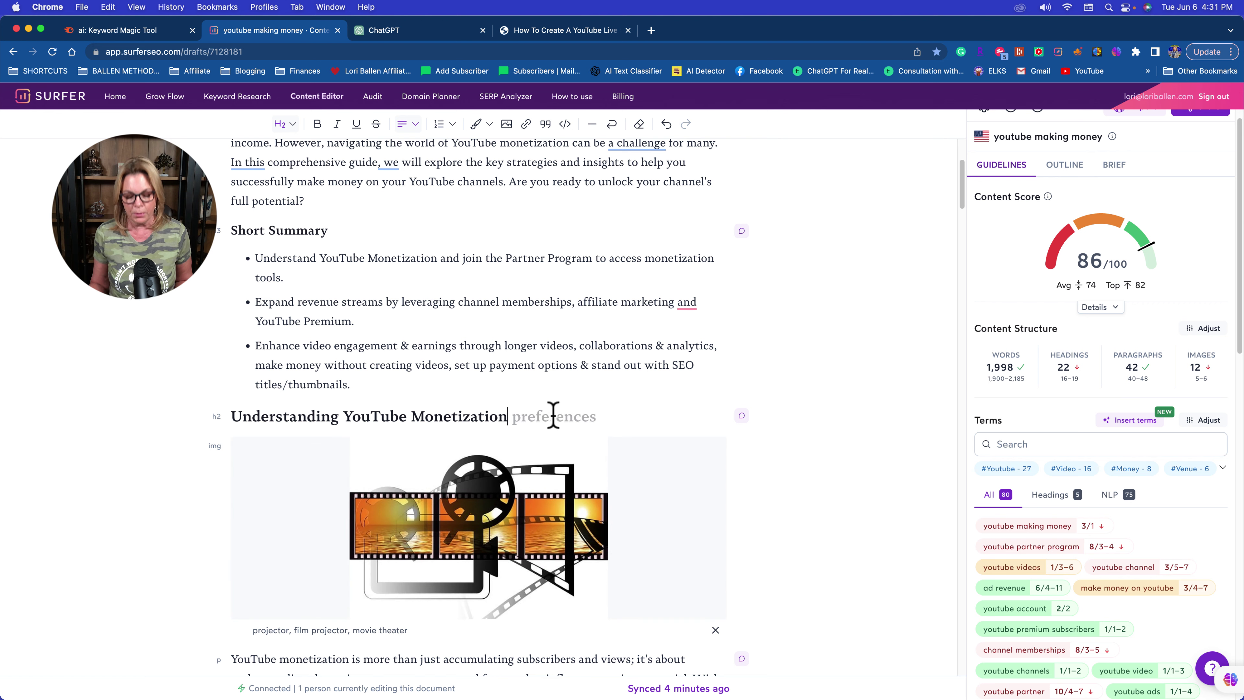
pyautogui.press('Return')
pyautogui.write('youtube making money · Content Editor · Surfer')
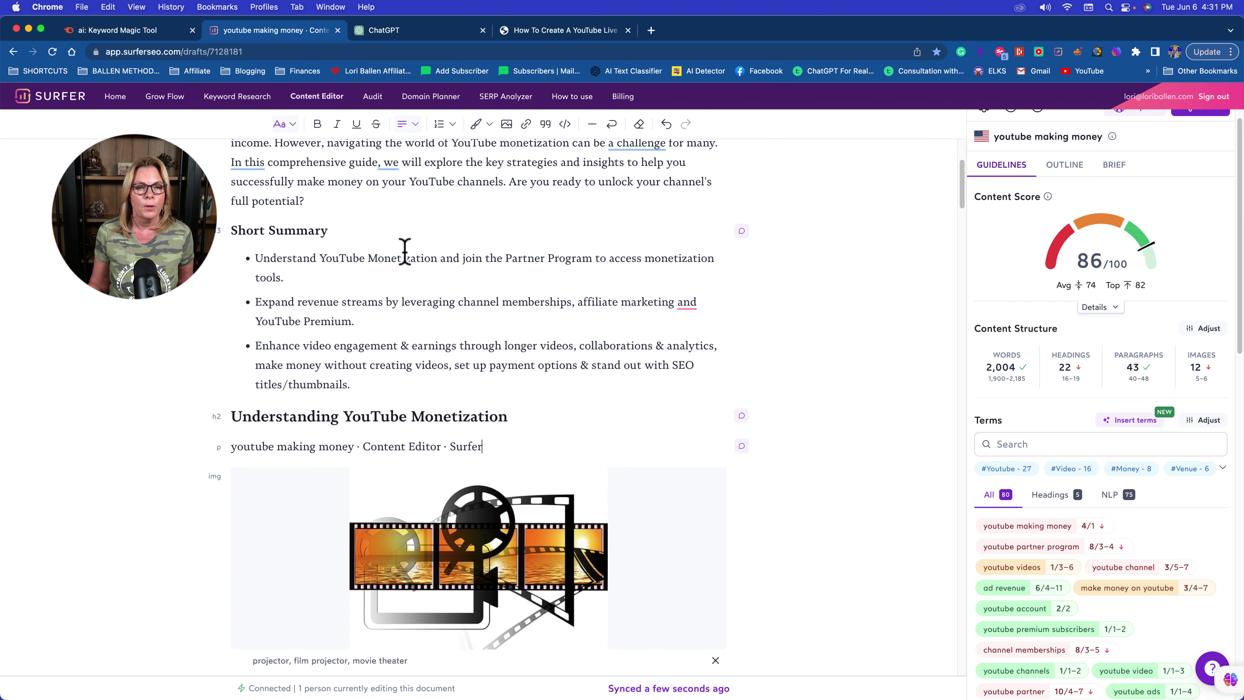
# Return to ChatGPT and copy the whole first statistic on YouTube's monthly and daily active users
pyautogui.click(423, 29)
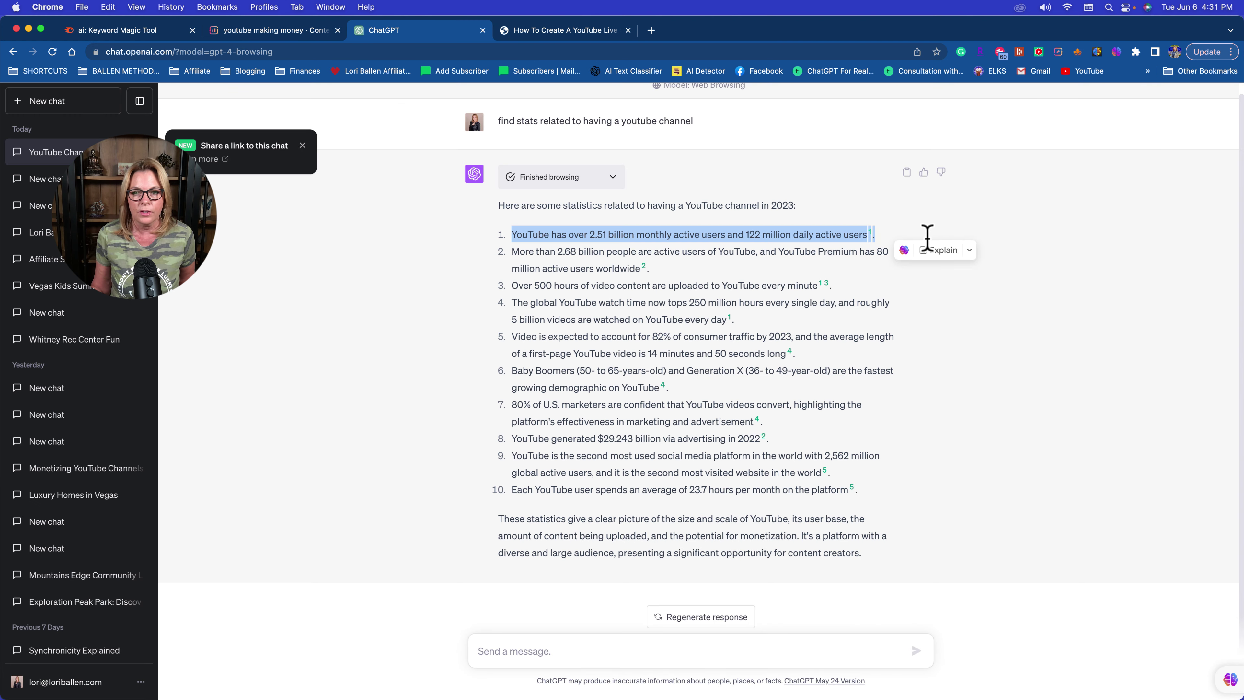
pyautogui.click(876, 236)
pyautogui.moveTo(875, 236); pyautogui.dragTo(511, 235)
pyautogui.press('cmd+c')
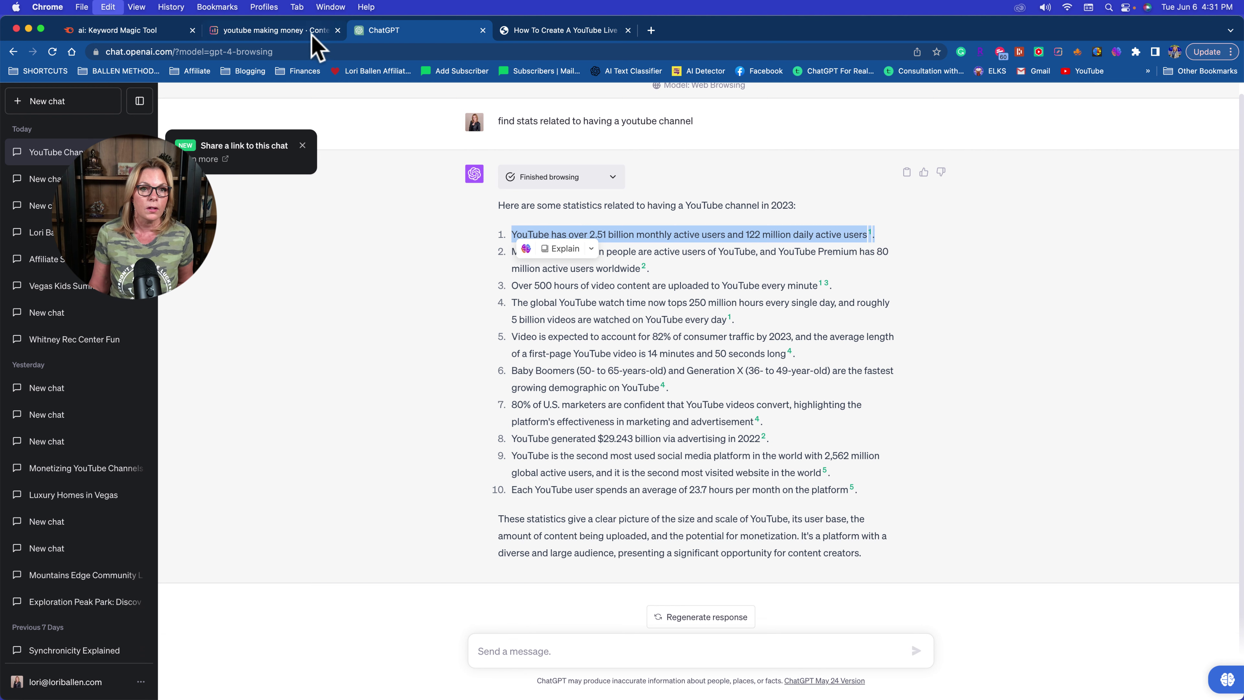
# Replace the paragraph below Surfer's "Understanding YouTube Monetization" heading with the copied statistic and turn the numbered item into plain text
pyautogui.click(306, 32)
pyautogui.click(405, 204)
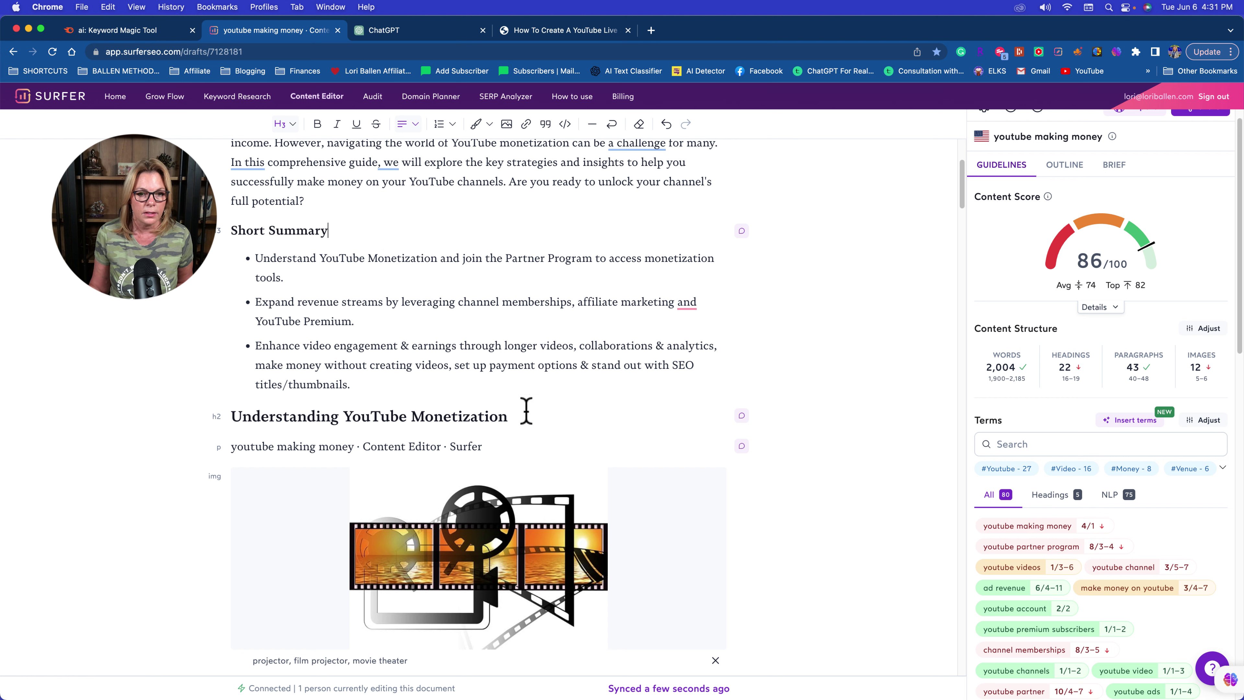
pyautogui.moveTo(515, 447); pyautogui.dragTo(230, 444)
pyautogui.press('cmd+v')
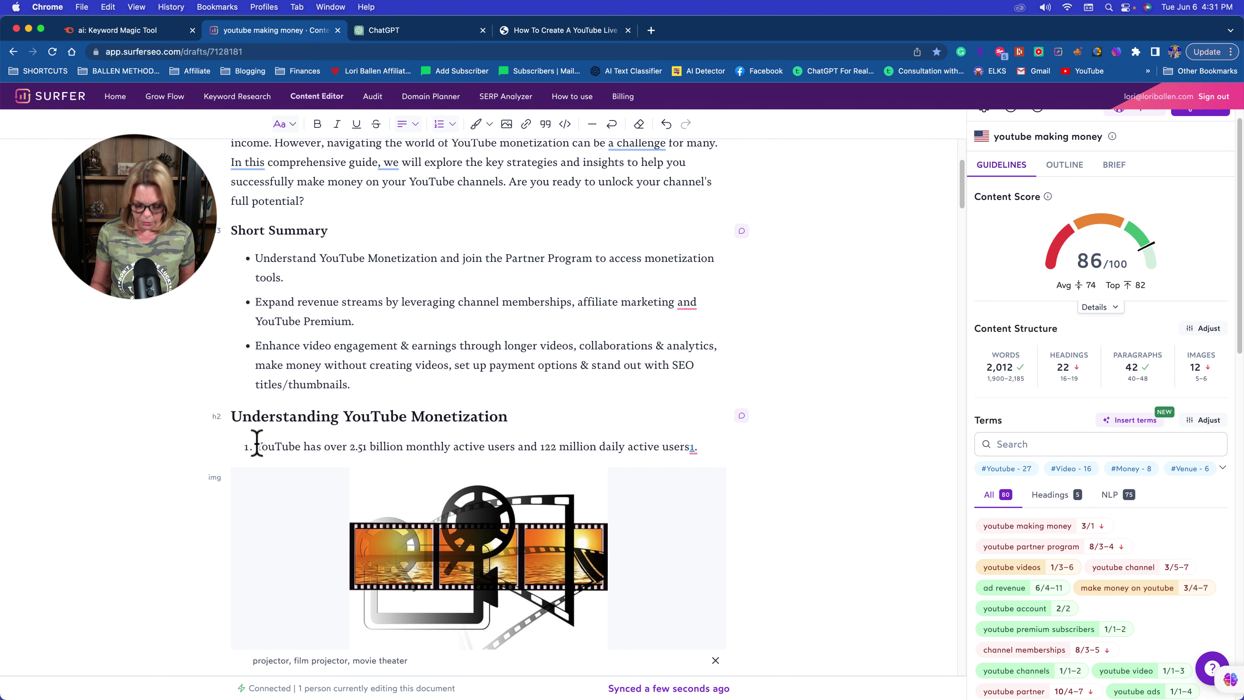
pyautogui.press('BackSpace')
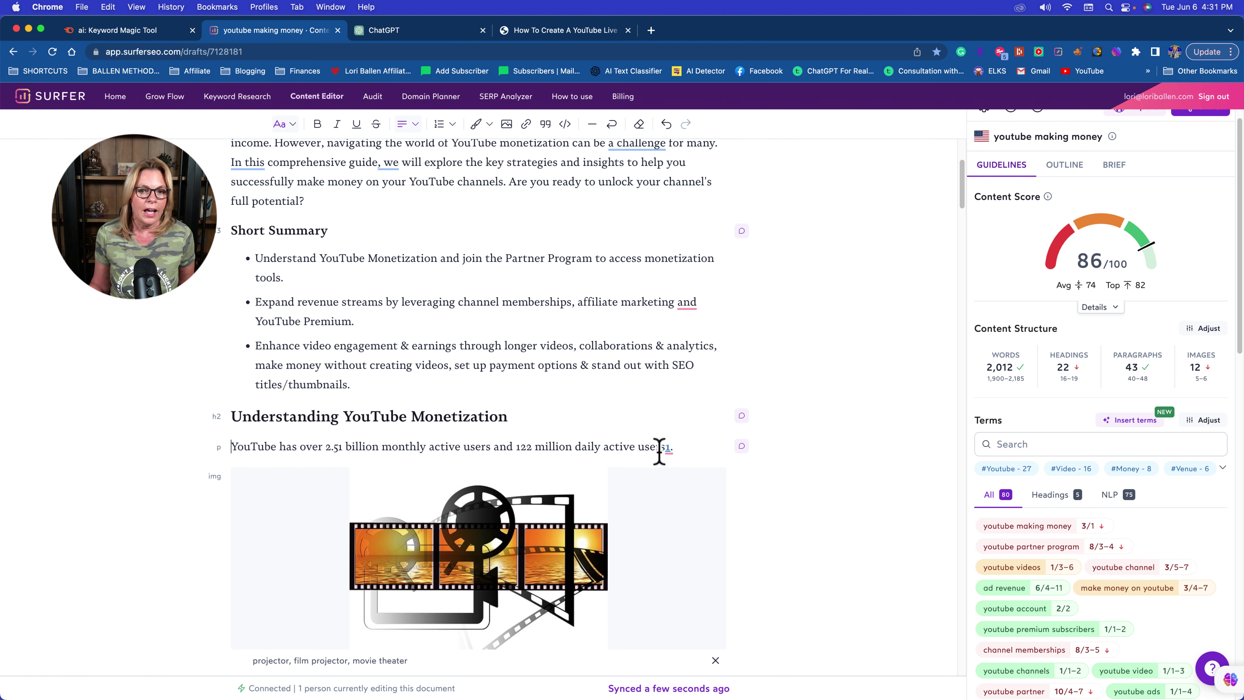
pyautogui.moveTo(670, 447)
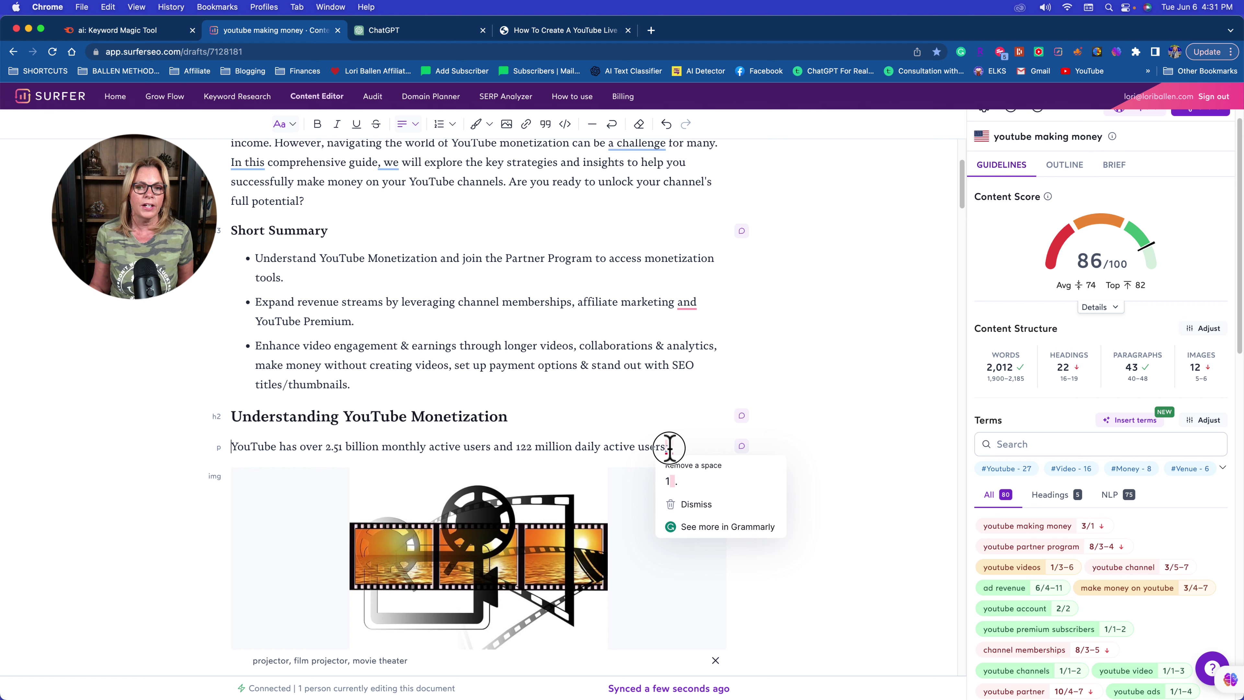
pyautogui.click(676, 447)
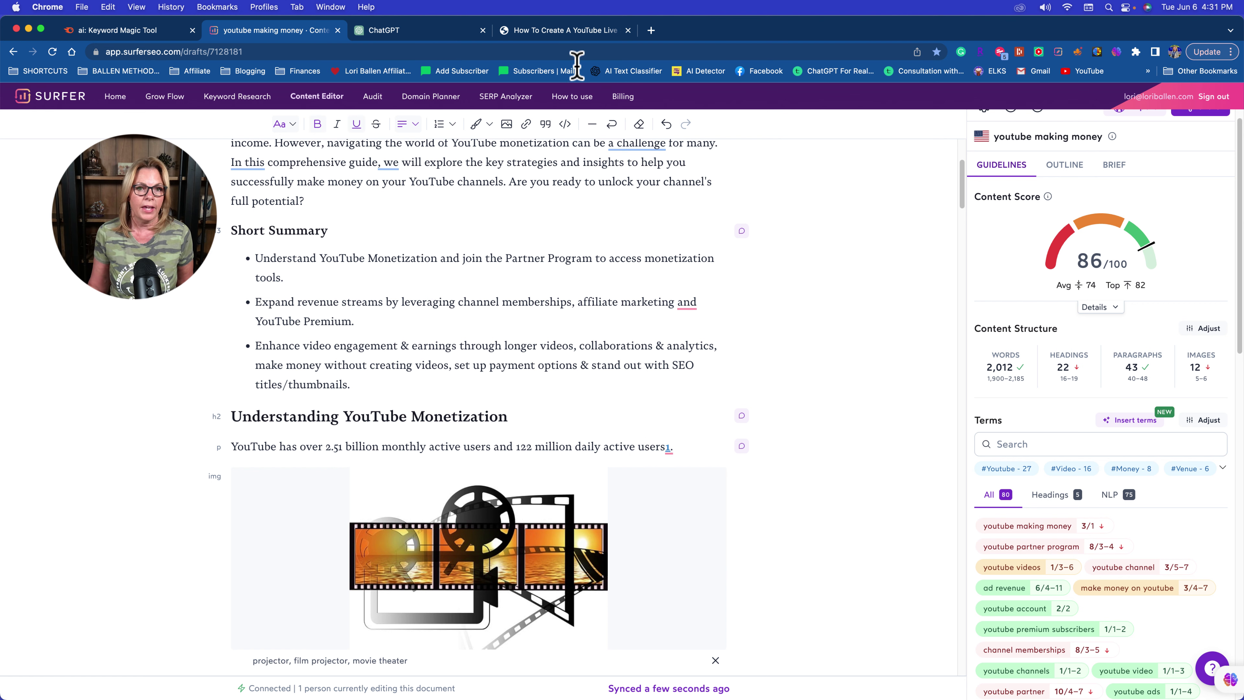
# Open the source cited for the first statistic in ChatGPT and copy the Zippia page's web address
pyautogui.click(421, 28)
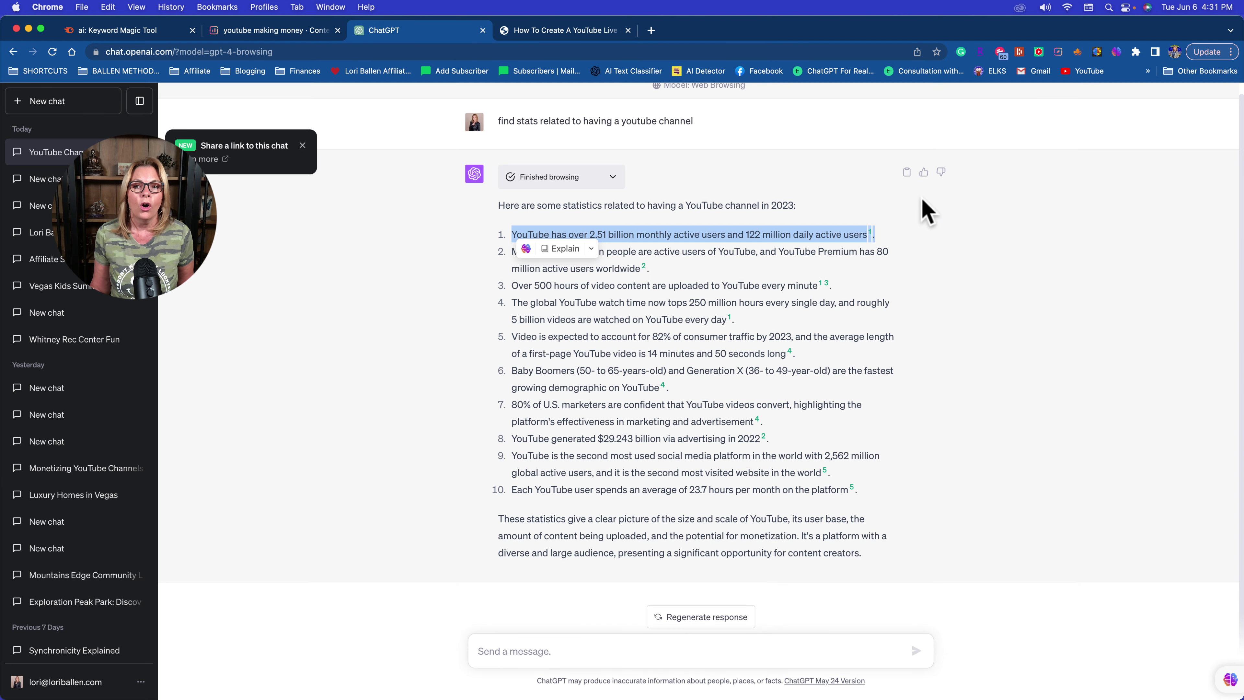
pyautogui.click(869, 232)
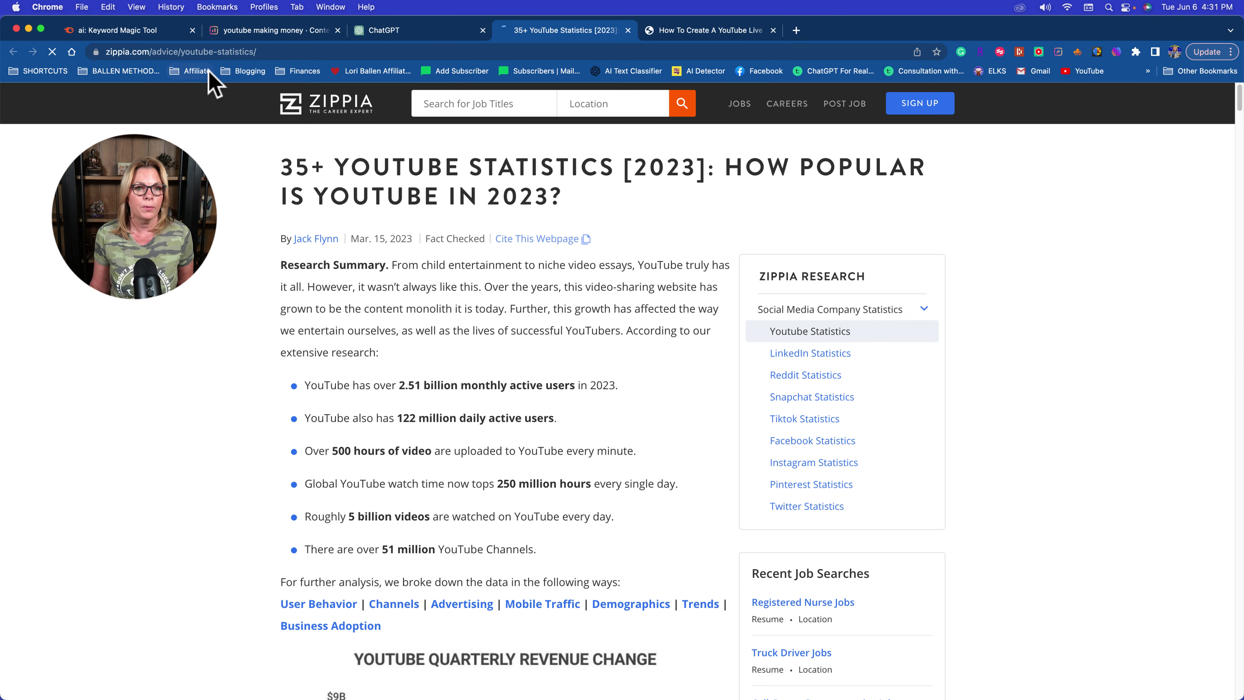
pyautogui.click(199, 51)
pyautogui.press('super+c')
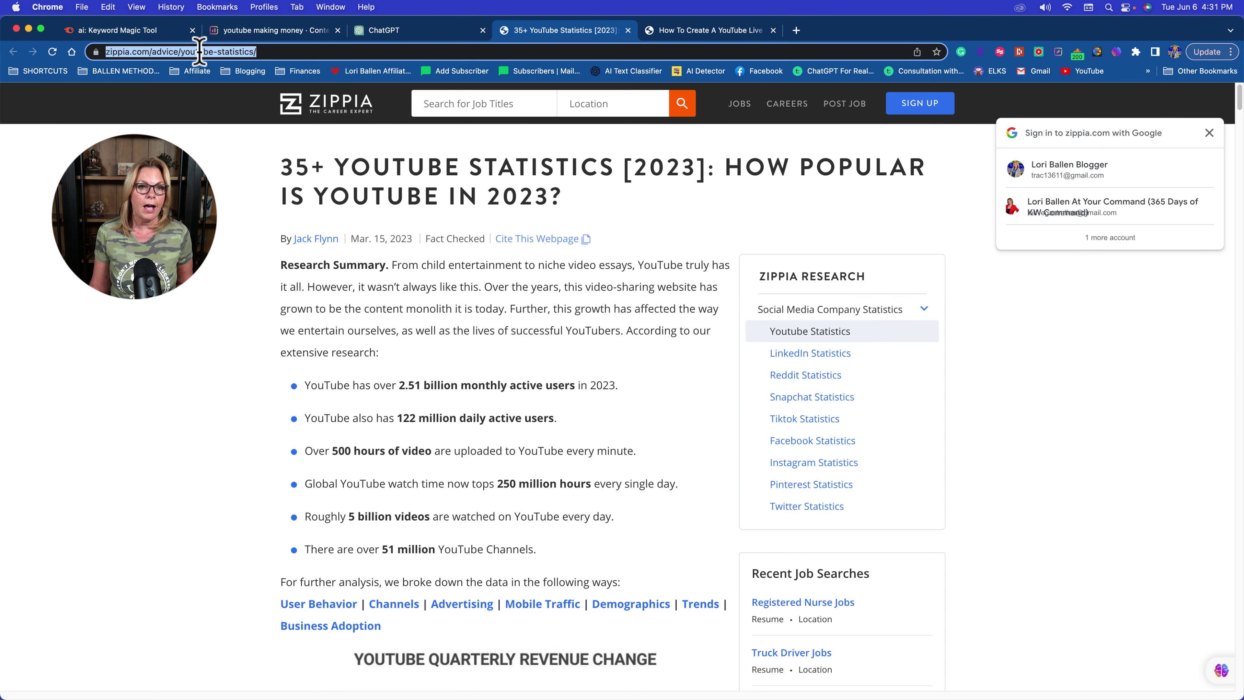
# Return to the Surfer article and delete the leftover citation number at the end of the statistic under "Understanding YouTube Monetization"
pyautogui.click(402, 30)
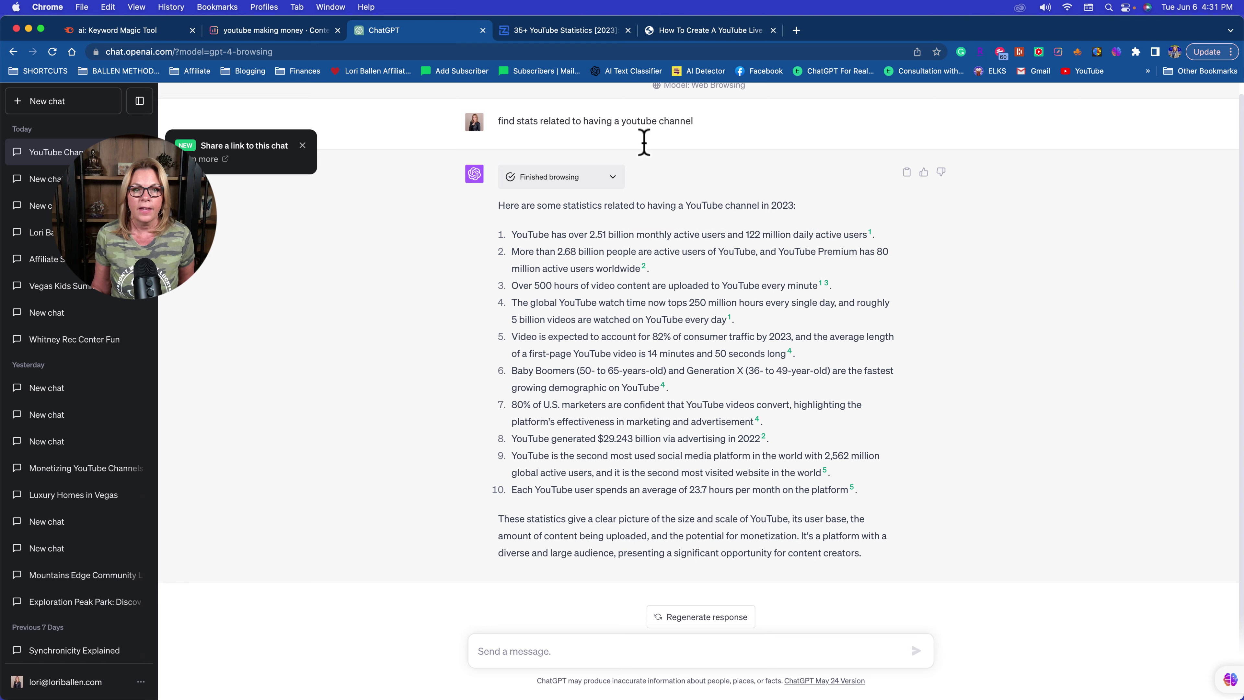
pyautogui.click(307, 31)
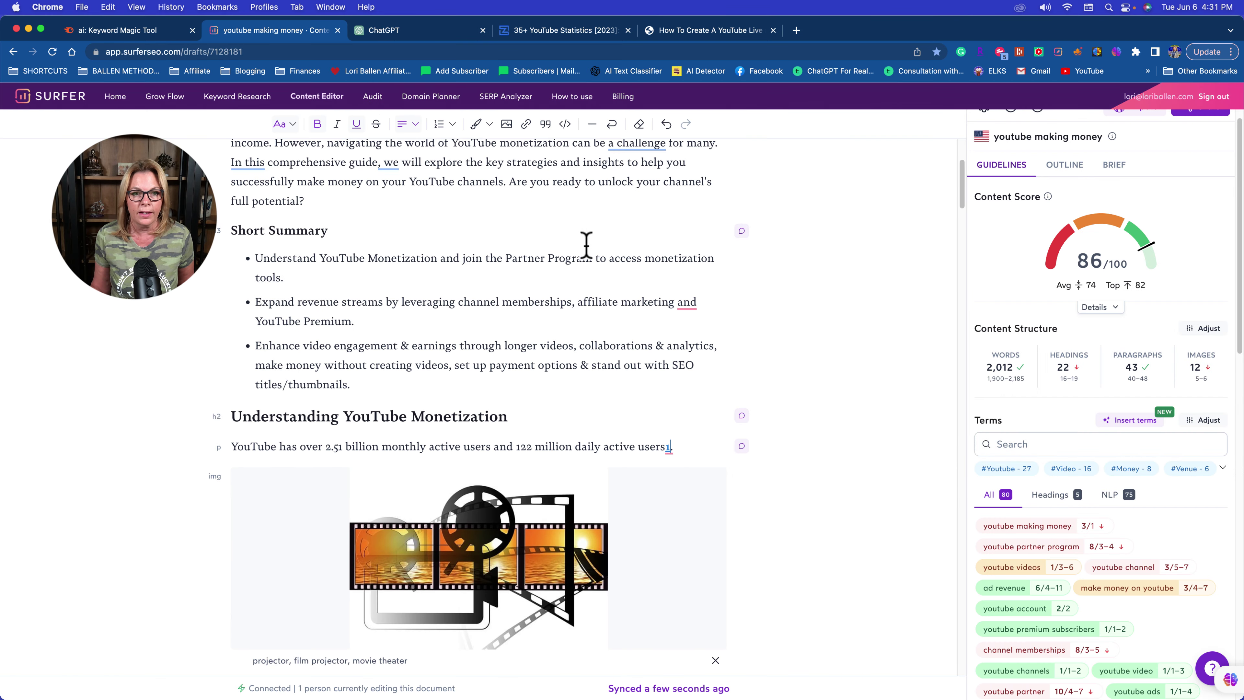
pyautogui.scroll(3, 585, 274)
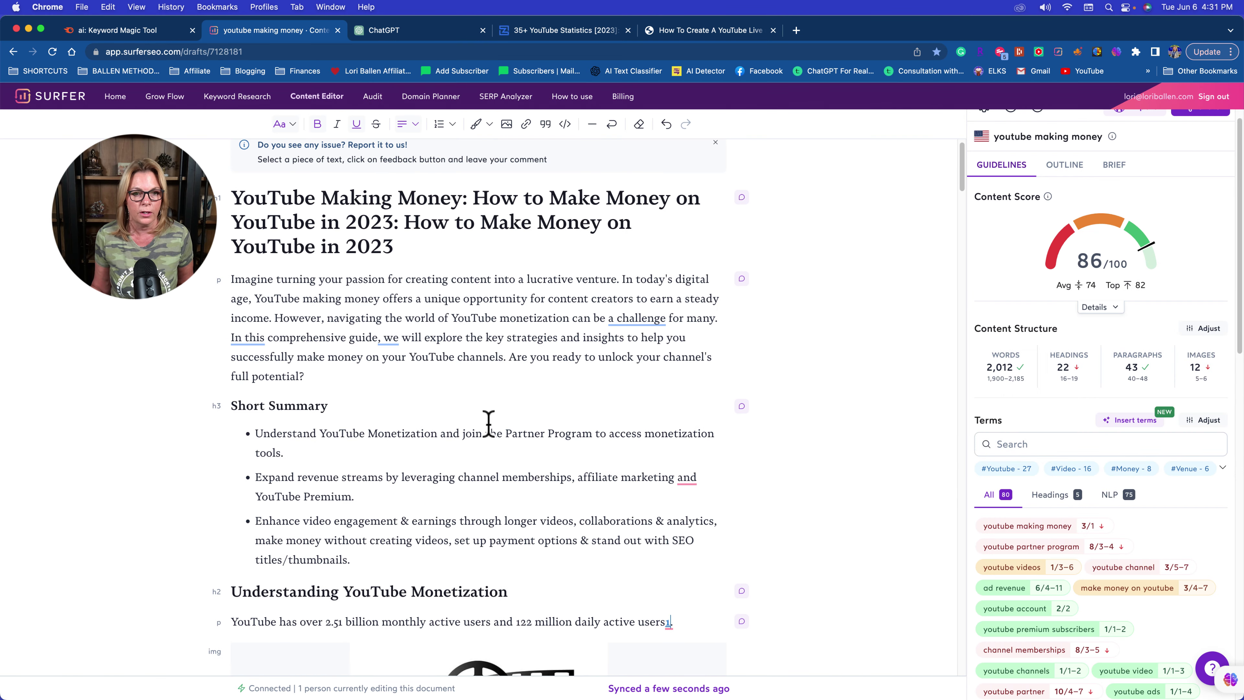
pyautogui.scroll(-10, 482, 426)
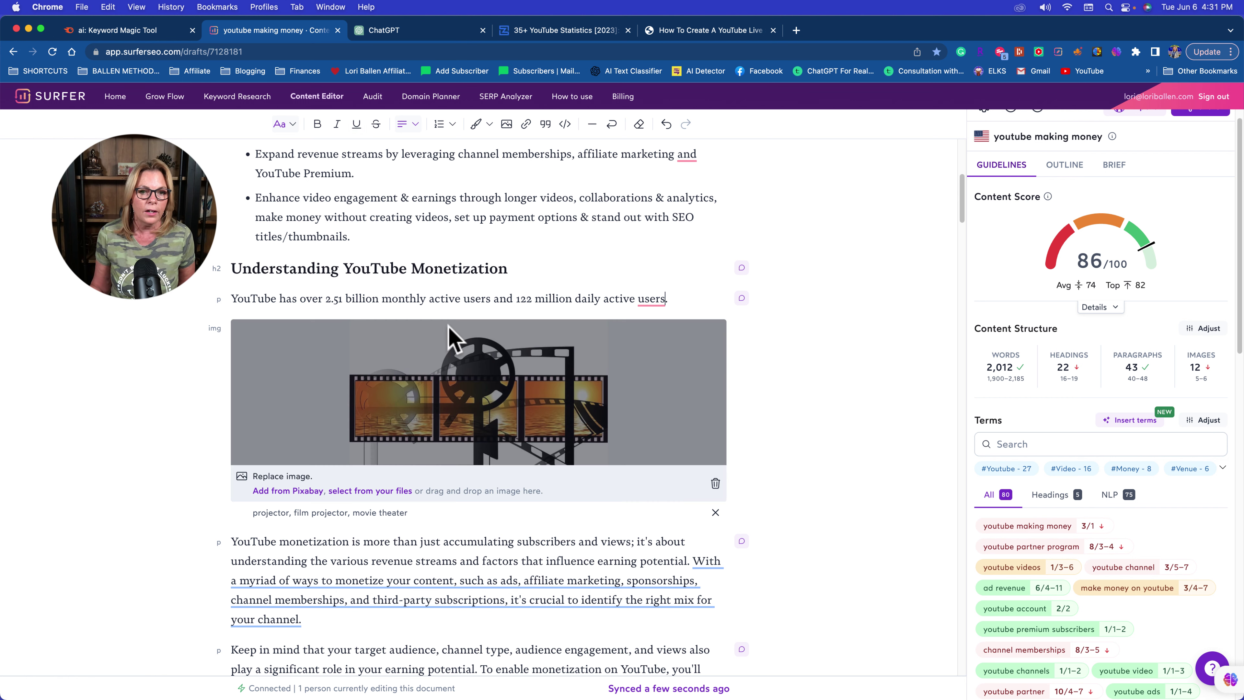
pyautogui.moveTo(494, 300); pyautogui.dragTo(325, 296)
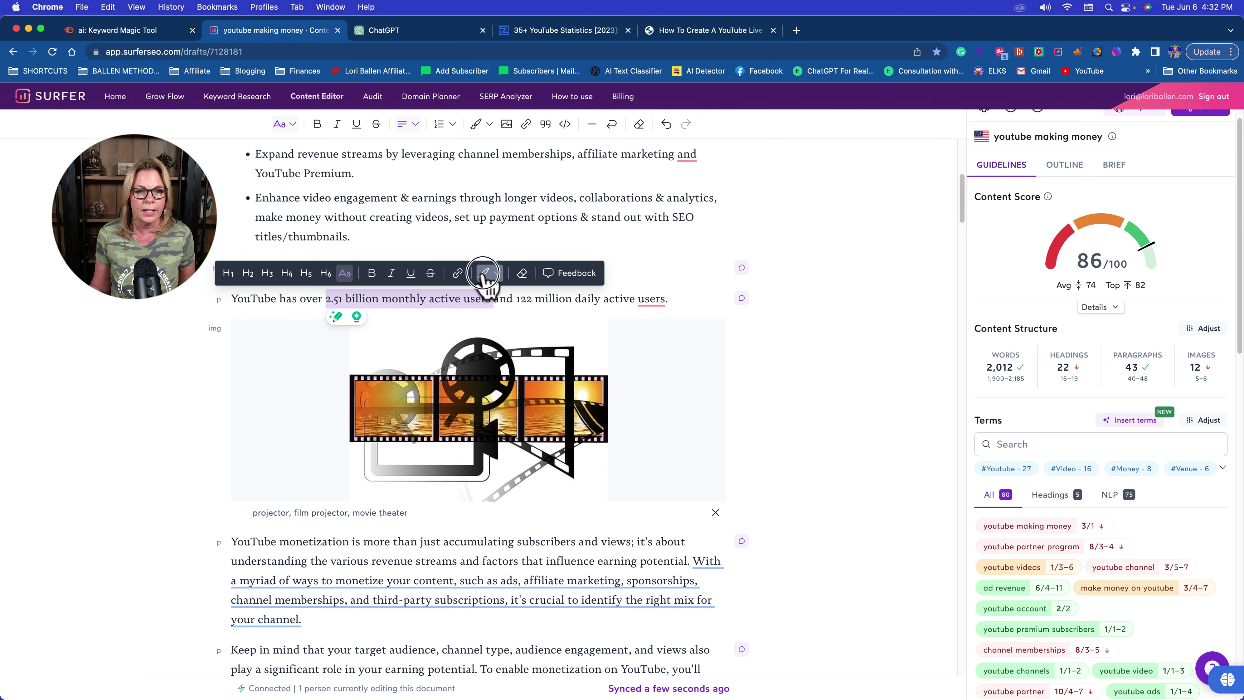
pyautogui.click(457, 275)
pyautogui.press('super+v')
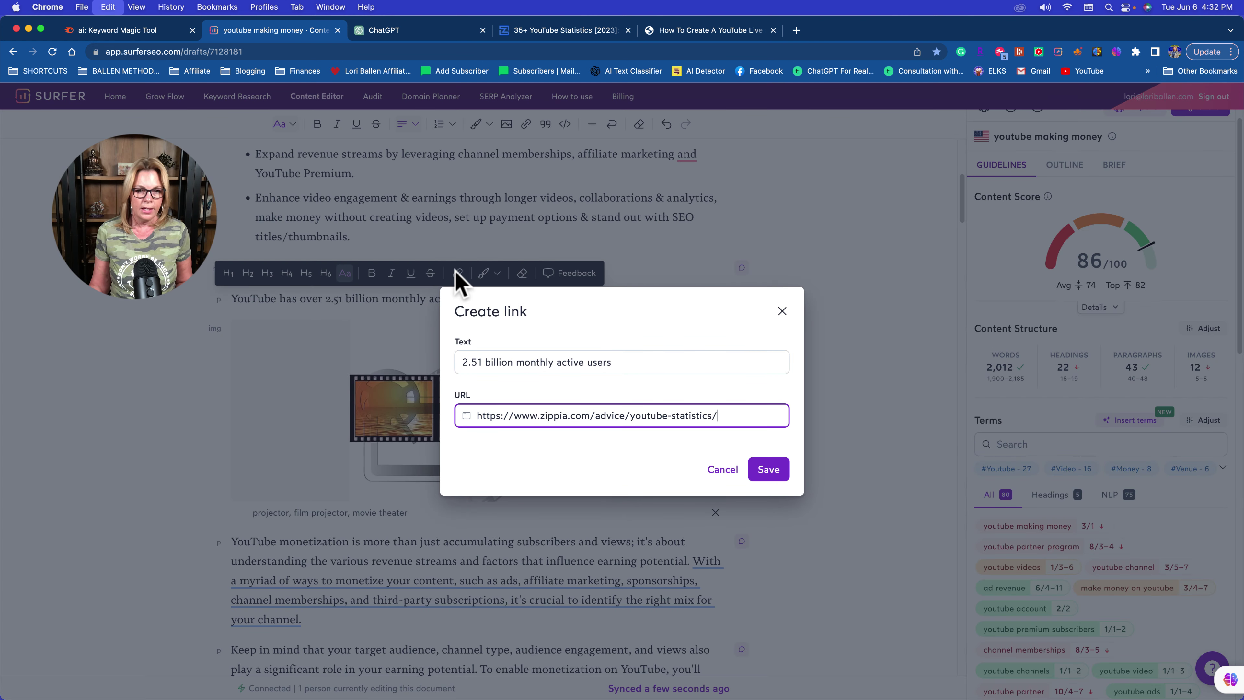
pyautogui.click(768, 469)
pyautogui.click(648, 275)
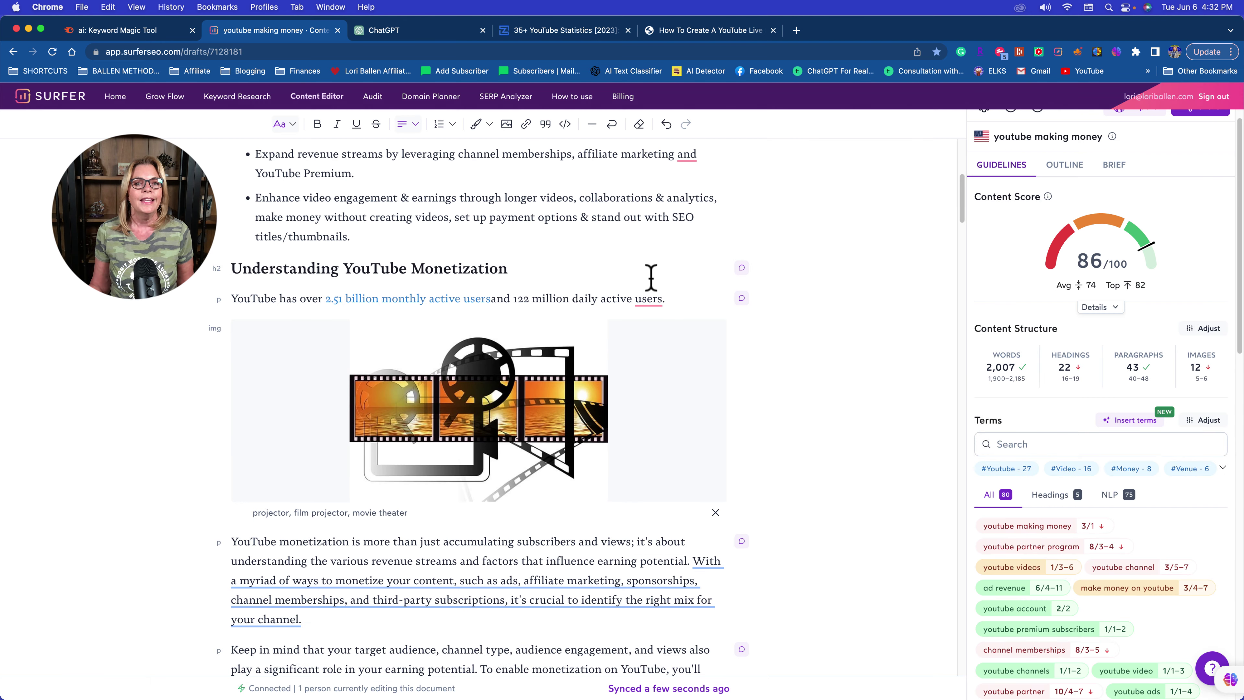
pyautogui.click(494, 300)
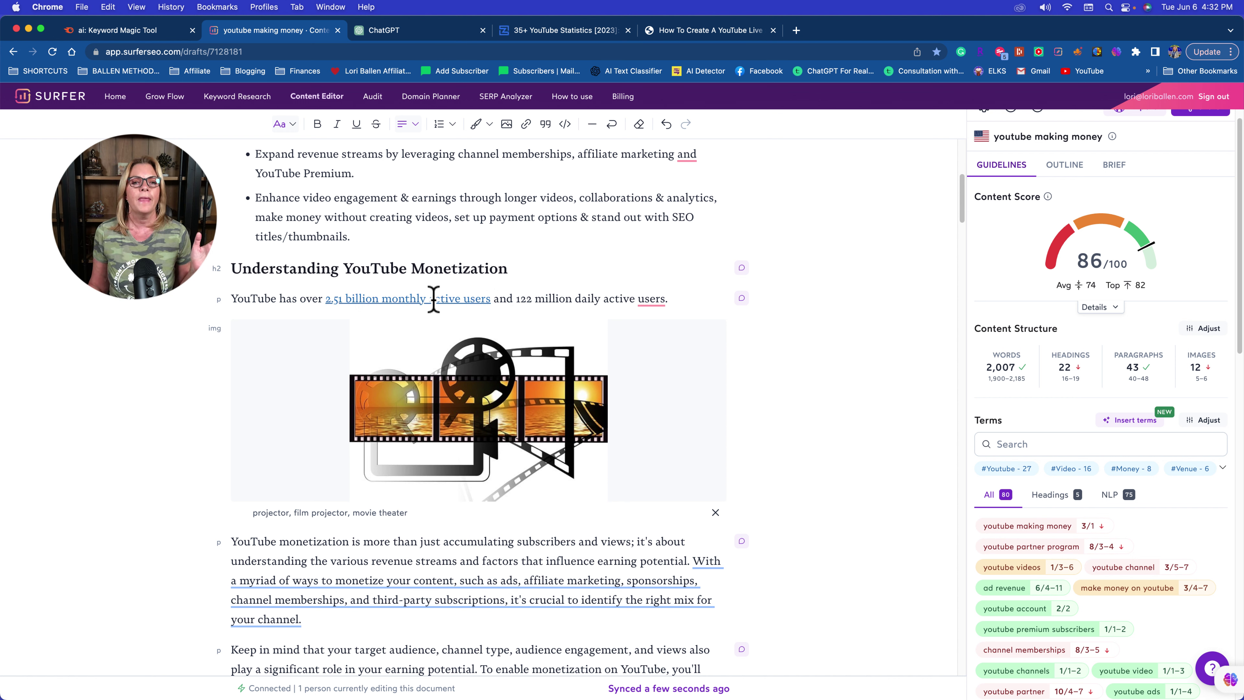
pyautogui.moveTo(428, 334)
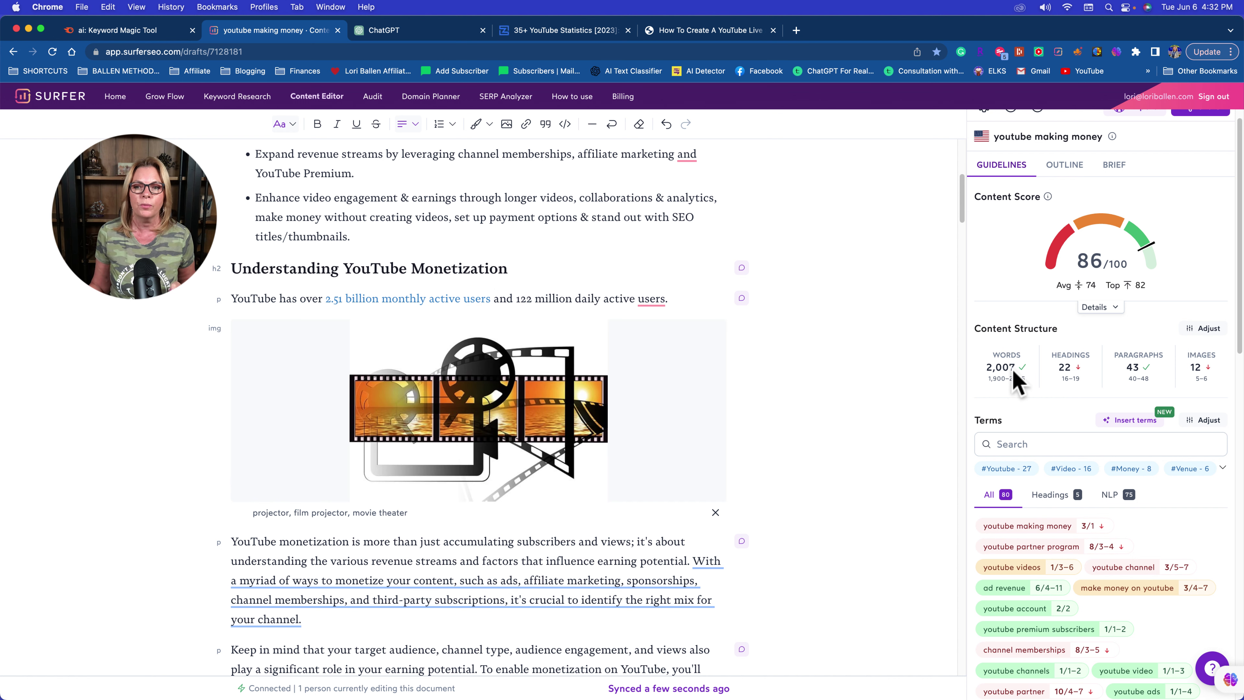
pyautogui.moveTo(1018, 390)
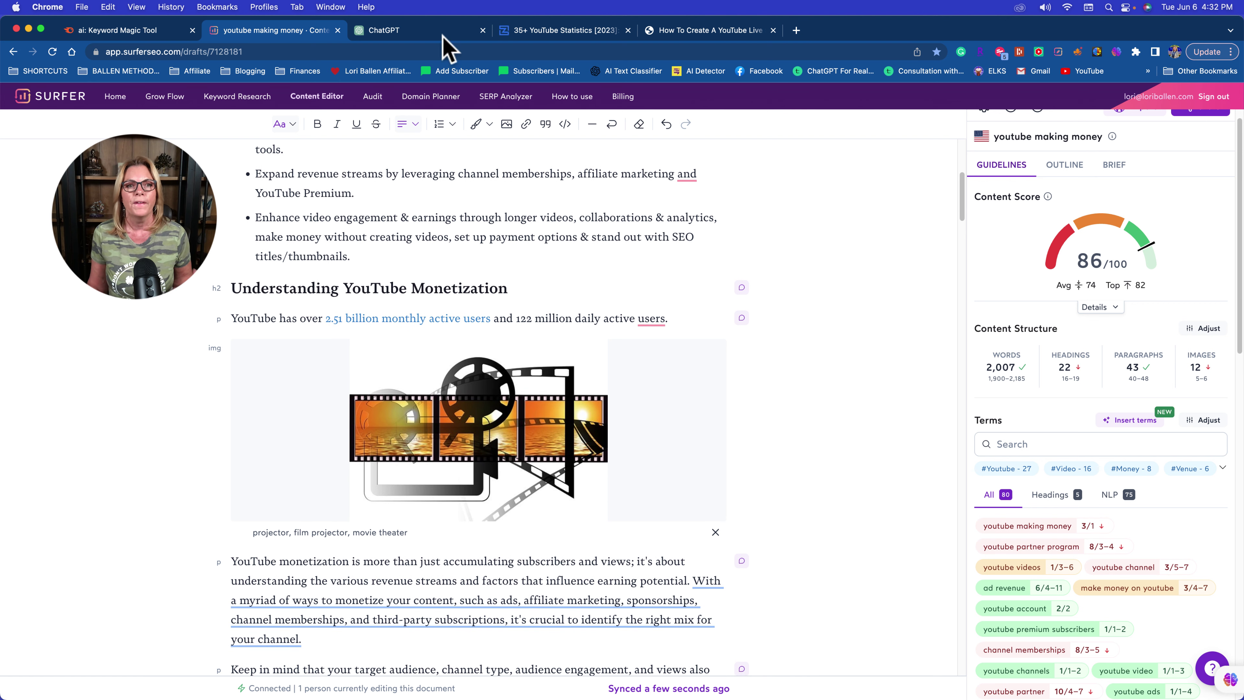
# Switch to ChatGPT and review the remaining YouTube channel statistics and their cited sources
pyautogui.click(382, 30)
pyautogui.moveTo(515, 252); pyautogui.dragTo(649, 268)
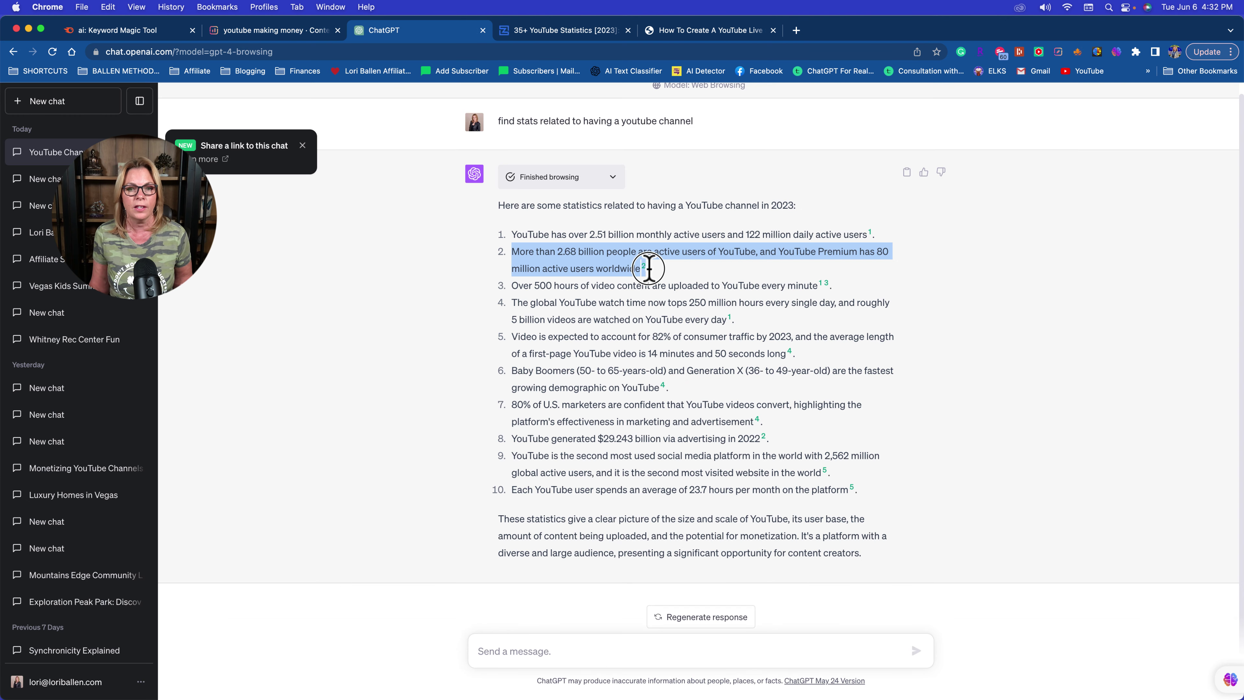
pyautogui.moveTo(542, 387); pyautogui.dragTo(782, 434)
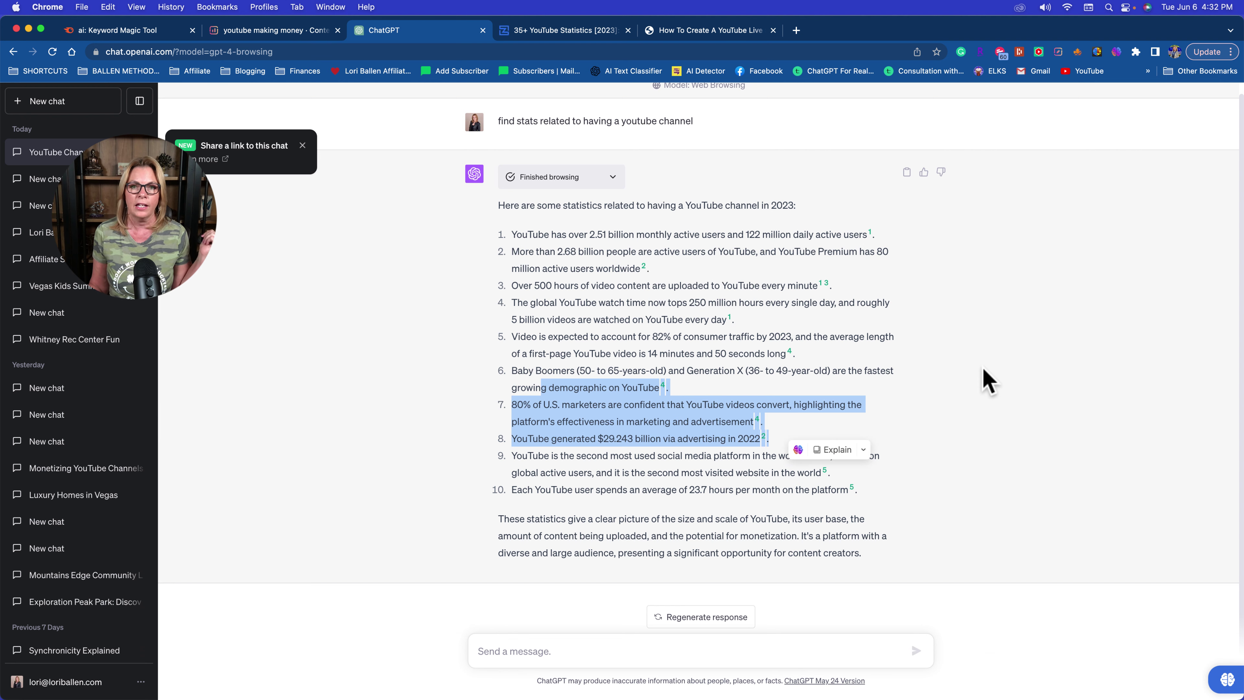
pyautogui.click(850, 334)
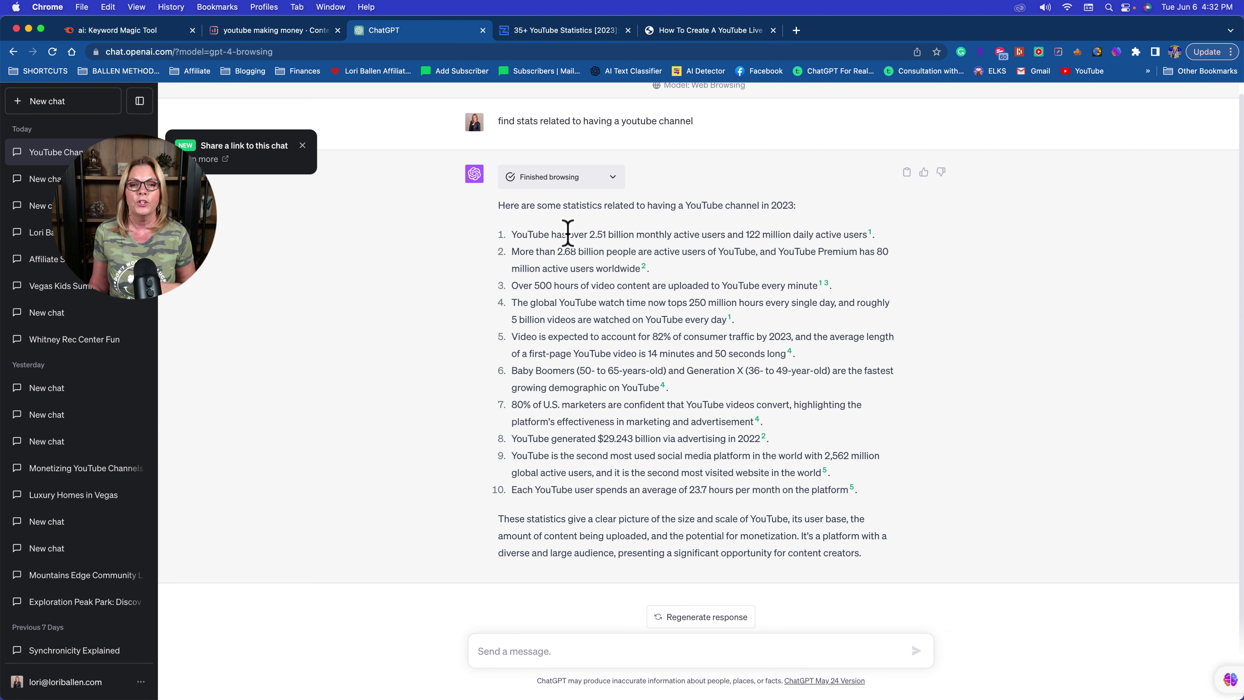
pyautogui.scroll(1, 576, 239)
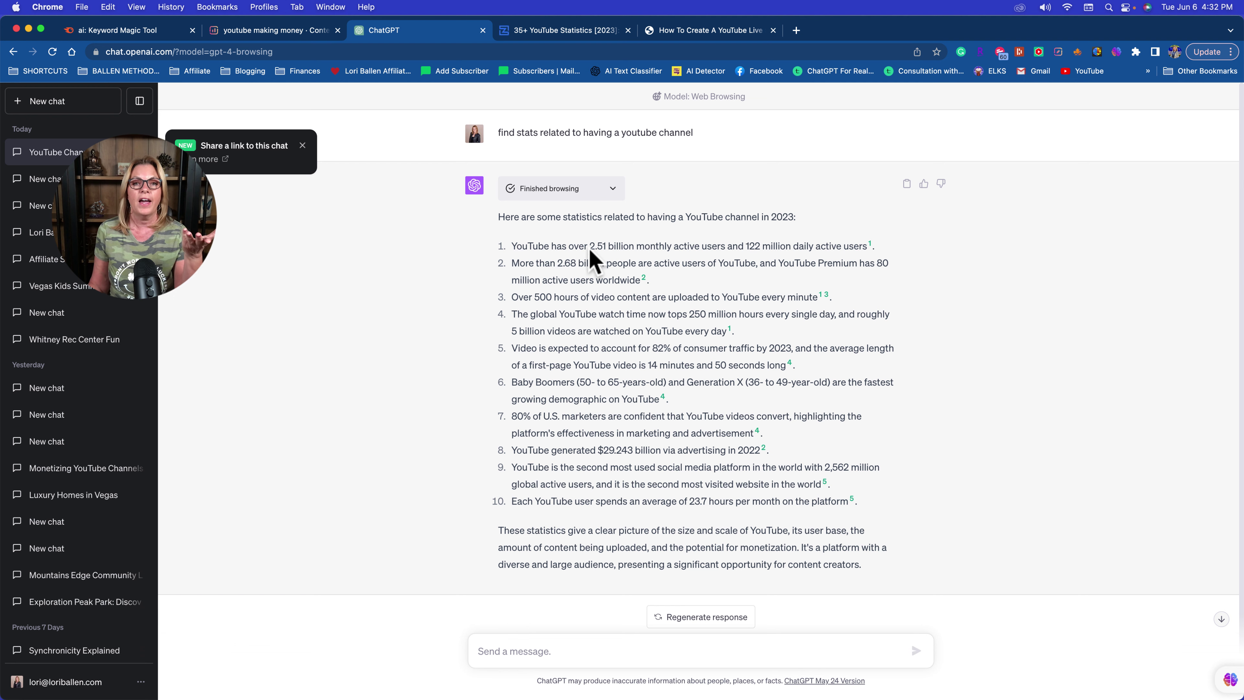
pyautogui.scroll(-1, 618, 372)
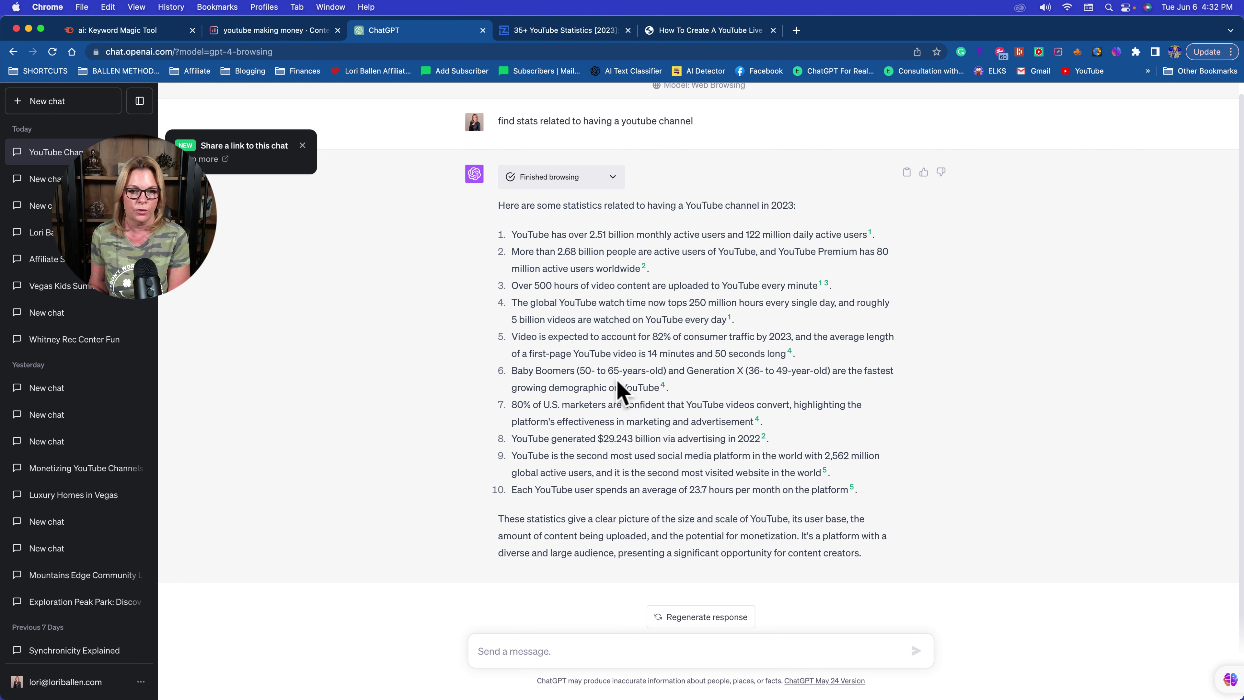
pyautogui.scroll(1, 607, 387)
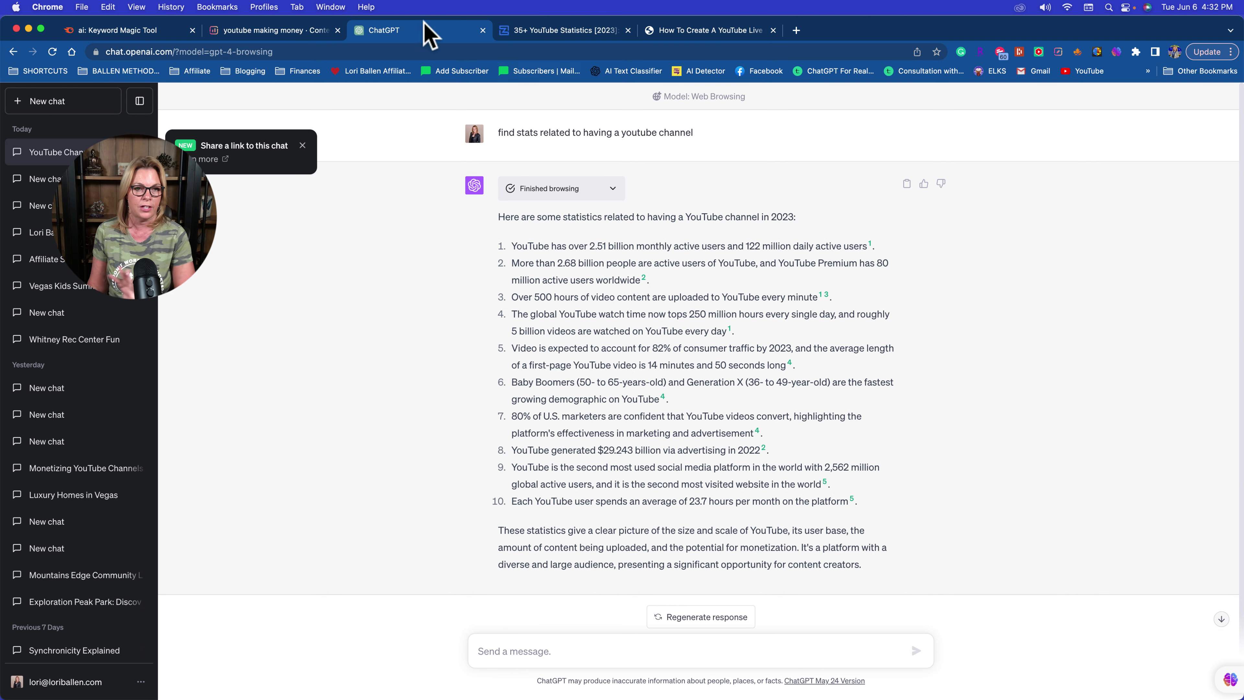
# Return to Surfer, open the Content Editor overview and clear the "youtube" search from its history list
pyautogui.click(84, 33)
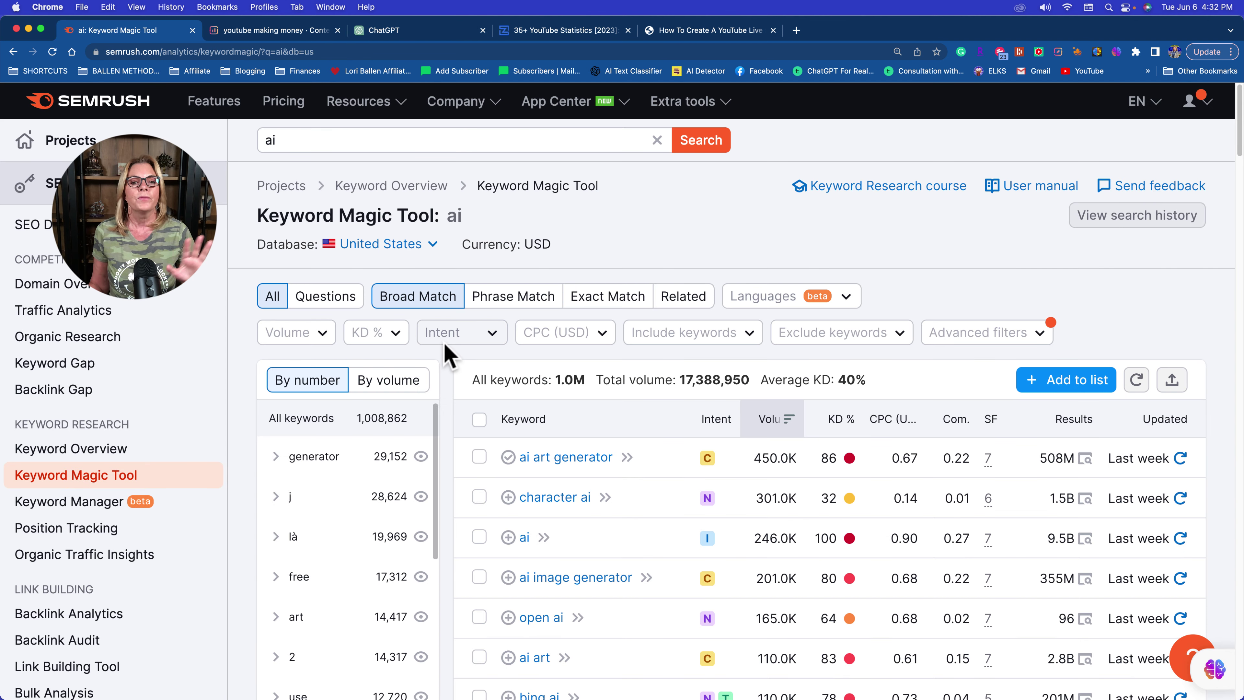
pyautogui.click(284, 31)
pyautogui.scroll(10, 511, 235)
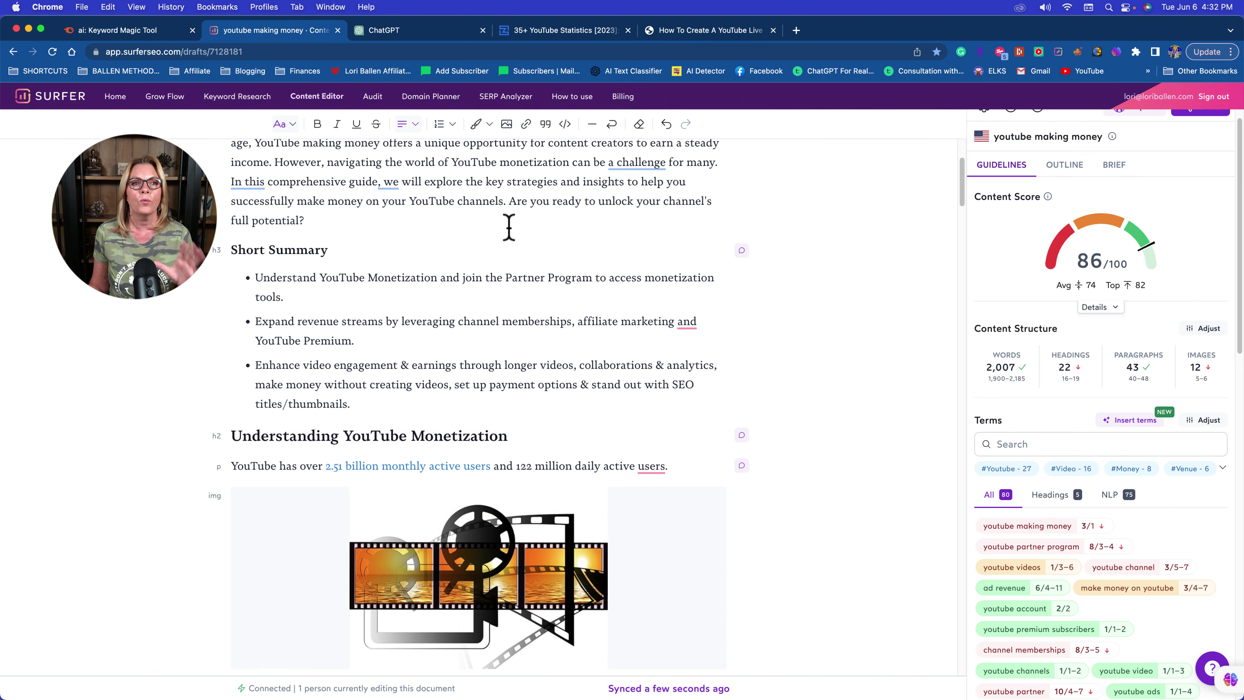
pyautogui.click(324, 98)
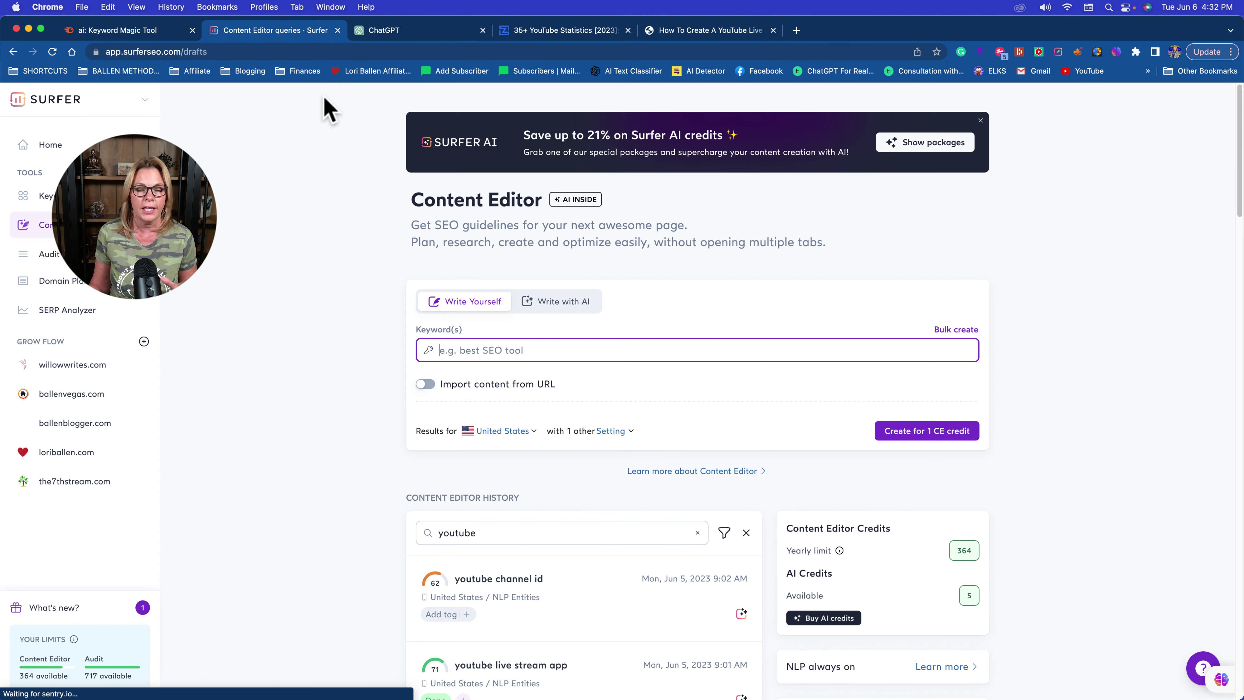
pyautogui.scroll(-3, 514, 574)
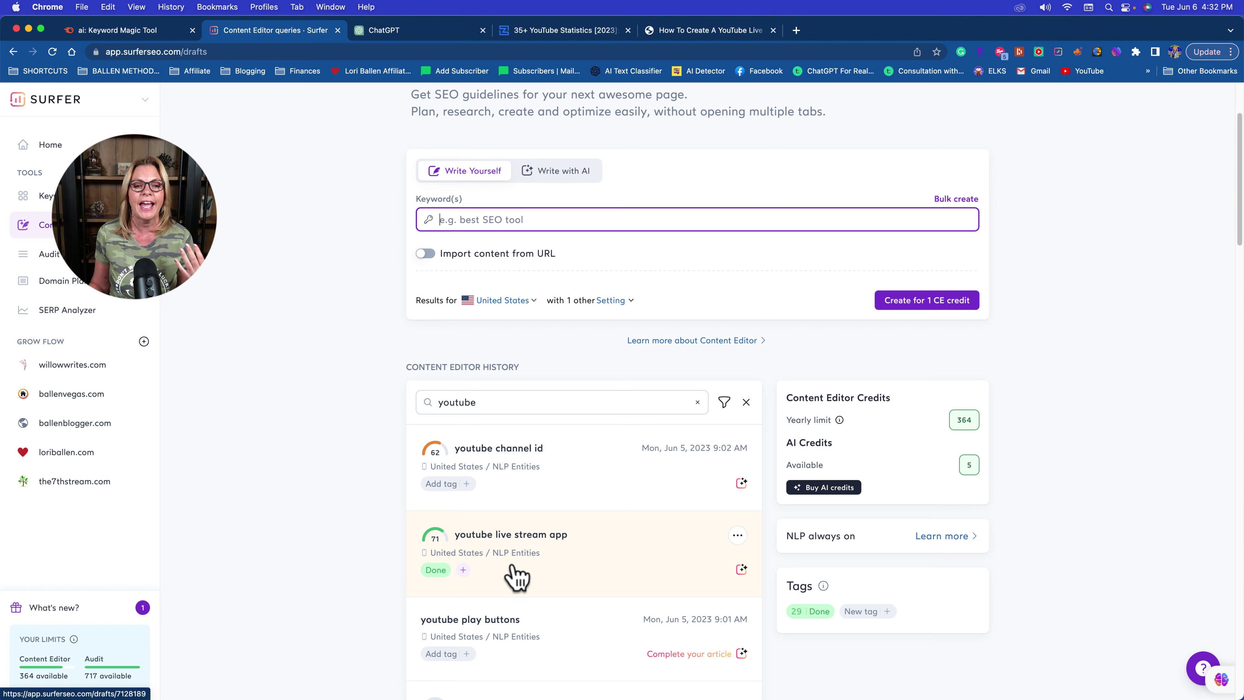
pyautogui.scroll(3, 513, 575)
pyautogui.scroll(-2, 516, 533)
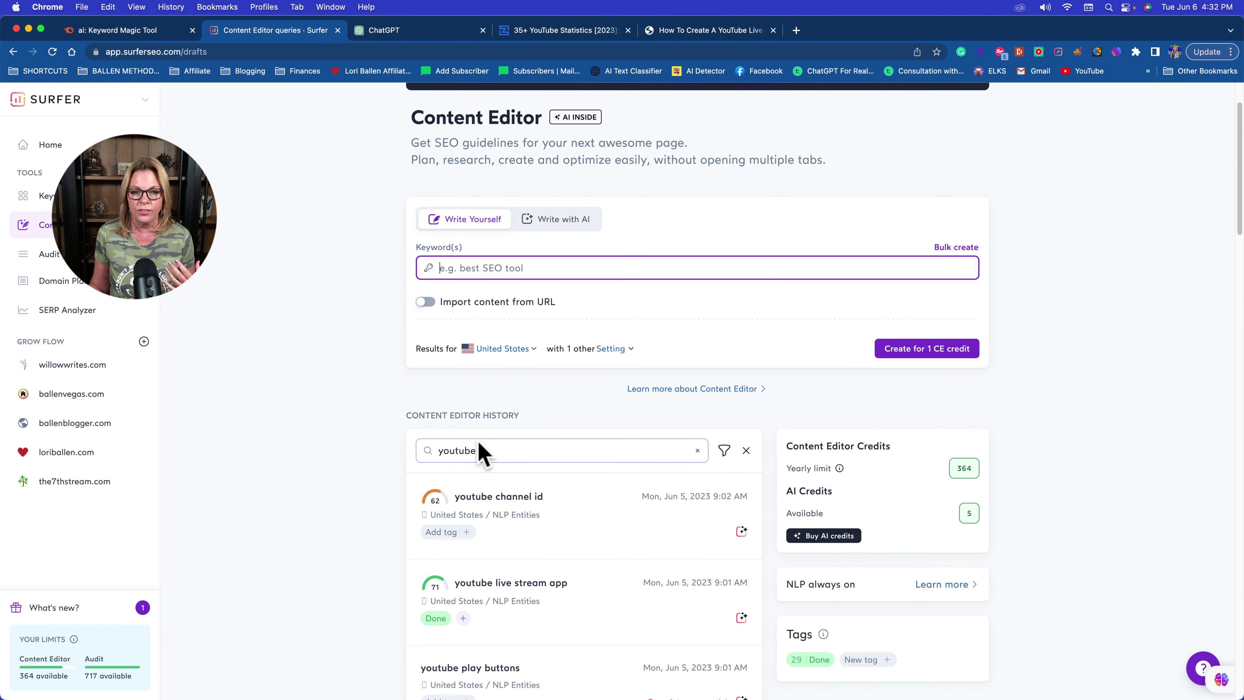
pyautogui.moveTo(477, 450); pyautogui.dragTo(370, 440)
pyautogui.press('BackSpace')
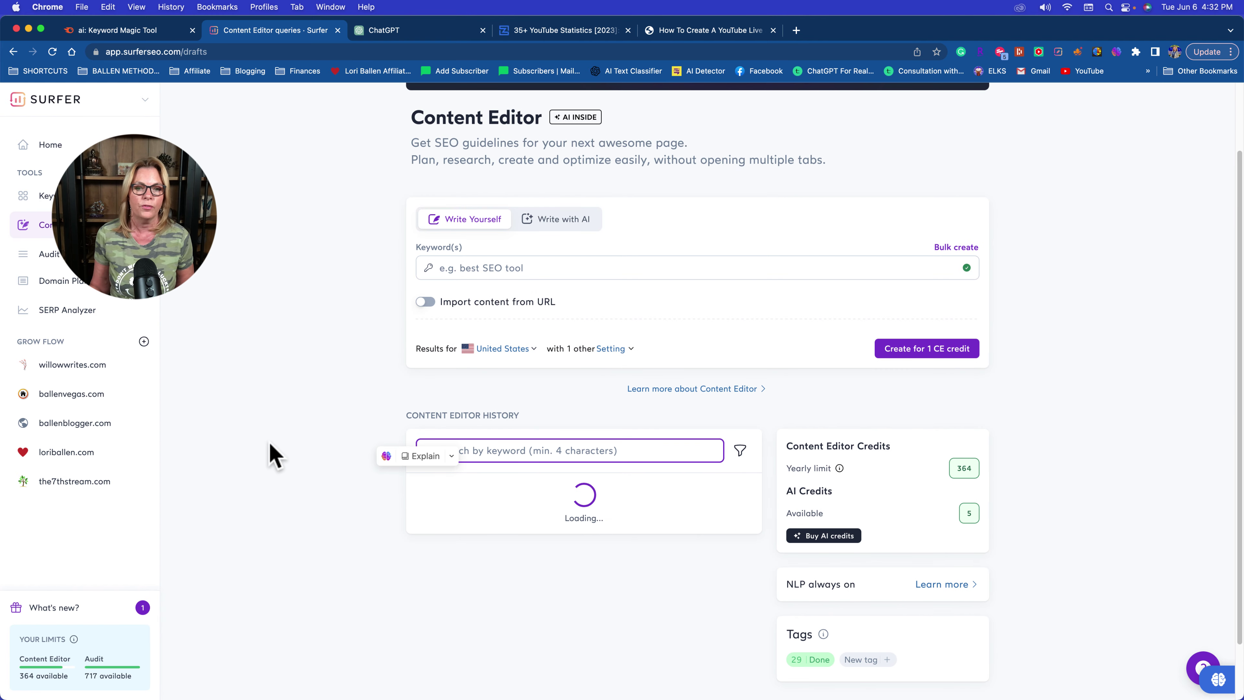
pyautogui.click(256, 450)
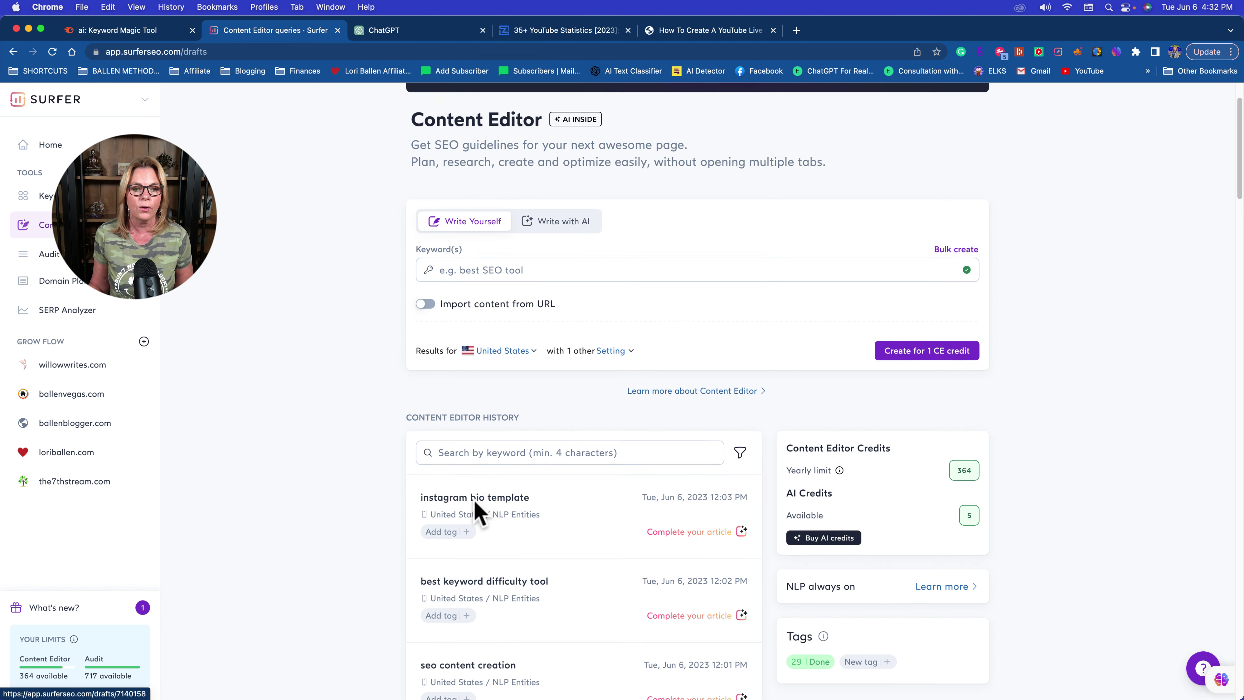
# Go to Surfer's Keyword Research and open the saved "ai tools" research from its history
pyautogui.scroll(1, 480, 510)
pyautogui.scroll(-2, 527, 461)
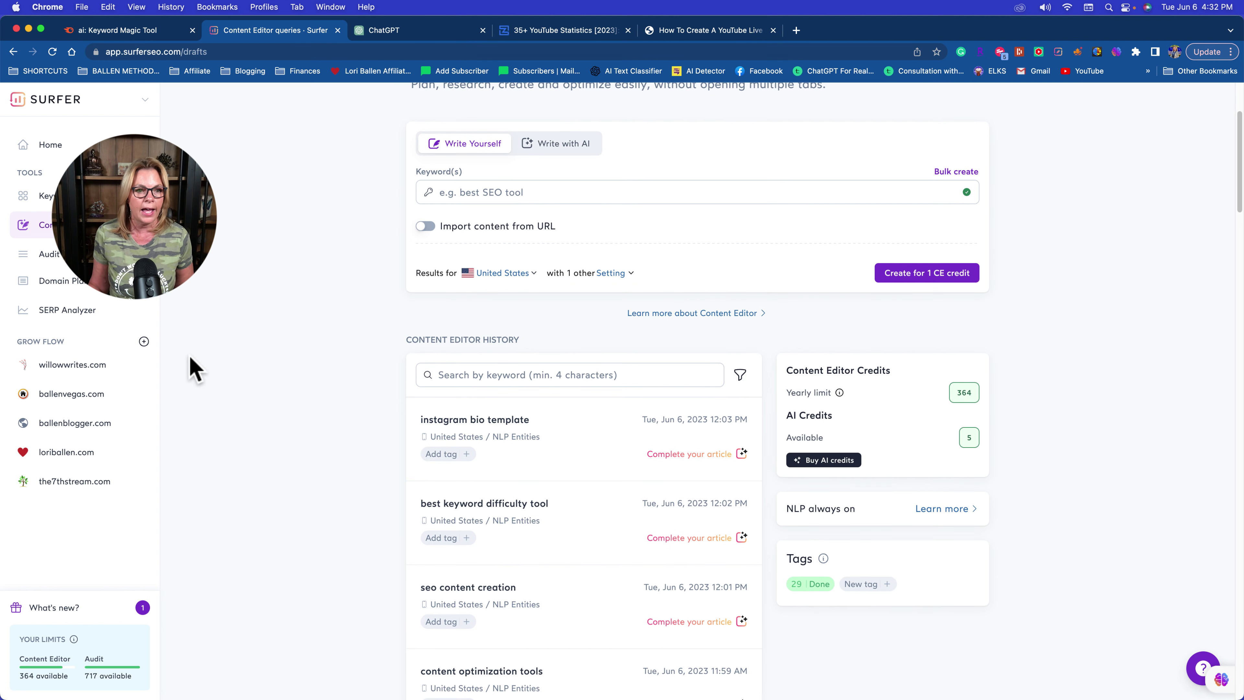
pyautogui.scroll(4, 194, 367)
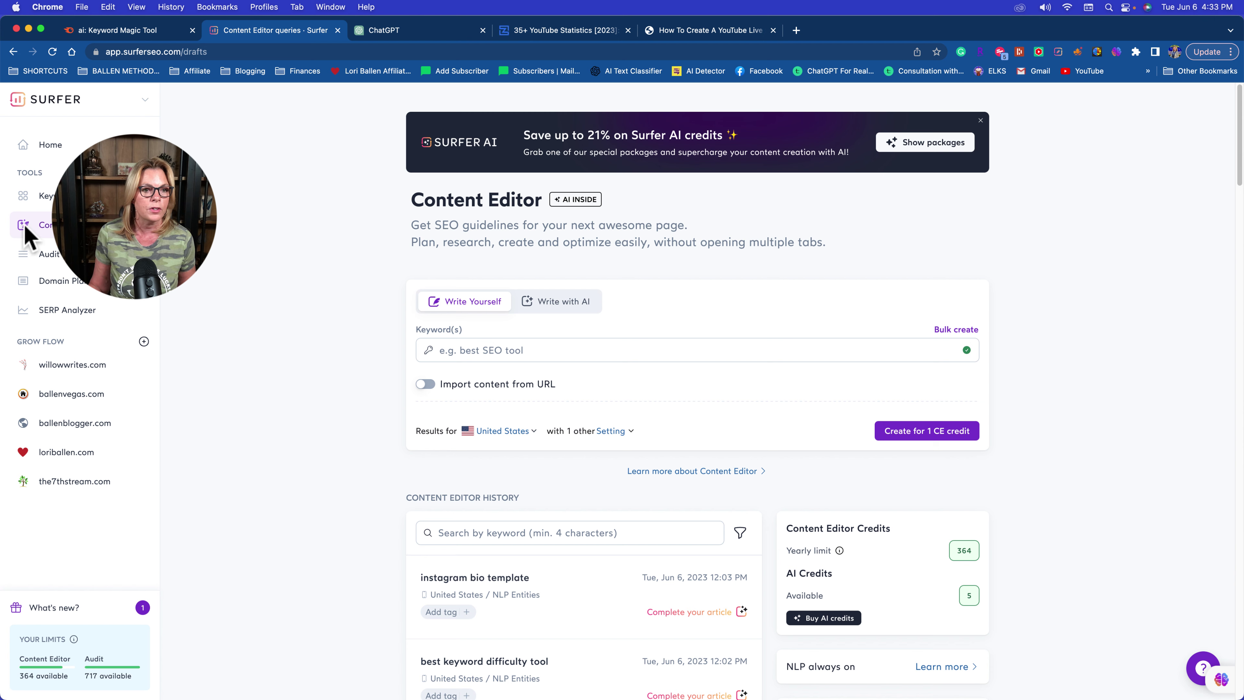
pyautogui.click(42, 195)
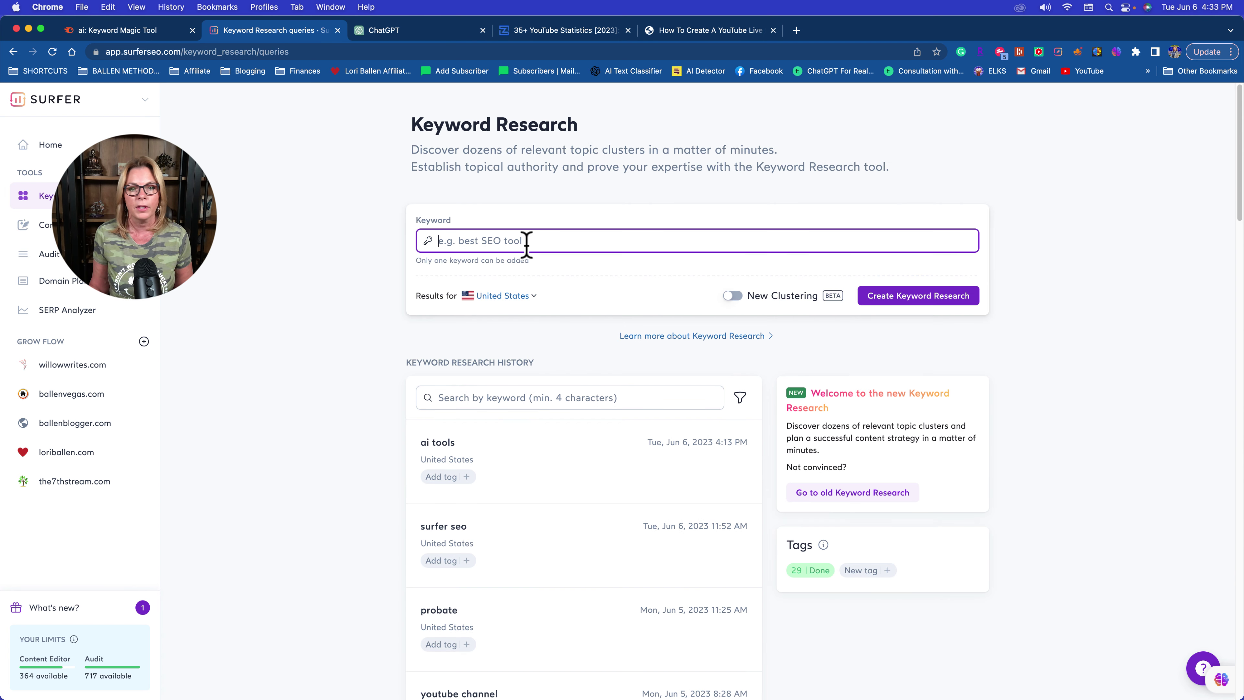
pyautogui.click(522, 476)
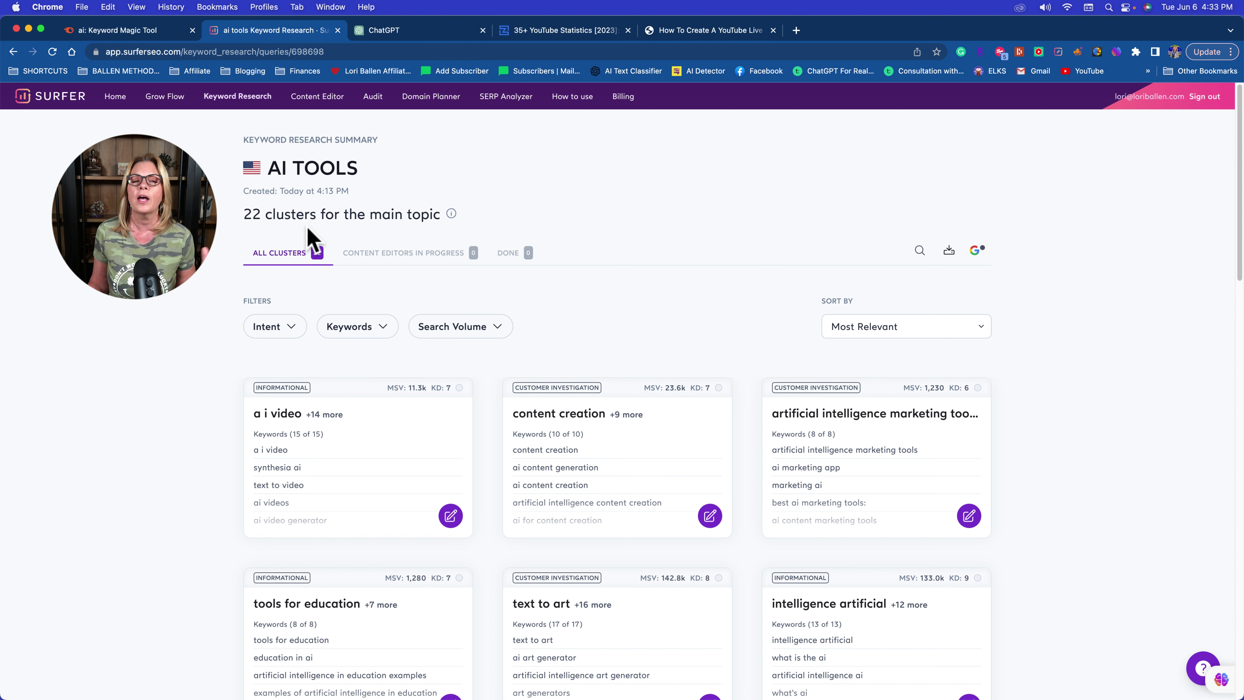
# Examine the topic clusters for "ai tools", including the keywords grouped under "a i video" and "content creation"
pyautogui.scroll(-1, 309, 238)
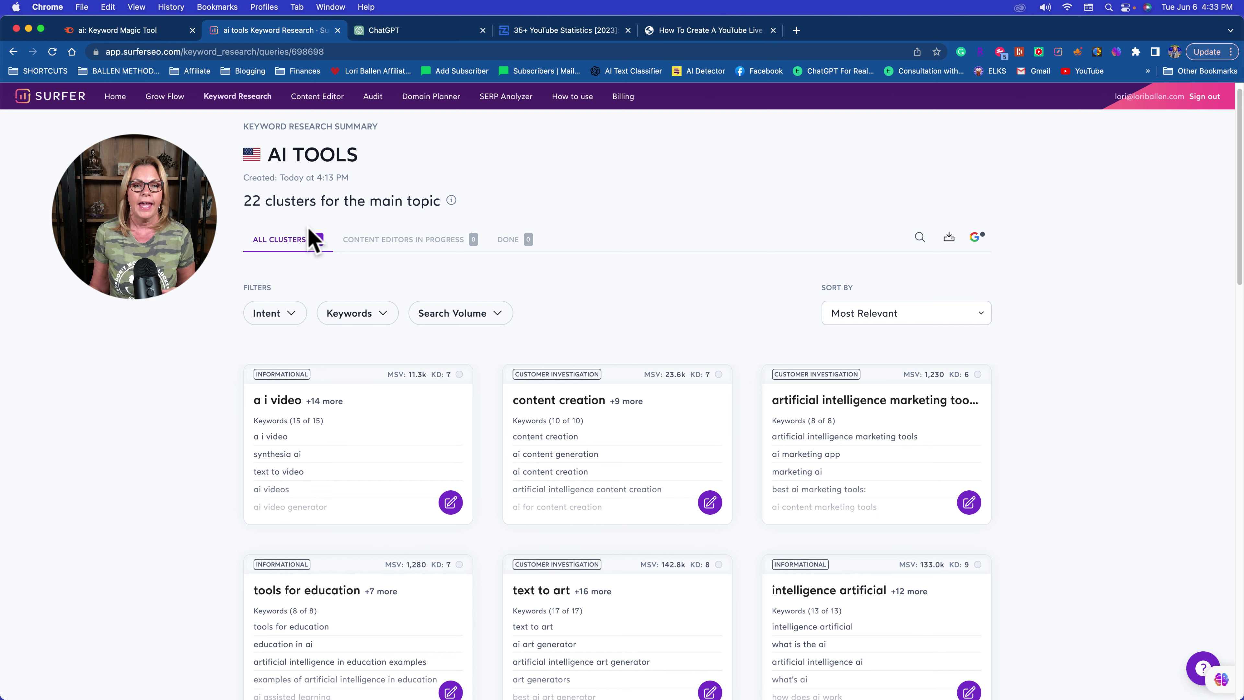
pyautogui.scroll(-1, 309, 237)
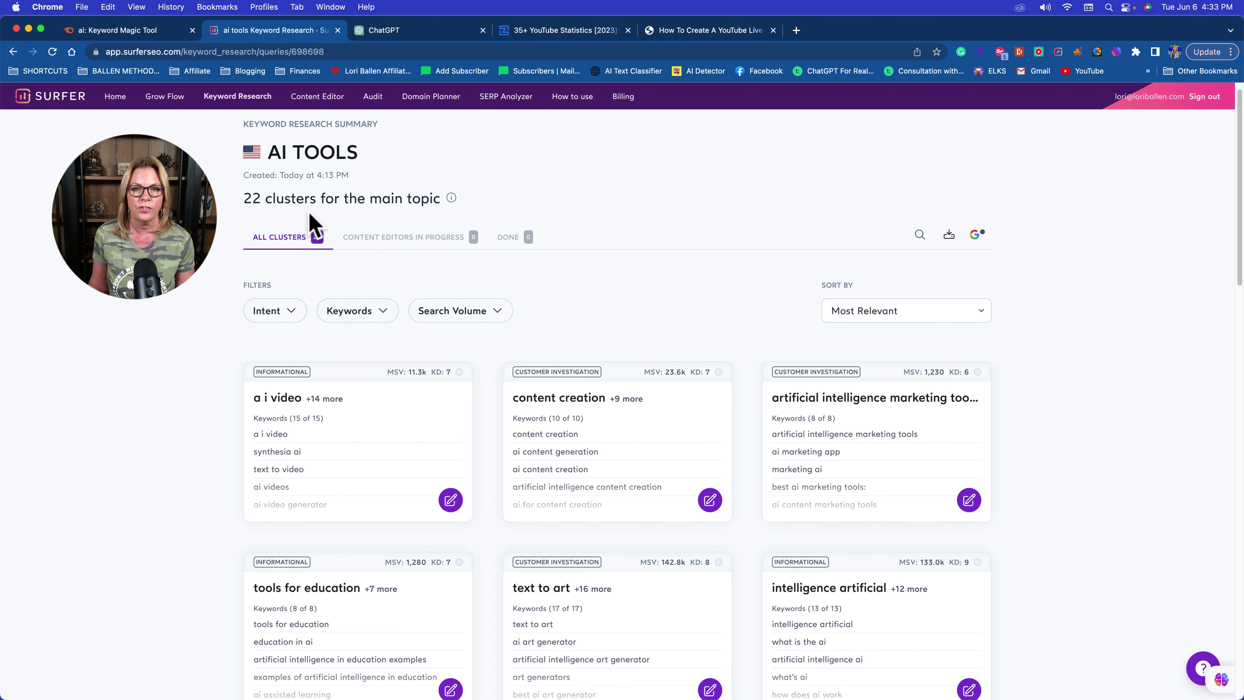
pyautogui.scroll(-3, 343, 342)
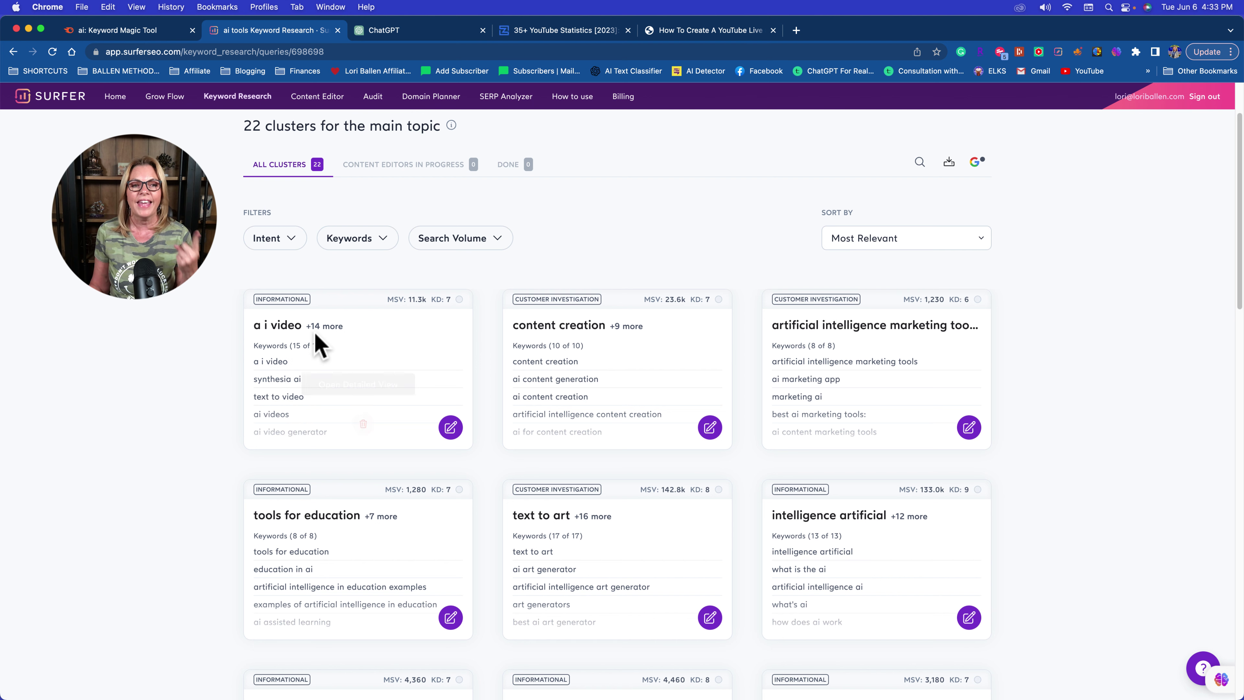
pyautogui.moveTo(297, 417)
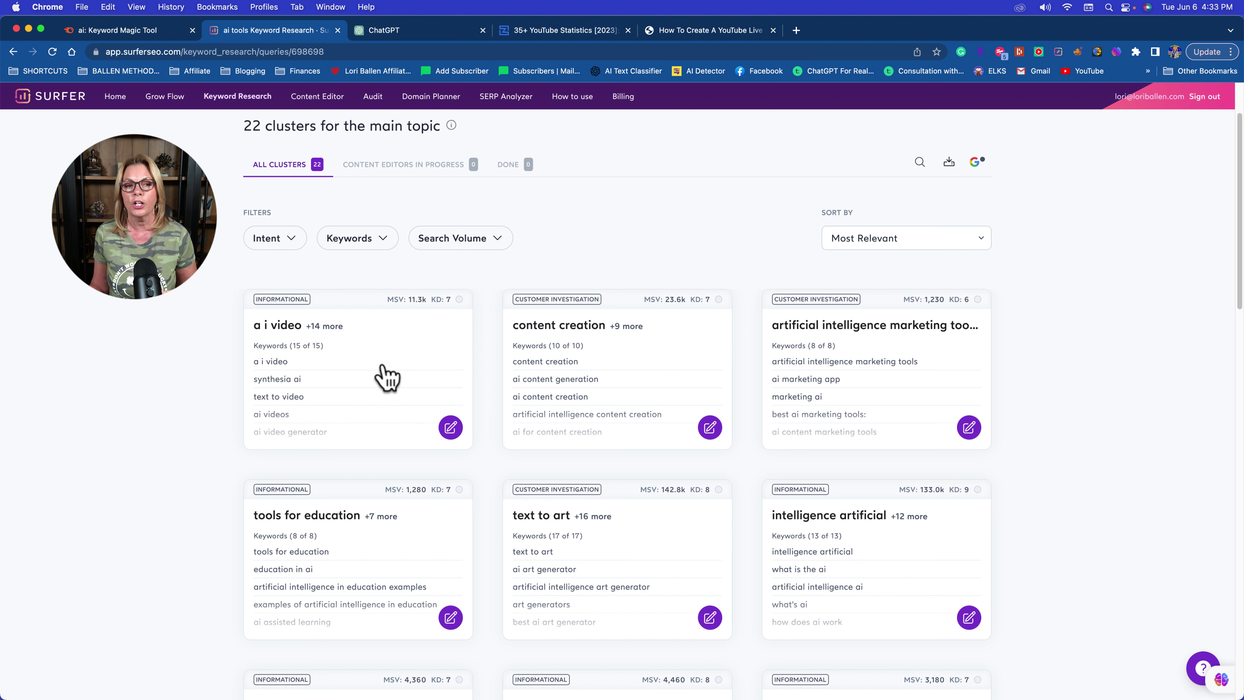
pyautogui.moveTo(388, 375)
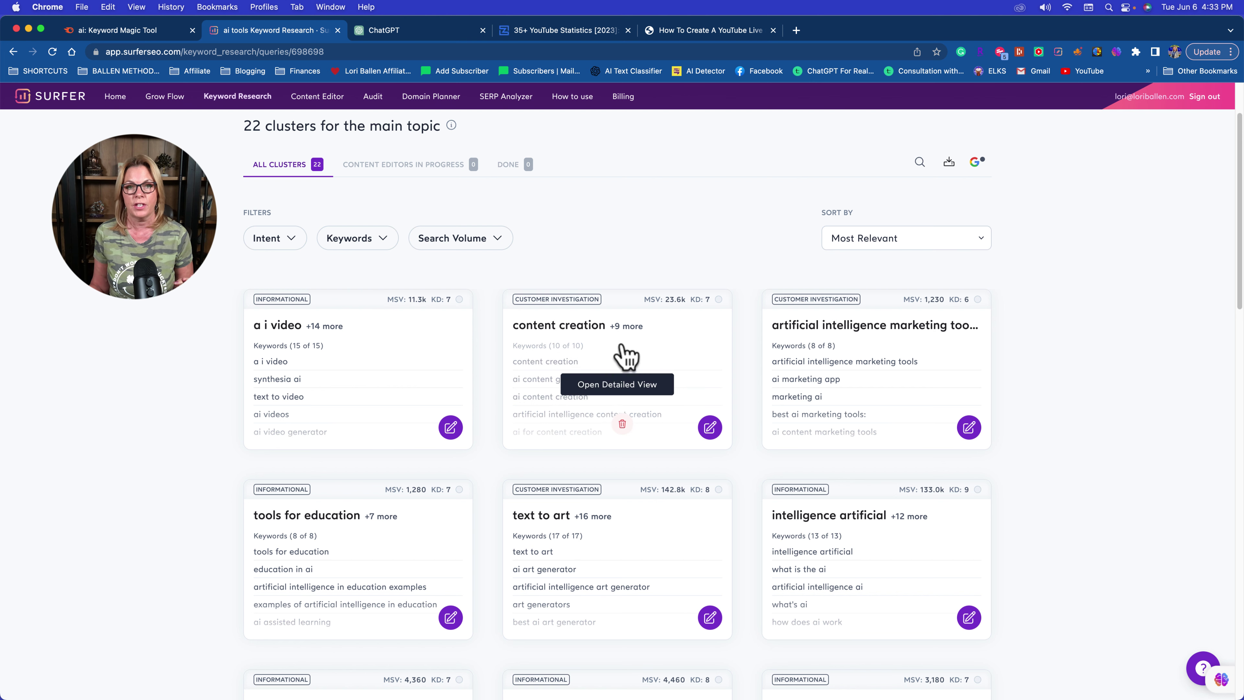
pyautogui.scroll(-1, 588, 343)
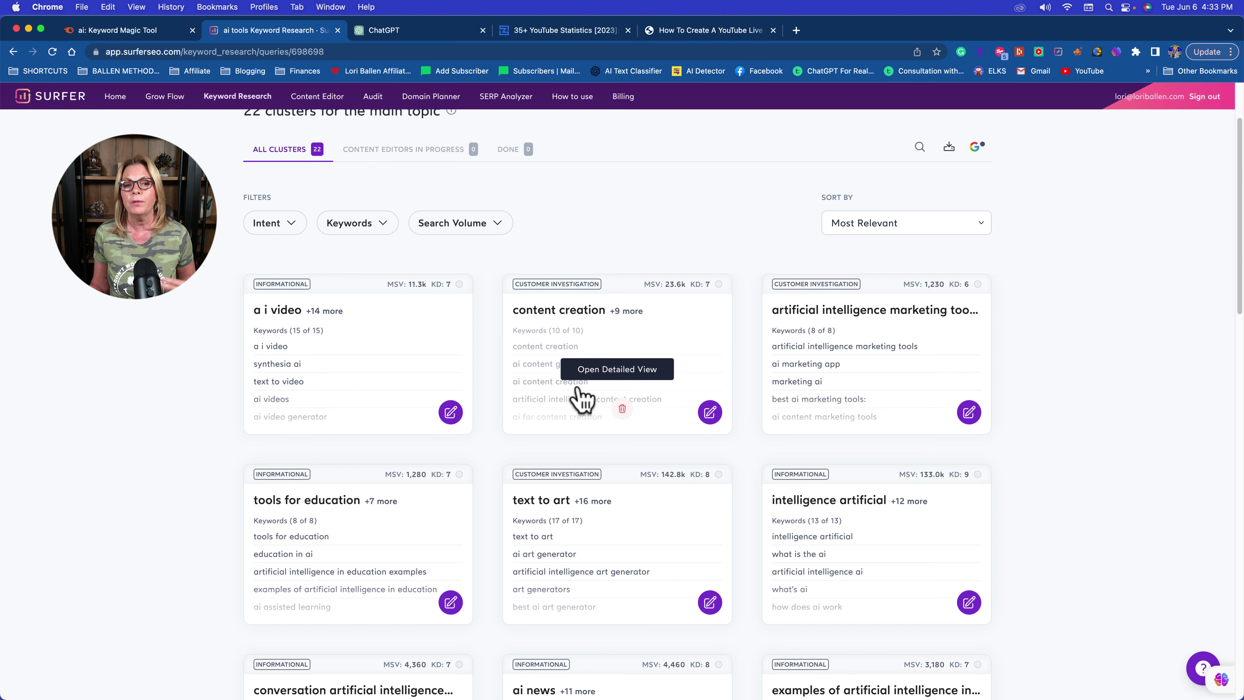
pyautogui.scroll(-1, 580, 390)
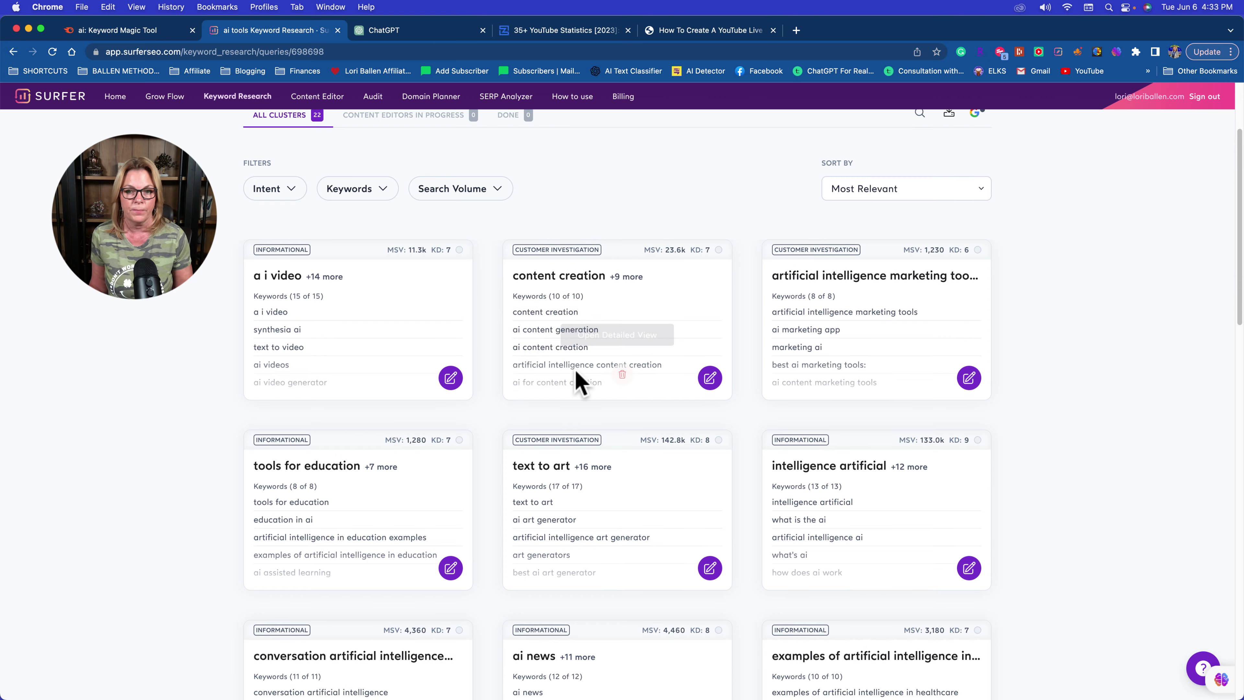
pyautogui.scroll(-1, 612, 363)
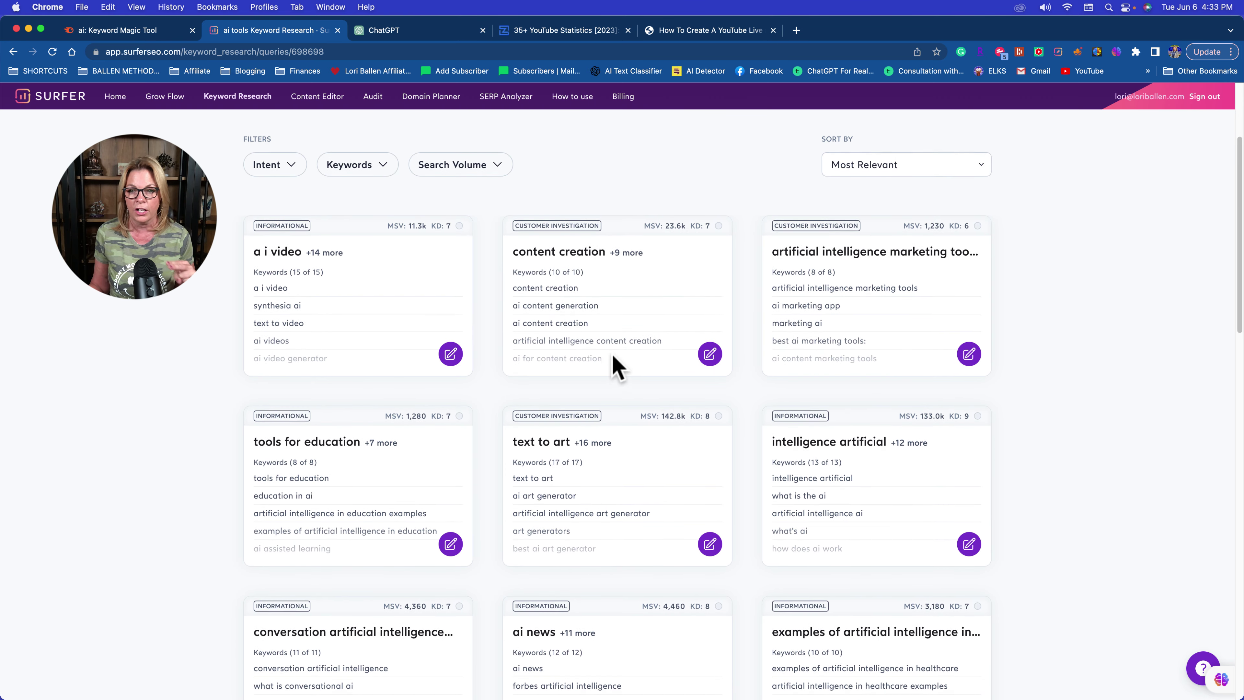
# Examine the further topic clusters for "ai tools", such as "intelligence artificial", "ai news" and "tool for keyword research"
pyautogui.scroll(-2, 432, 397)
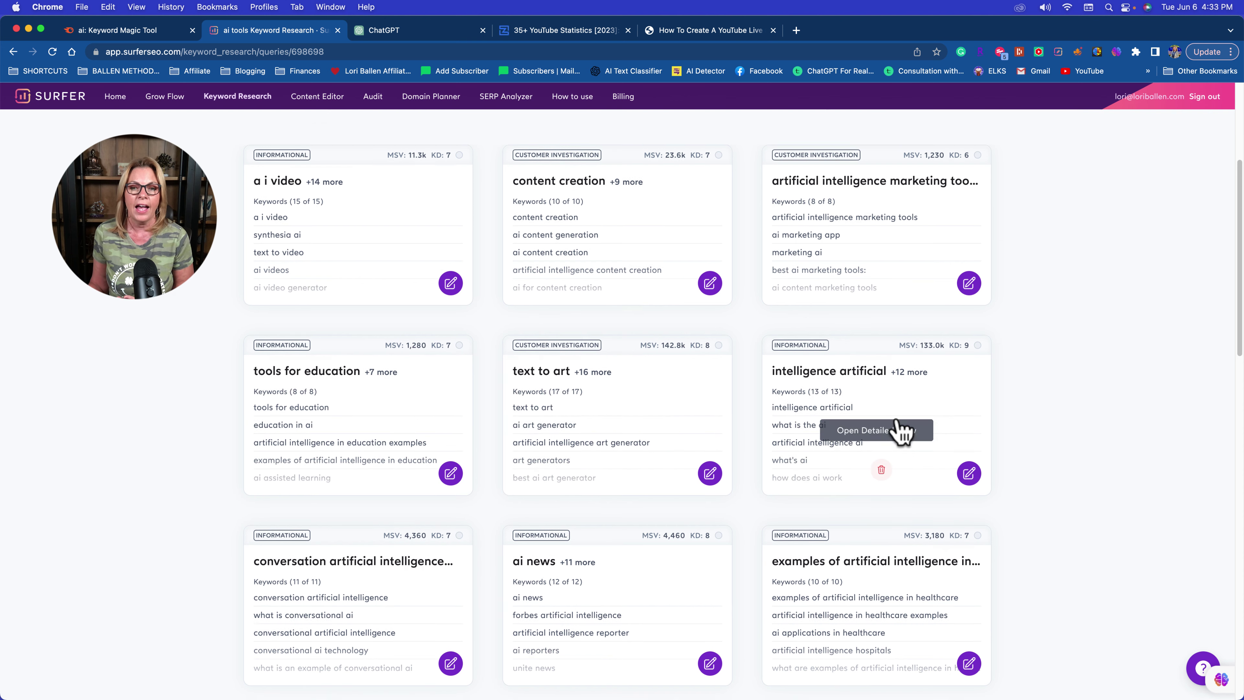
pyautogui.scroll(-2, 901, 427)
pyautogui.scroll(-2, 881, 365)
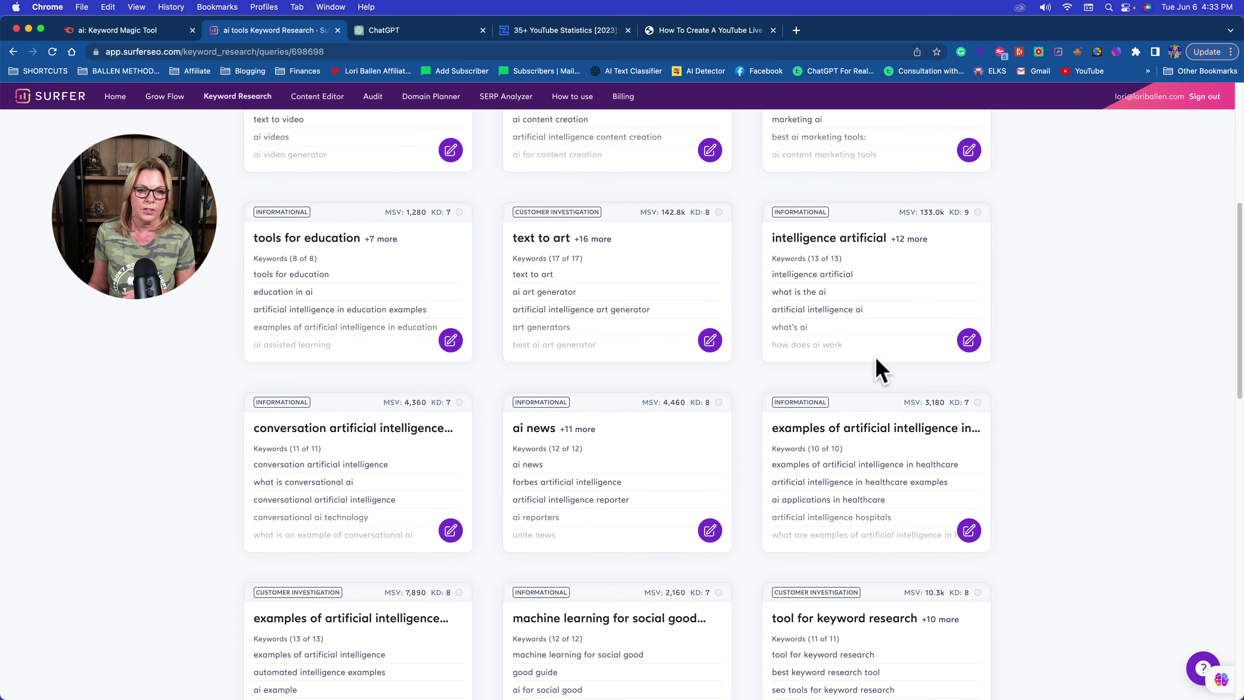
pyautogui.scroll(-2, 639, 460)
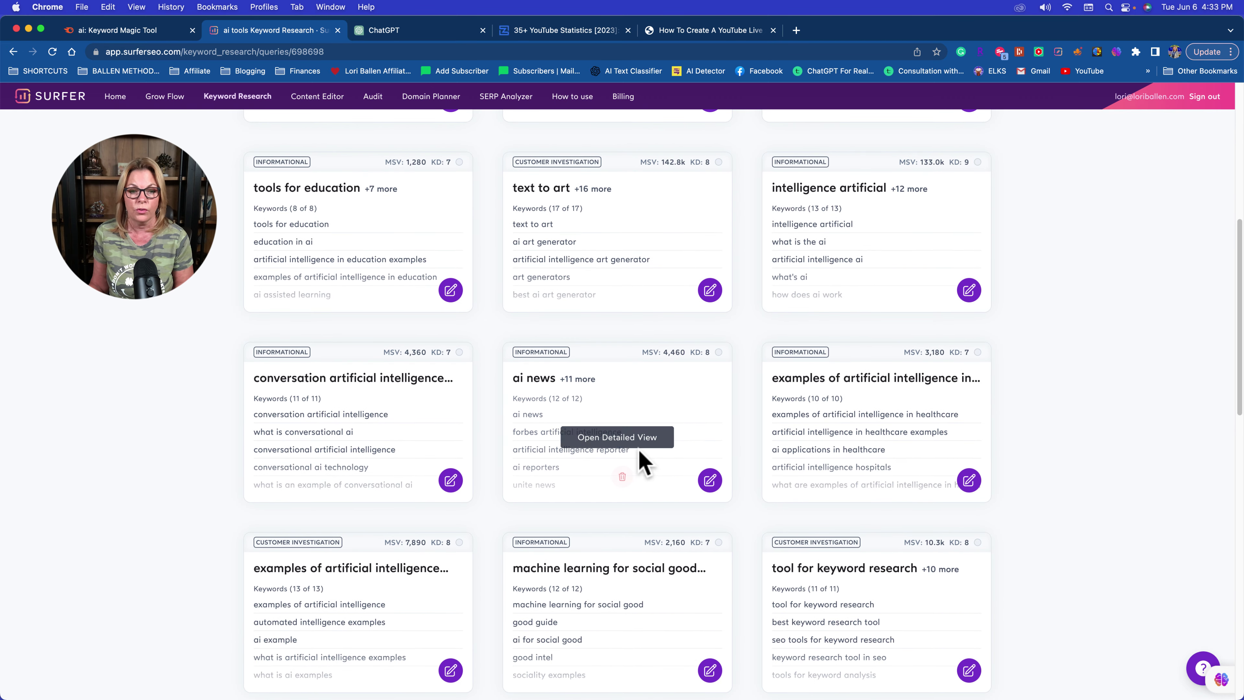
pyautogui.scroll(-6, 642, 462)
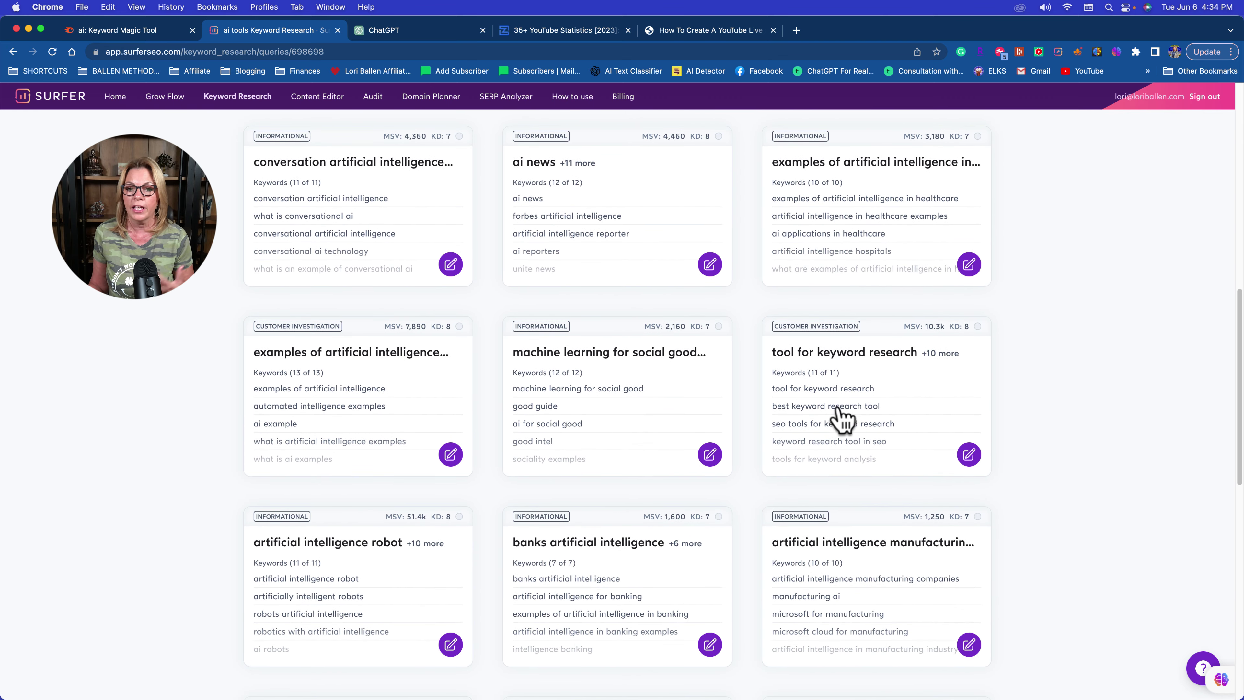
pyautogui.scroll(-1, 866, 415)
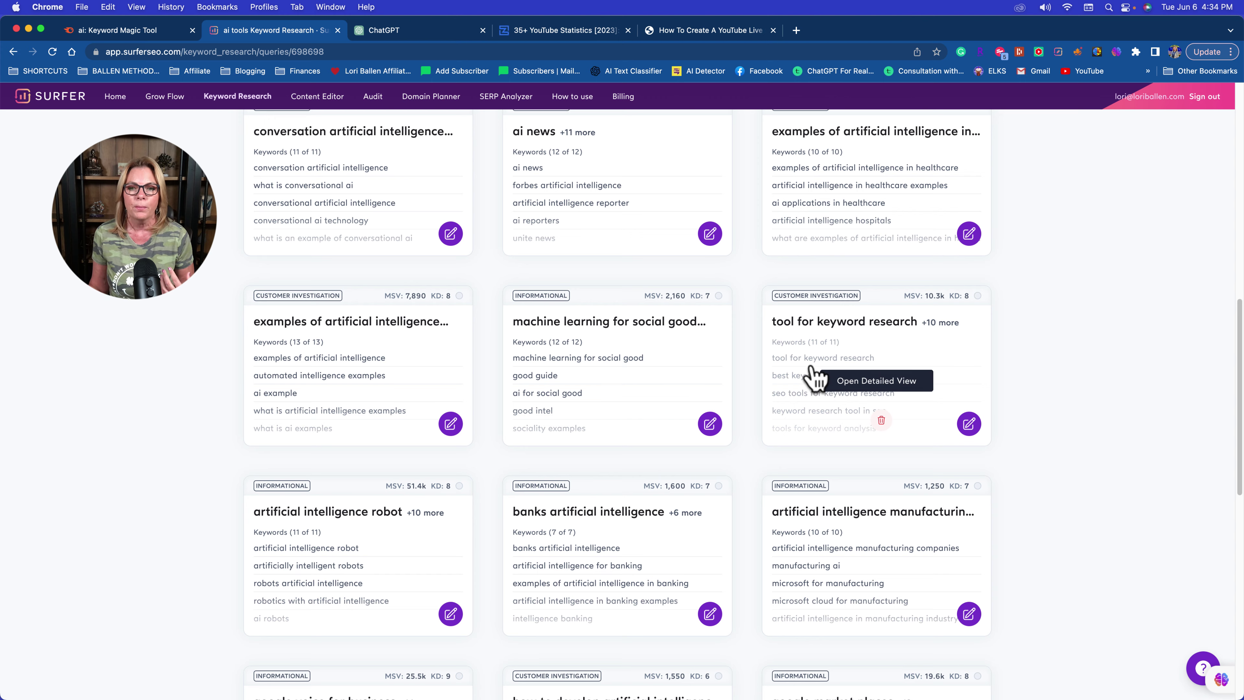
pyautogui.scroll(1, 807, 370)
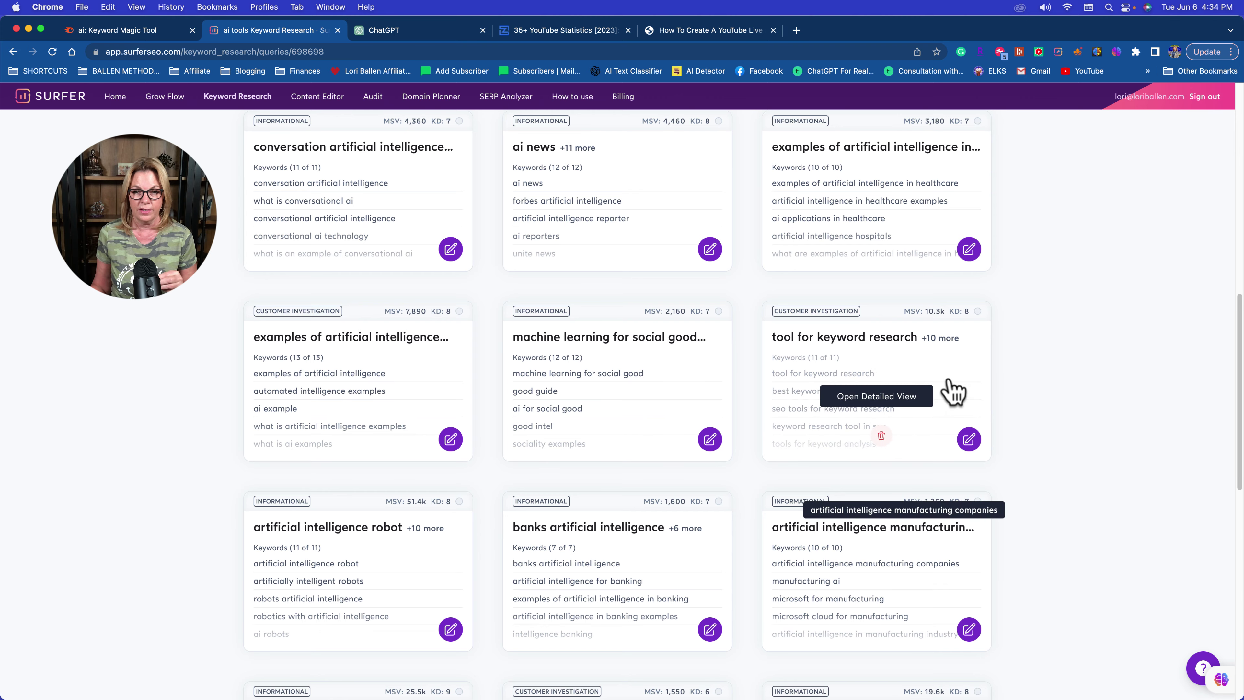
# Open the detailed view of the "tool for keyword research" cluster, review its keywords and close it
pyautogui.click(953, 392)
pyautogui.scroll(-2, 487, 383)
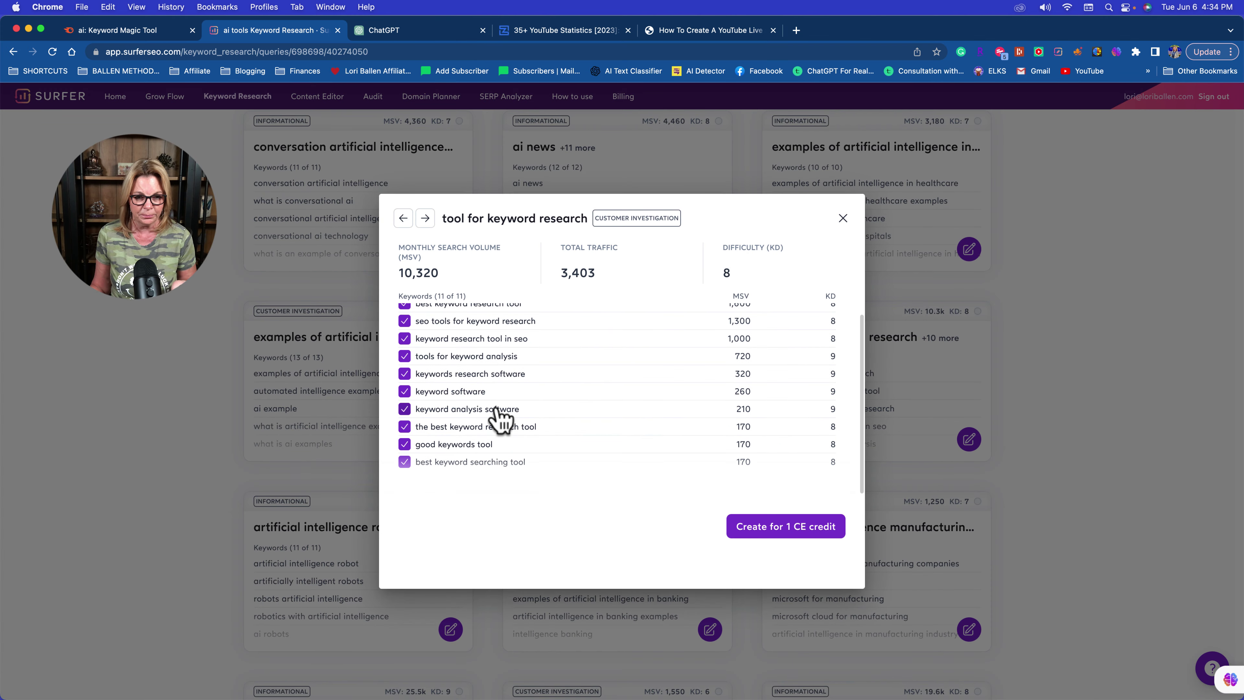
pyautogui.scroll(1, 502, 475)
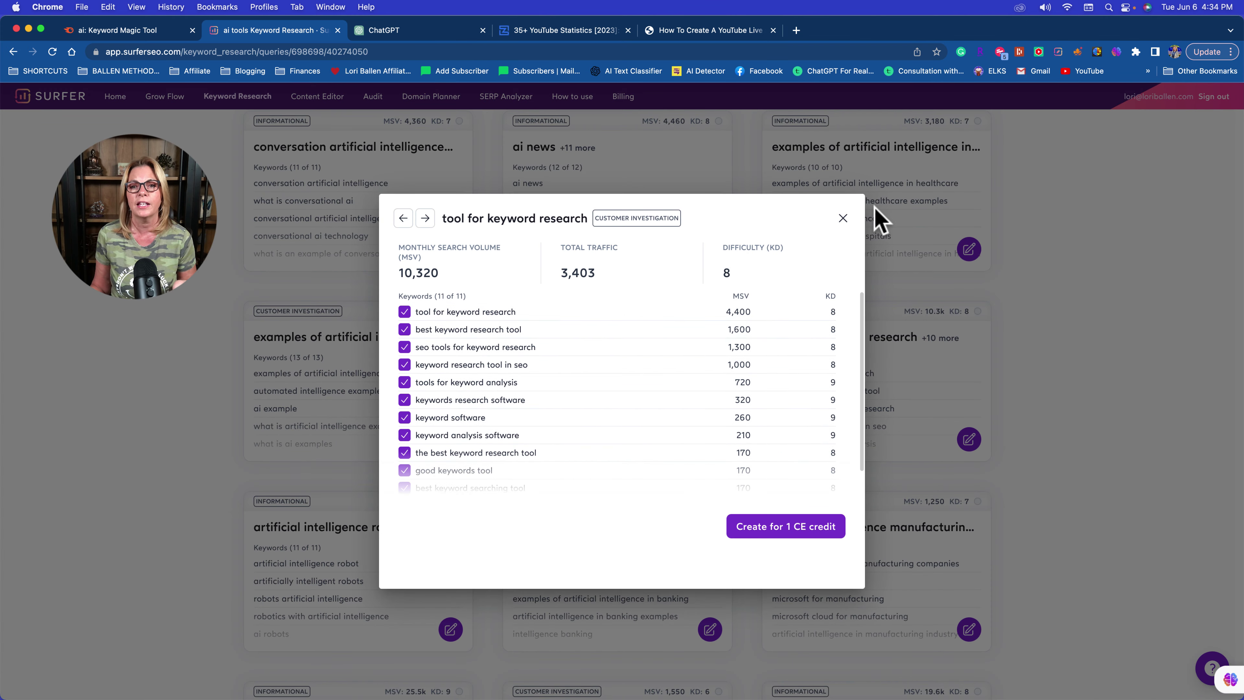
pyautogui.click(842, 218)
# Open the detailed view of the "a i video" cluster and review its keywords with their search volume and difficulty
pyautogui.scroll(7, 661, 352)
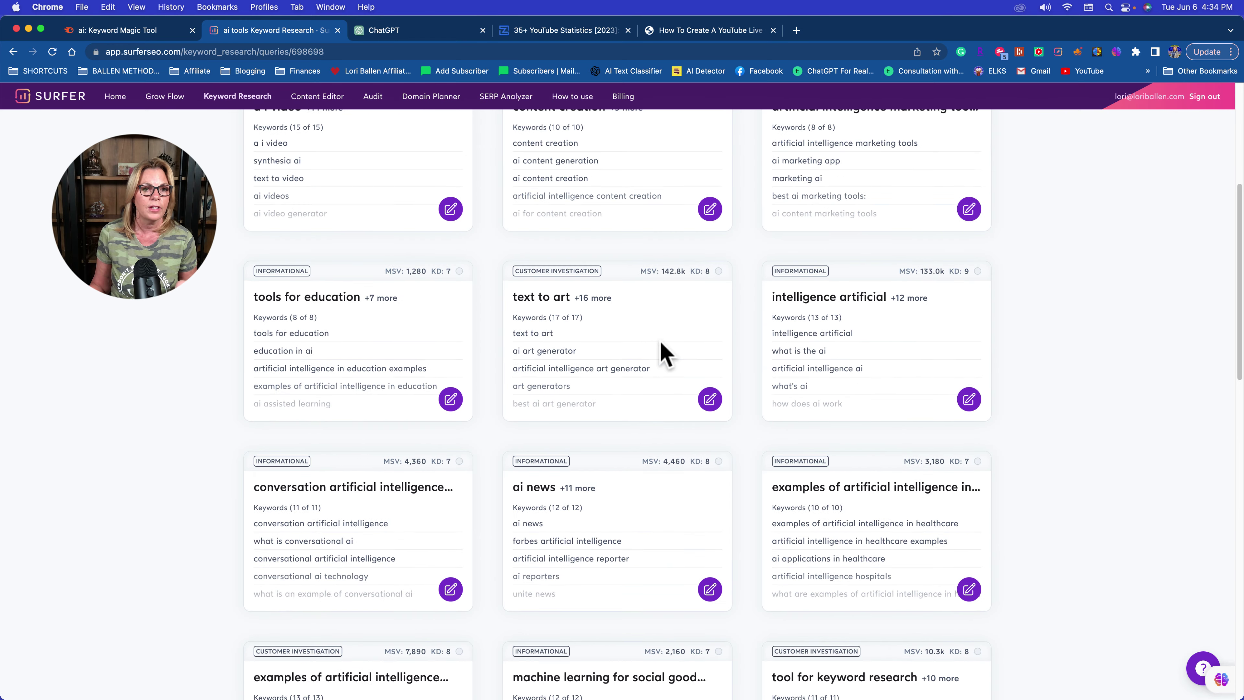
pyautogui.scroll(6, 662, 352)
pyautogui.scroll(-3, 651, 350)
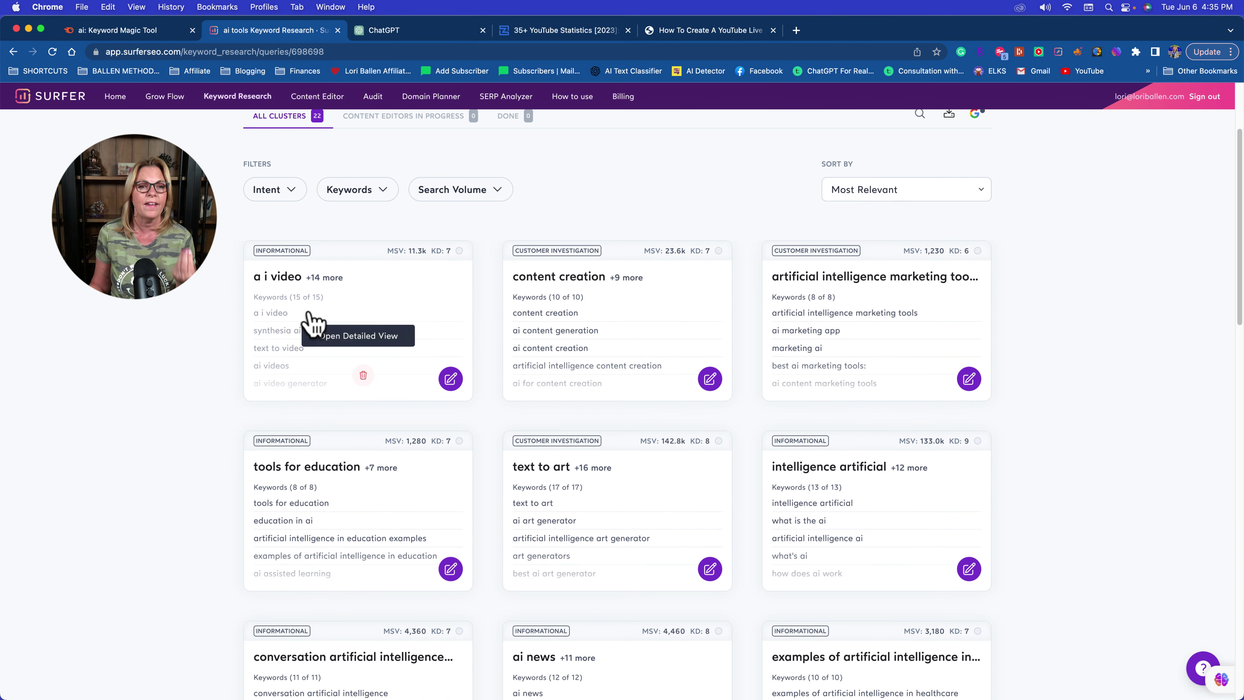
pyautogui.click(269, 356)
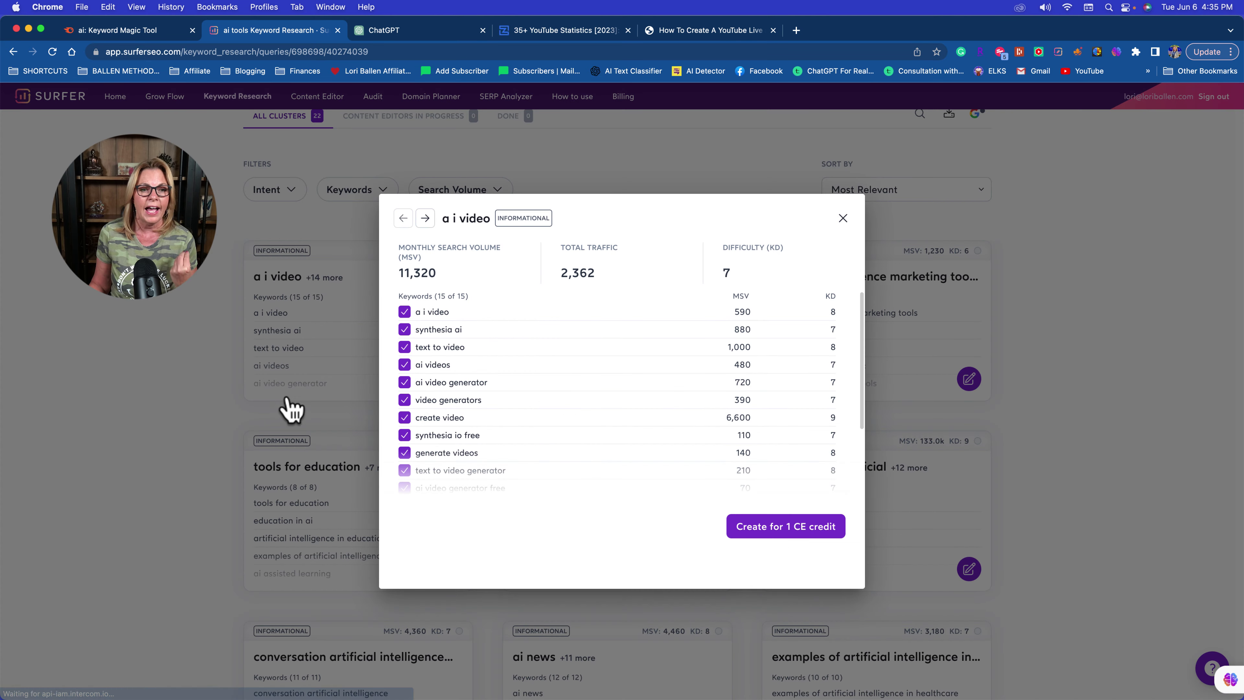
pyautogui.scroll(-1, 431, 466)
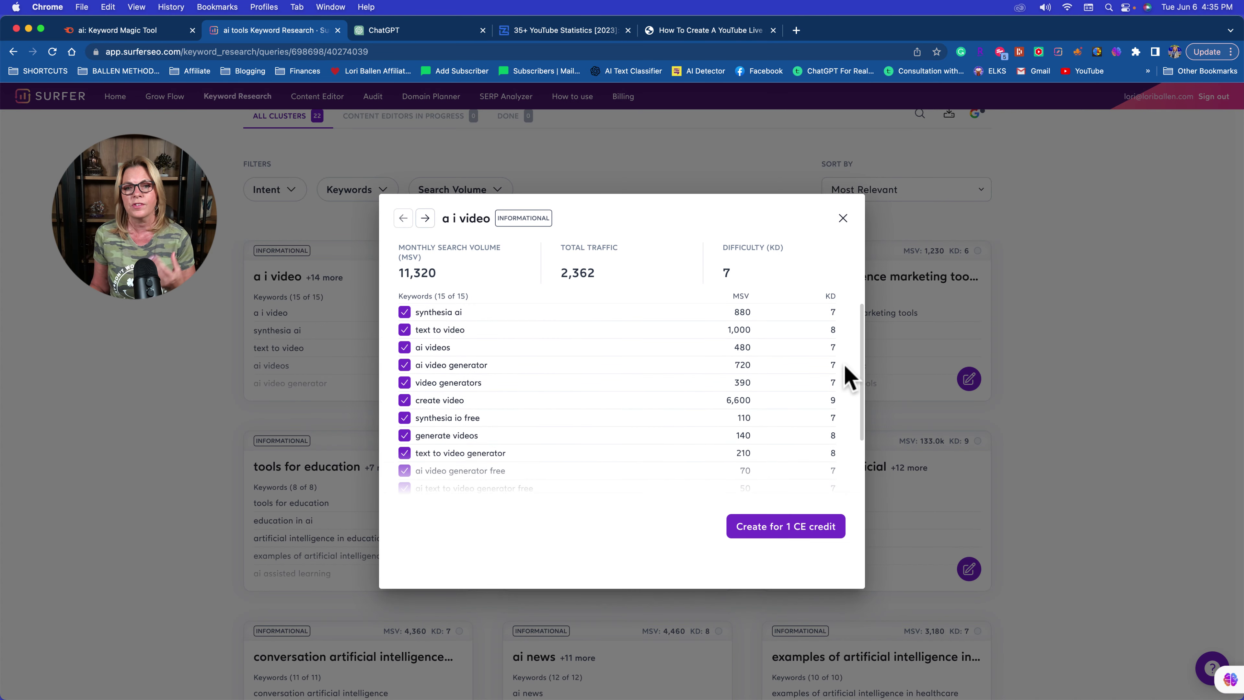
# Switch to Semrush and search the Keyword Magic Tool for "ai video generator"
pyautogui.click(145, 35)
pyautogui.click(321, 139)
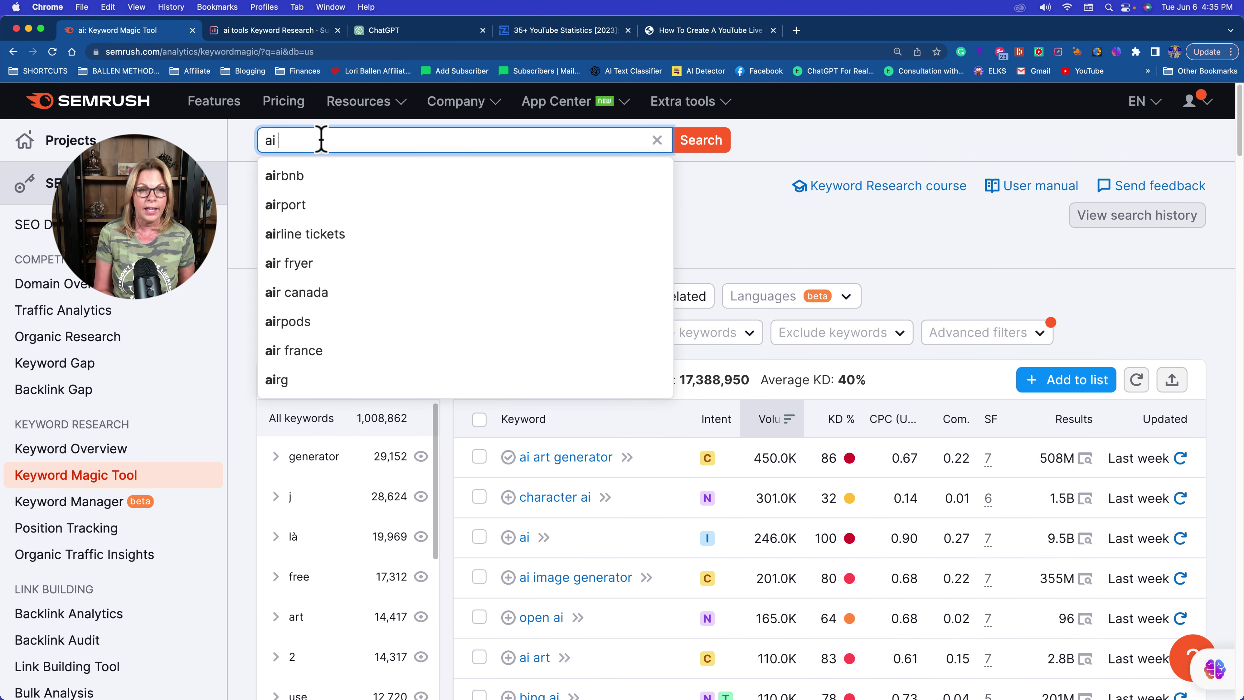
pyautogui.press('Return')
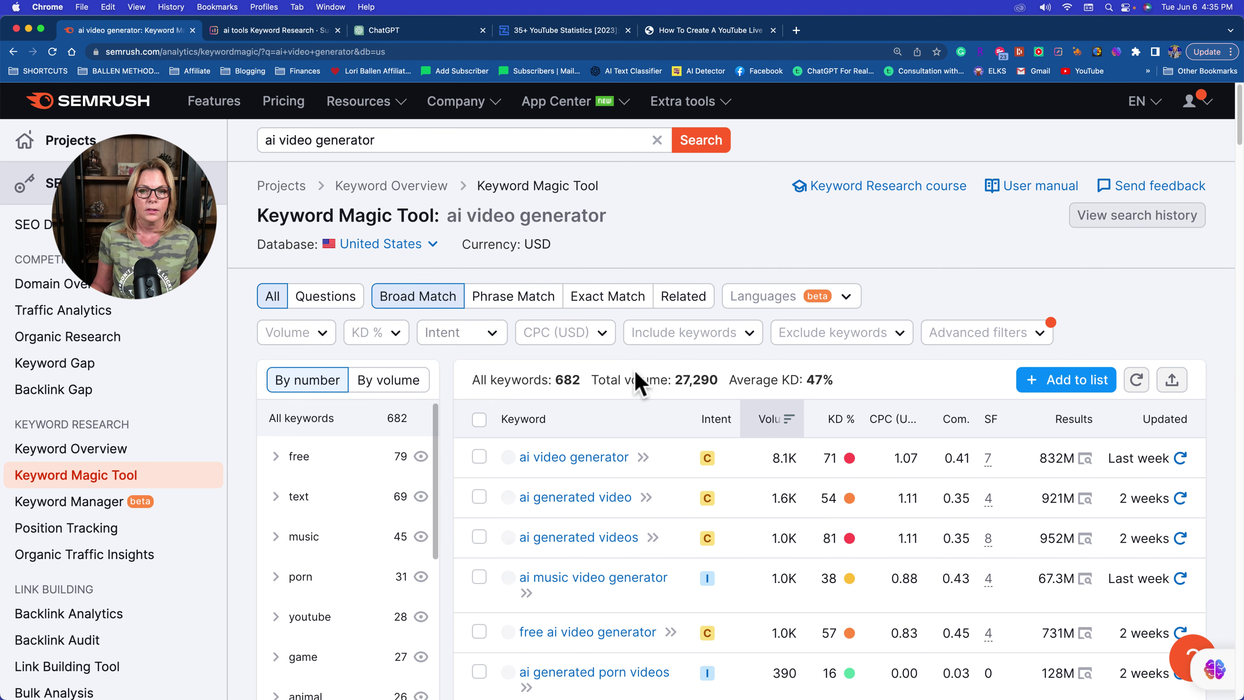
# Examine the volume and keyword difficulty of "ai video generator" and its related keywords, including the difficulty explanation
pyautogui.scroll(-3, 735, 387)
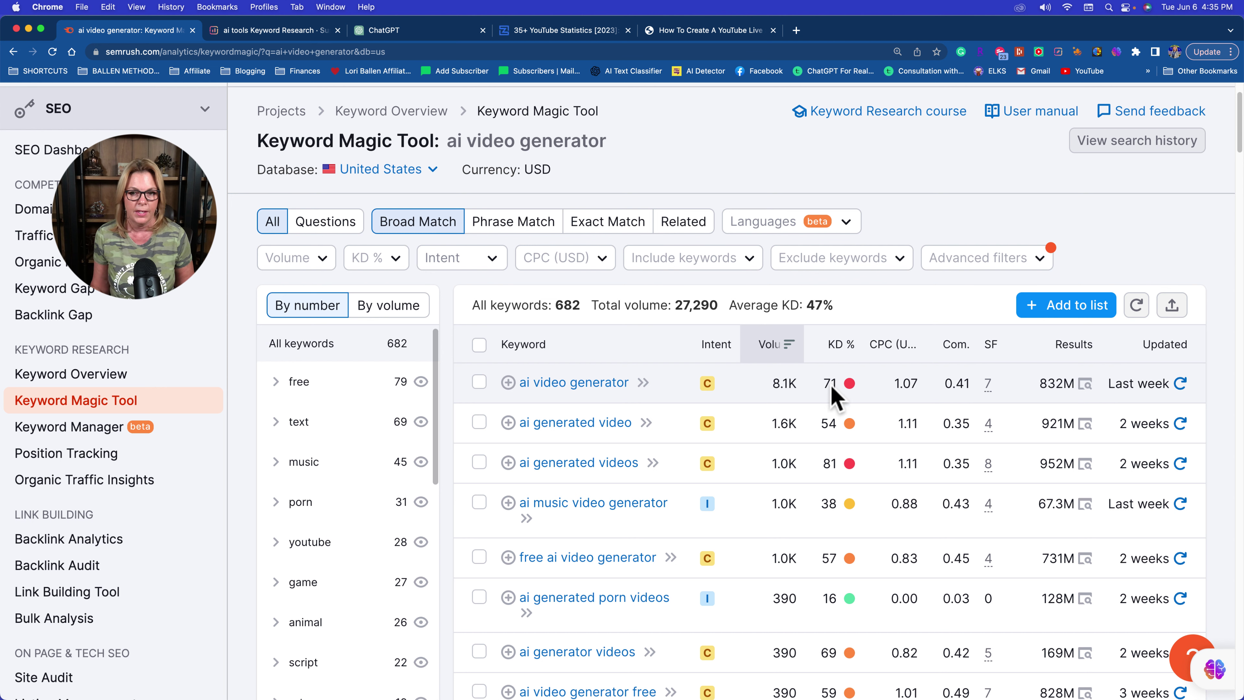
pyautogui.moveTo(831, 390)
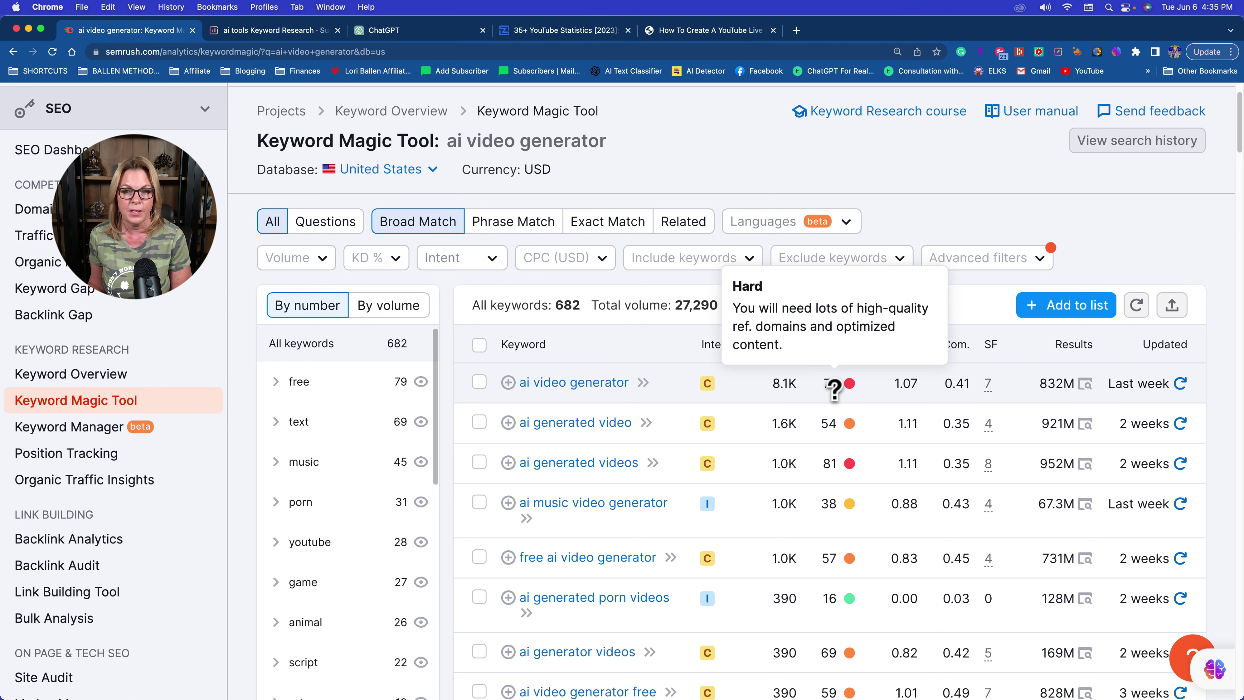
pyautogui.scroll(-1, 835, 392)
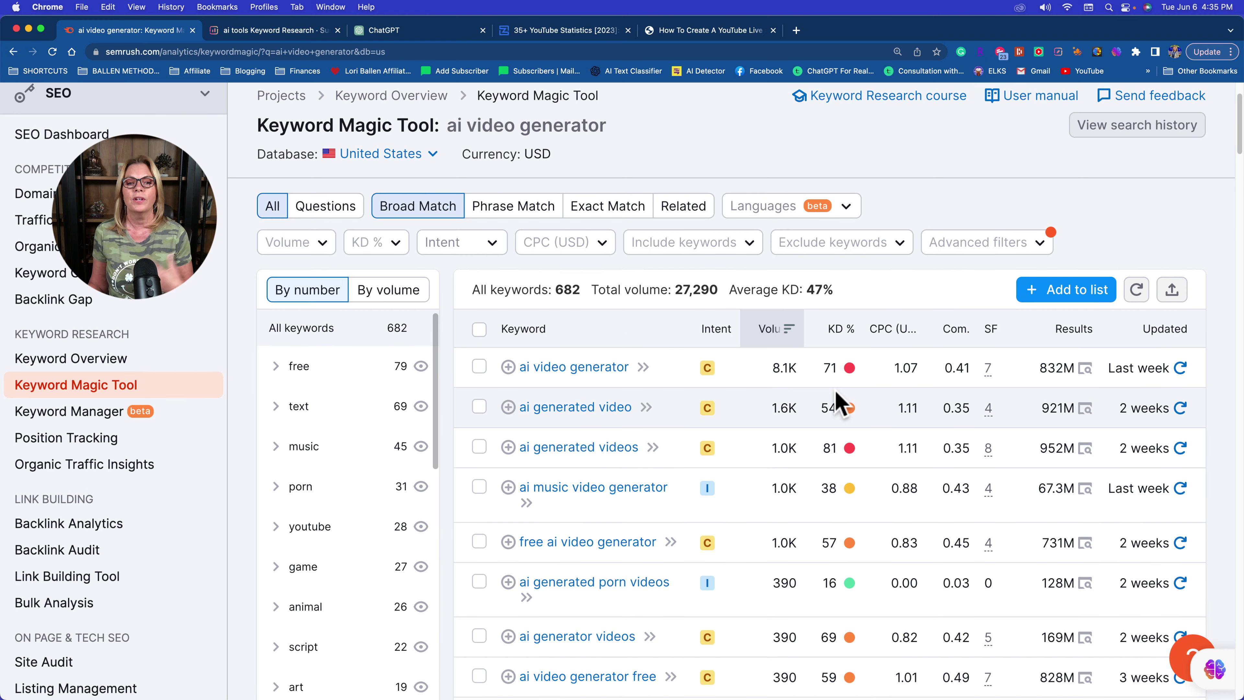
pyautogui.scroll(-1, 840, 402)
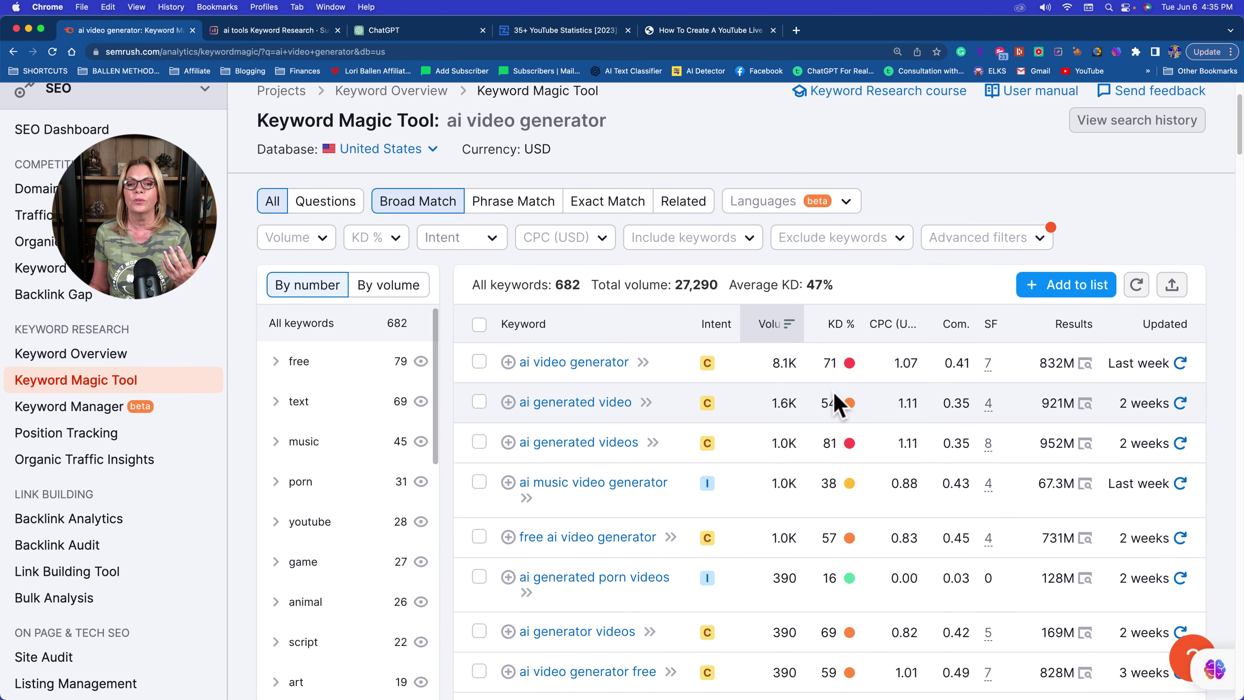
pyautogui.scroll(5, 837, 404)
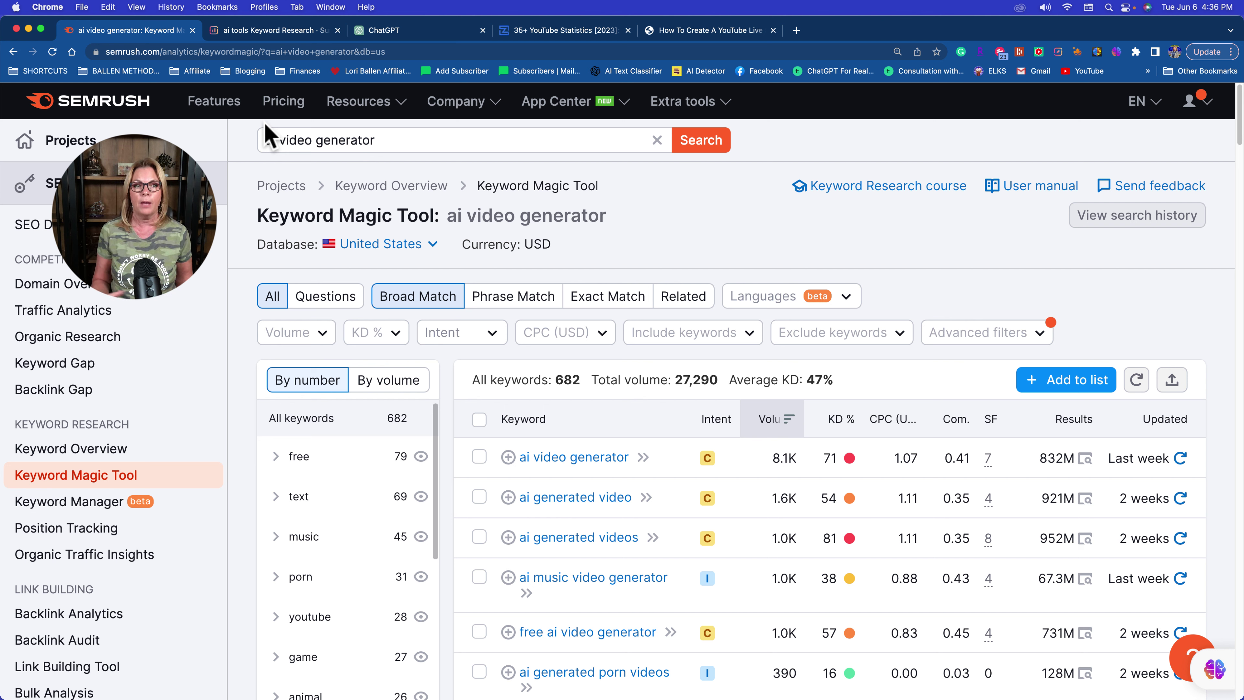
# Return to Surfer, review the full keyword list of the "a i video" cluster and close its detailed view
pyautogui.click(241, 32)
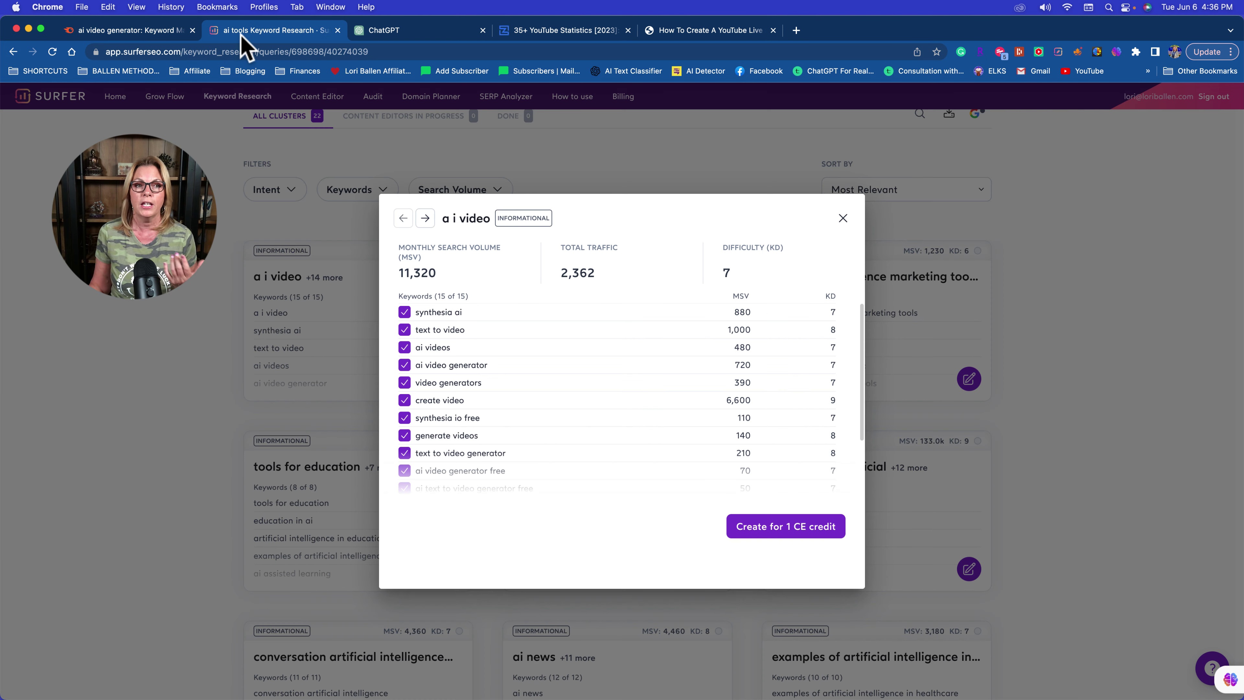
pyautogui.scroll(1, 508, 305)
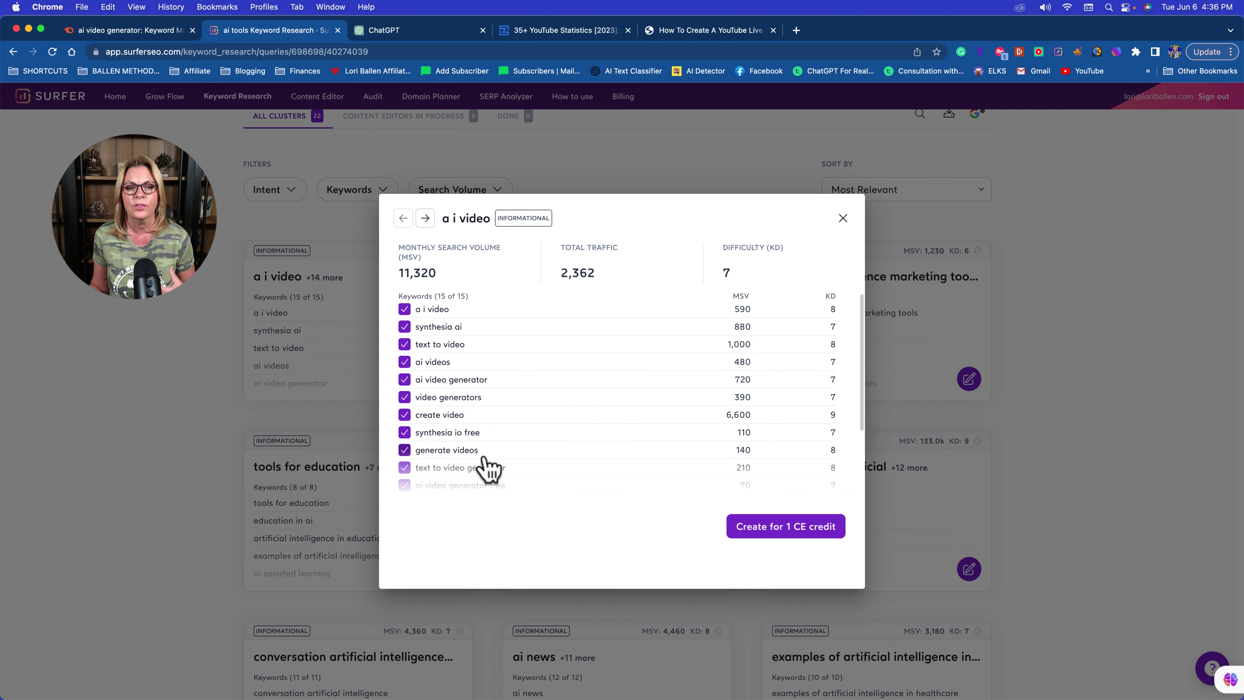
pyautogui.scroll(-3, 487, 463)
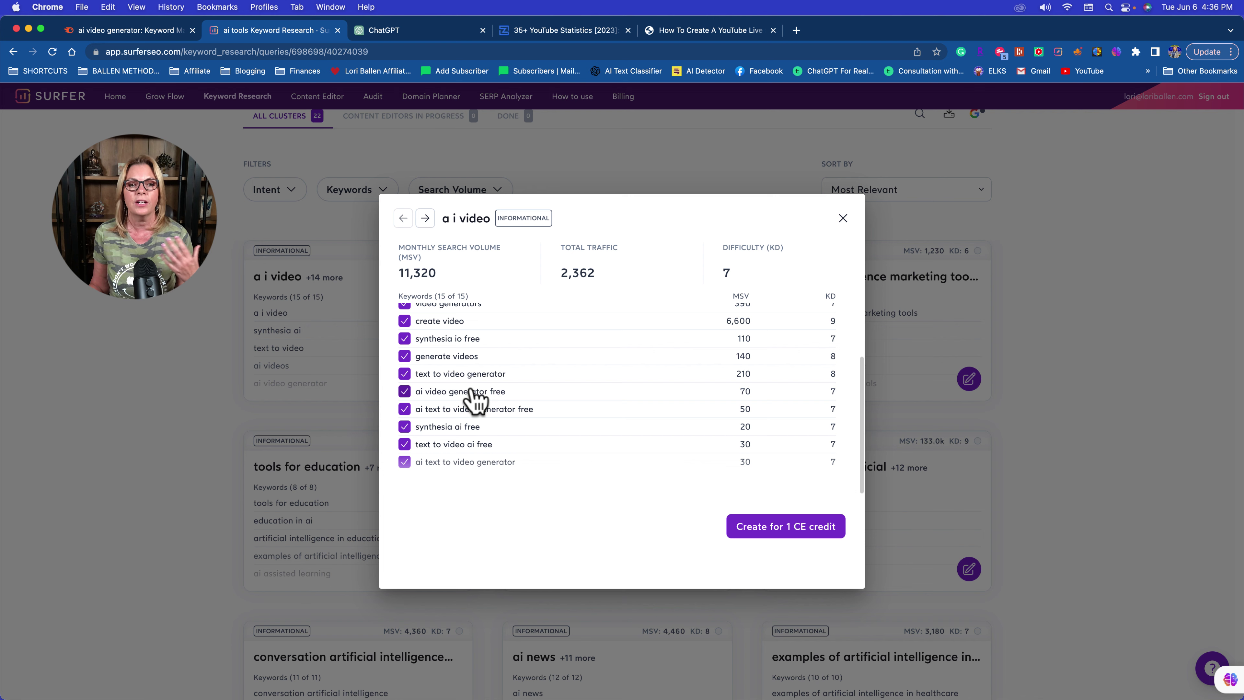
pyautogui.scroll(3, 477, 467)
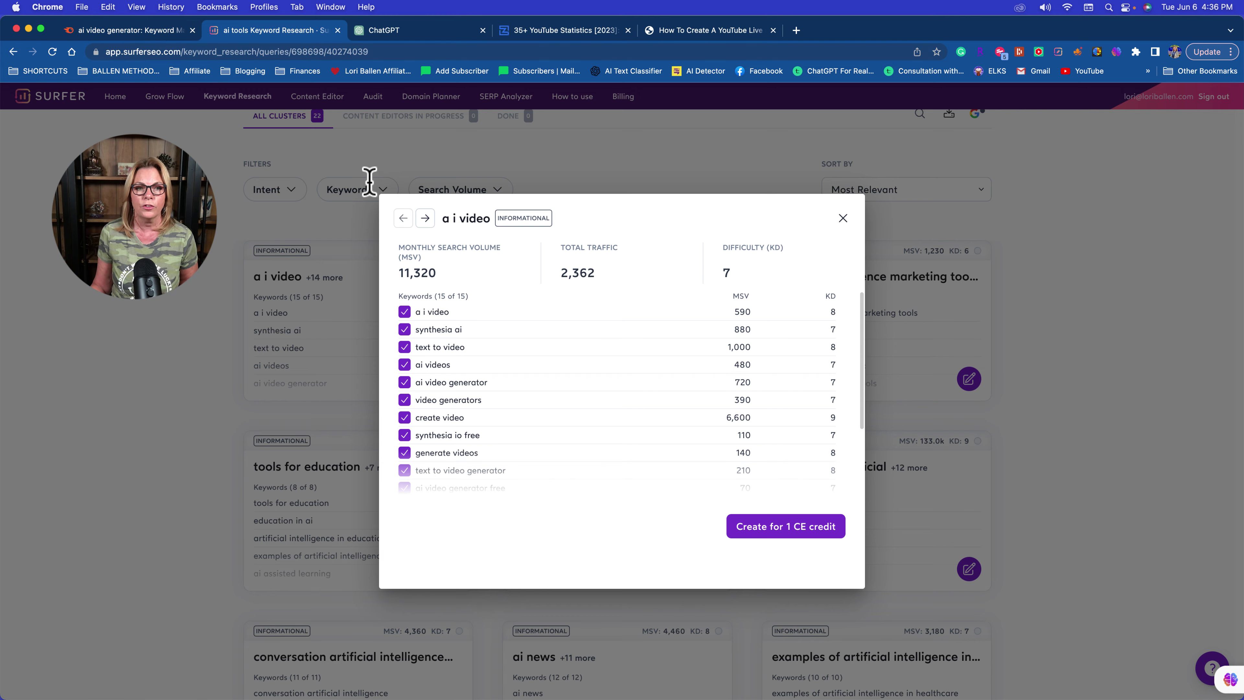
pyautogui.click(397, 178)
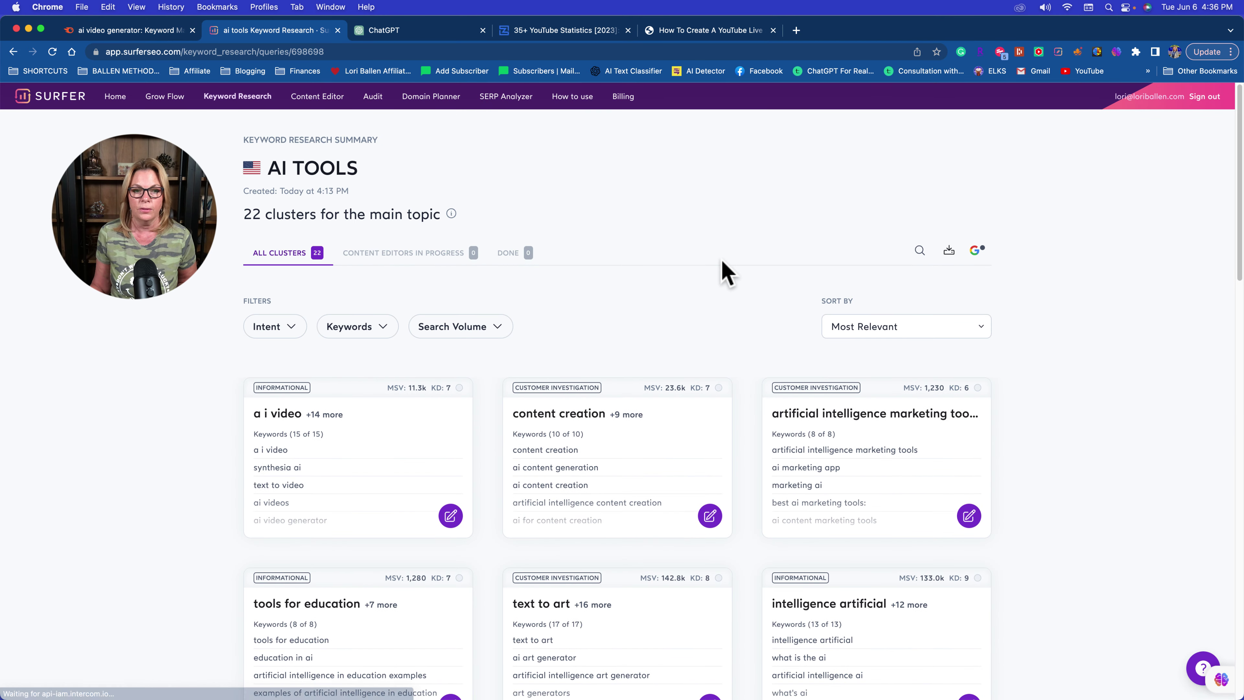
# Go to Surfer's Content Editor and add the suggested keyword "ai video" for a new article
pyautogui.click(311, 101)
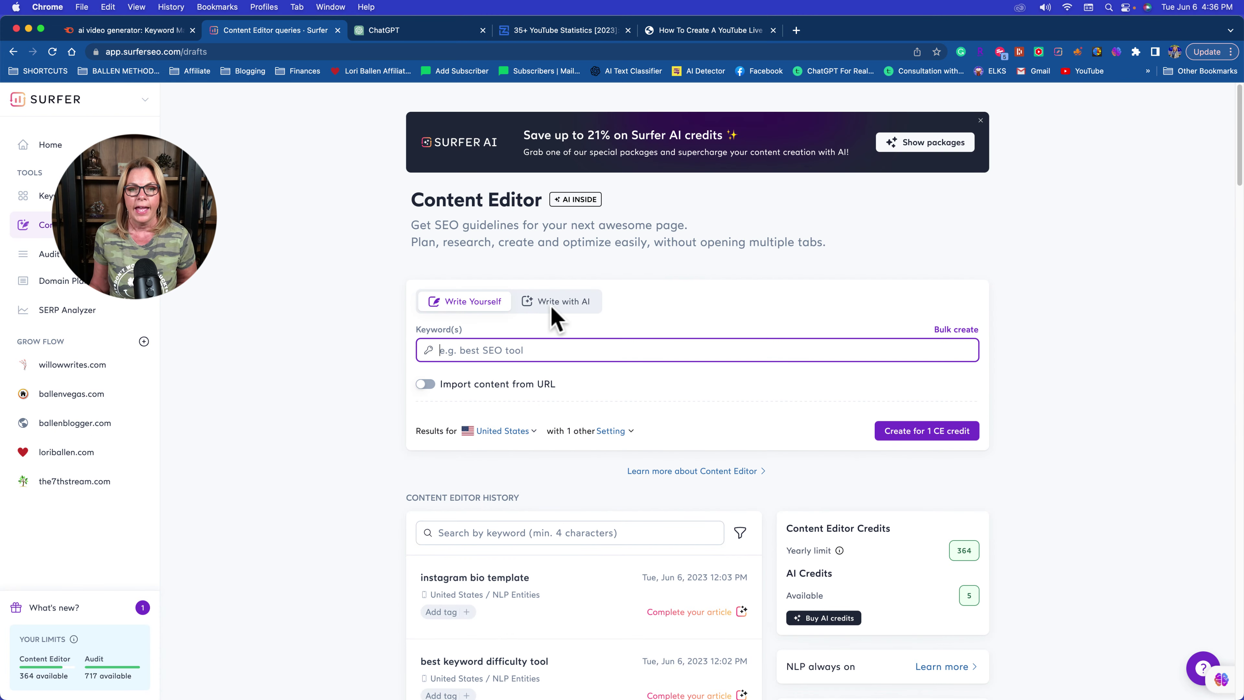
pyautogui.write('a')
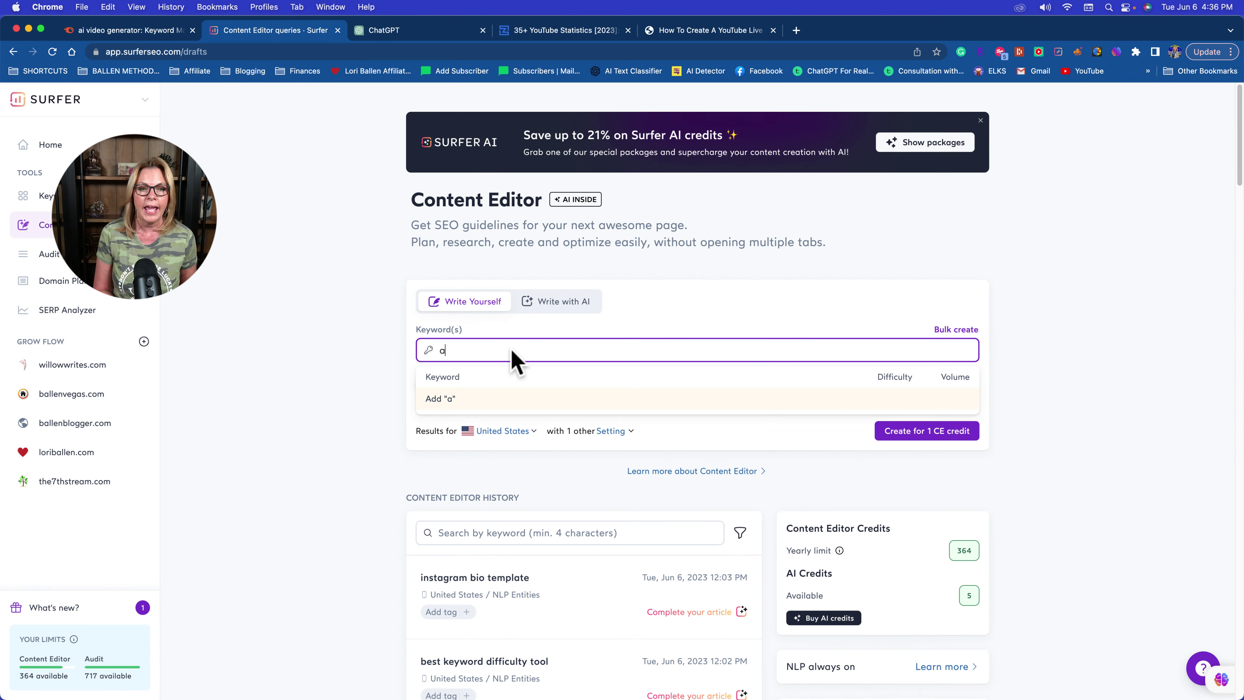
pyautogui.write('i video')
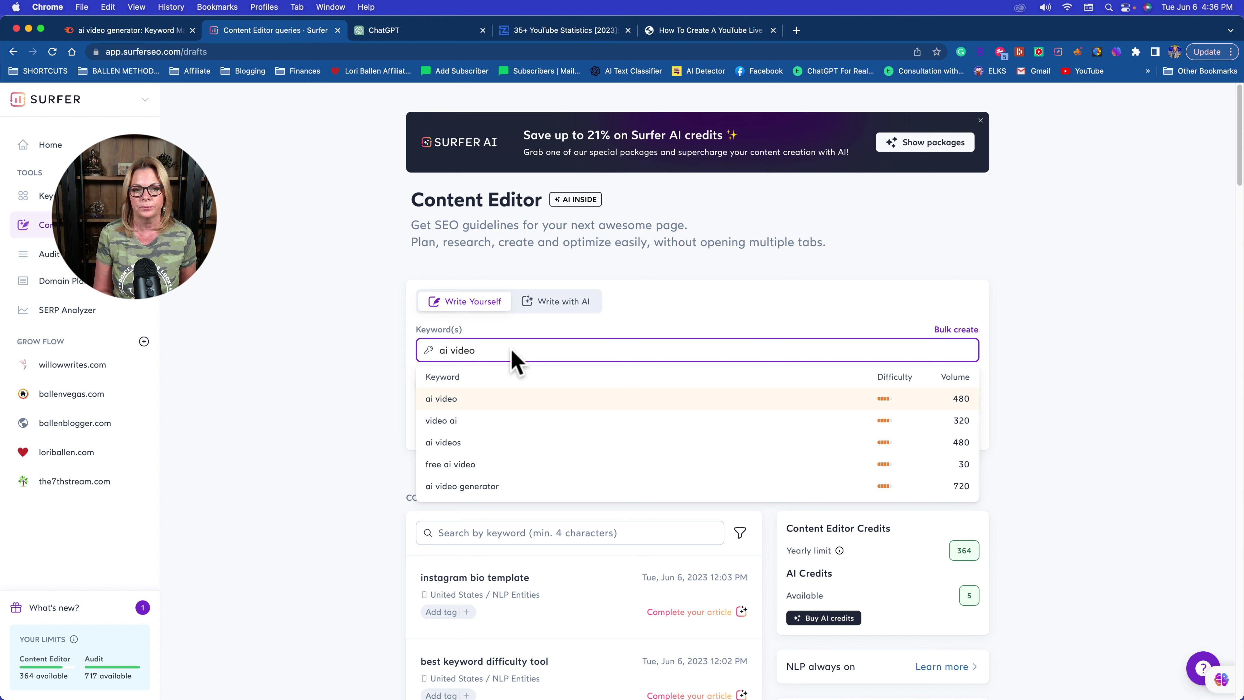
pyautogui.click(510, 399)
pyautogui.click(739, 316)
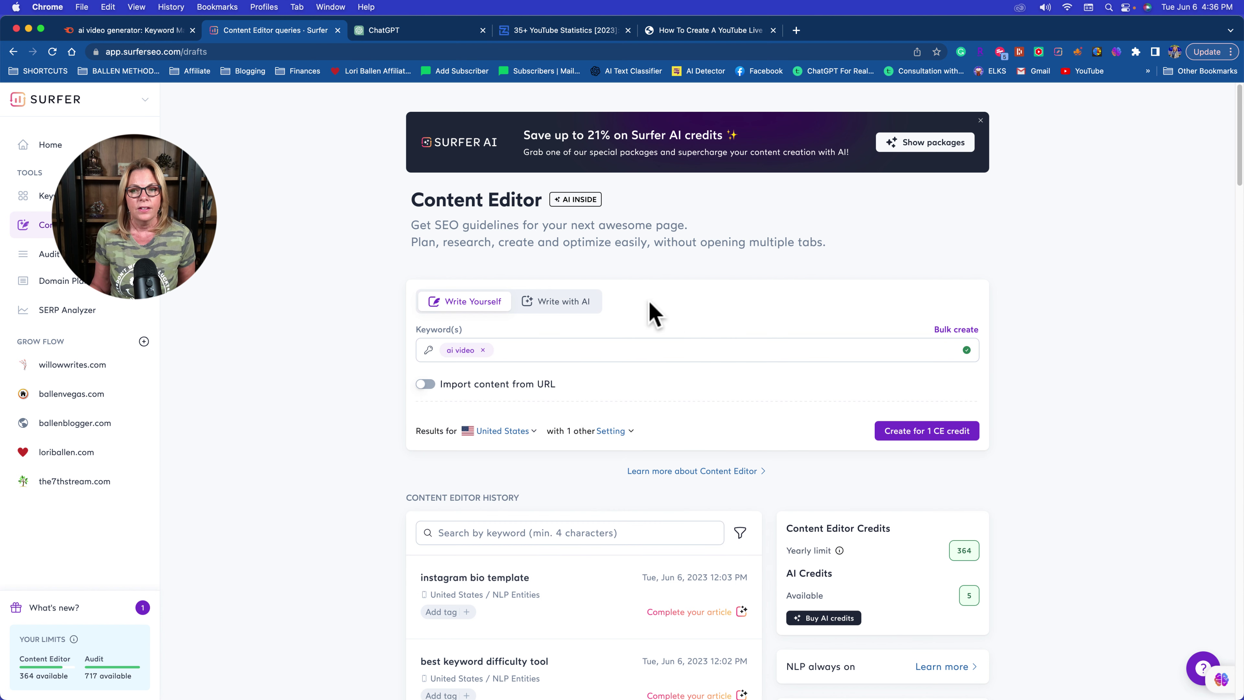
# Compare the Write with AI and Write Yourself modes for the "ai video" keyword
pyautogui.click(568, 304)
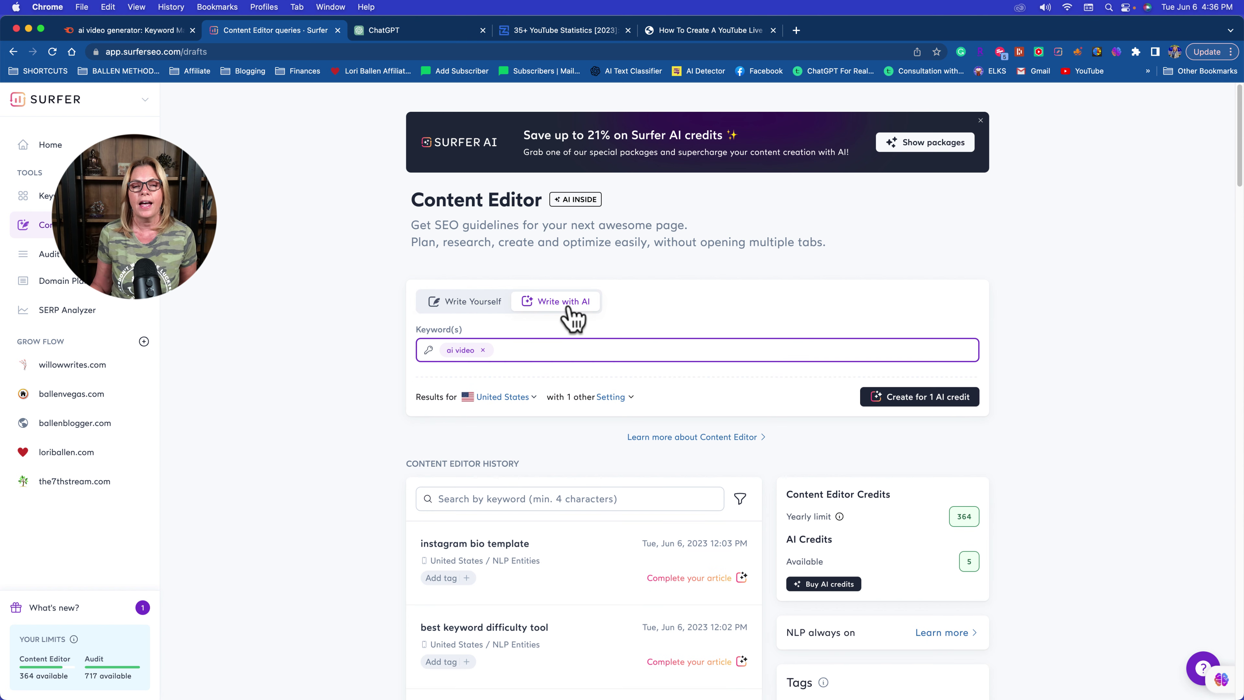
pyautogui.click(464, 308)
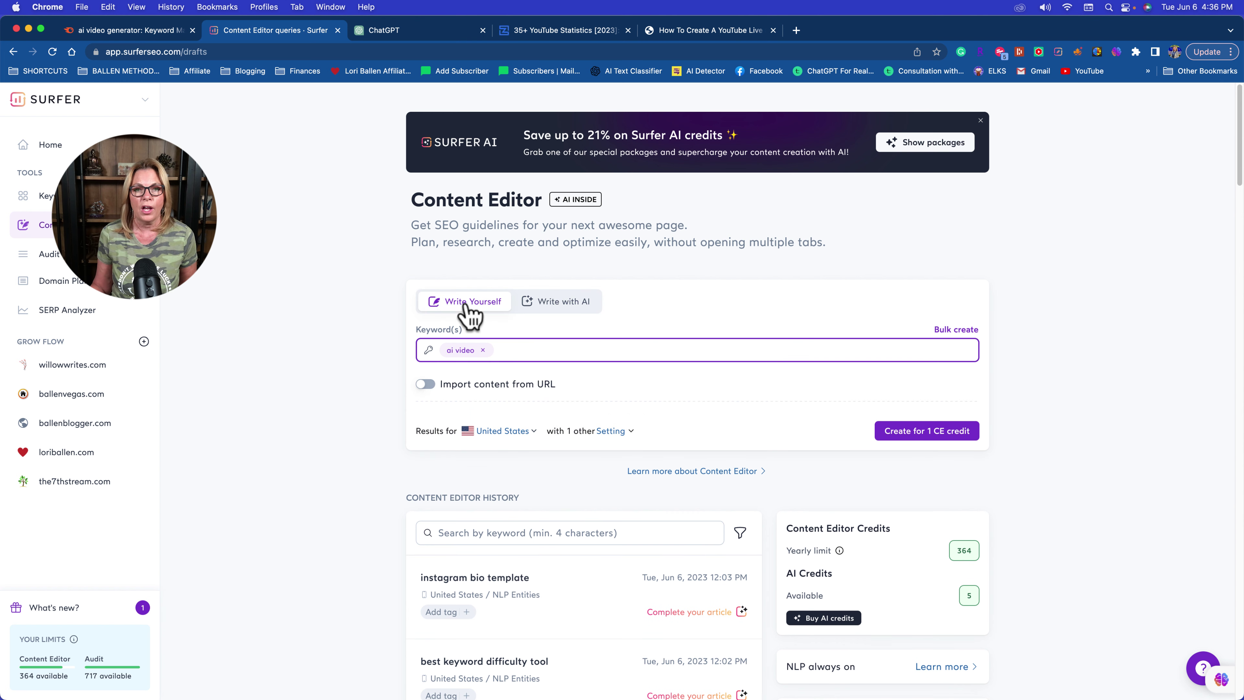
pyautogui.click(563, 304)
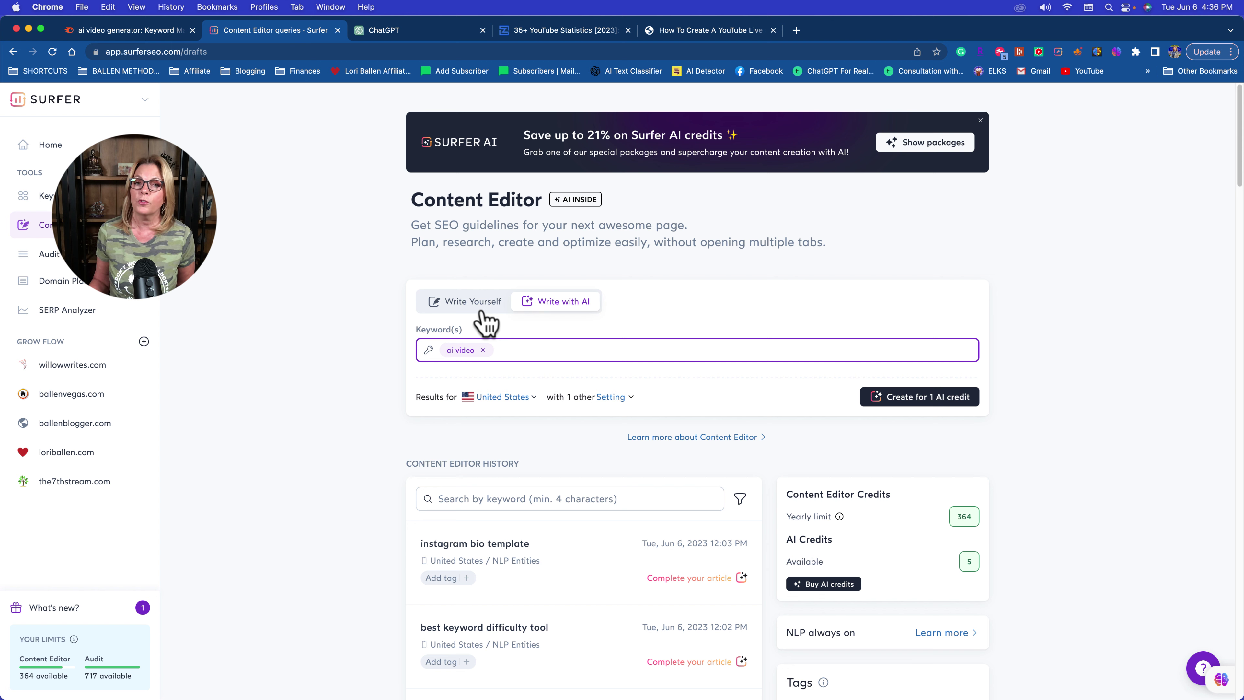
pyautogui.click(458, 311)
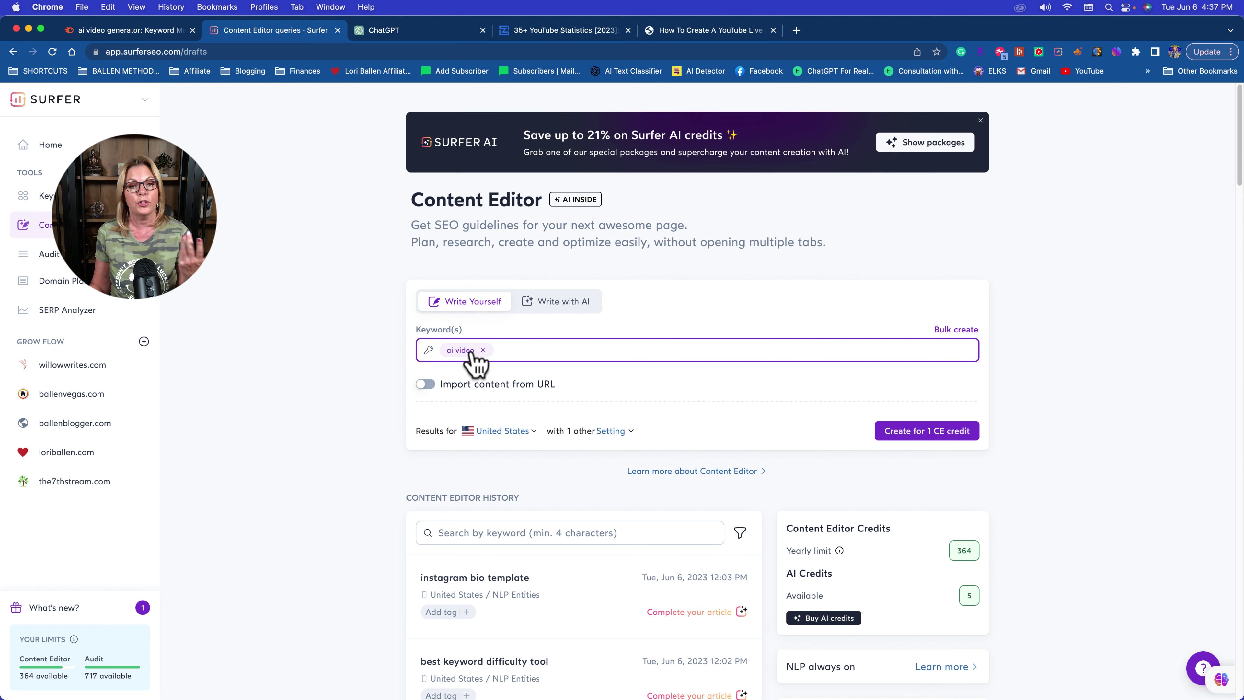
# Create the "ai video" article in Write with AI mode for 1 AI credit and check the remaining credits
pyautogui.click(568, 308)
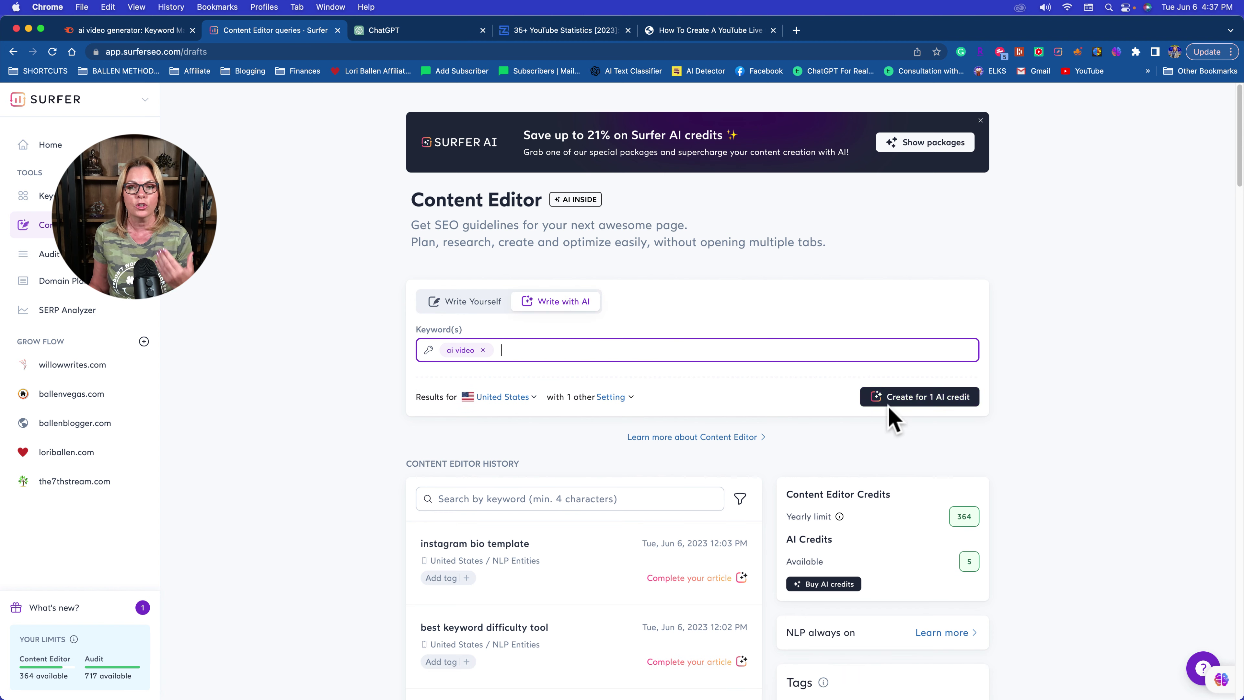
pyautogui.click(937, 402)
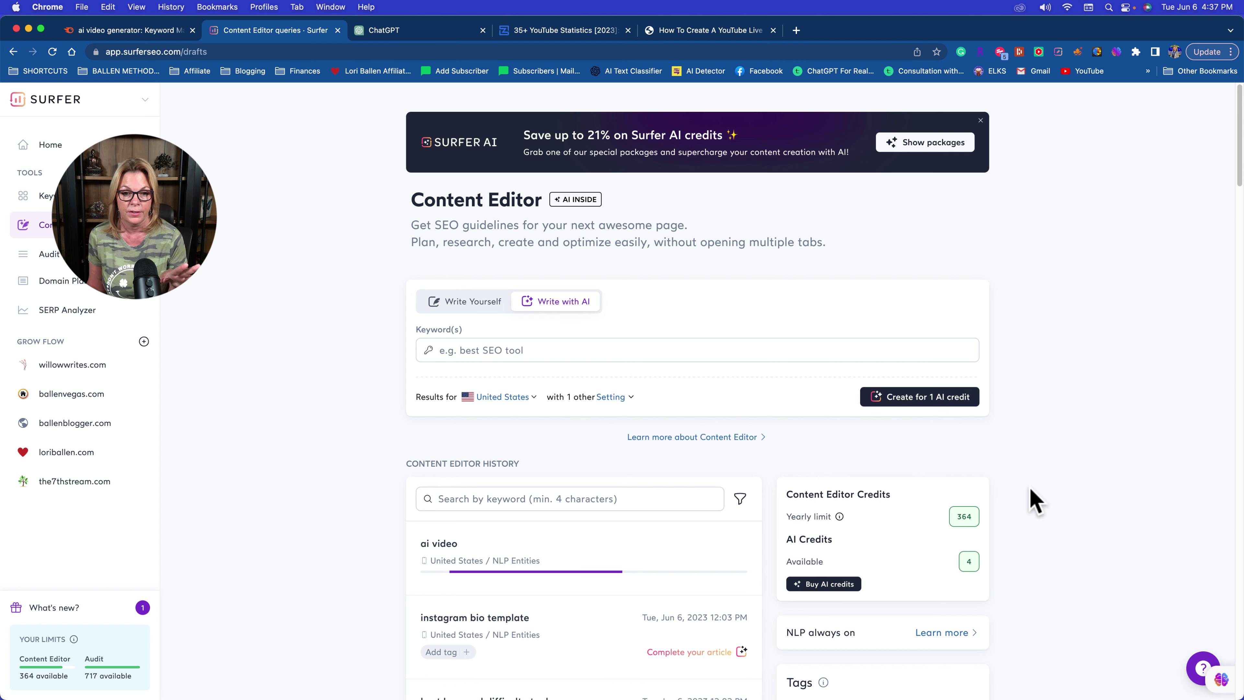
pyautogui.scroll(-2, 1033, 500)
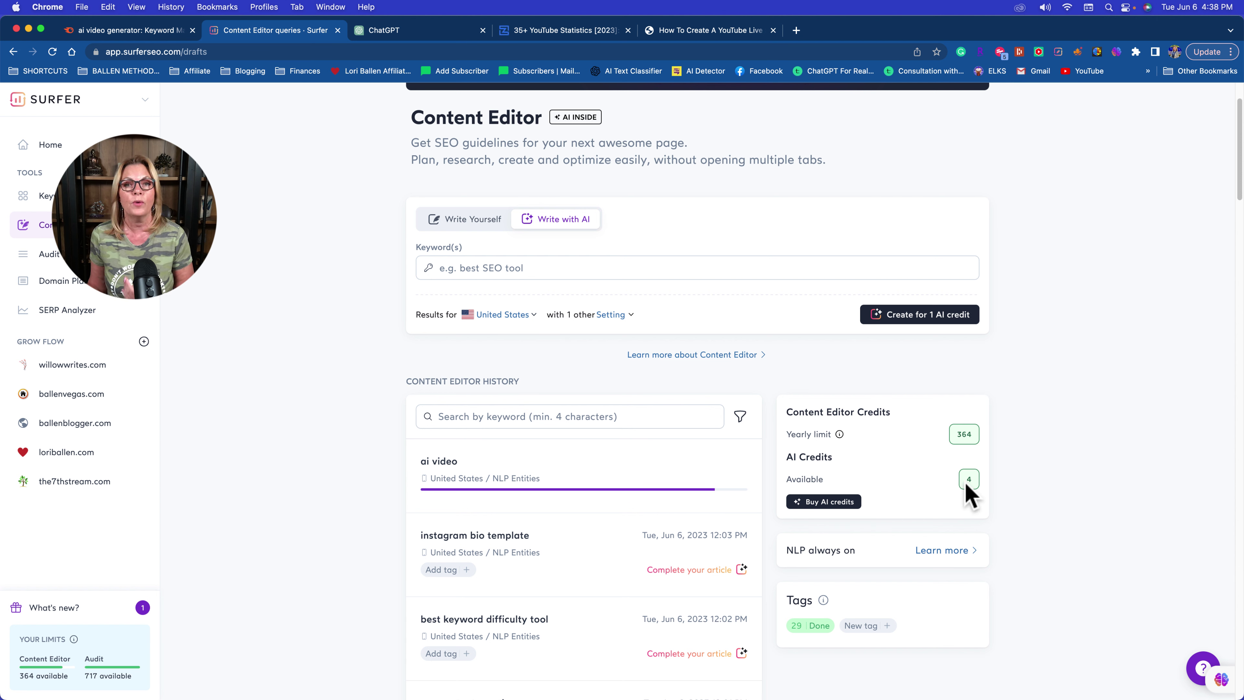
# Open the AI credit pricing packages and raise the individual credits quantity to 8 to compare its price with the bundles
pyautogui.click(818, 507)
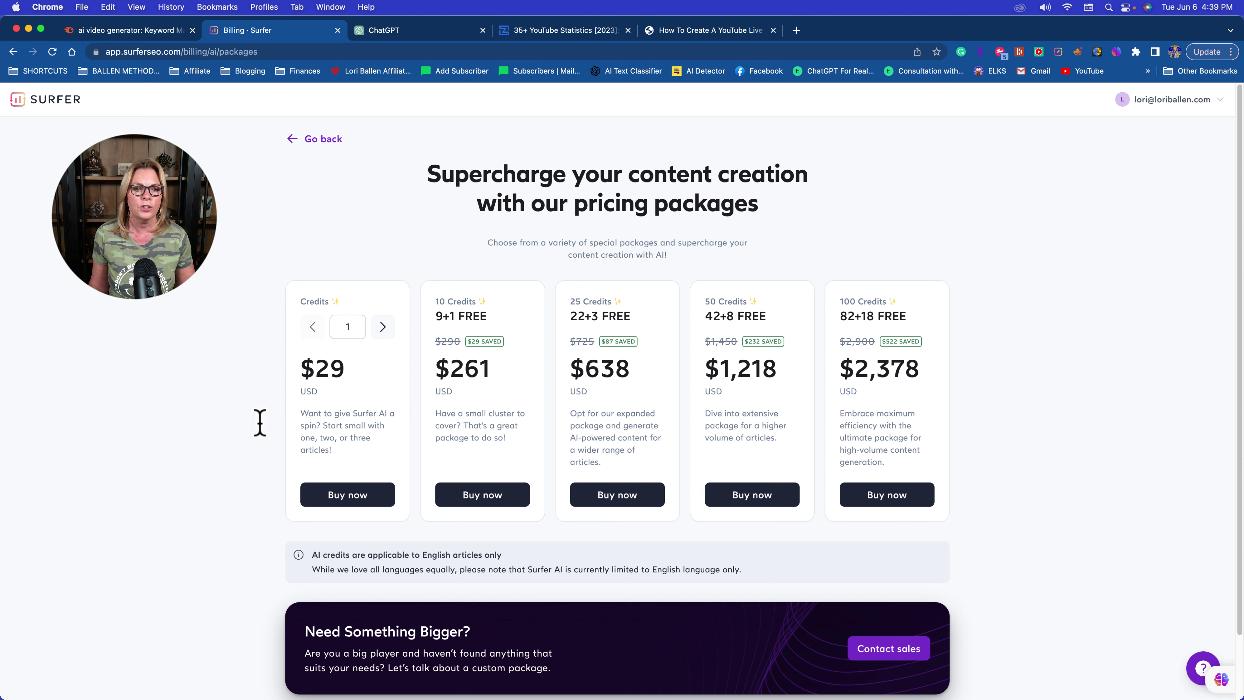
pyautogui.click(383, 327)
pyautogui.click(383, 327)
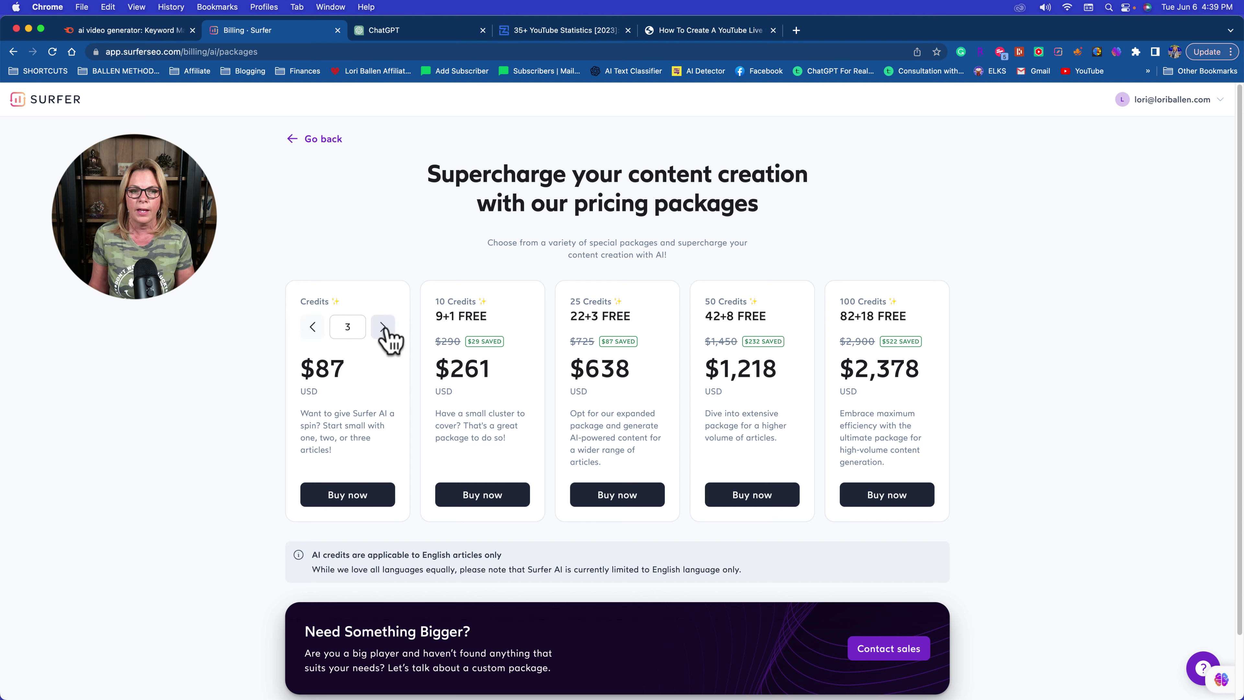
pyautogui.click(383, 327)
pyautogui.click(383, 327)
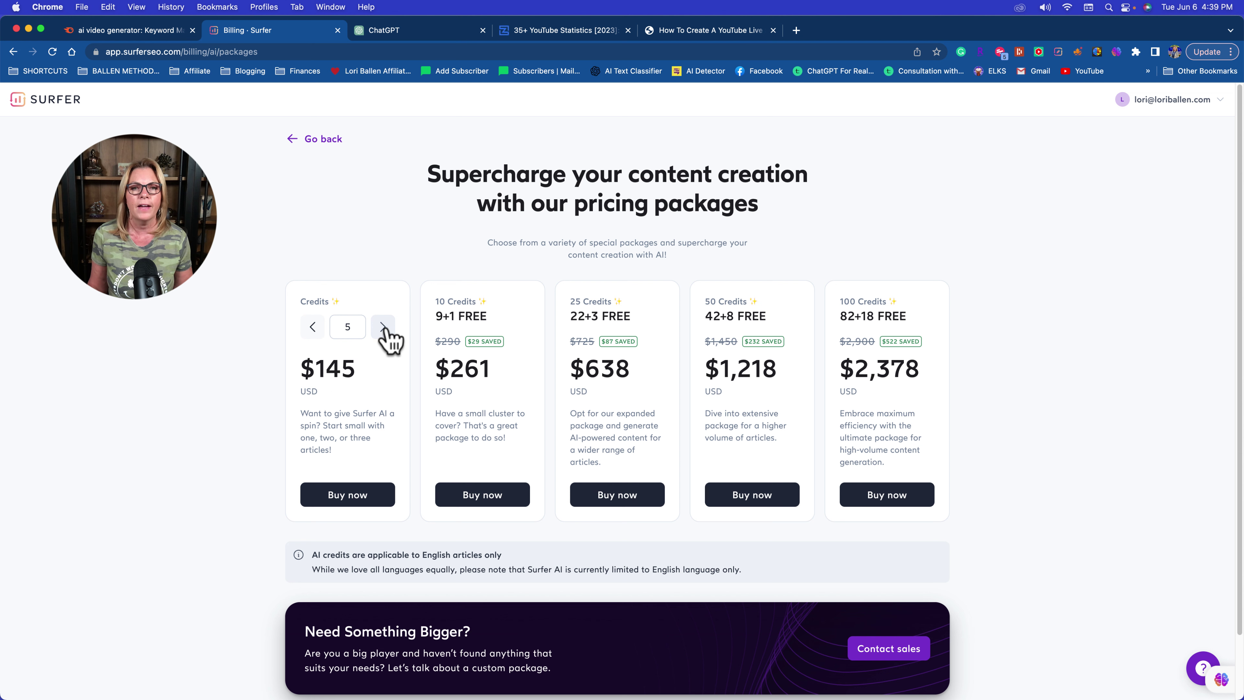
pyautogui.click(383, 327)
pyautogui.click(384, 327)
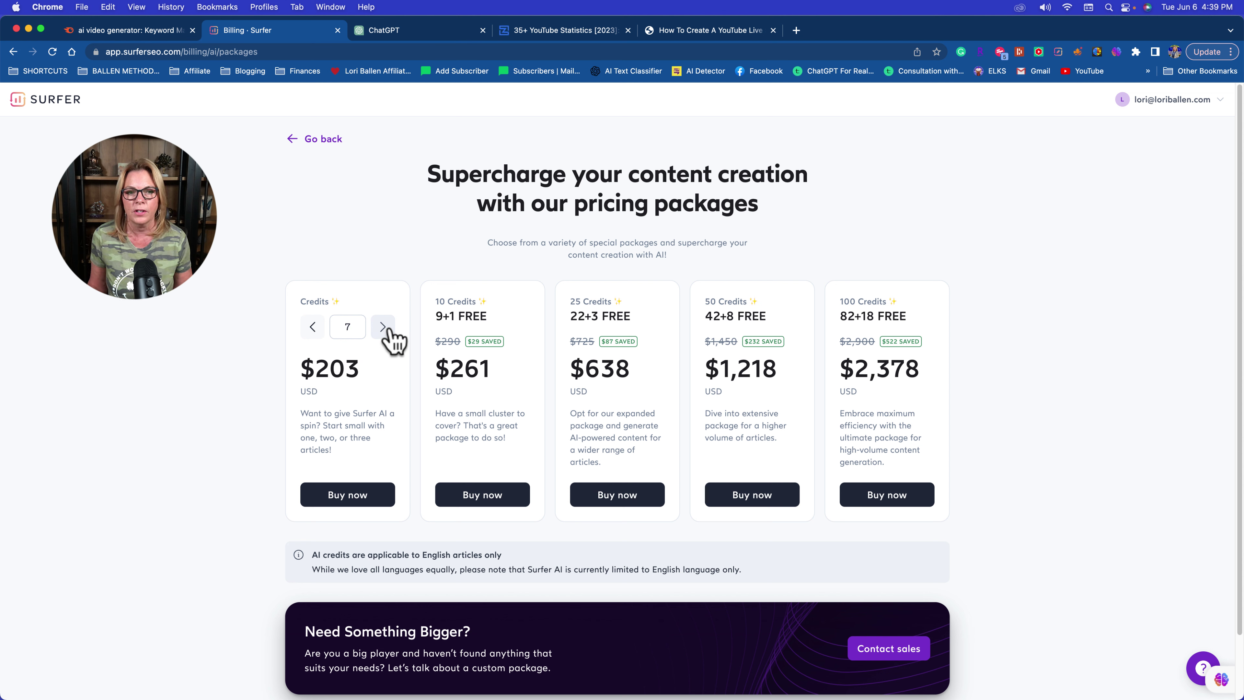
pyautogui.click(384, 327)
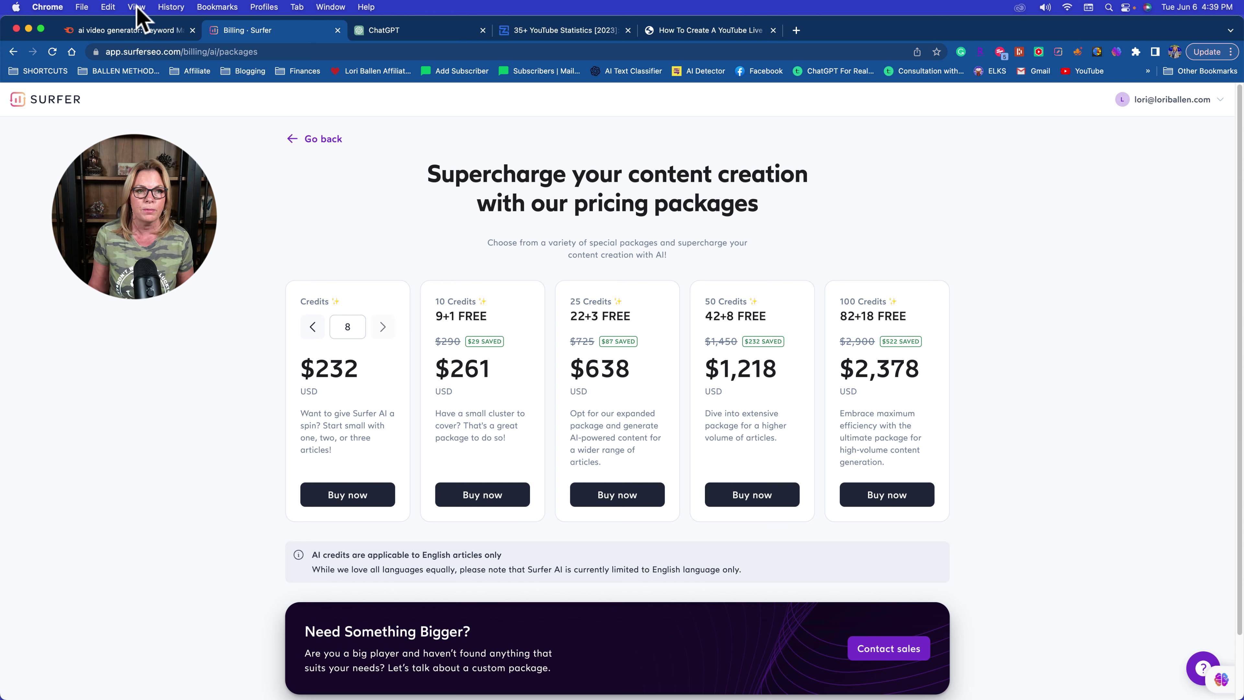
# Leave the pricing packages for the Content Editor history and open the "ai video" entry to complete its article
pyautogui.click(142, 31)
pyautogui.click(236, 32)
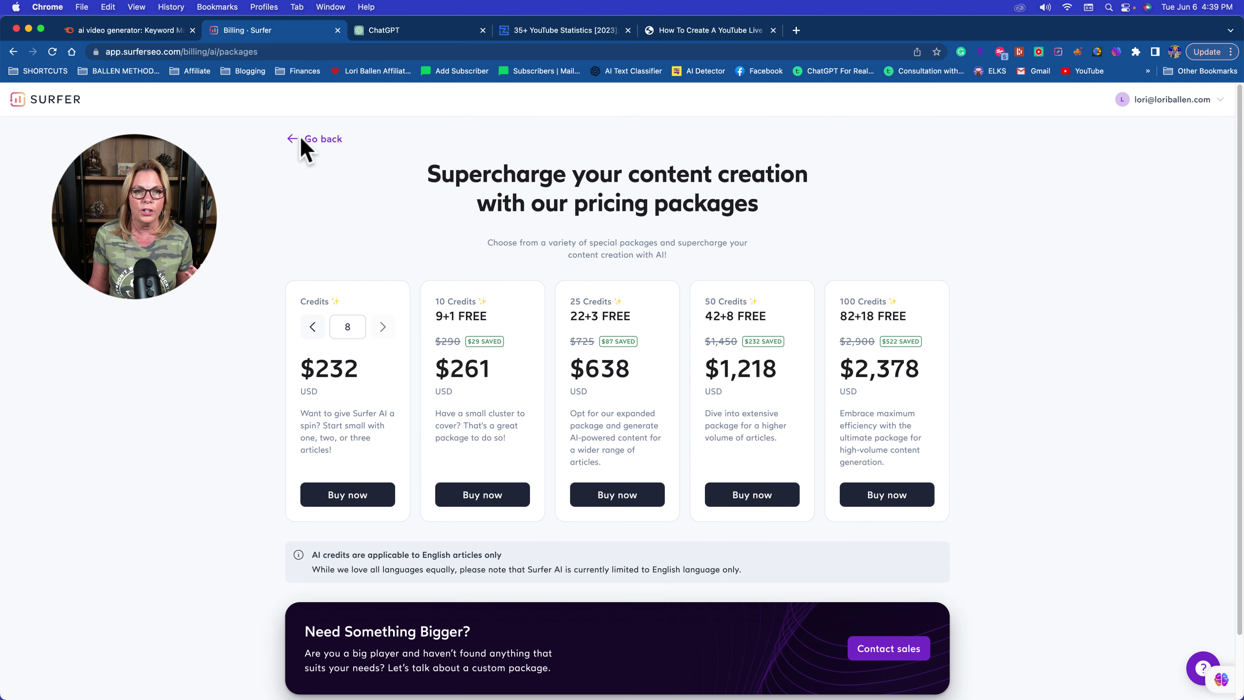
pyautogui.click(313, 143)
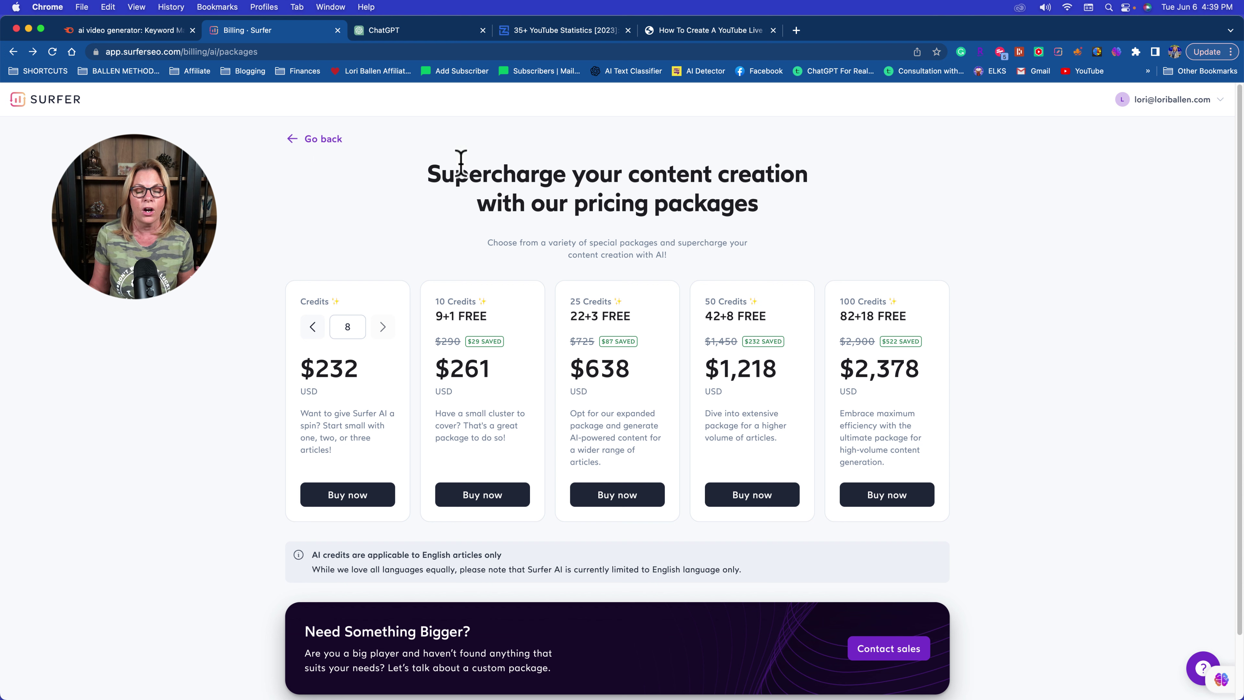
pyautogui.click(329, 142)
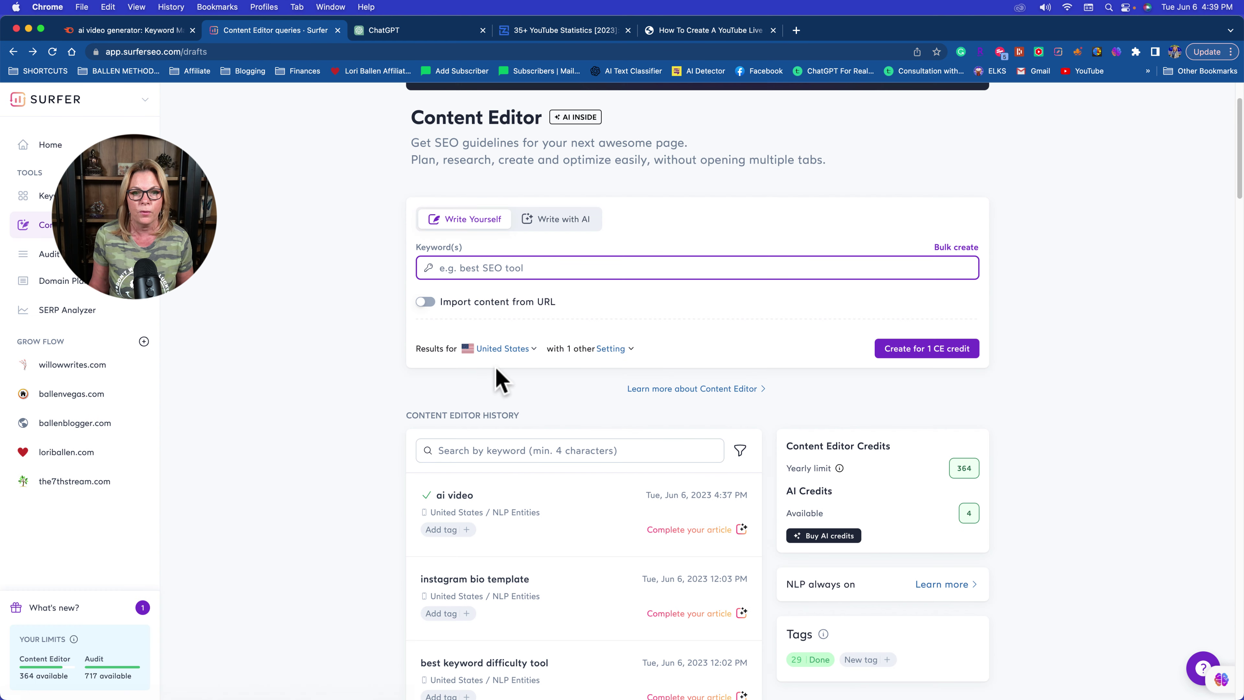
pyautogui.scroll(-3, 497, 338)
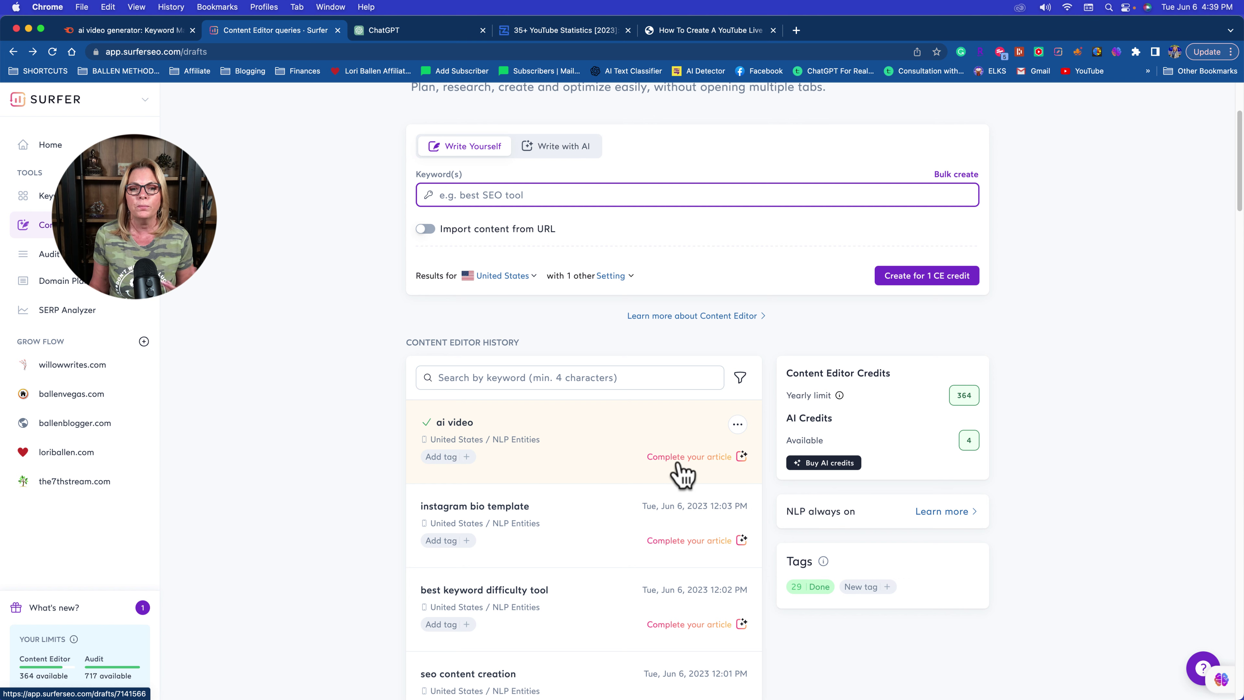
pyautogui.click(687, 471)
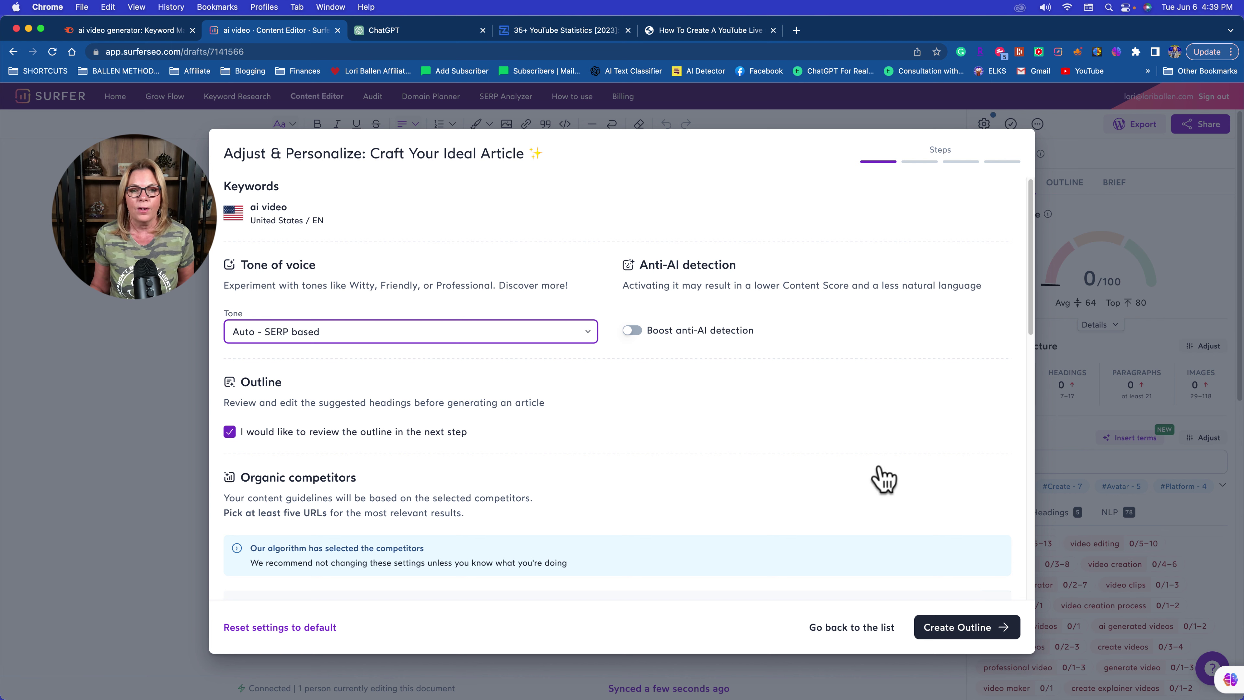
# Look through the available tones of voice, keeping Auto - SERP based and the outline review option enabled
pyautogui.click(229, 432)
pyautogui.click(229, 432)
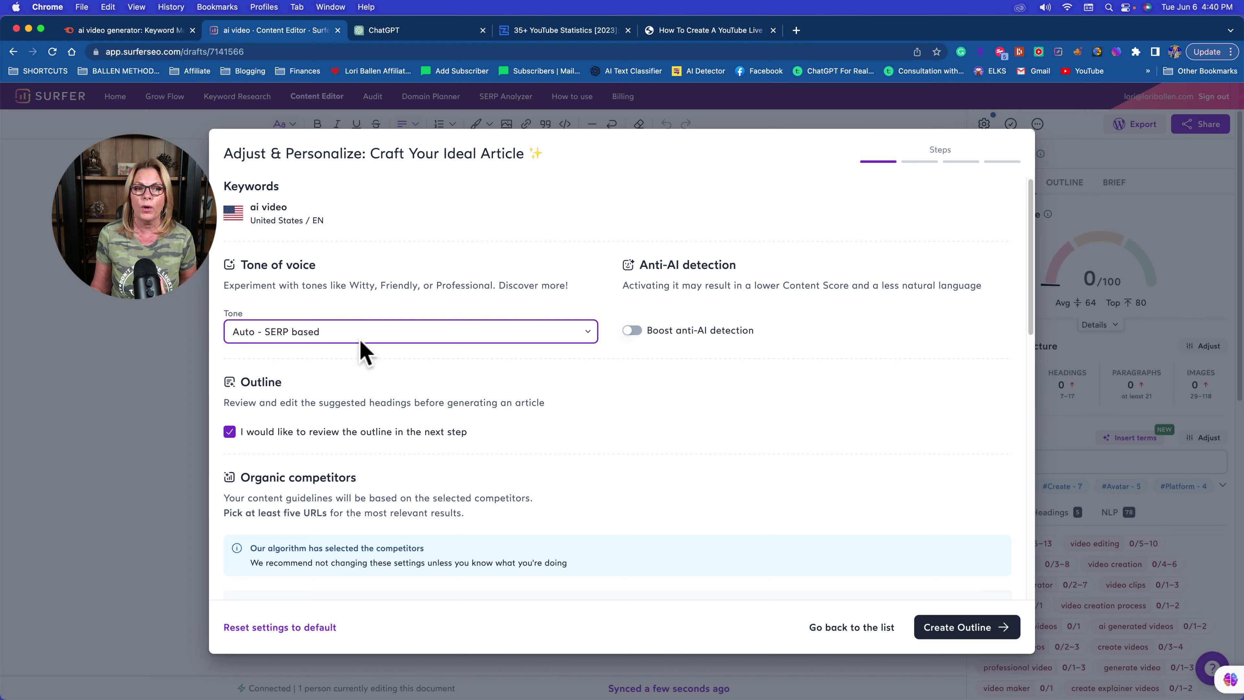
pyautogui.click(346, 336)
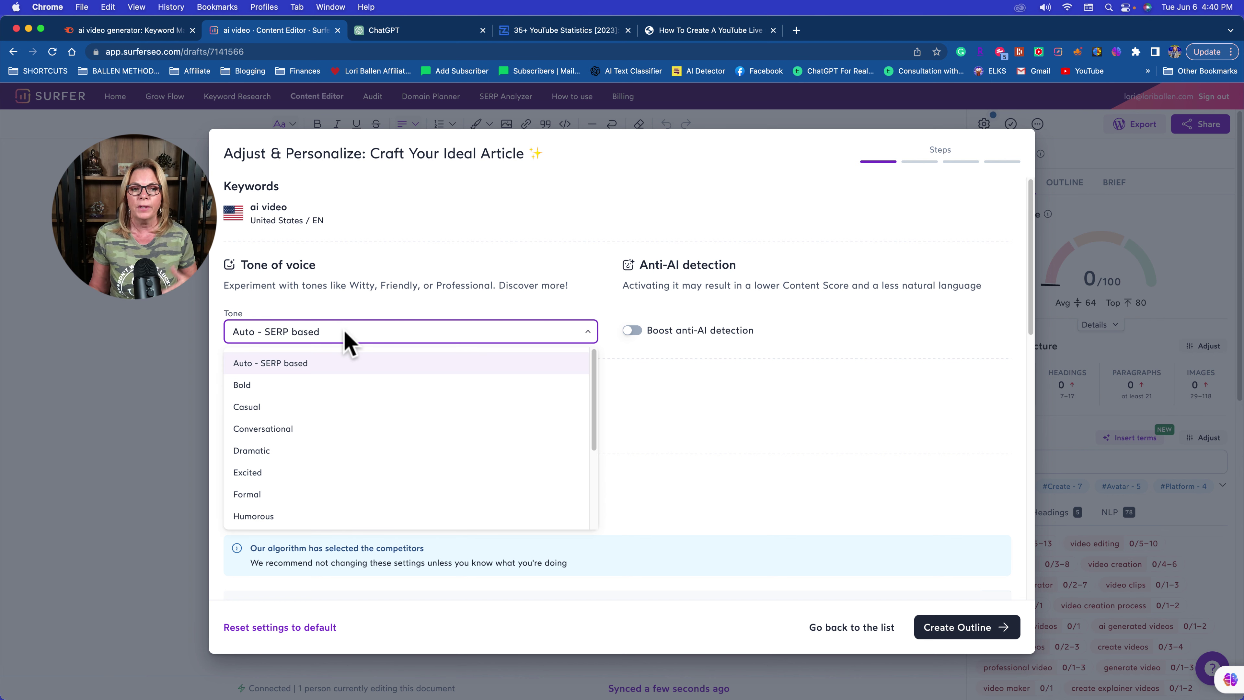
pyautogui.scroll(-1, 301, 409)
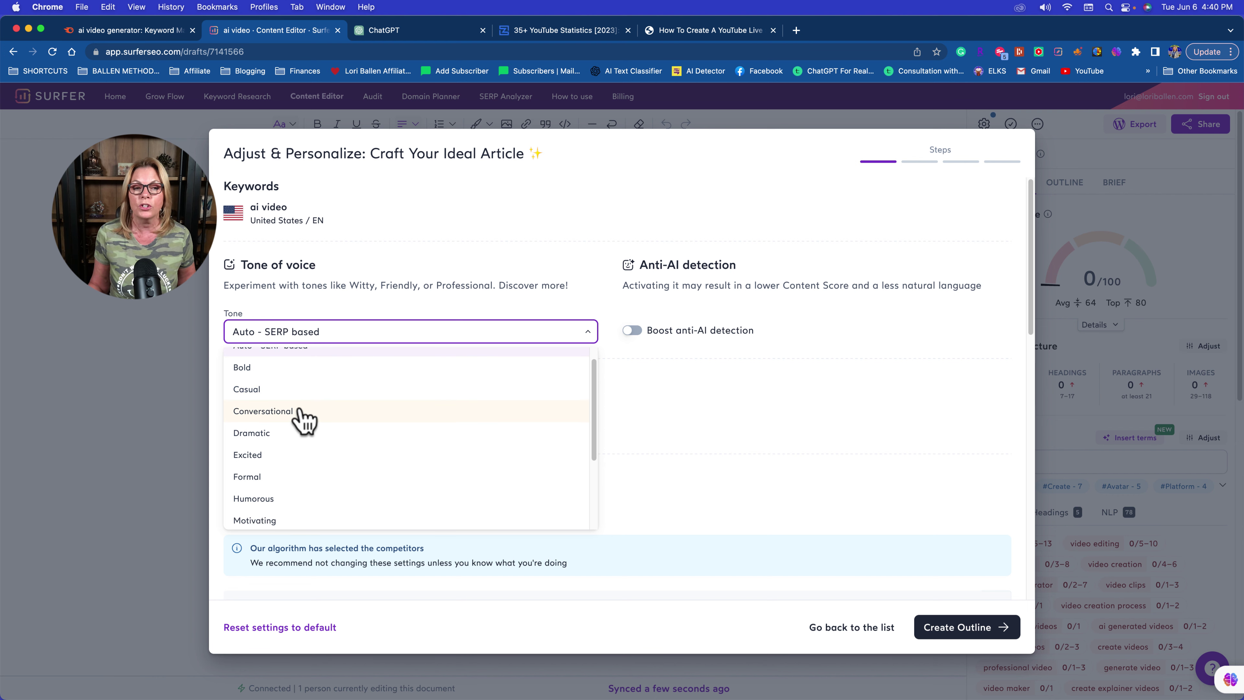
pyautogui.scroll(-1, 294, 446)
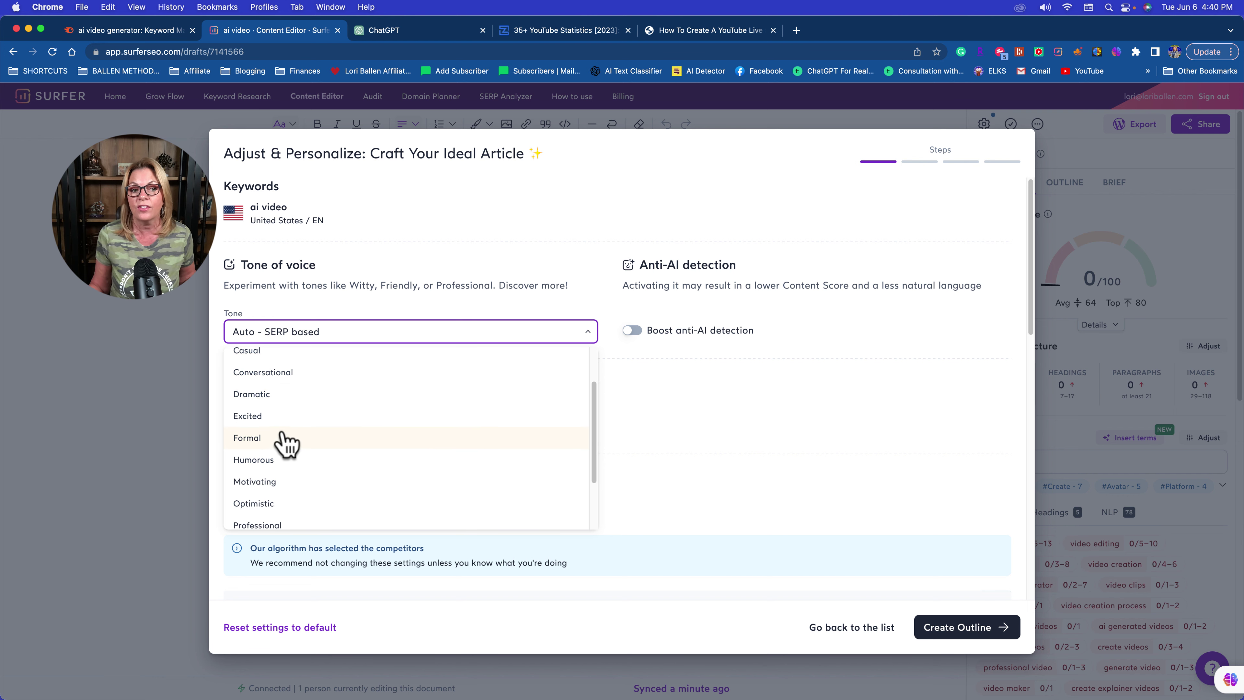
pyautogui.scroll(-1, 281, 455)
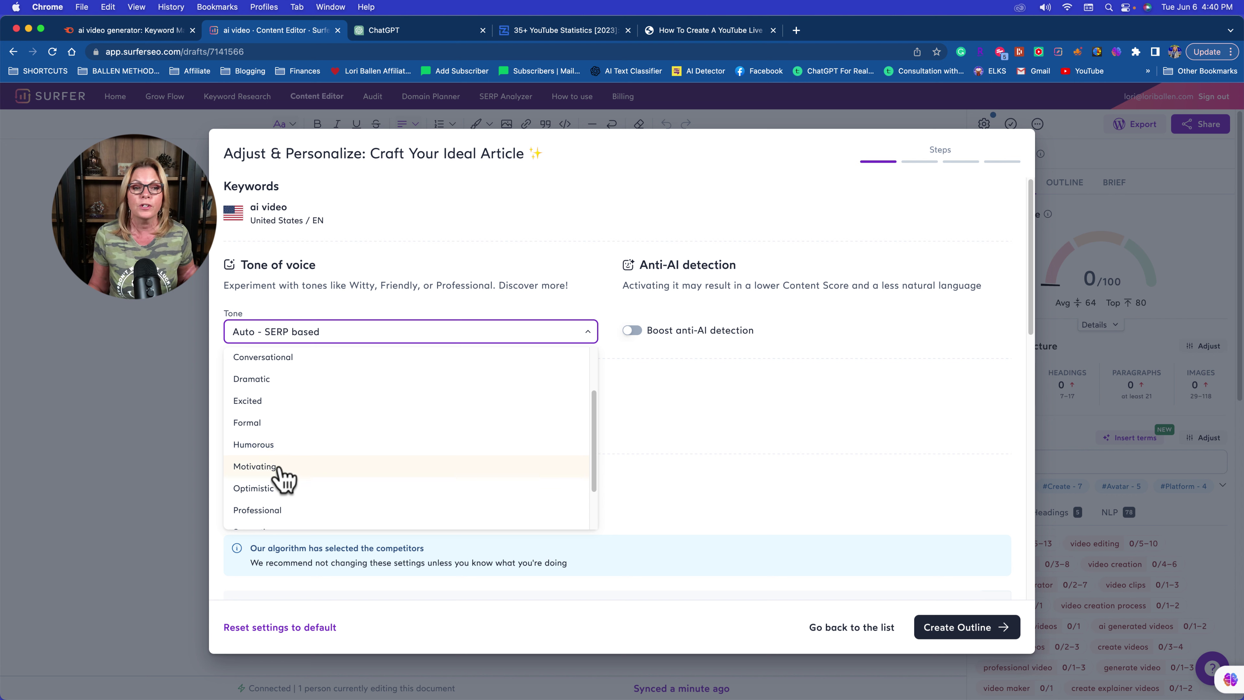
pyautogui.scroll(-2, 281, 478)
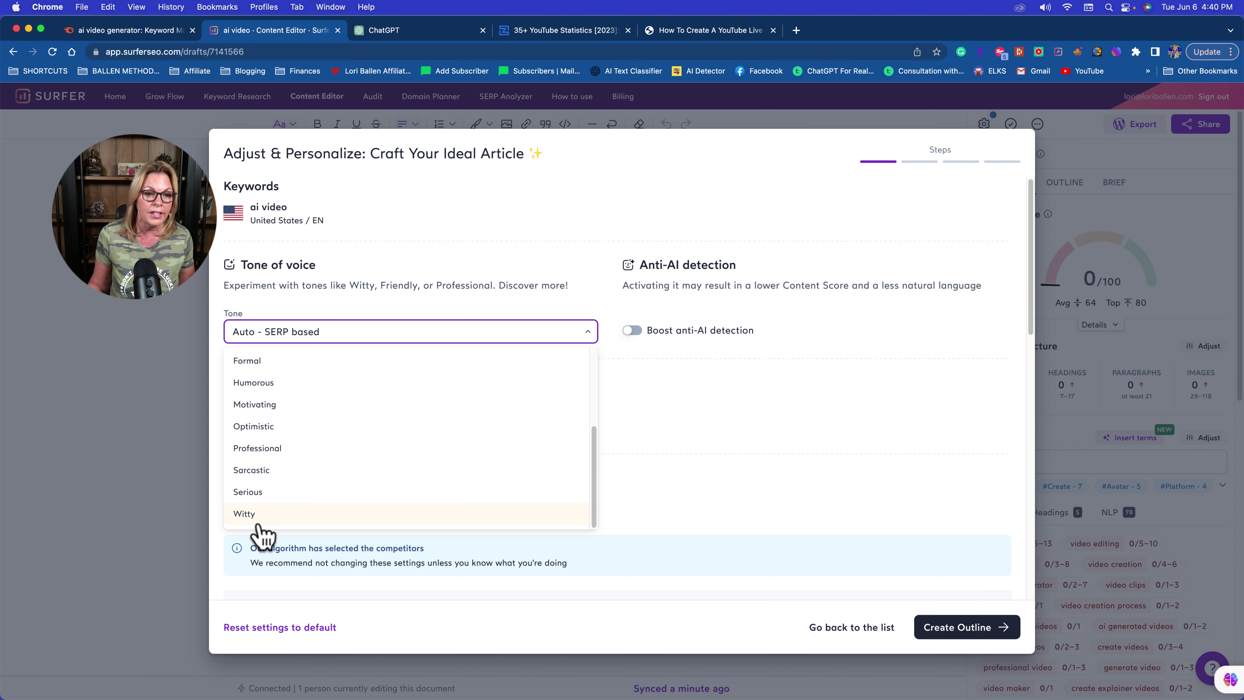
pyautogui.scroll(5, 276, 495)
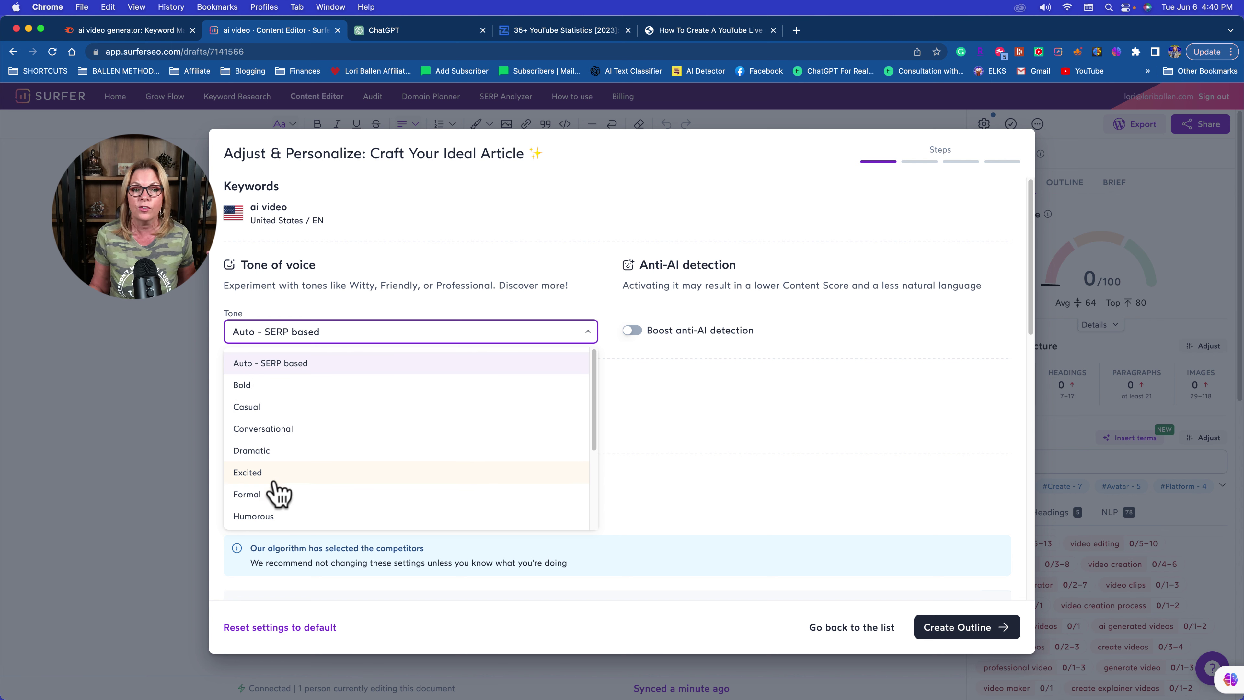
pyautogui.click(359, 333)
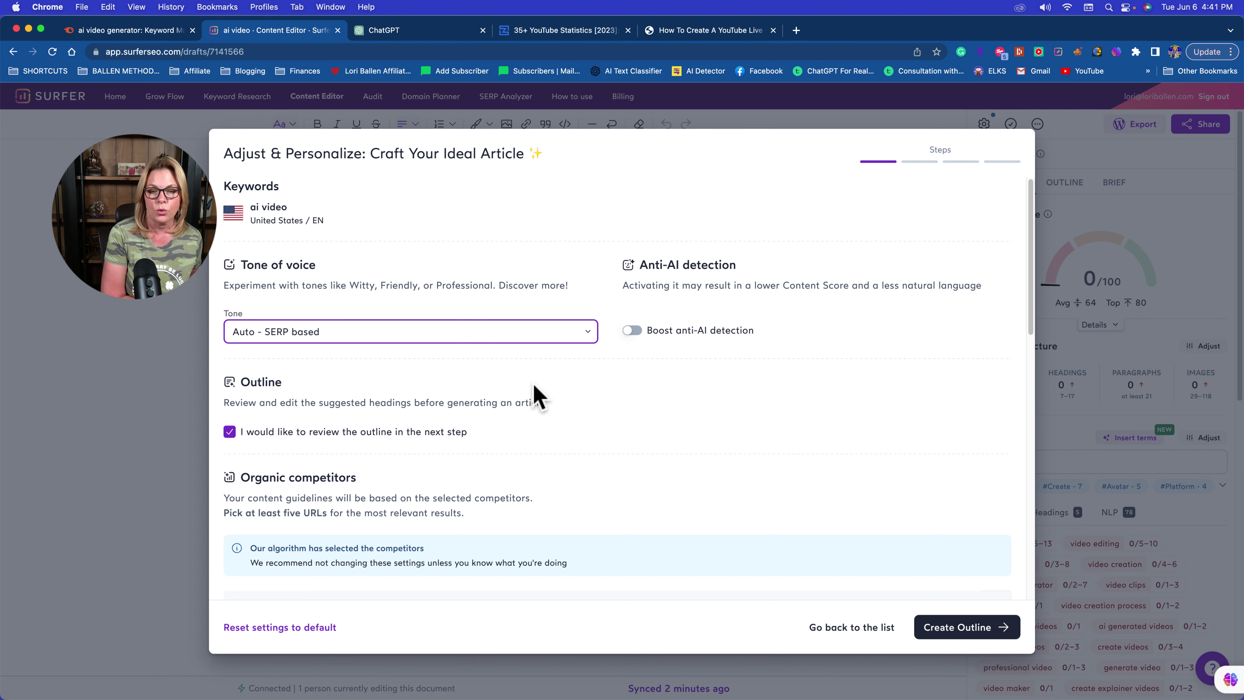
# Review the preselected organic competitors for "ai video" and create the article outline from them
pyautogui.scroll(-2, 498, 366)
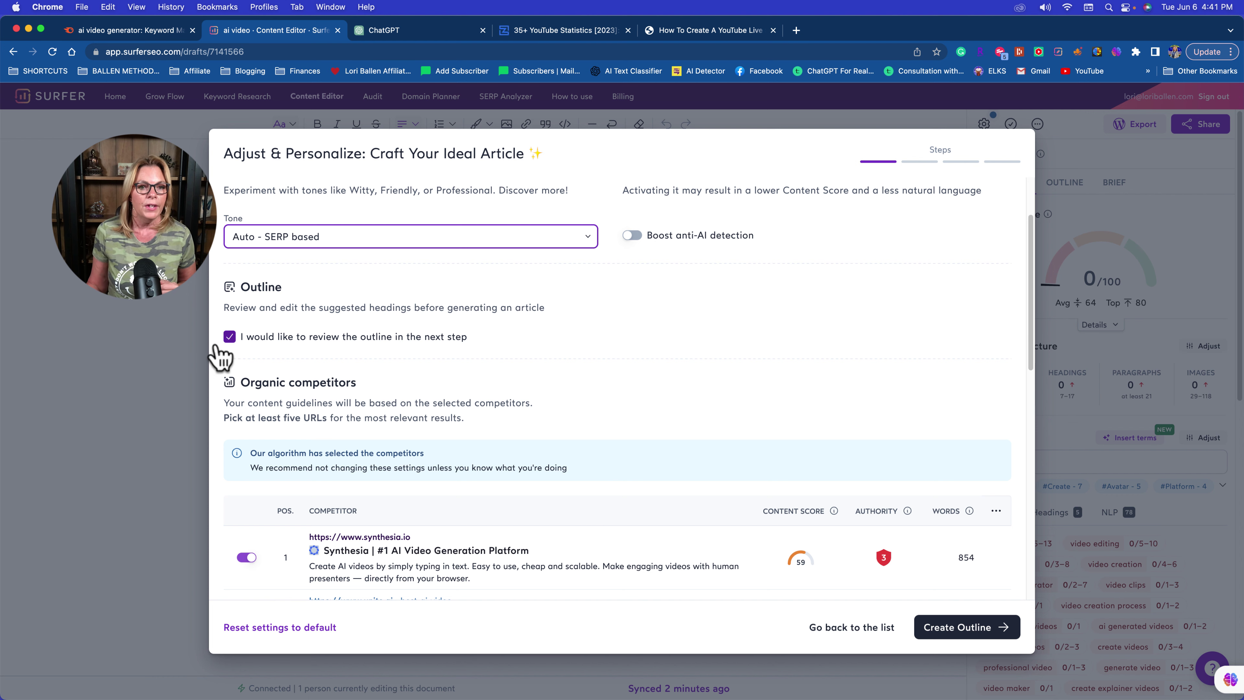
pyautogui.scroll(-4, 477, 411)
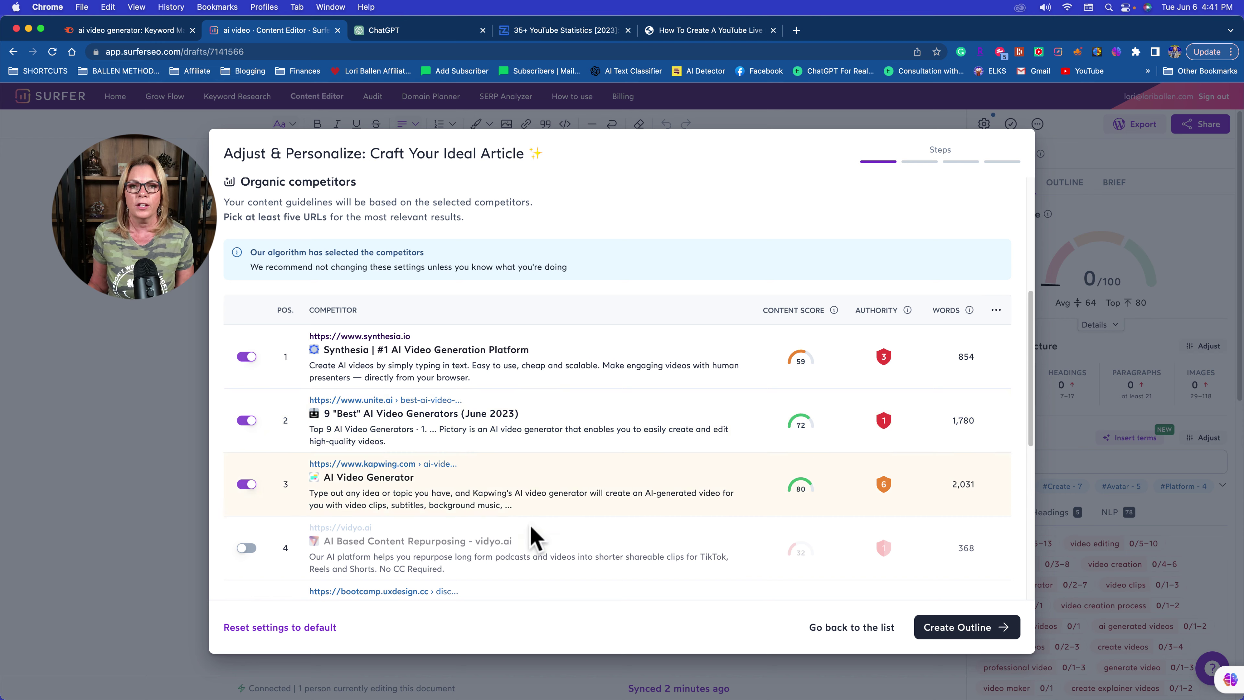
pyautogui.scroll(-6, 381, 362)
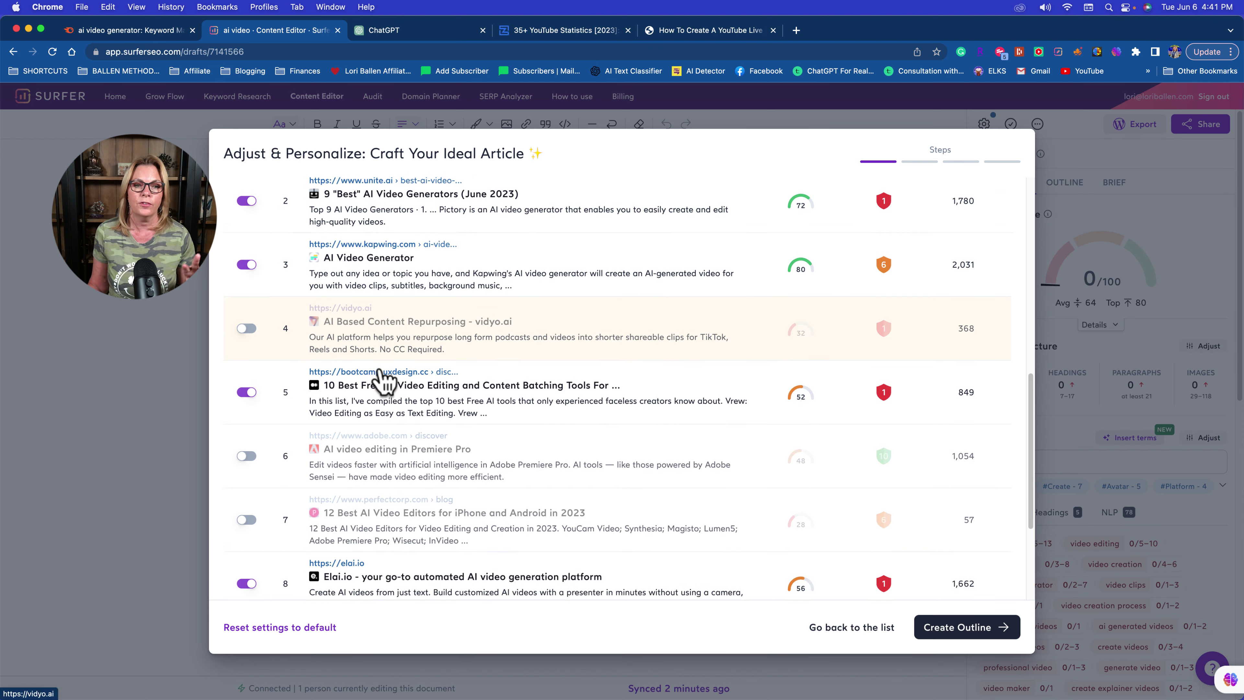
pyautogui.scroll(-3, 384, 379)
pyautogui.scroll(7, 403, 395)
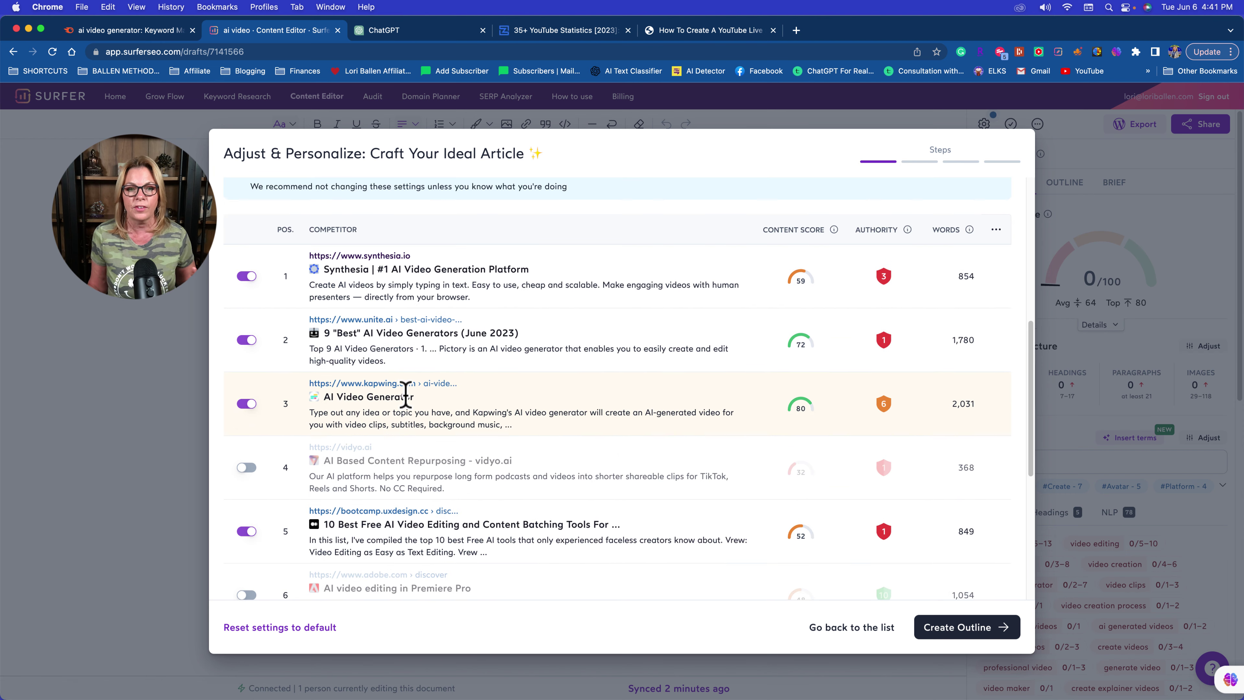
pyautogui.scroll(-7, 404, 395)
pyautogui.scroll(10, 405, 395)
pyautogui.scroll(-4, 518, 512)
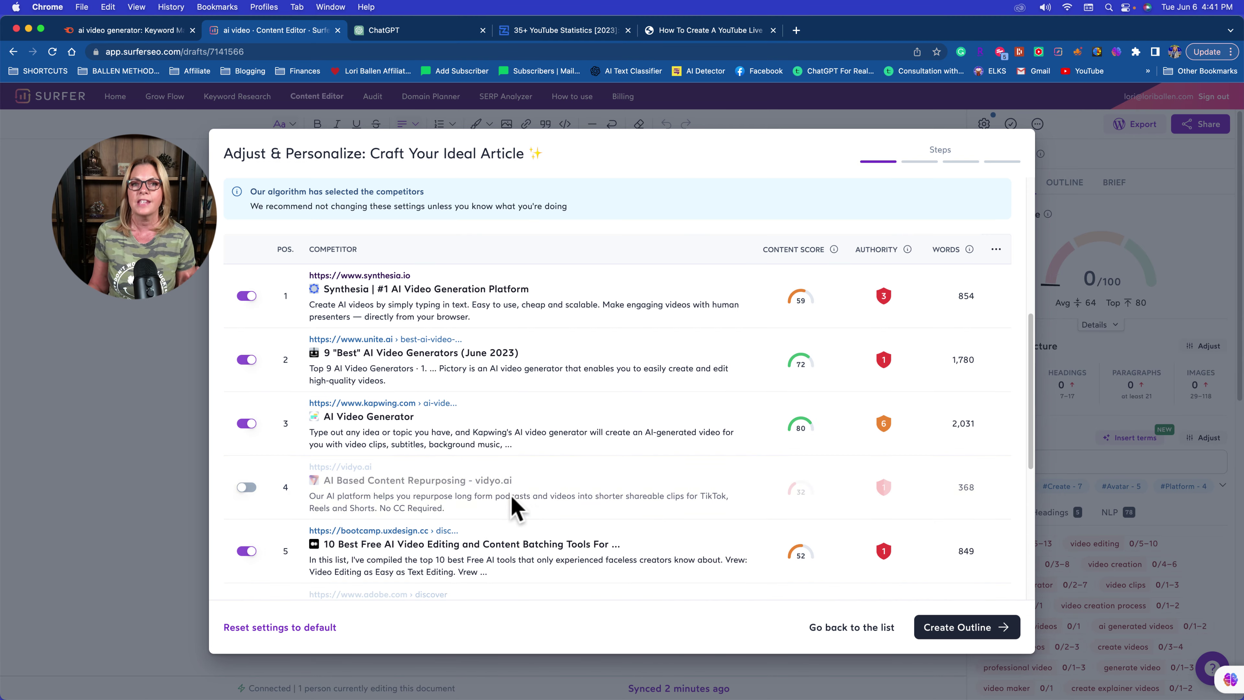
pyautogui.scroll(2, 330, 316)
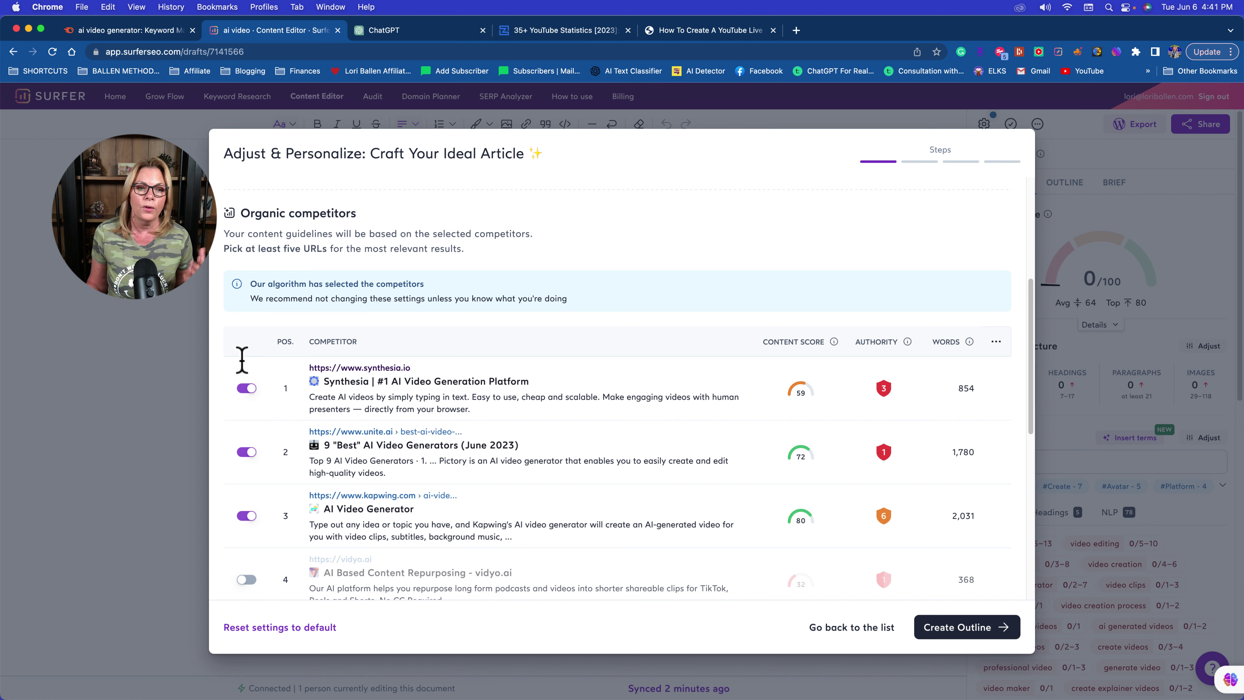
pyautogui.scroll(-8, 269, 412)
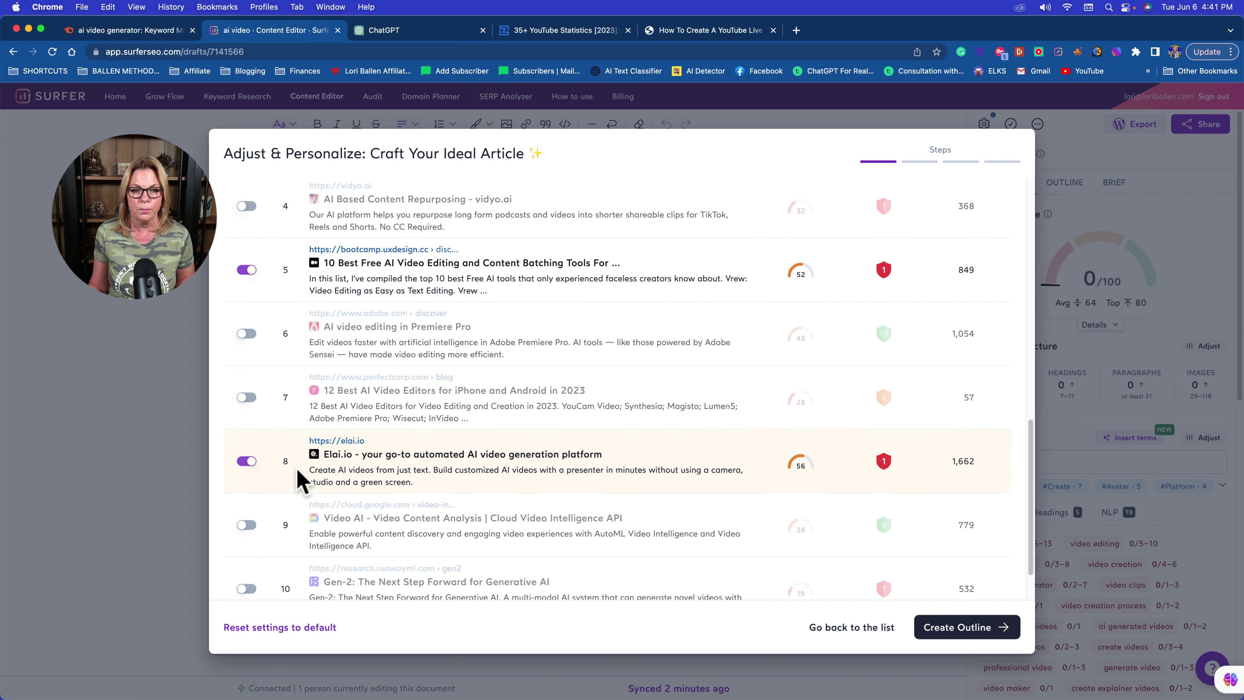
pyautogui.scroll(-2, 302, 480)
pyautogui.scroll(15, 301, 480)
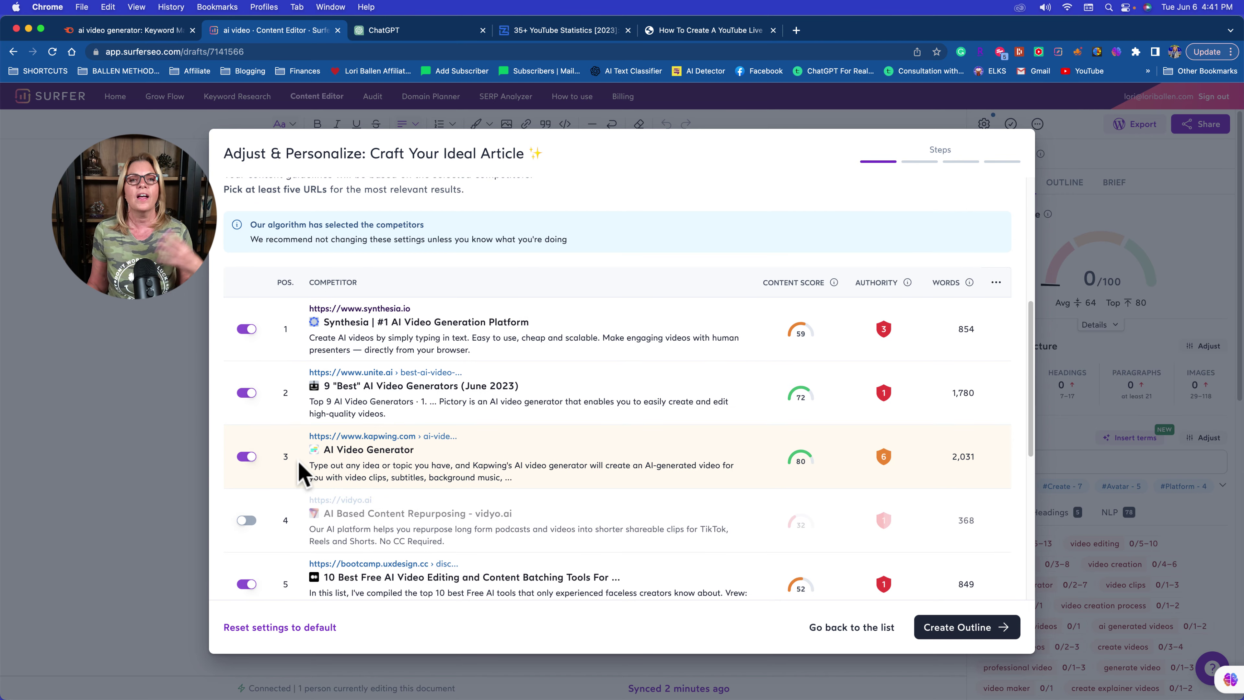
pyautogui.scroll(-15, 364, 436)
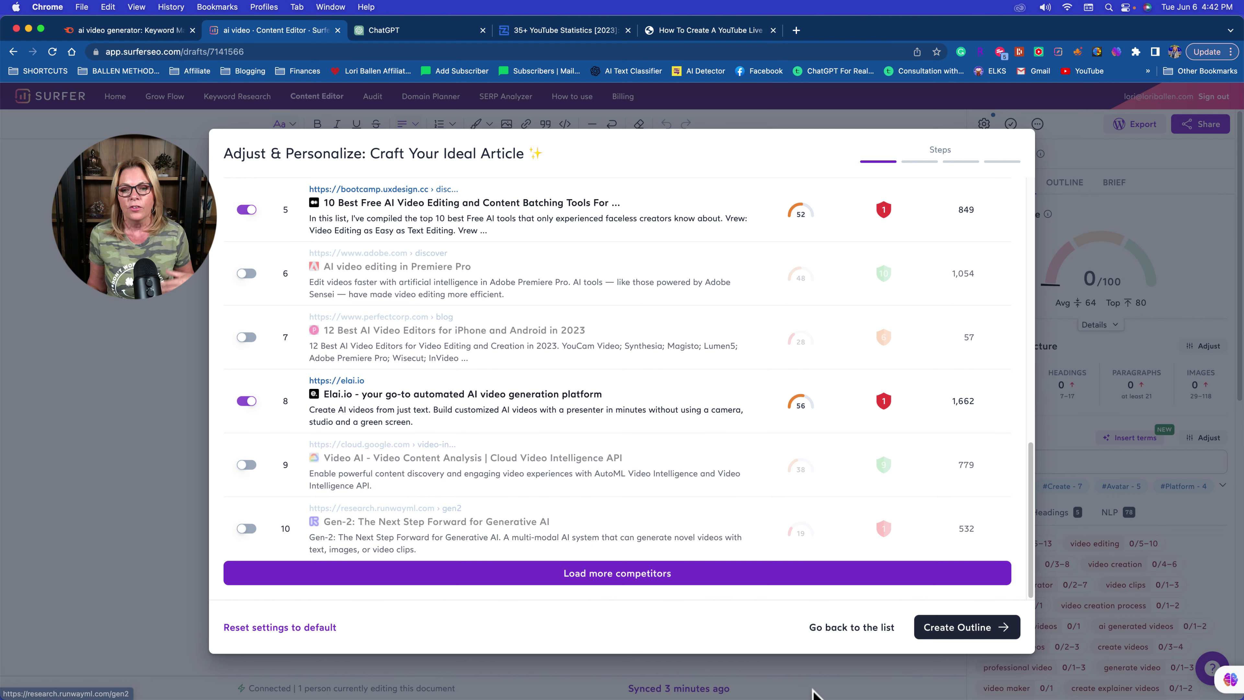
pyautogui.click(957, 632)
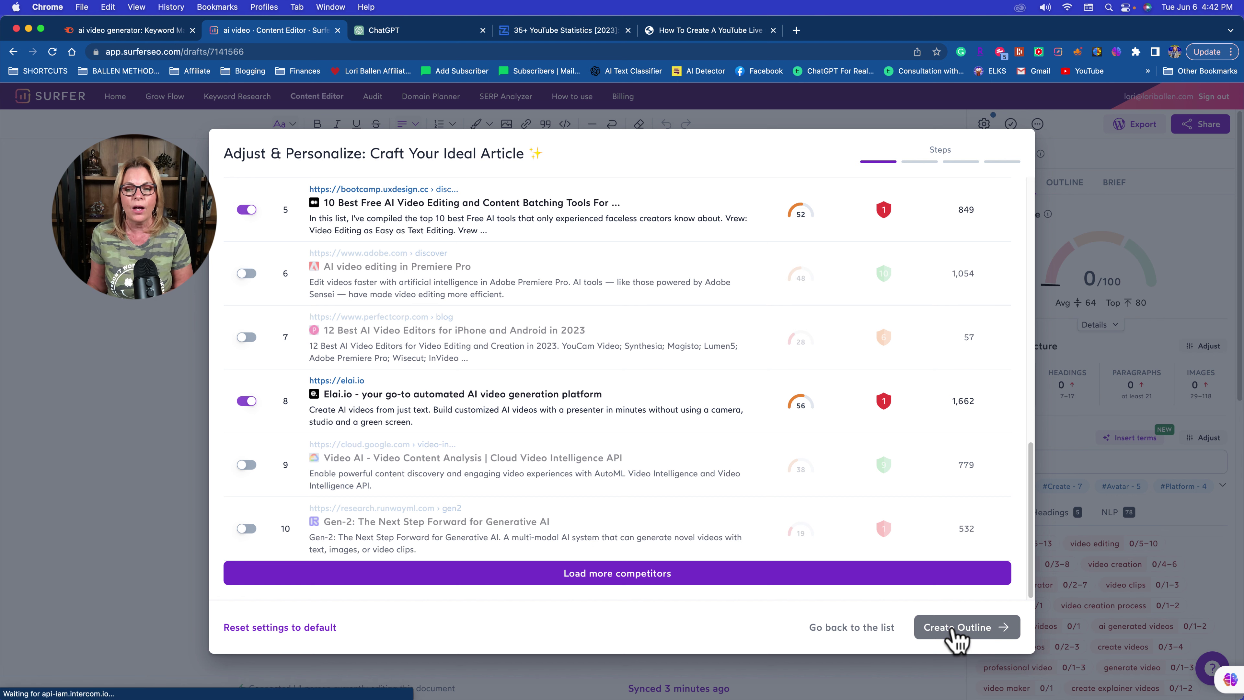
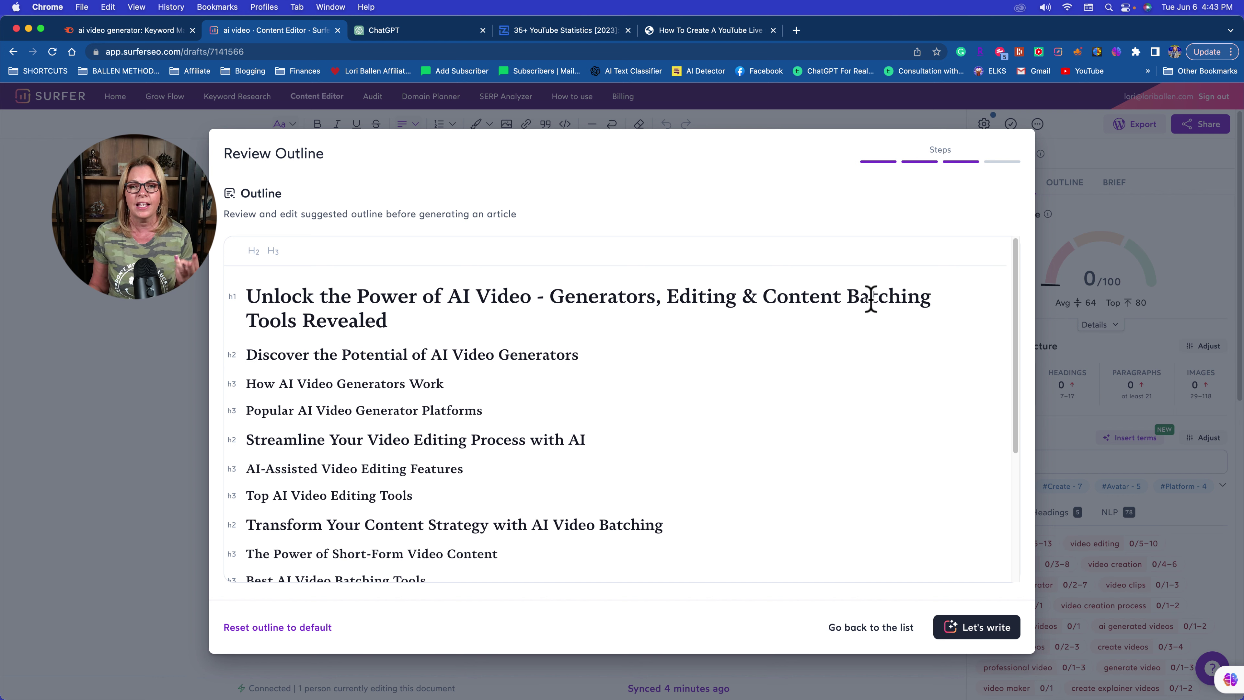
# Examine the H2 and H3 headings of the suggested "ai video" outline through to the last heading
pyautogui.scroll(-1, 828, 304)
pyautogui.scroll(-3, 541, 309)
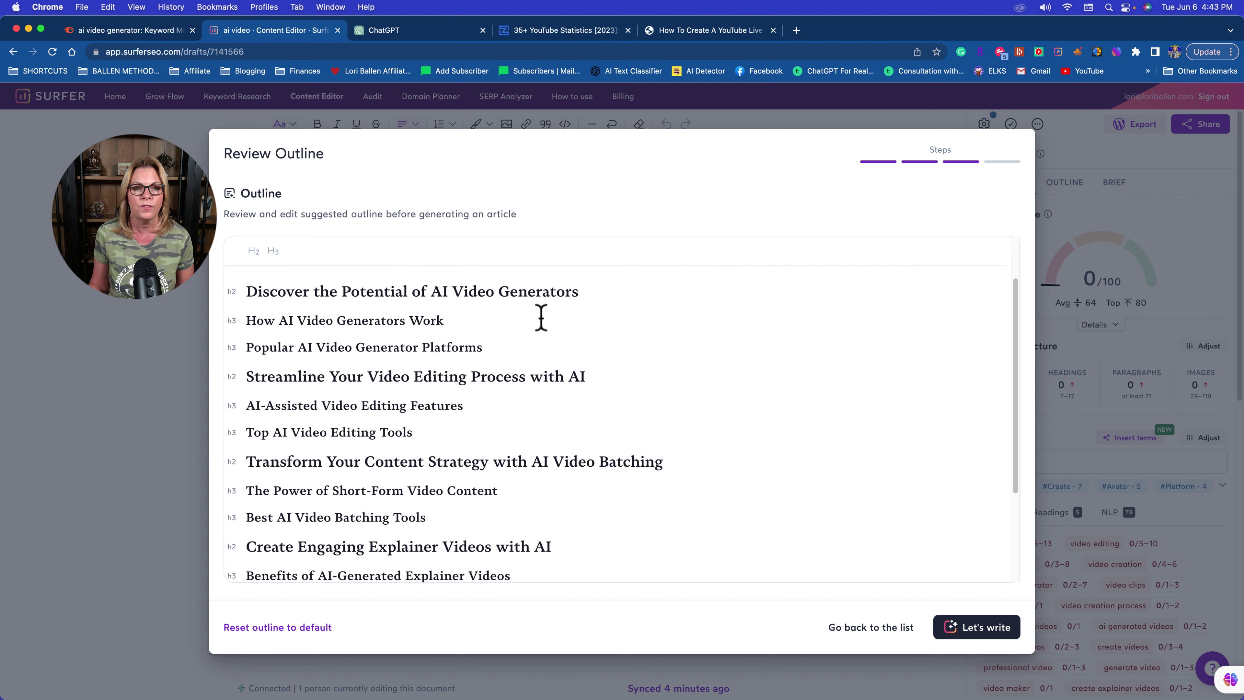
pyautogui.moveTo(246, 320); pyautogui.dragTo(455, 319)
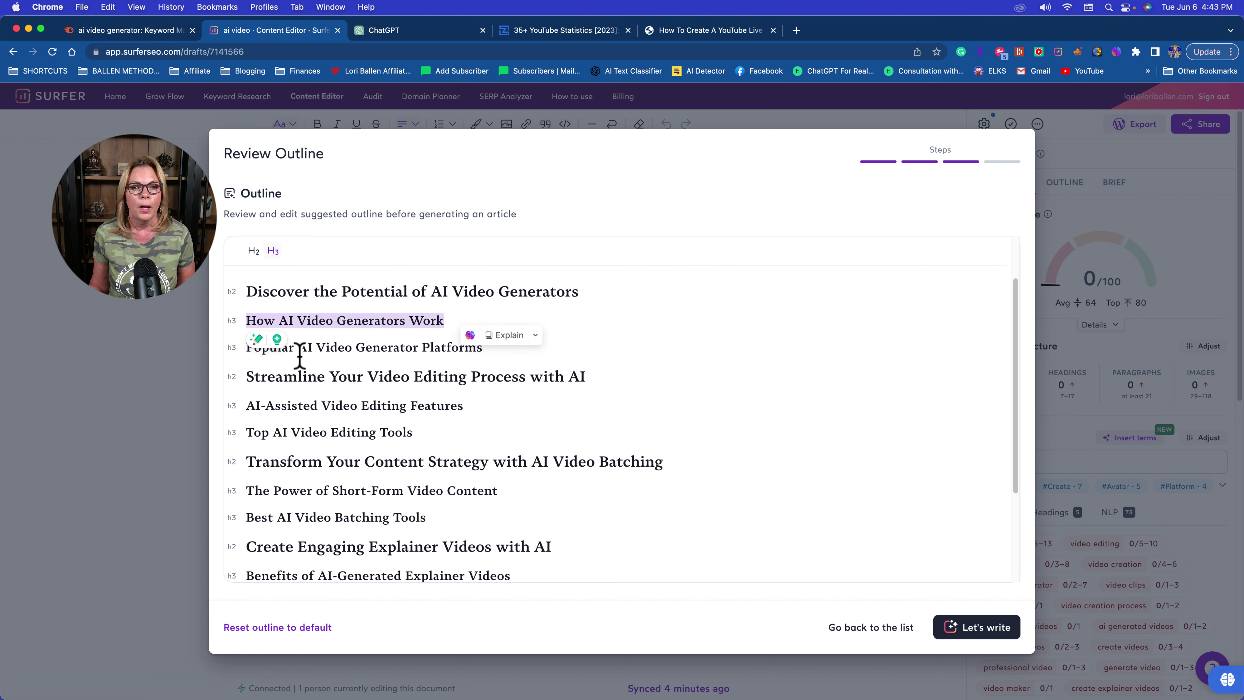
pyautogui.click(362, 347)
pyautogui.moveTo(482, 347); pyautogui.dragTo(269, 349)
pyautogui.click(350, 363)
pyautogui.scroll(-1, 489, 336)
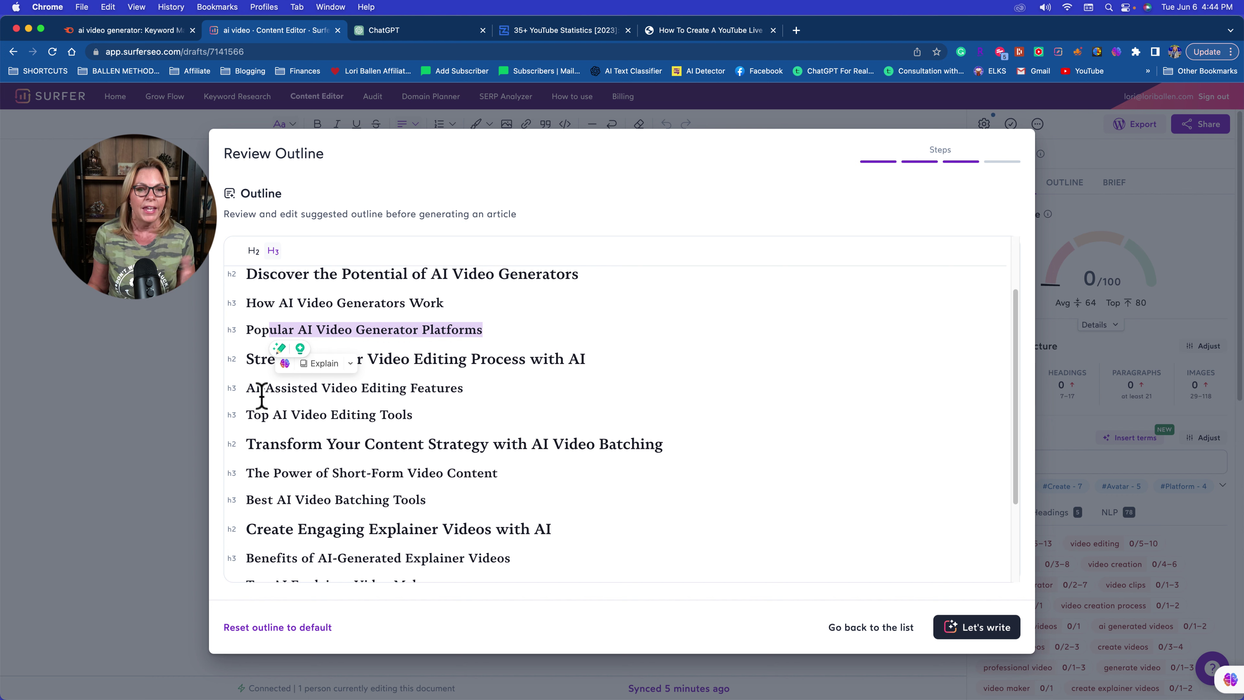
pyautogui.click(416, 391)
pyautogui.scroll(-3, 416, 388)
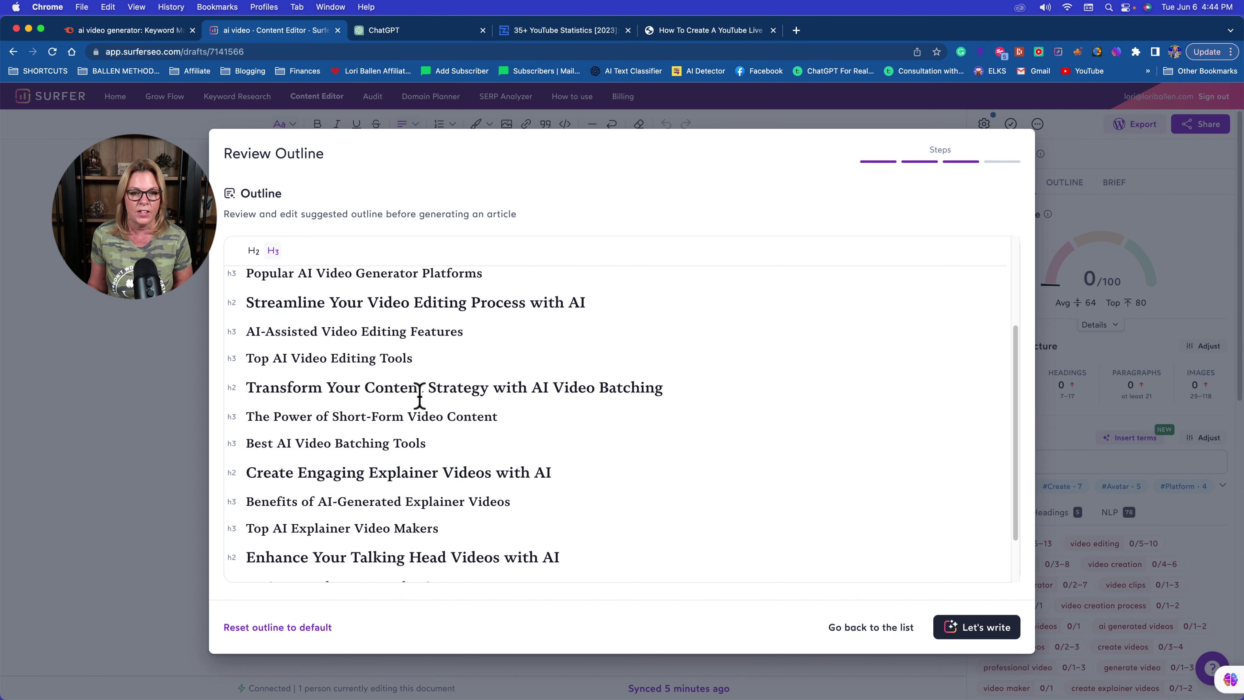
pyautogui.scroll(-2, 322, 428)
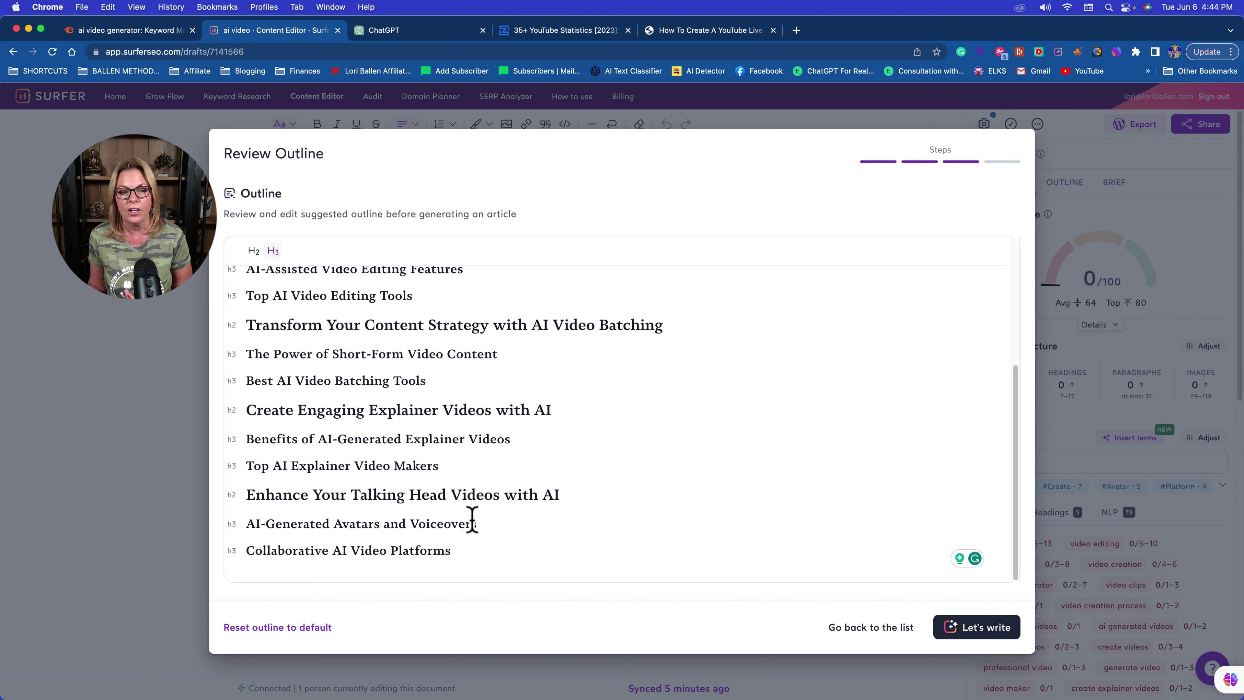
pyautogui.click(476, 551)
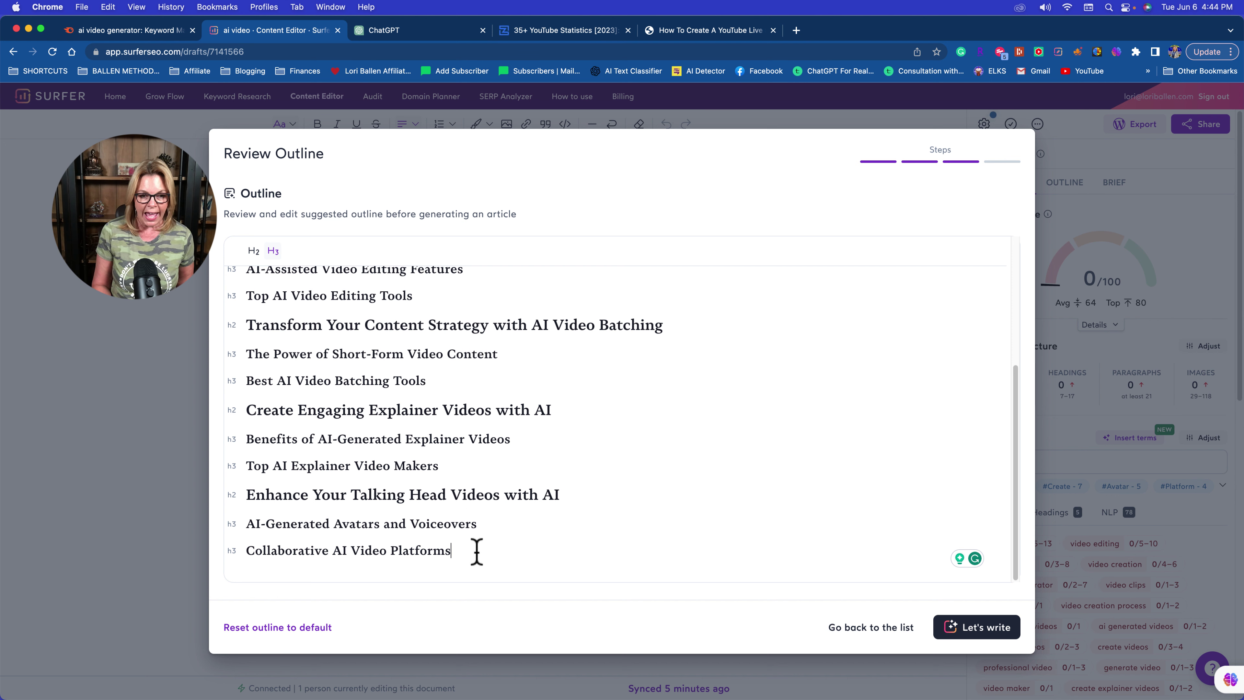
# Add an H3 heading at the end of the outline reading "About", the author's name and "AI Generation Specialist"
pyautogui.press('Return')
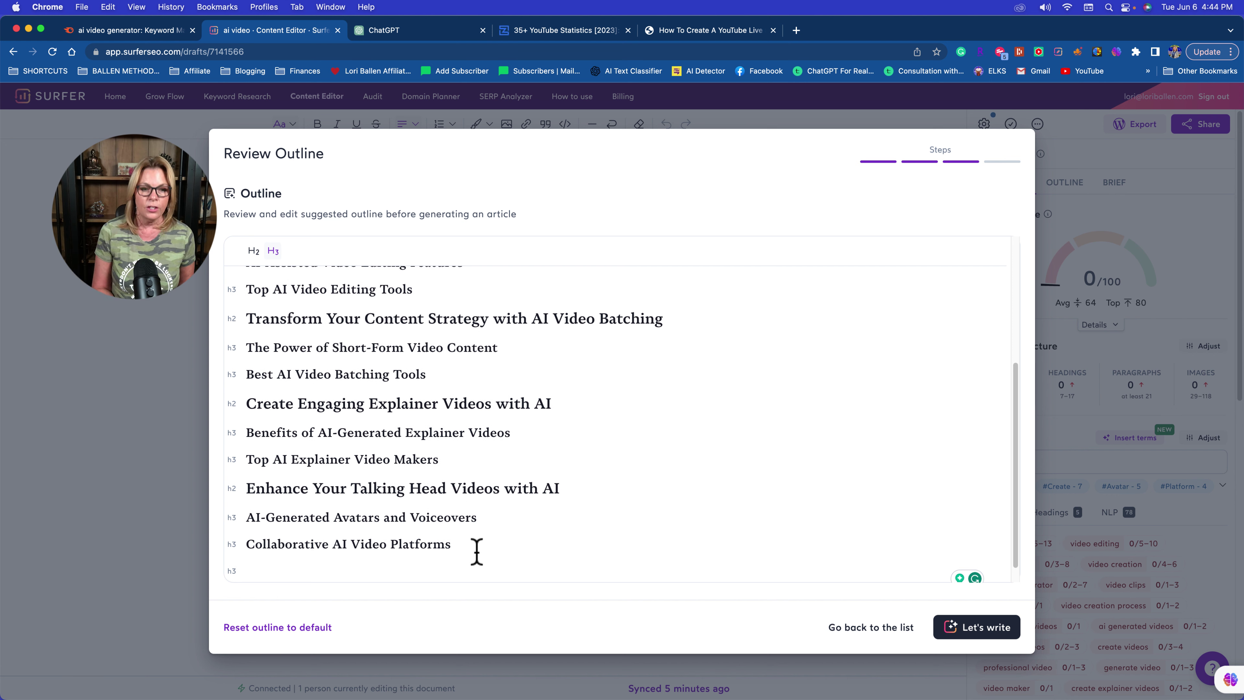
pyautogui.write('Abo')
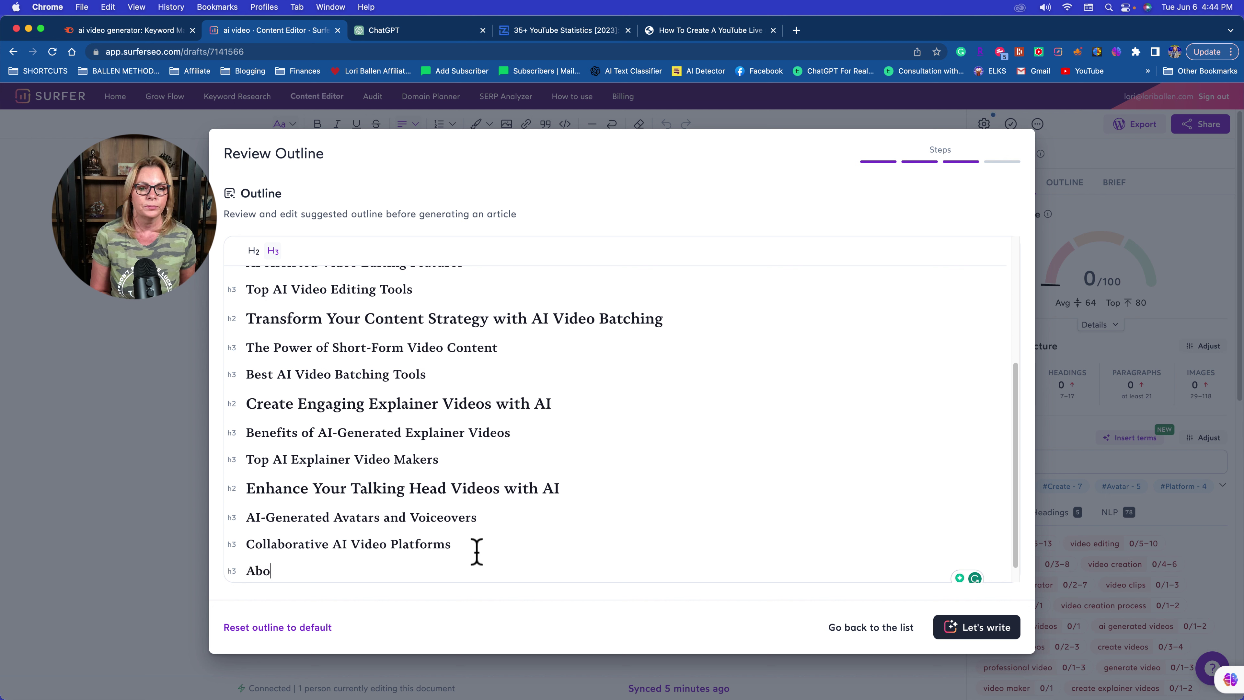
pyautogui.write('ut Lori B')
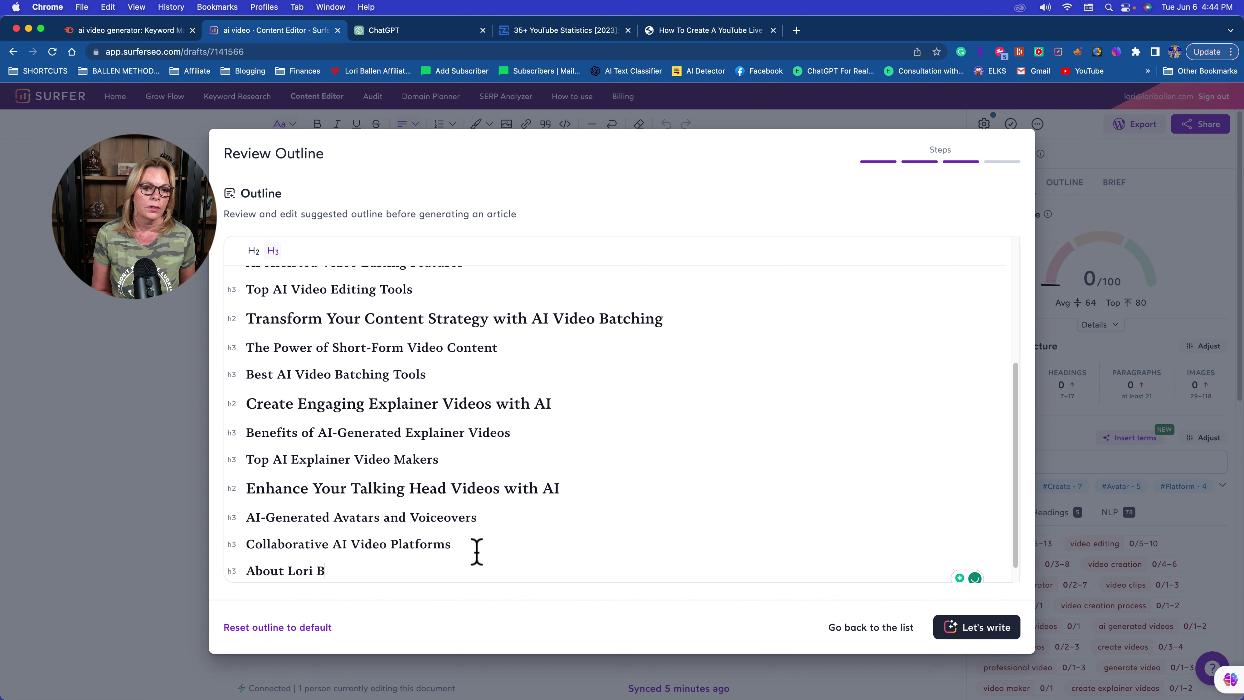
pyautogui.write('allen - AI')
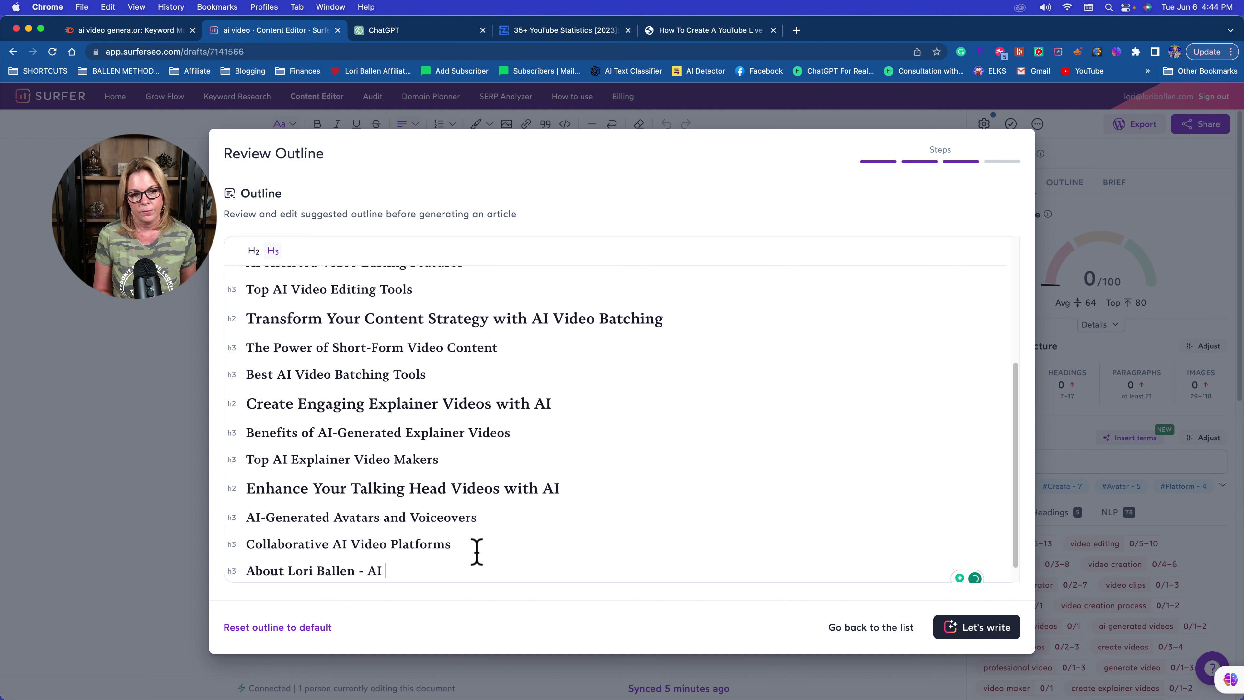
pyautogui.write(' Generation Sp')
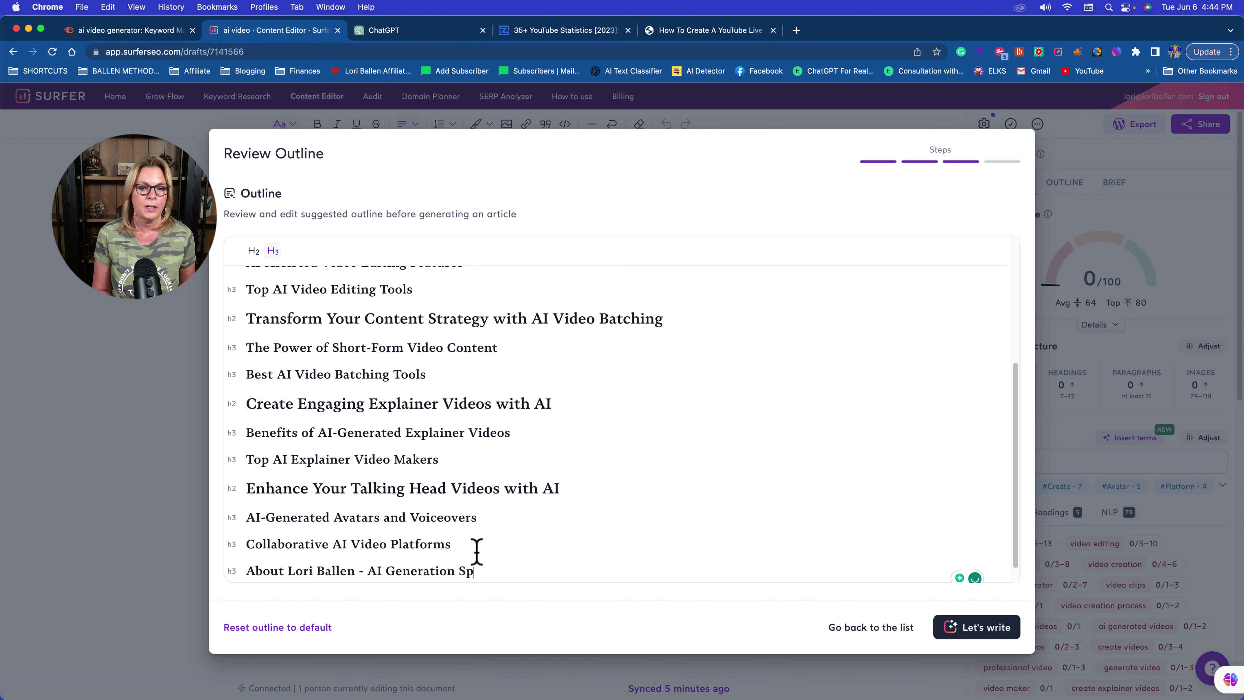
pyautogui.write('ecialist')
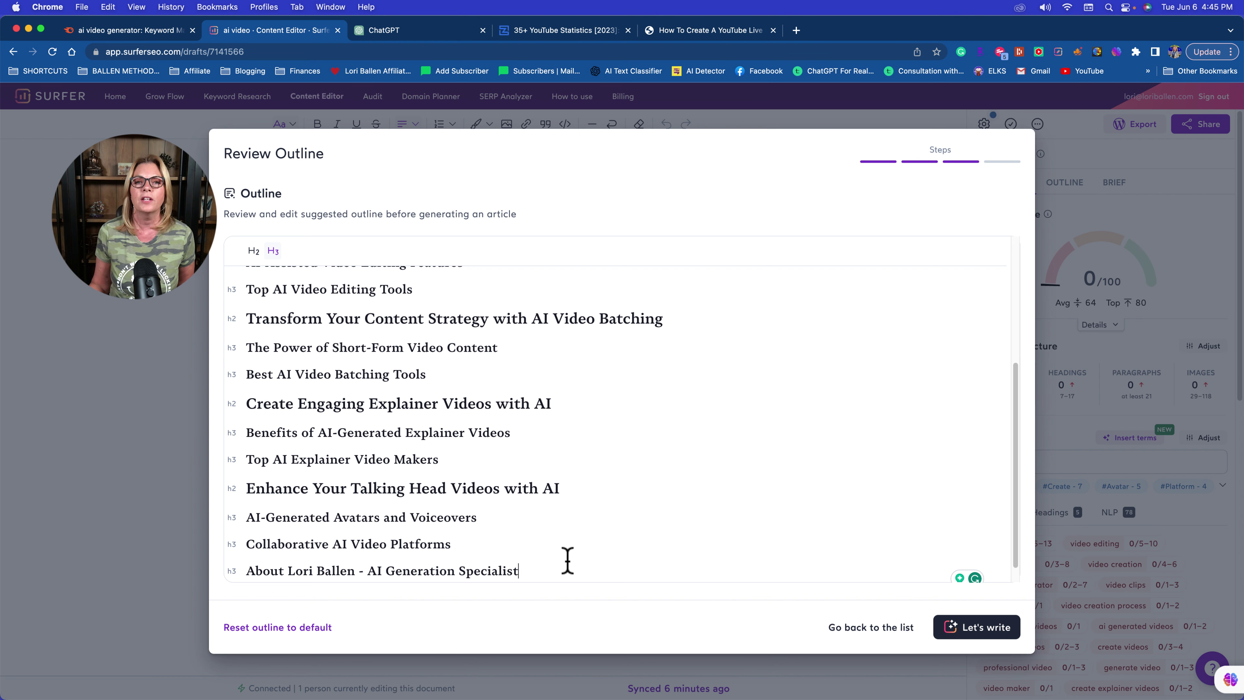
pyautogui.scroll(-1, 570, 450)
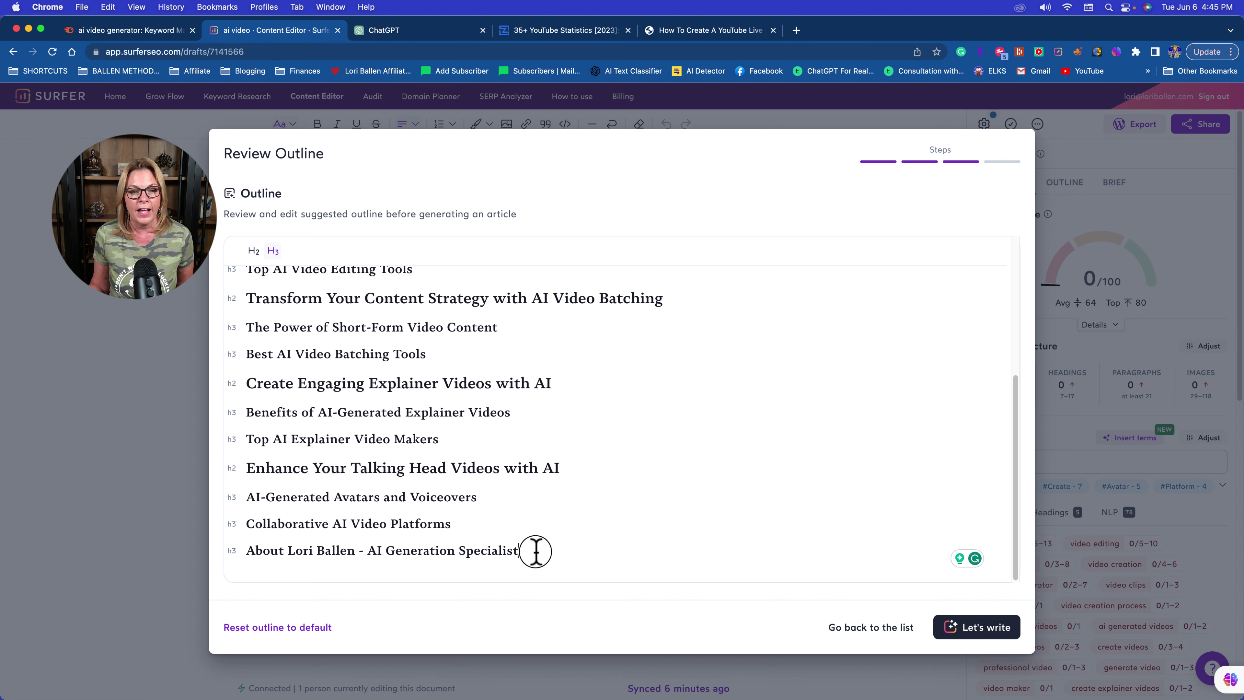
# Copy the new author heading and submit it as a prompt in a new ChatGPT chat using the default GPT-4 model
pyautogui.moveTo(534, 550); pyautogui.dragTo(250, 548)
pyautogui.press('cmd+c')
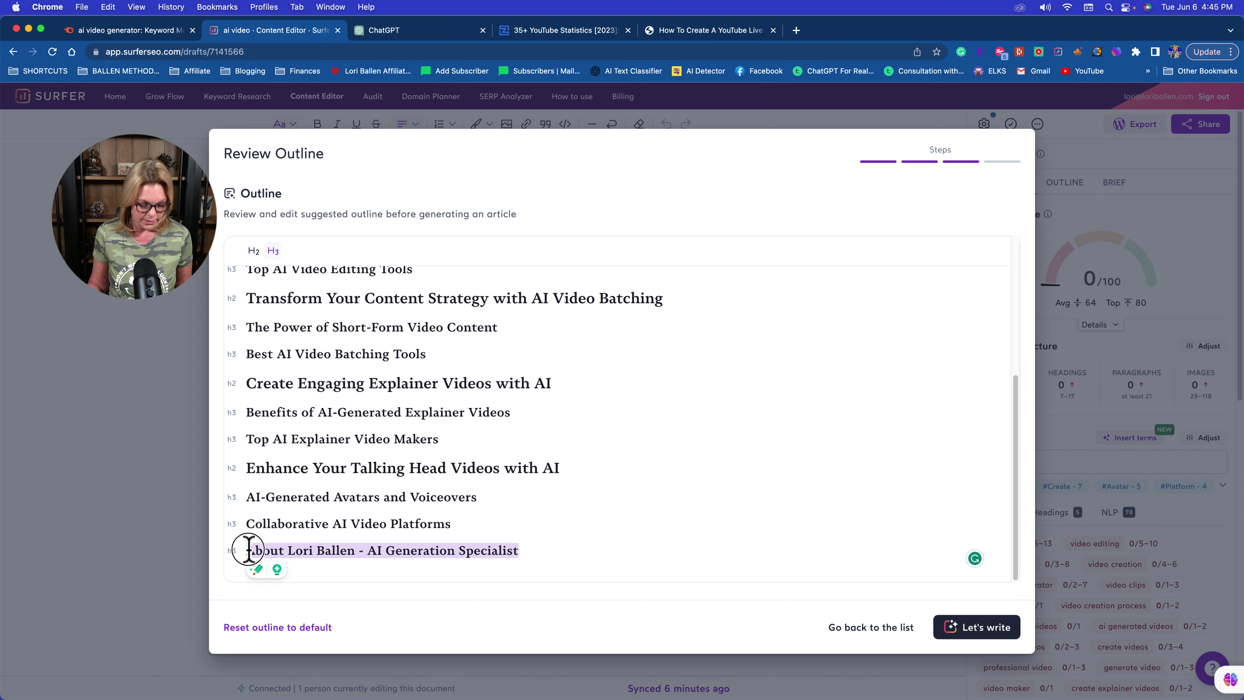
pyautogui.click(411, 30)
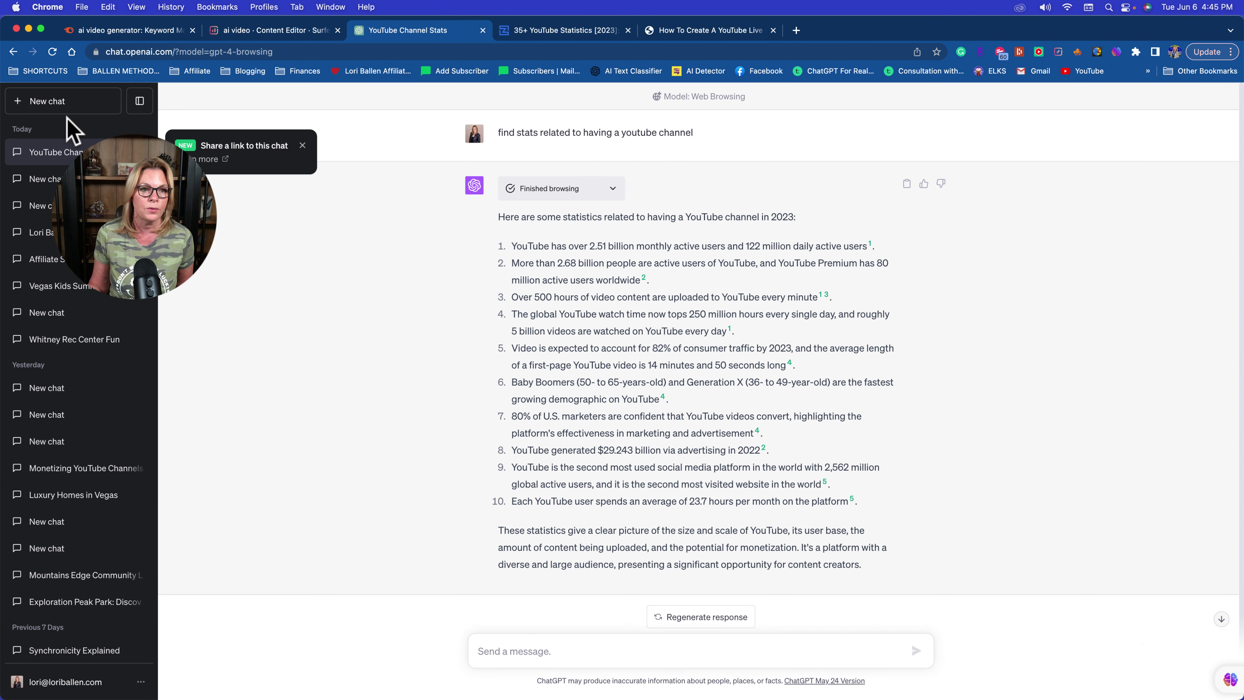
pyautogui.click(68, 101)
pyautogui.click(736, 115)
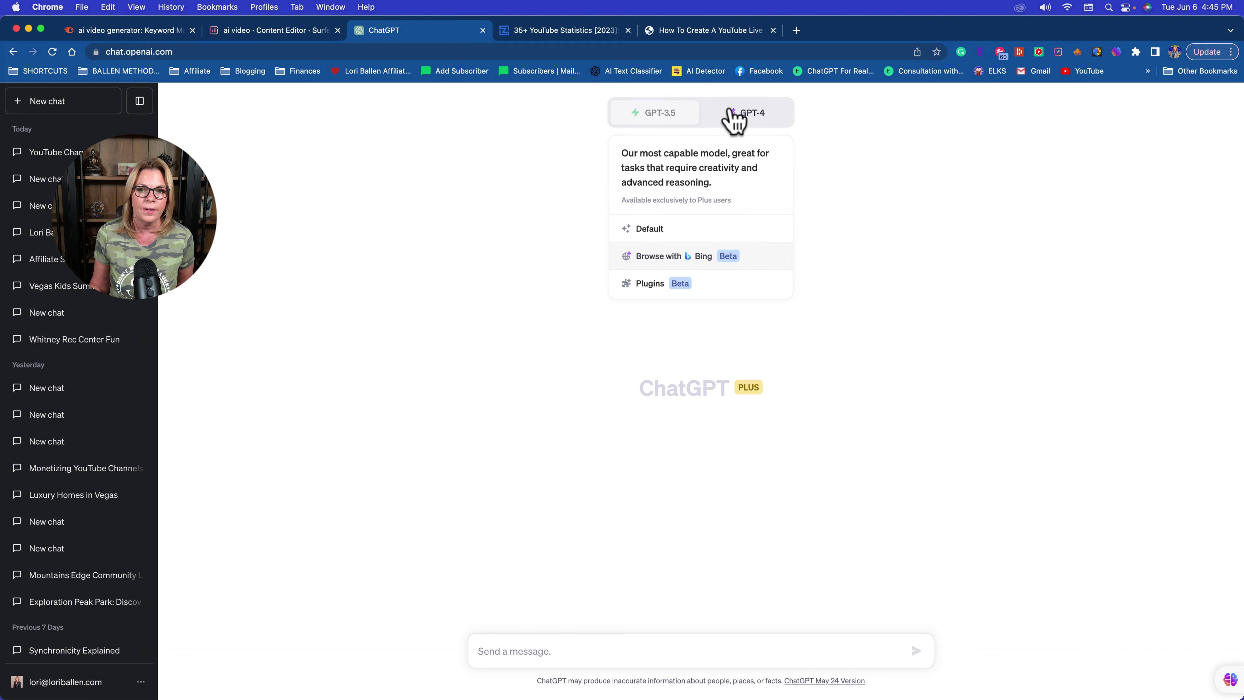
pyautogui.click(645, 231)
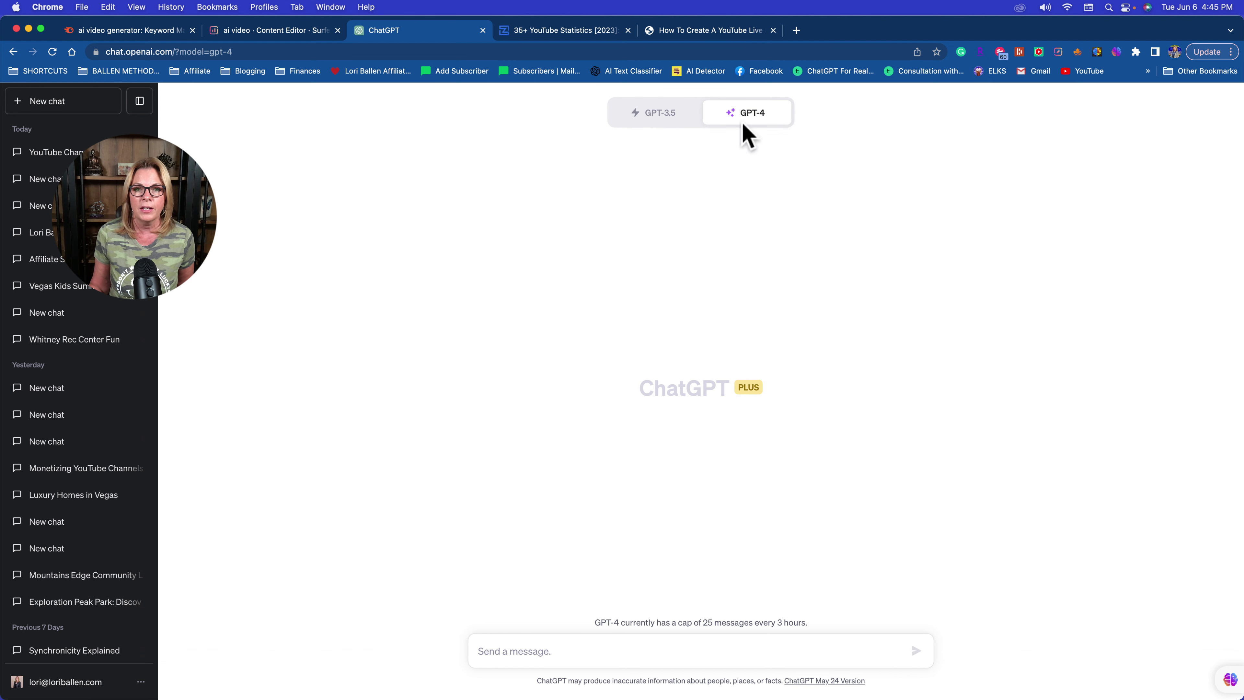
pyautogui.click(547, 650)
pyautogui.press('cmd+v')
pyautogui.press('Return')
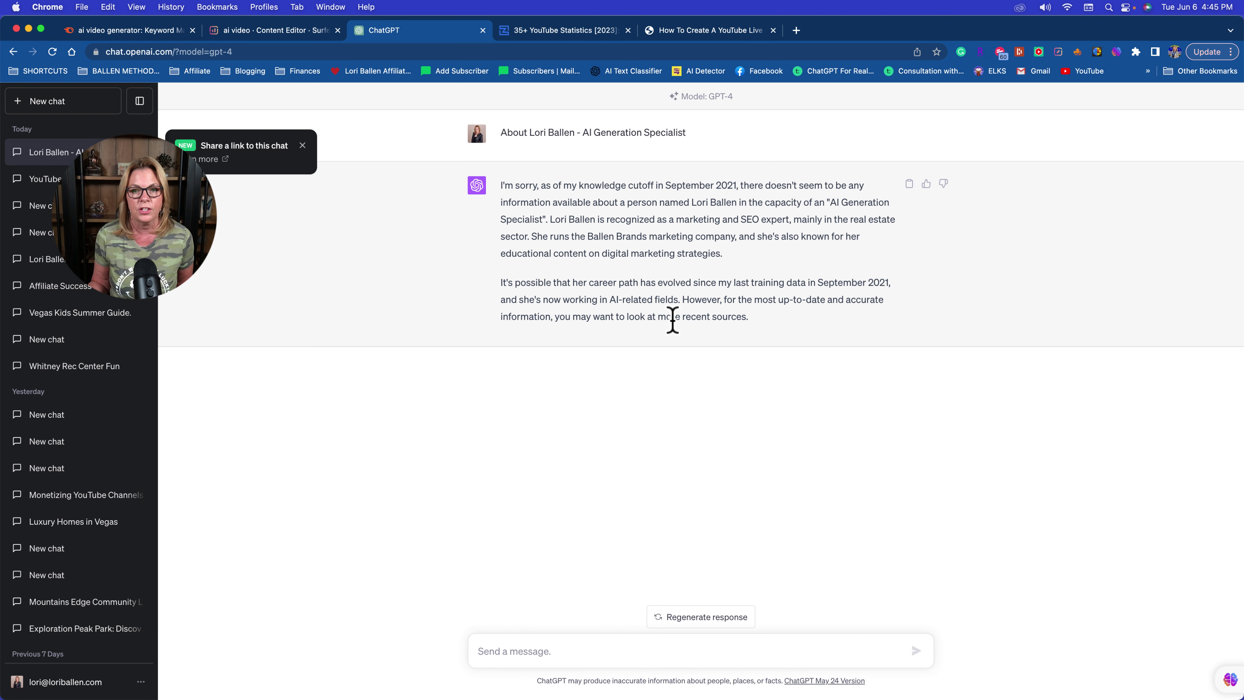
# Start another GPT-4 chat with Browse with Bing and enter the copied author heading as the message without sending it
pyautogui.click(93, 104)
pyautogui.click(783, 114)
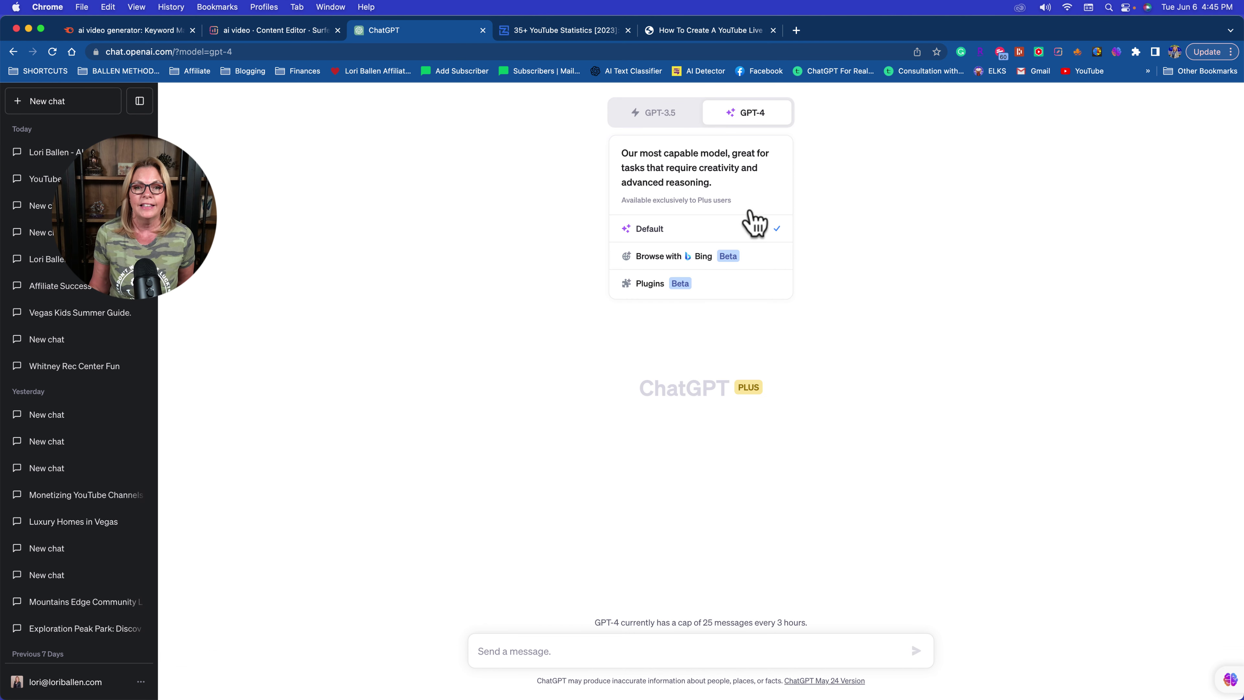
pyautogui.click(711, 256)
pyautogui.click(685, 647)
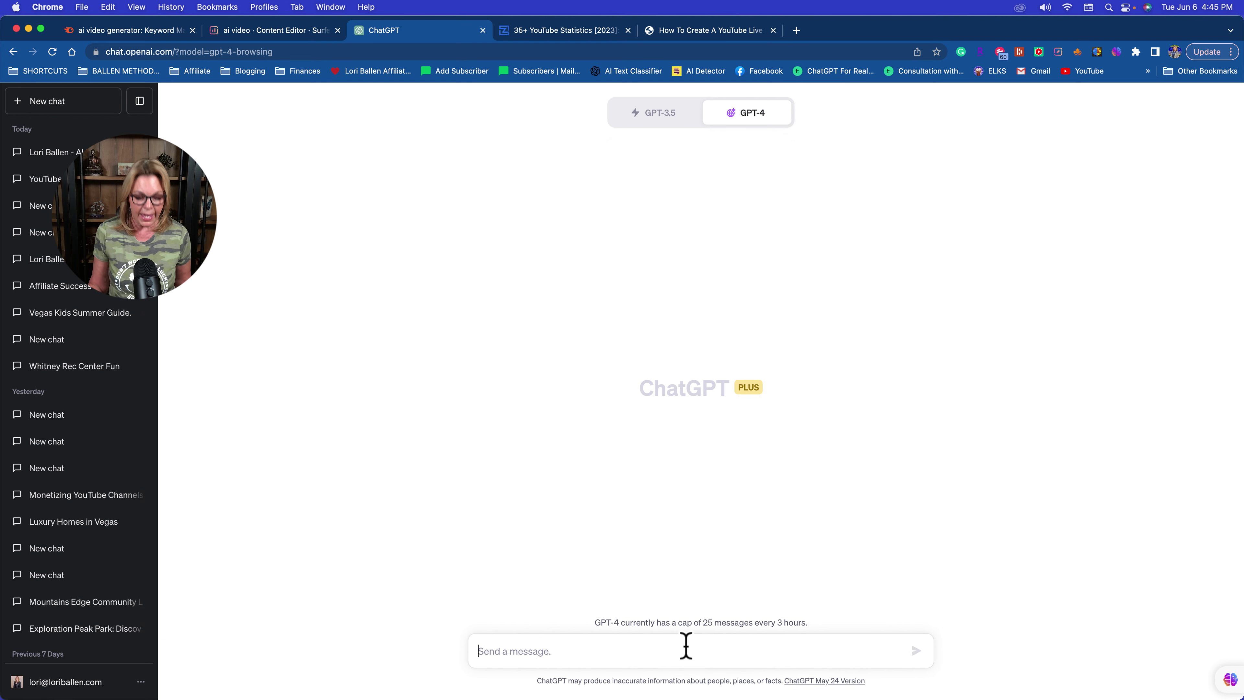
pyautogui.press('super+v')
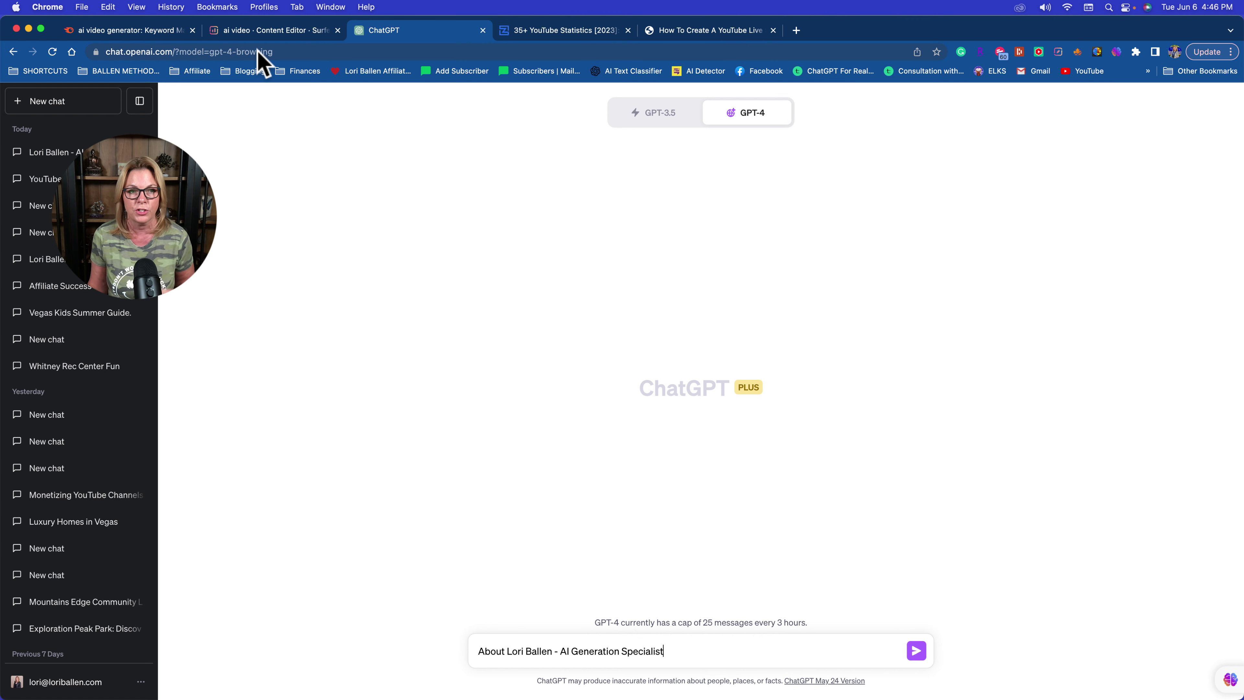
# Return to the Surfer outline, try "FAQ" in place of the author heading, and remove that heading line
pyautogui.click(231, 31)
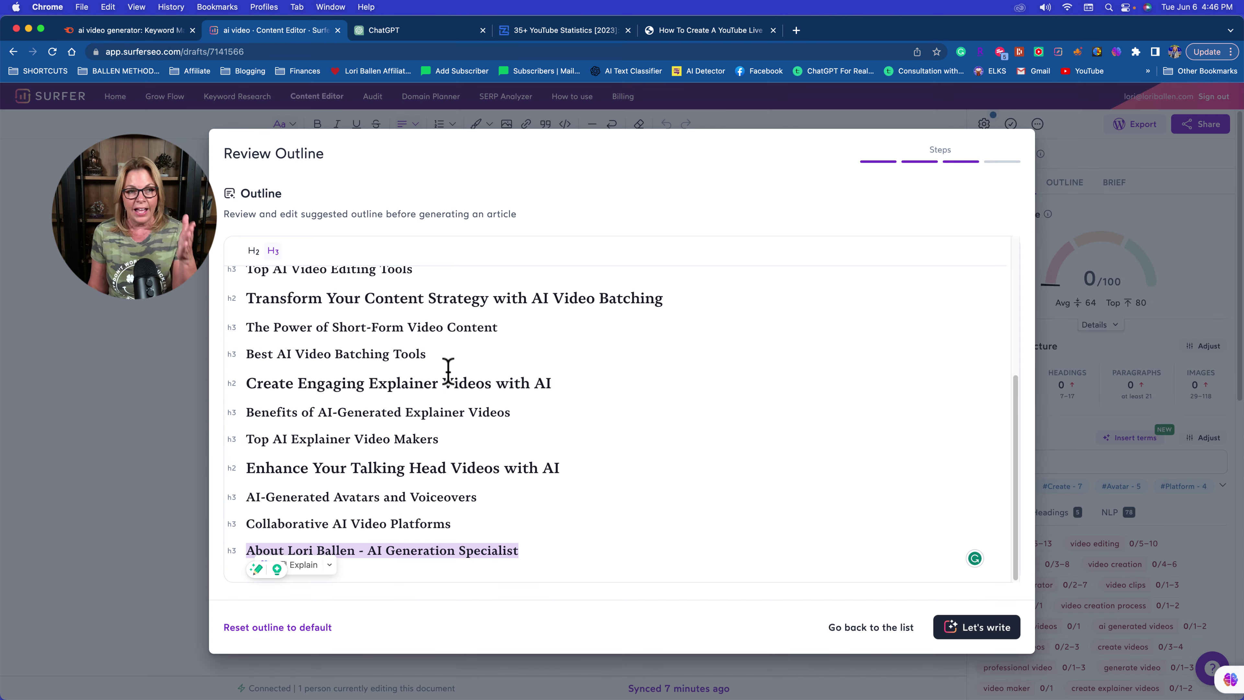
pyautogui.moveTo(558, 550); pyautogui.dragTo(196, 558)
pyautogui.click(658, 382)
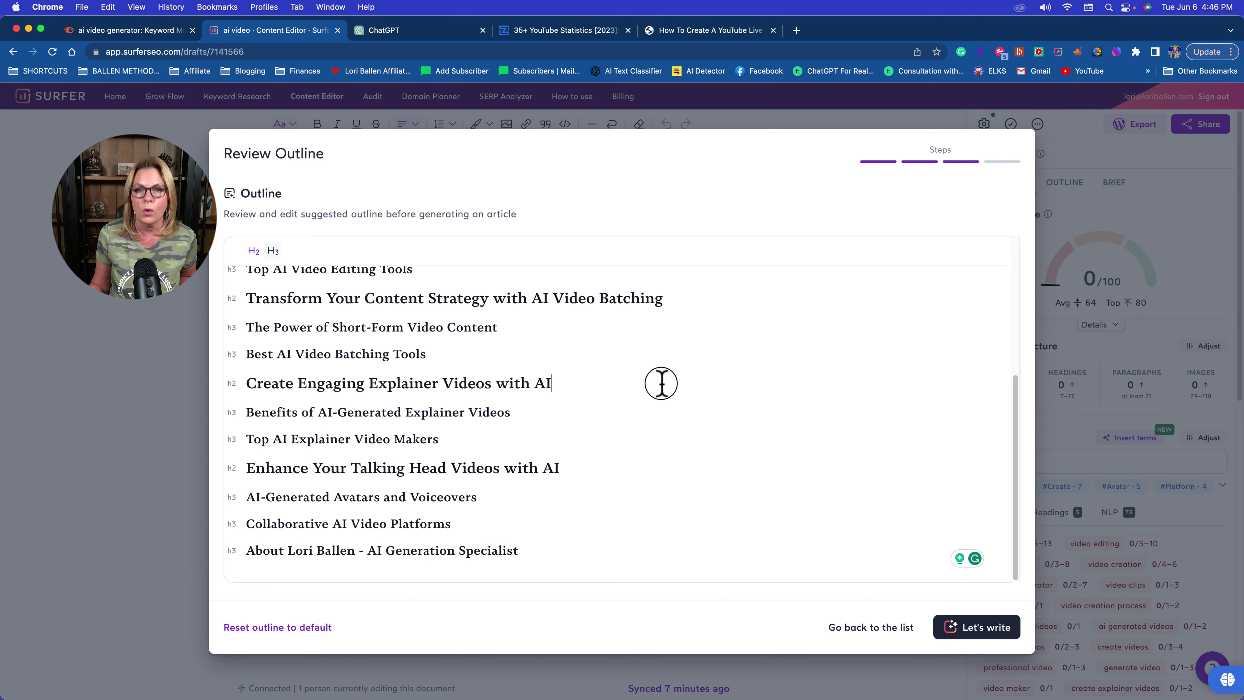
pyautogui.scroll(1, 654, 404)
pyautogui.scroll(-1, 654, 405)
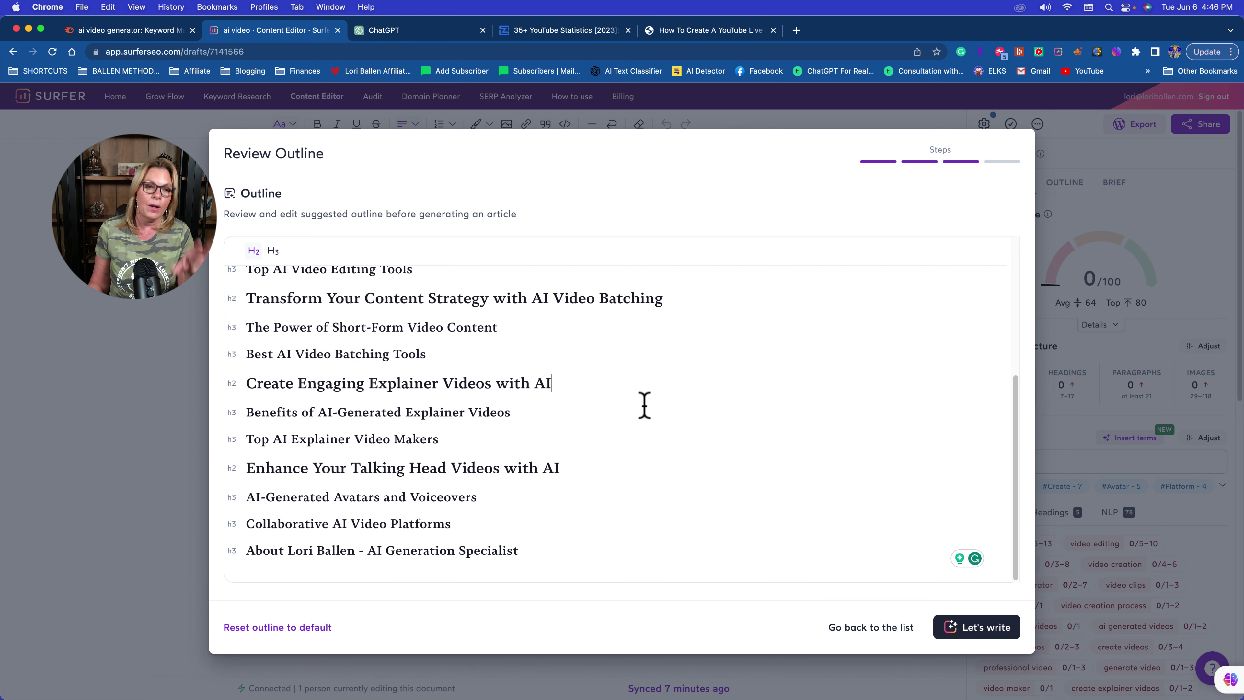
pyautogui.moveTo(538, 561); pyautogui.dragTo(248, 541)
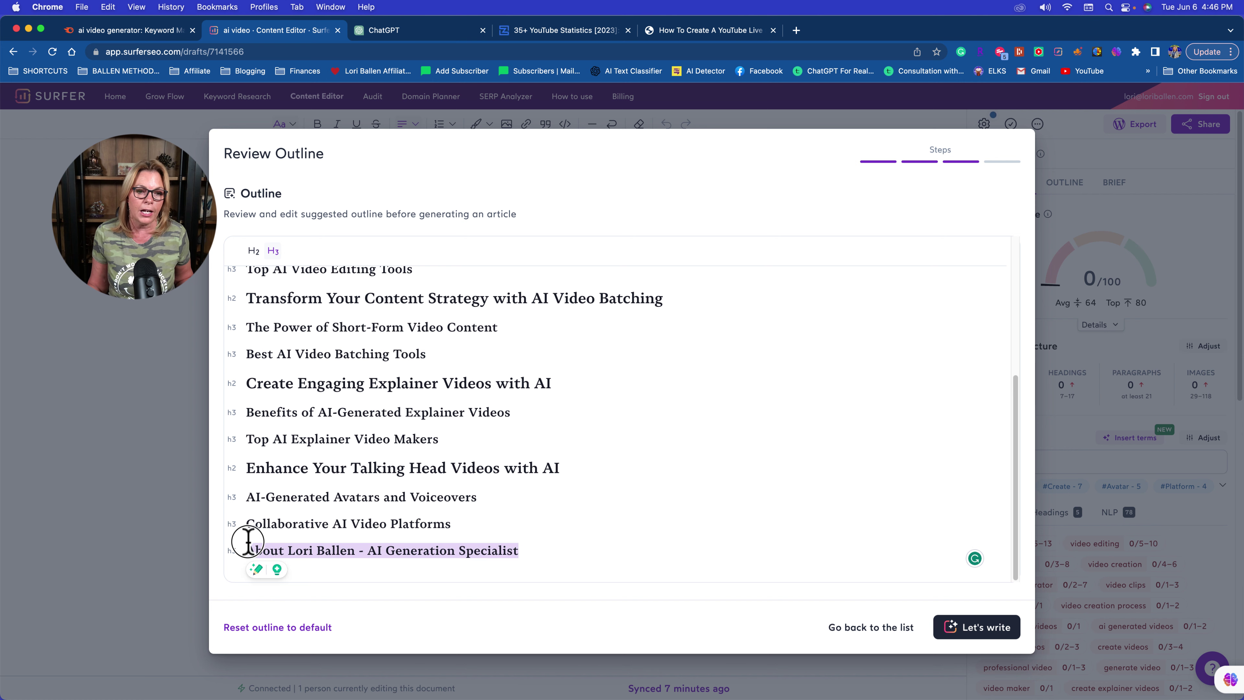
pyautogui.scroll(7, 439, 428)
pyautogui.scroll(-7, 450, 450)
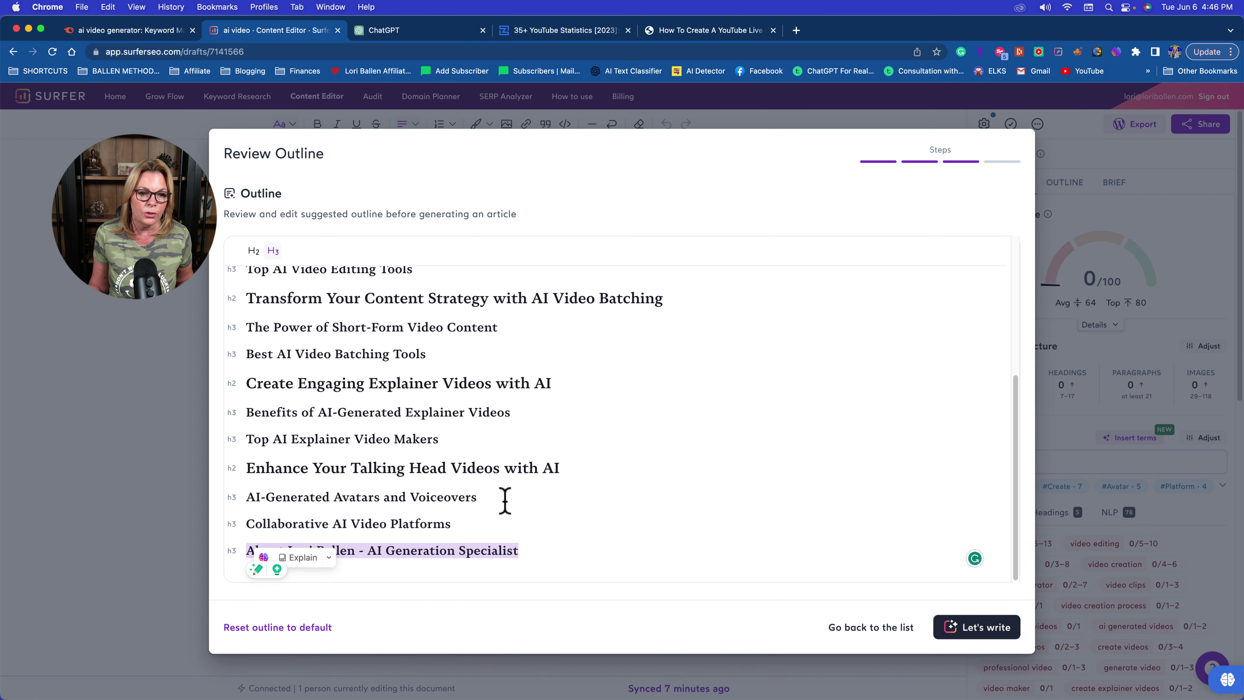
pyautogui.write('FAQ')
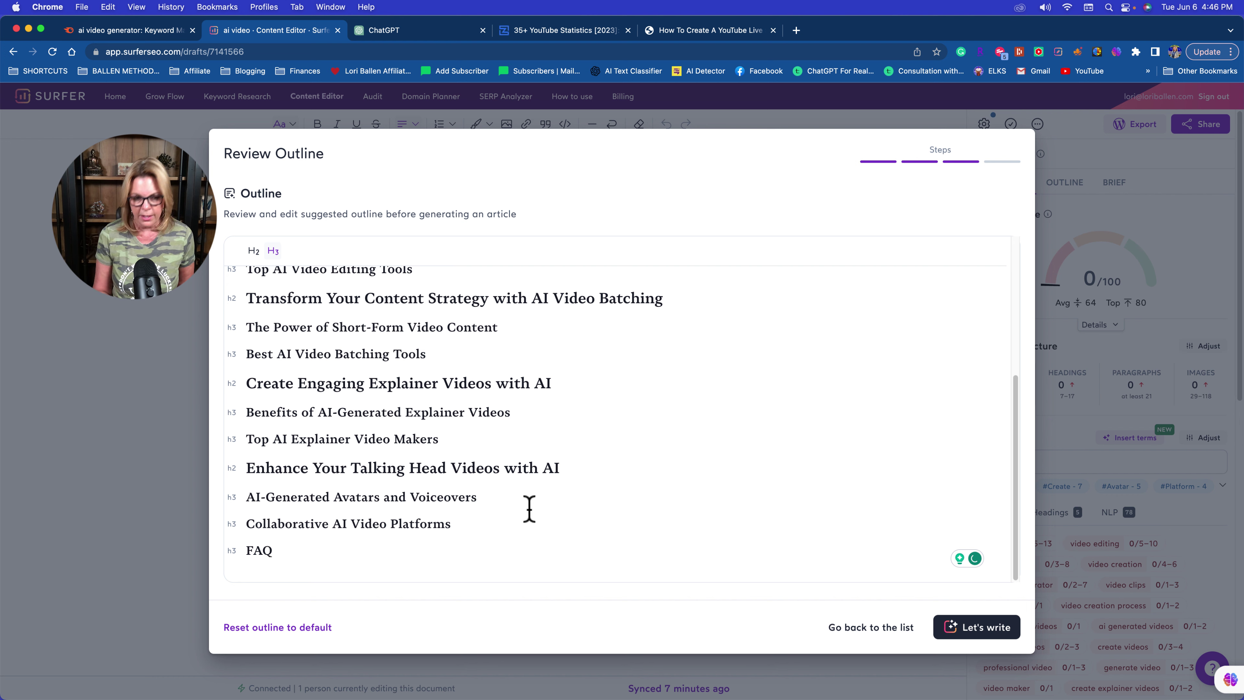
pyautogui.press('BackSpace')
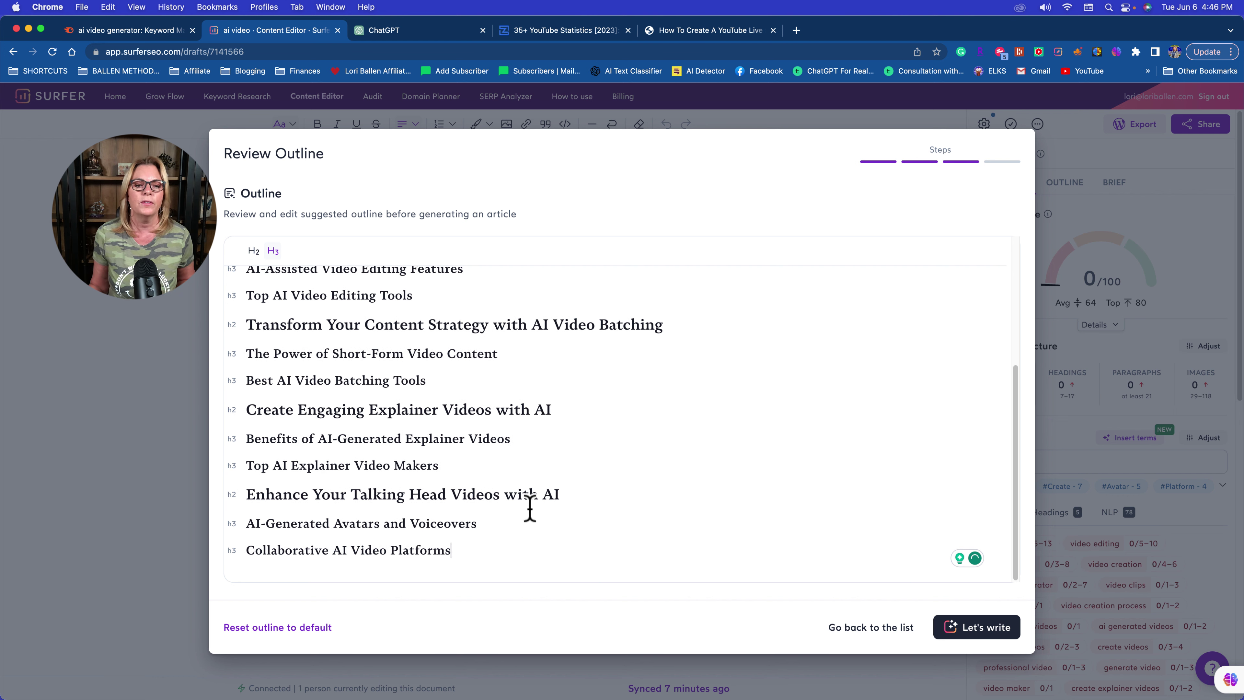
# Reset the "ai video" outline to default and start writing the article from it
pyautogui.click(307, 631)
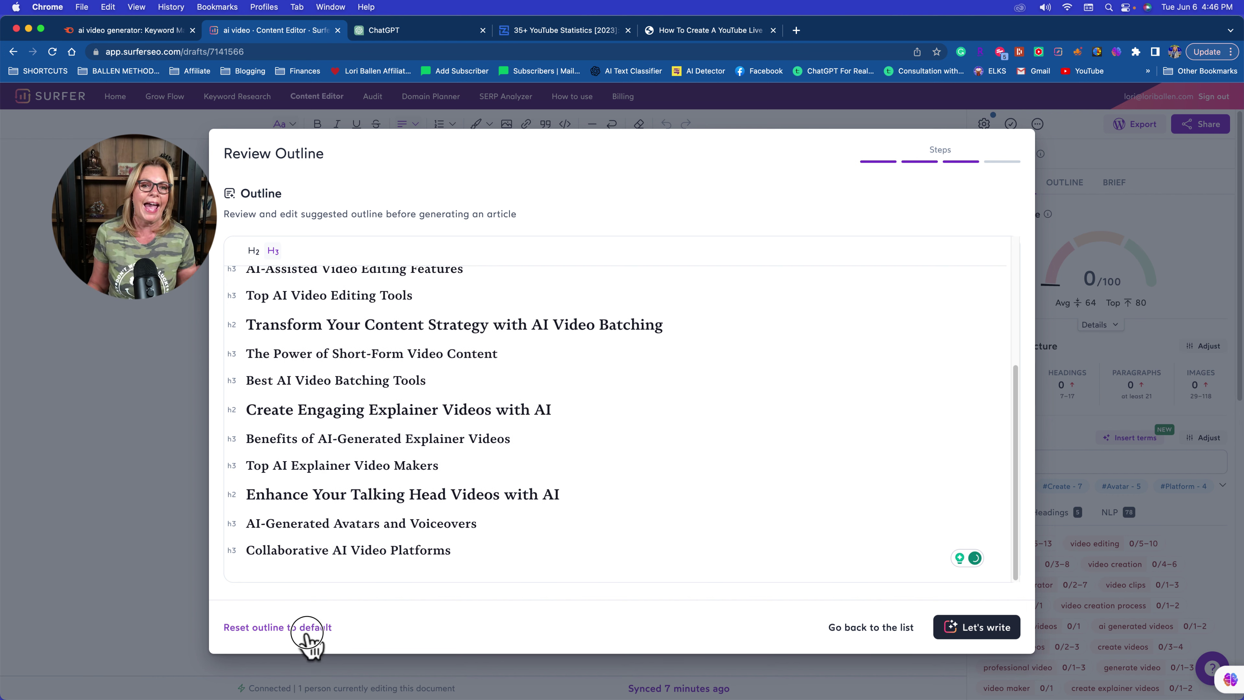
pyautogui.click(986, 634)
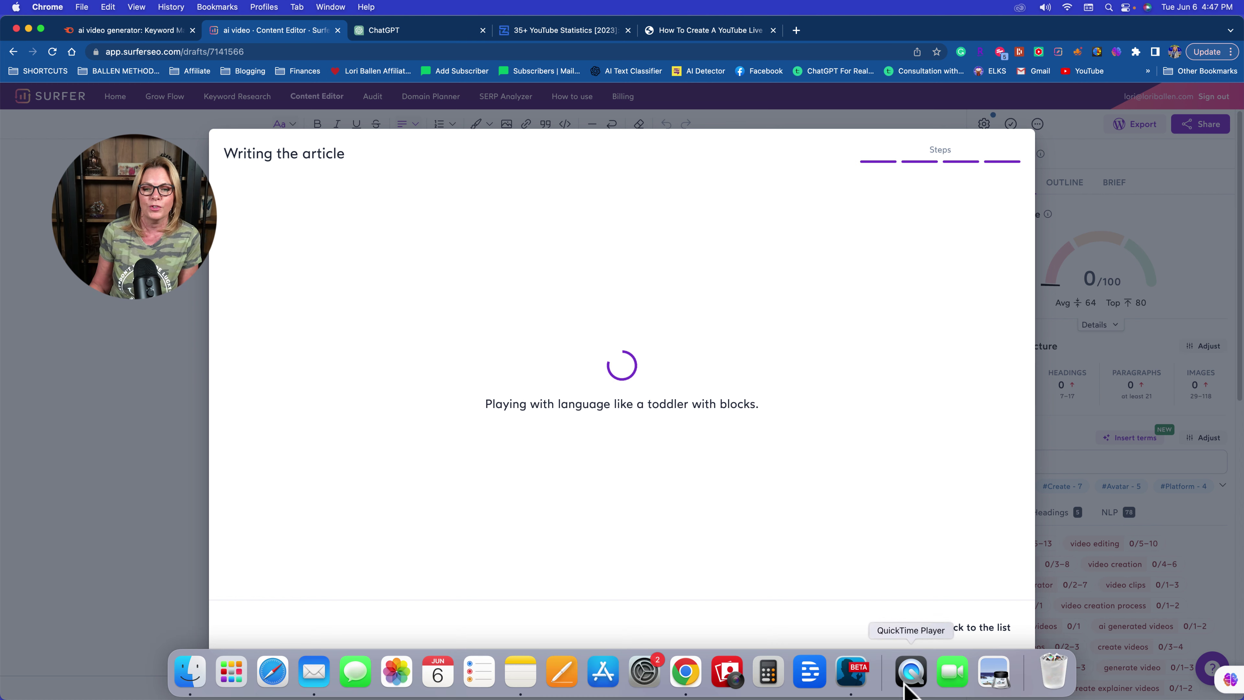
pyautogui.click(852, 692)
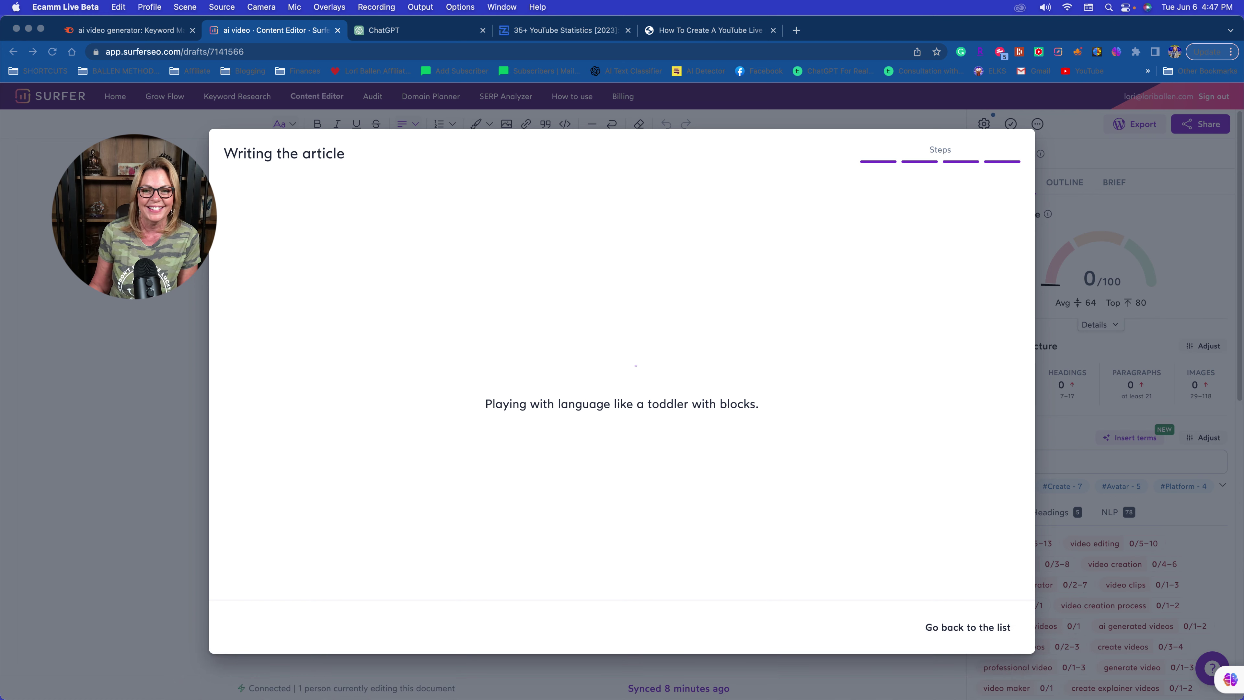